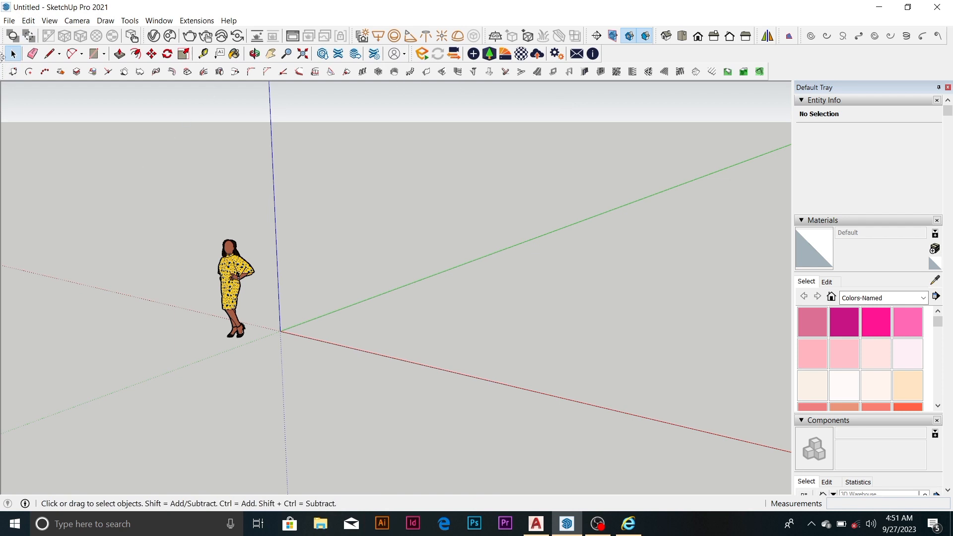
Try large toolbar icons in the toolbar options and switch back to small icons
left_click(30, 22)
mouse_move(48, 20)
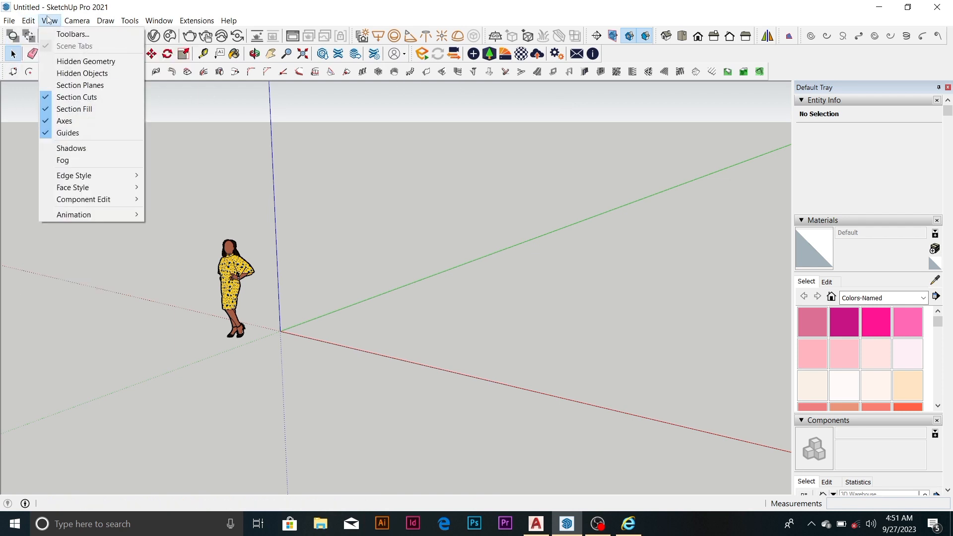
left_click(64, 34)
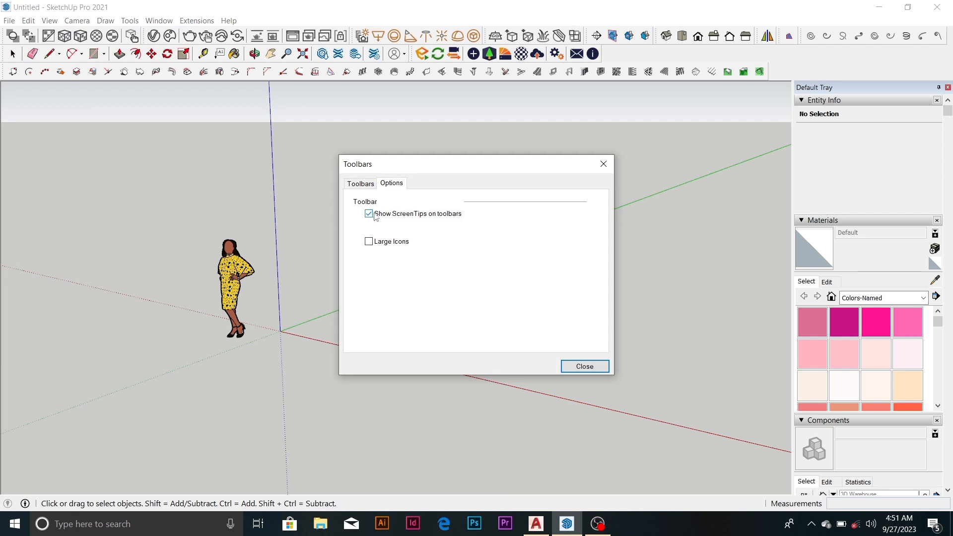
left_click(368, 242)
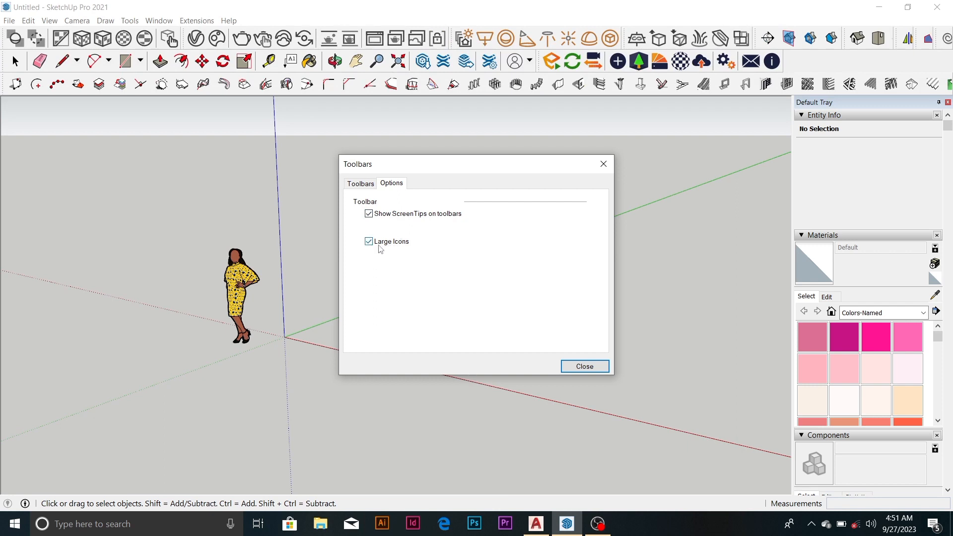
left_click(369, 241)
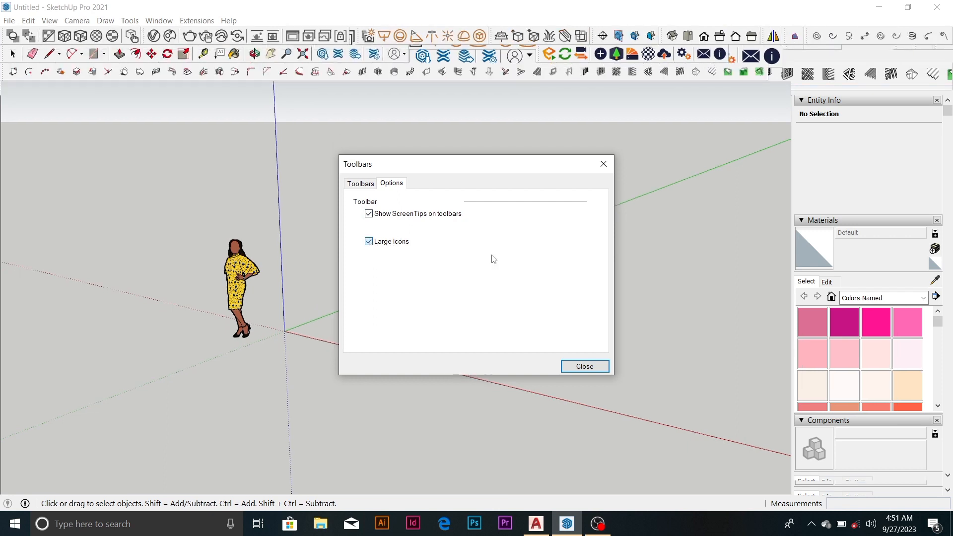
left_click(571, 363)
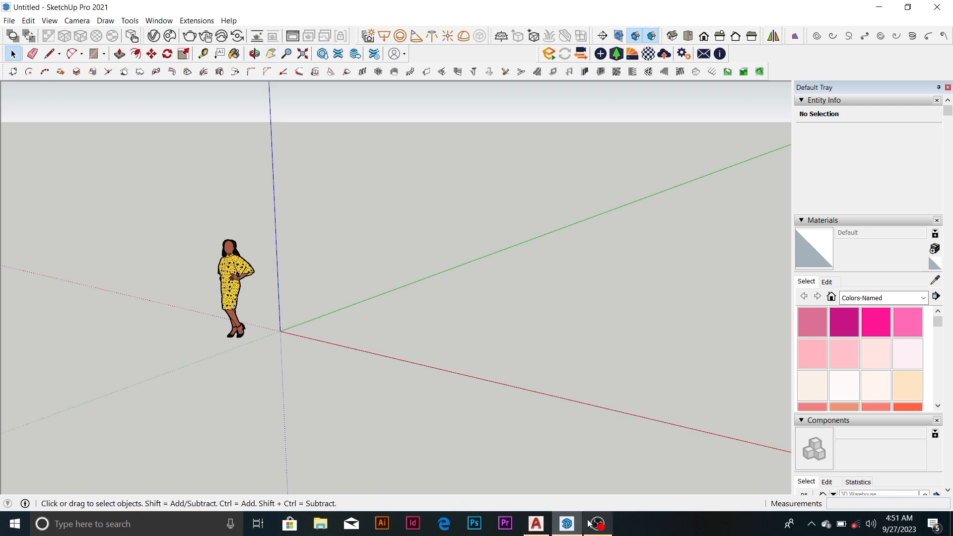
mouse_move(593, 523)
left_click(607, 491)
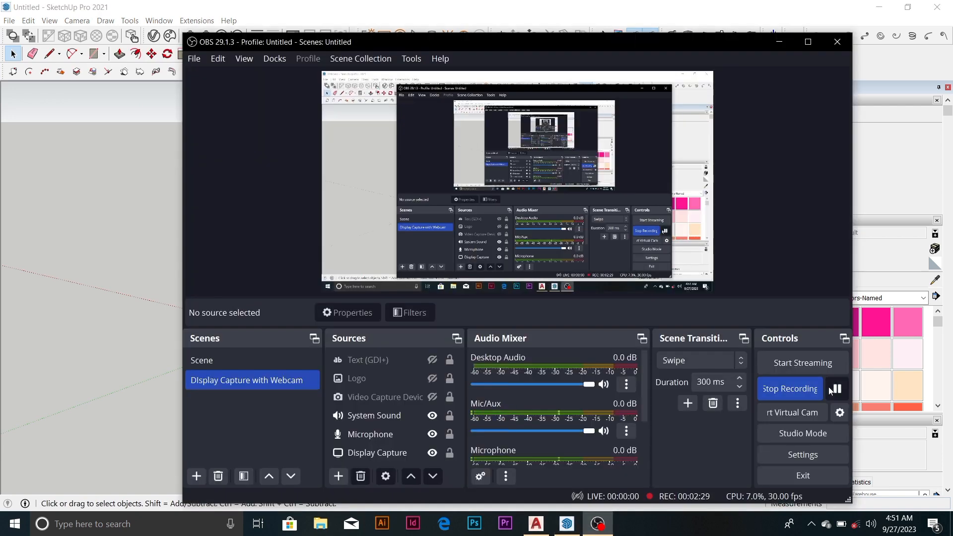
left_click(836, 389)
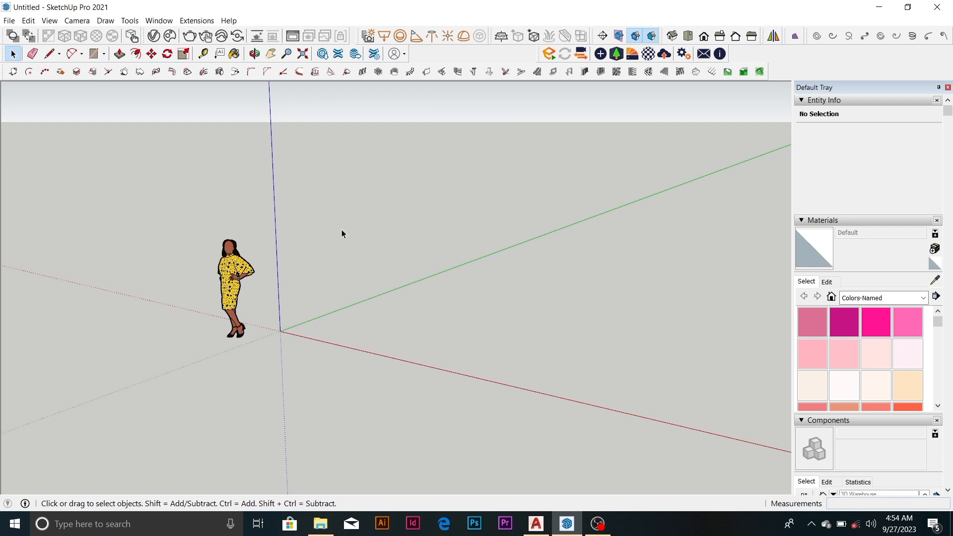
Draw a rectangle of about 1.12 m² on the ground between the red and green axes
key("p")
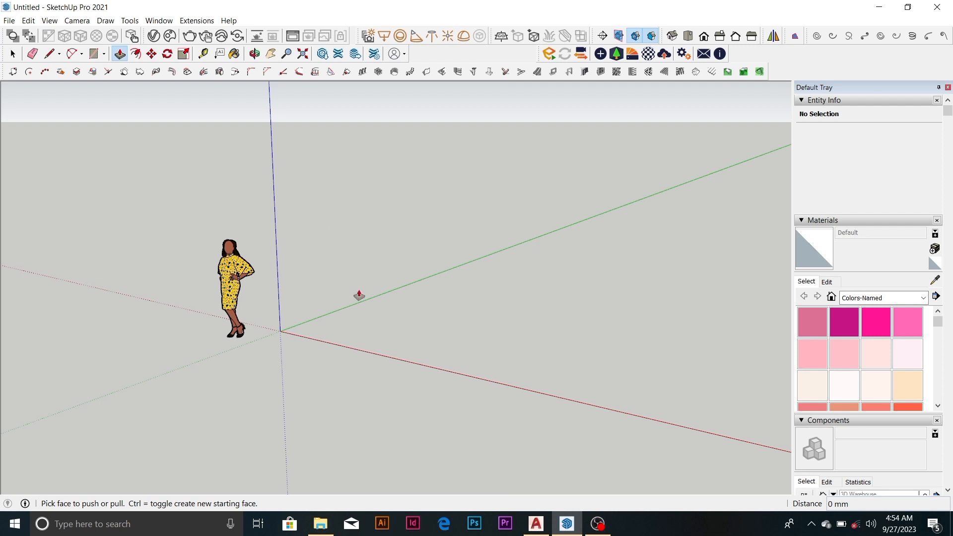
key("space")
scroll(386, 355, "up", 3)
key("r")
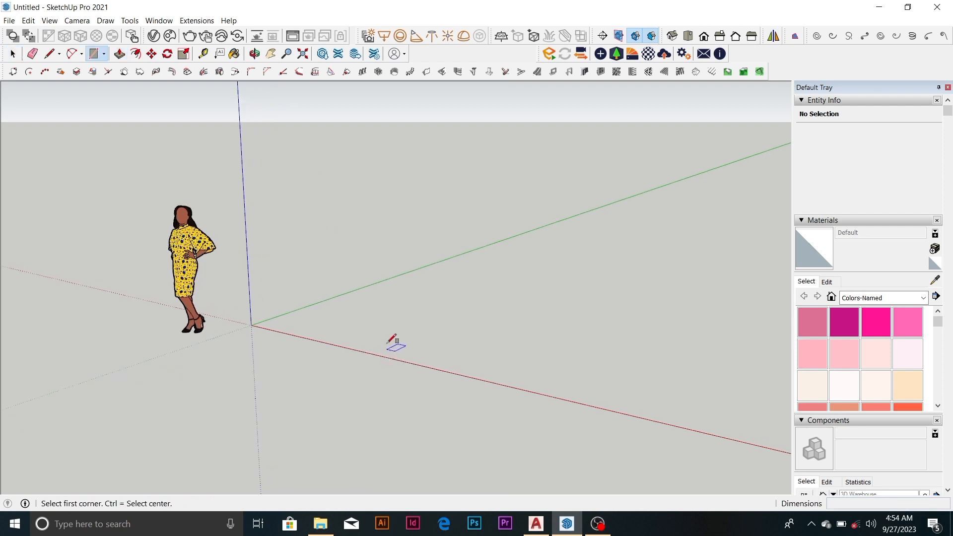
left_click(407, 298)
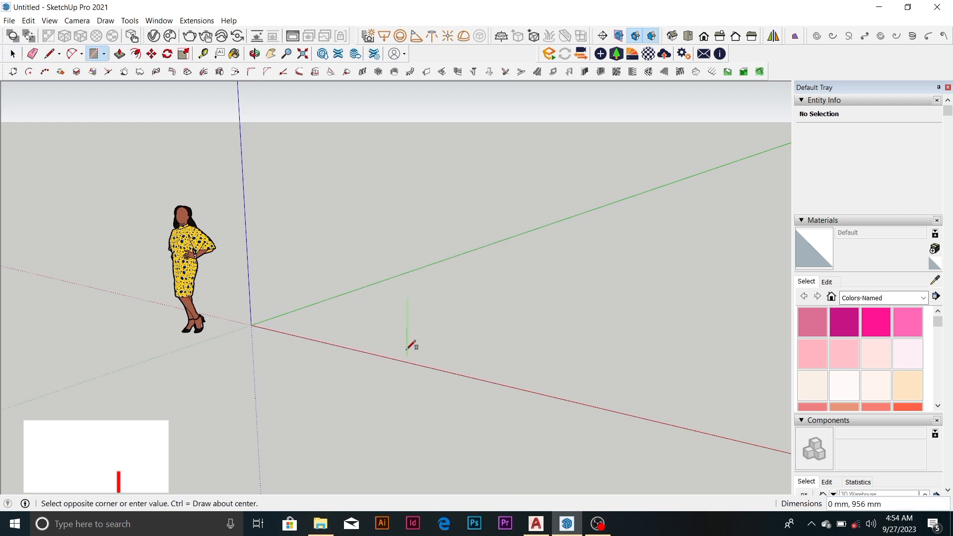
left_click(398, 331)
key("space")
scroll(412, 314, "up", 3)
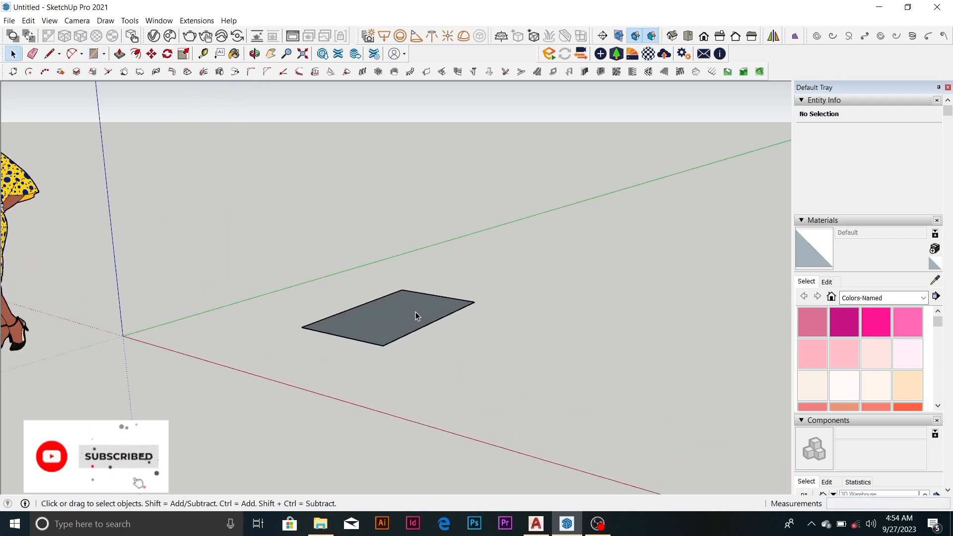
Reverse the rectangle's face so that its front side points upward
left_click(405, 328)
scroll(405, 323, "up", 3)
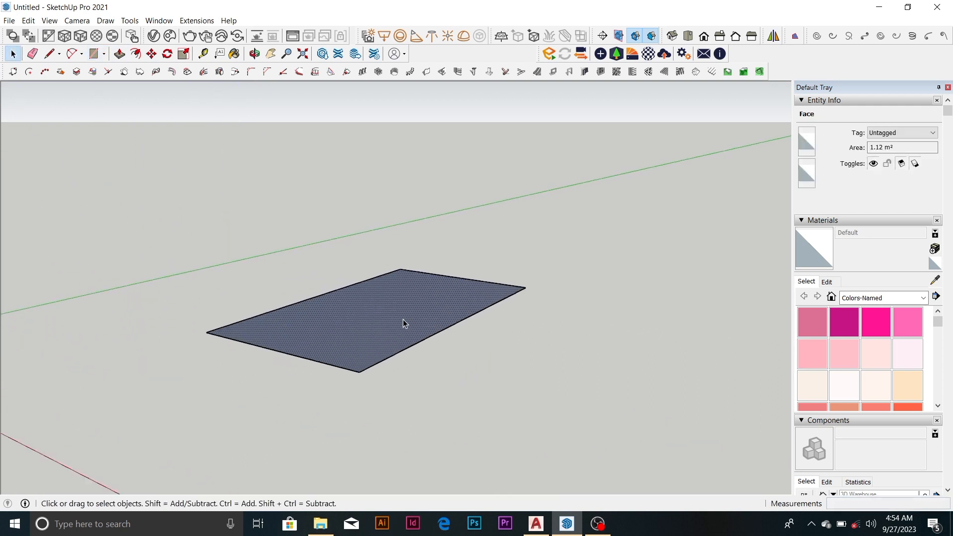
middle_click_drag(403, 319, 385, 363)
scroll(406, 314, "down", 3)
right_click(404, 325)
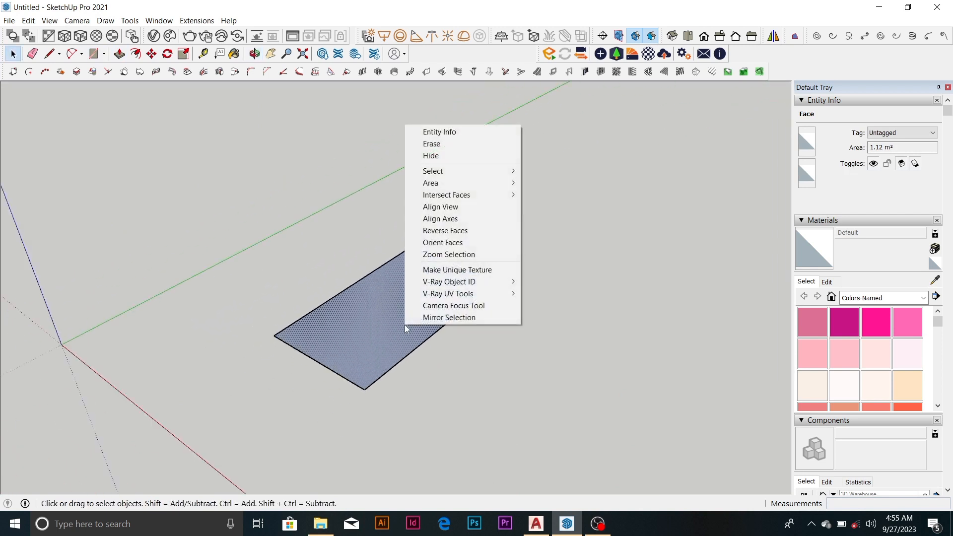
left_click(475, 230)
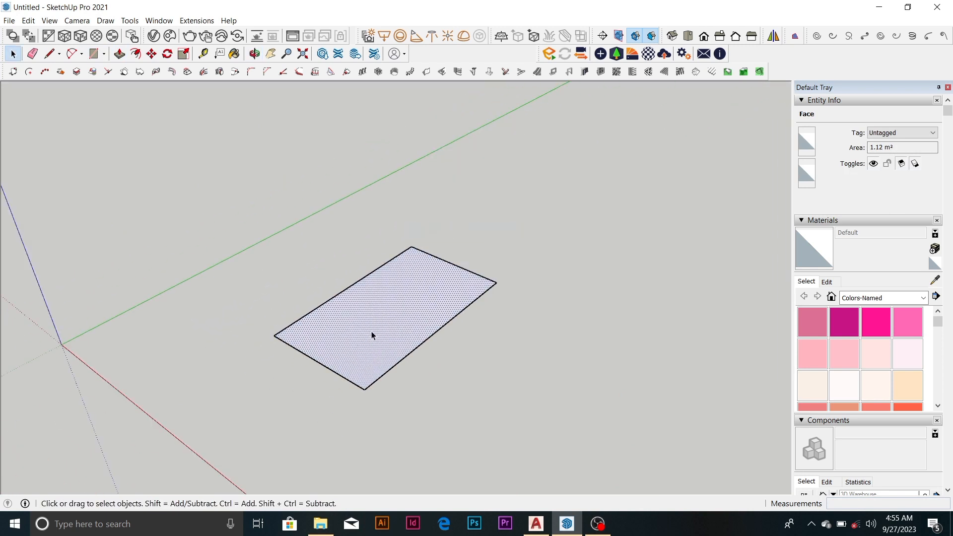
Extrude the rectangle upward about 948 mm with Push/Pull to form a box
scroll(371, 336, "up", 3)
scroll(373, 326, "down", 2)
scroll(380, 327, "down", 1)
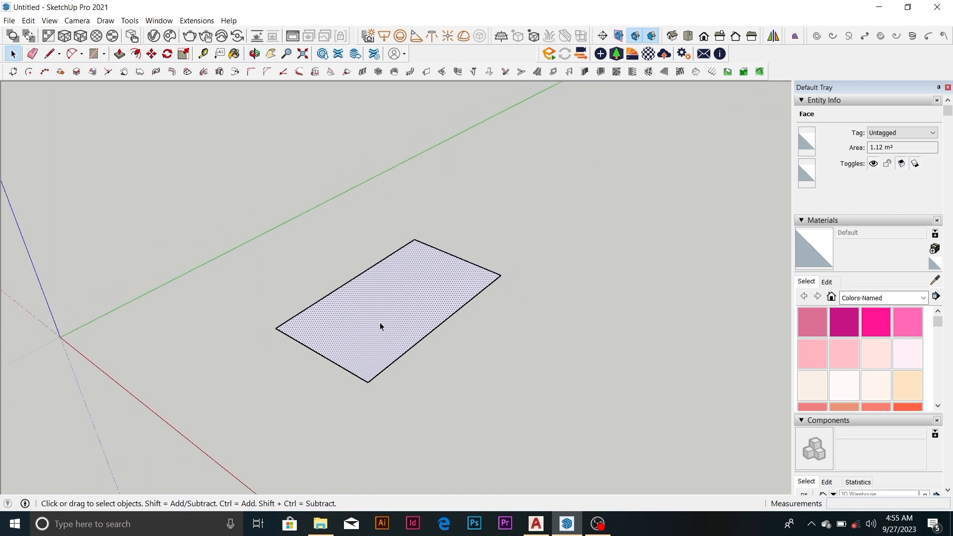
key("p")
left_click_drag(380, 326, 380, 319)
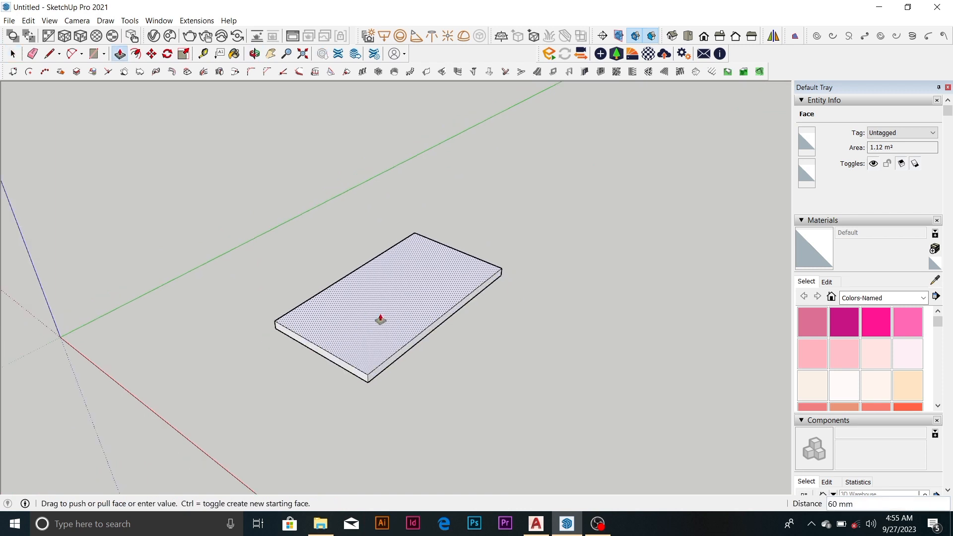
key("Escape")
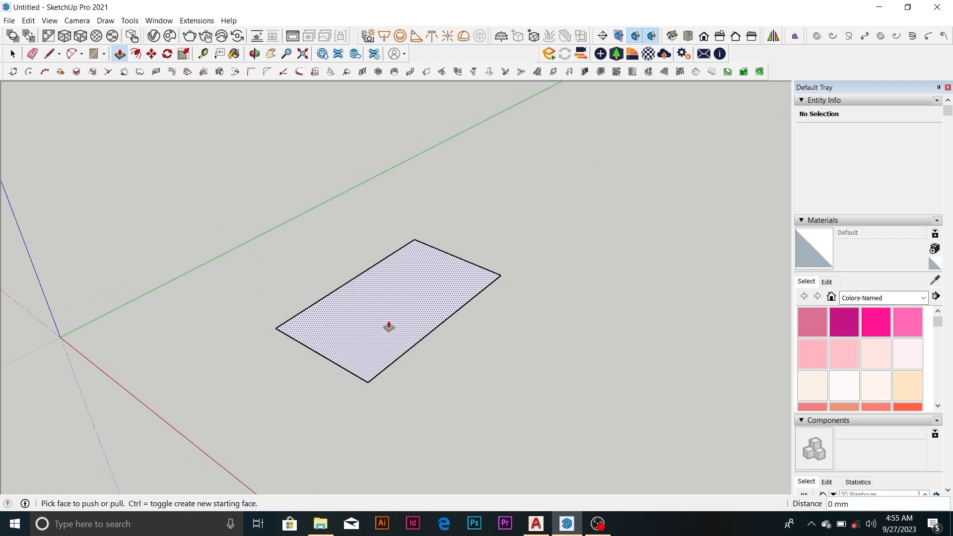
left_click_drag(389, 325, 395, 193)
scroll(396, 193, "down", 3)
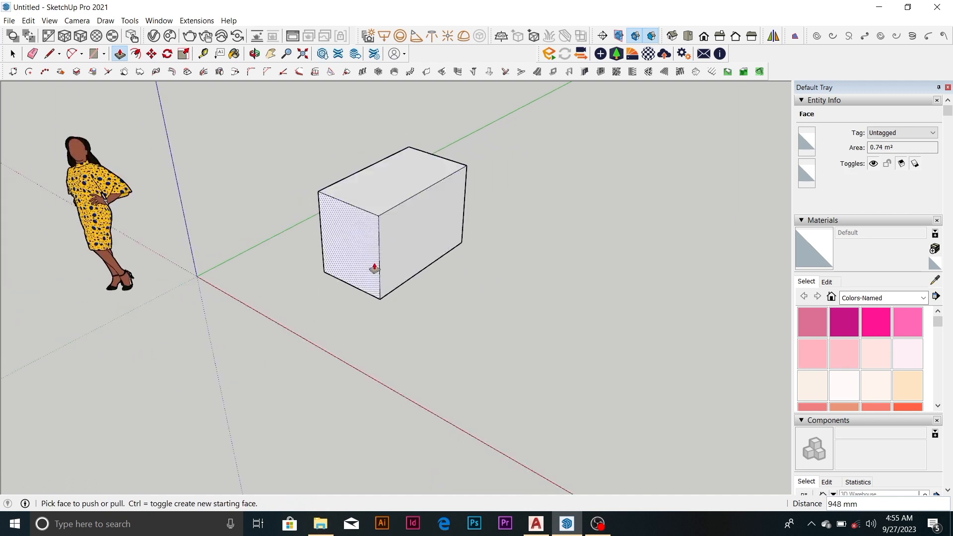
Try pulling the box's front end face outward about 1443 mm and undo the extrusion
key("Escape")
left_click_drag(367, 245, 248, 312)
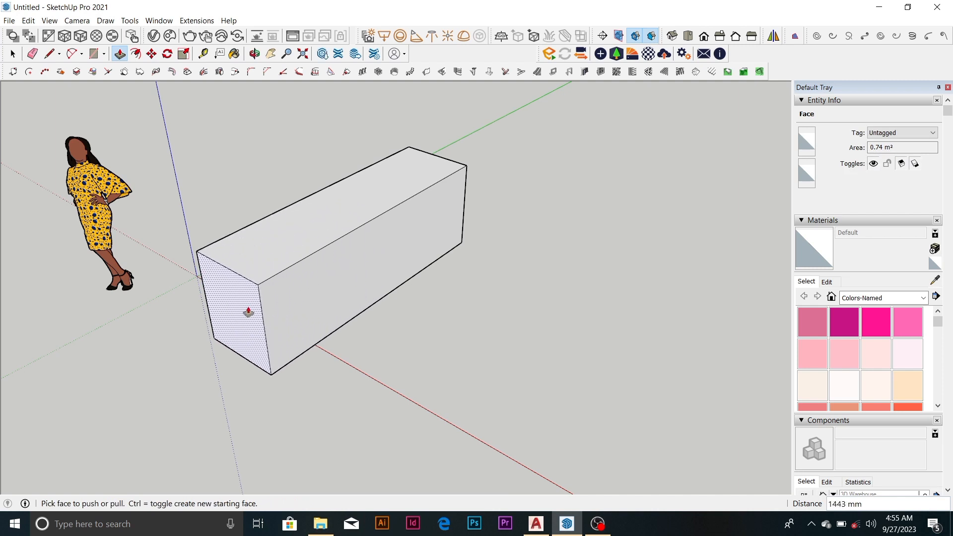
key("ctrl+z")
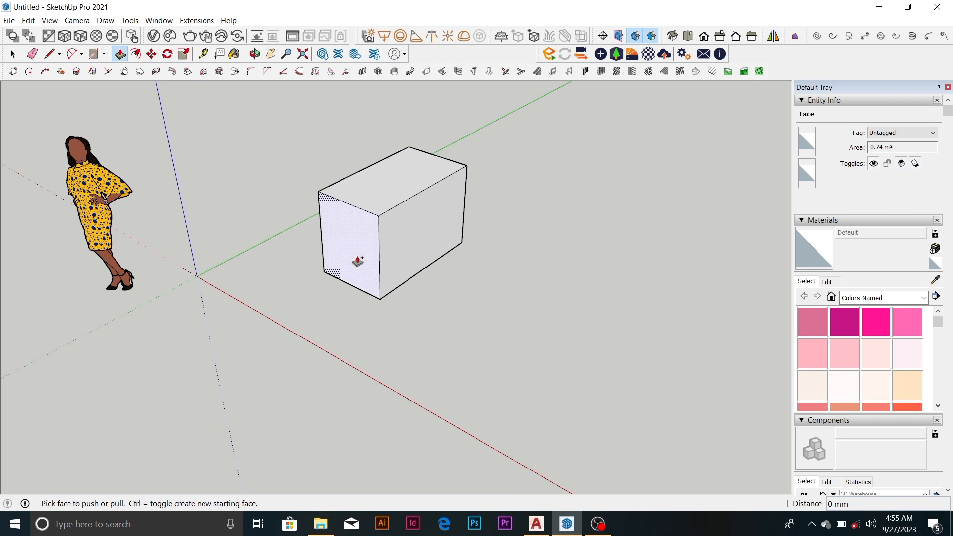
Add a separate section to the box's front end with Push/Pull and pull that section's side face out about 4170 mm, forming an L shape
left_click_drag(358, 261, 310, 274)
middle_click_drag(309, 274, 366, 245)
left_click_drag(358, 245, 606, 364)
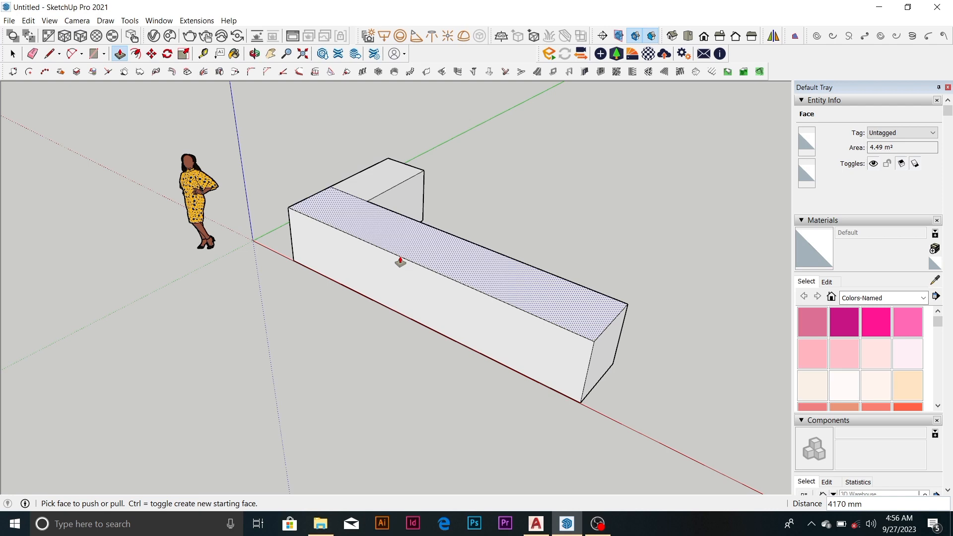
Erase the dividing edge on the top face of the L-shaped block
scroll(387, 268, "down", 3)
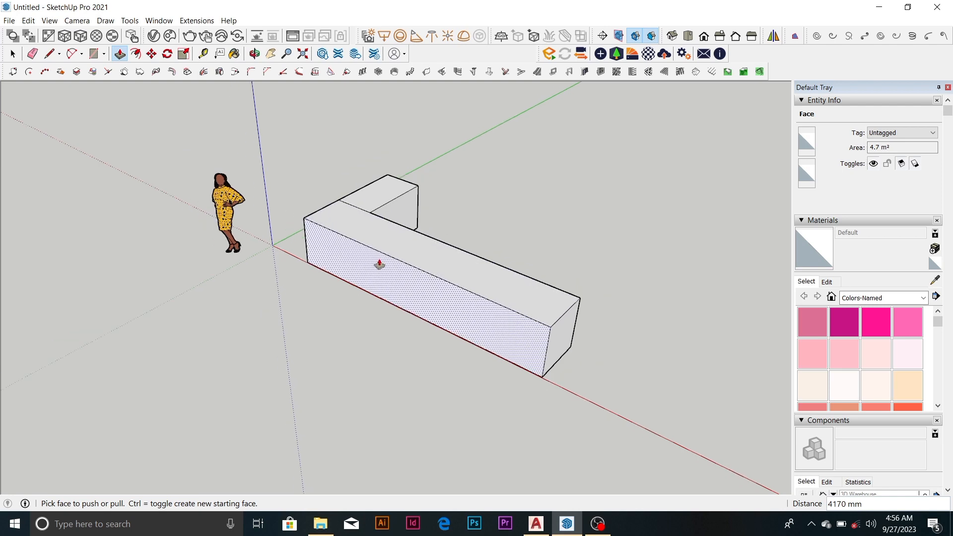
scroll(356, 224, "up", 4)
left_click(356, 224)
key("e")
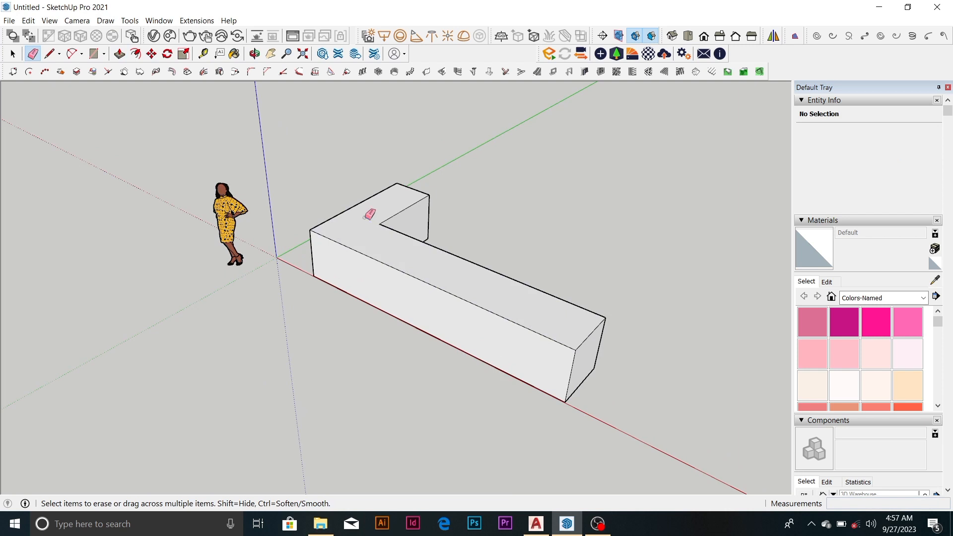
Try raising the whole top face of the L-shaped block about 721 mm with Push/Pull
left_click(119, 55)
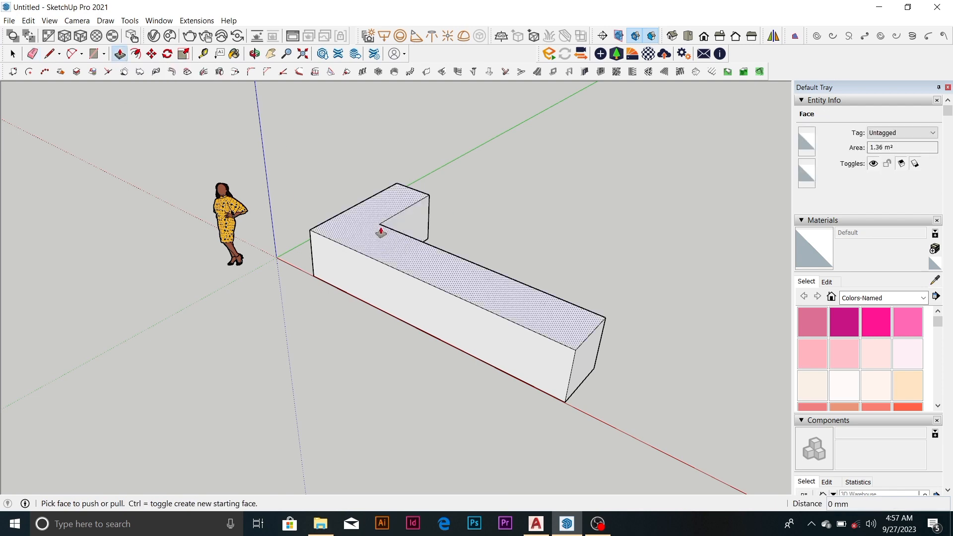
key("space")
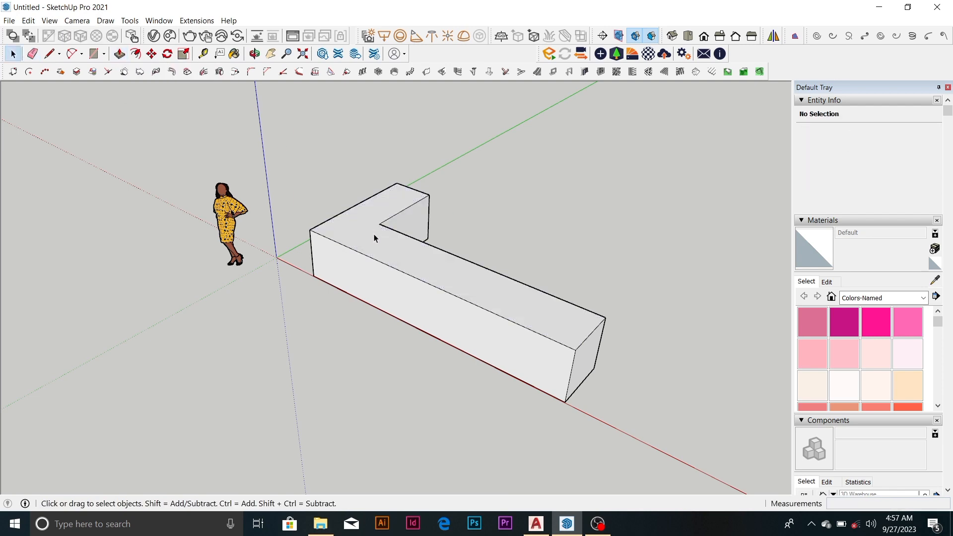
key("p")
left_click(376, 237)
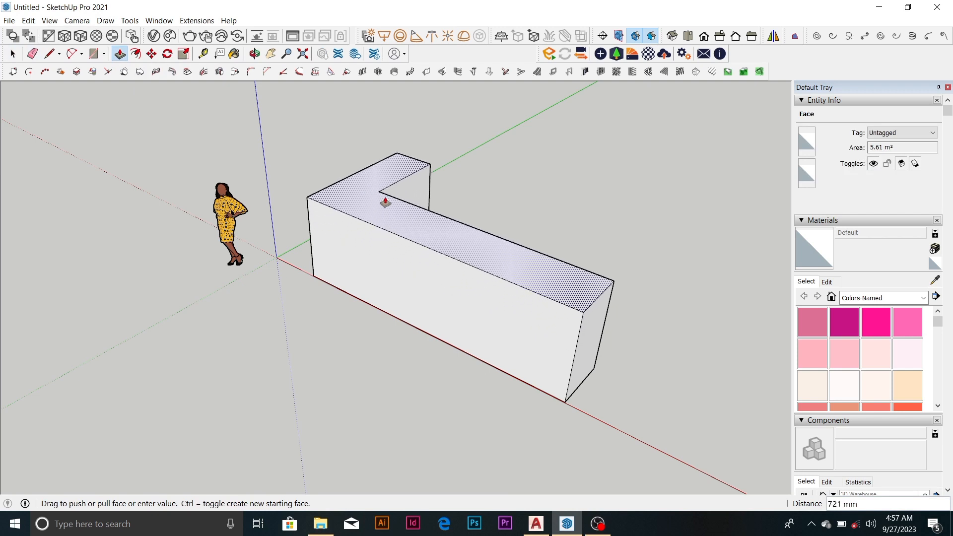
key("Escape")
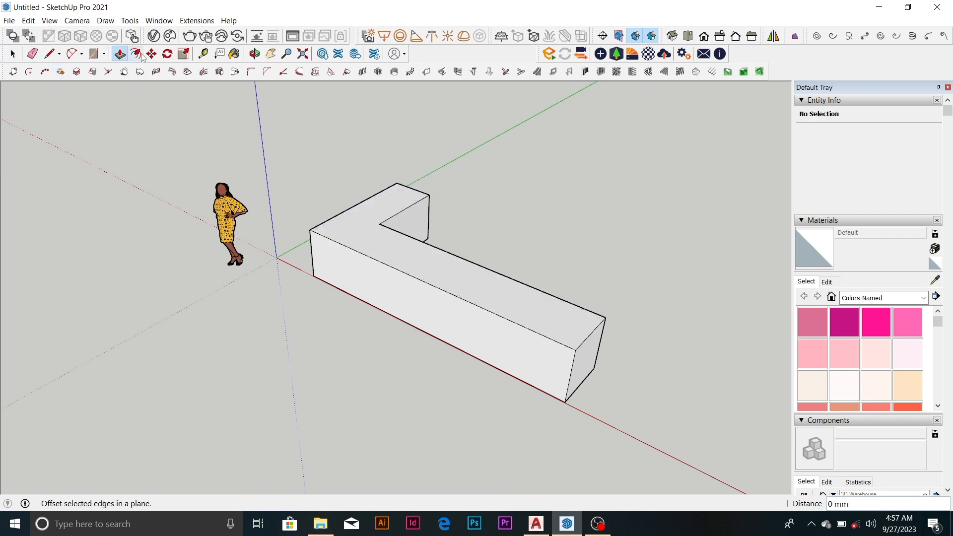
Draw a rectangle of about 16.63 m² on the ground beside the L-shaped block and reverse its face
scroll(211, 184, "down", 2)
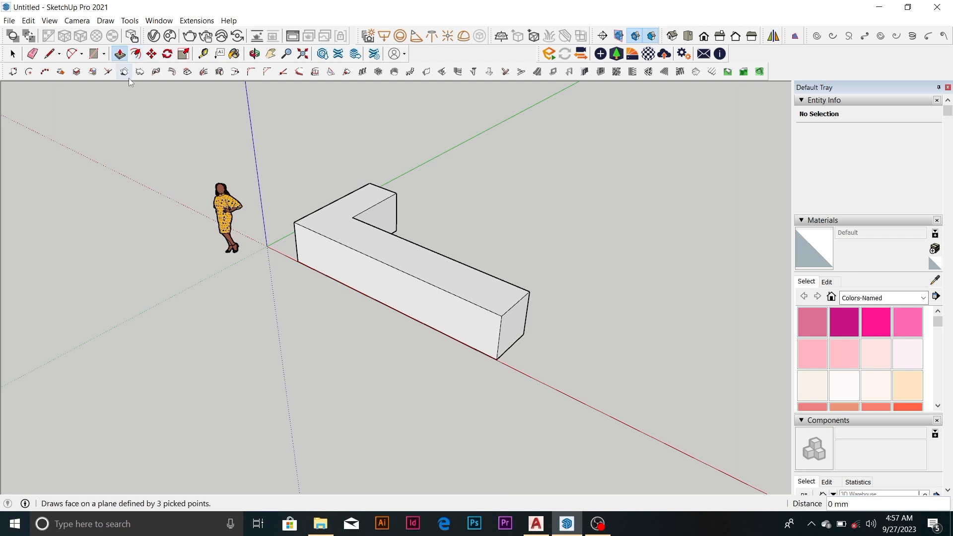
scroll(132, 141, "down", 5)
middle_click_drag(258, 247, 254, 320)
scroll(262, 272, "down", 4)
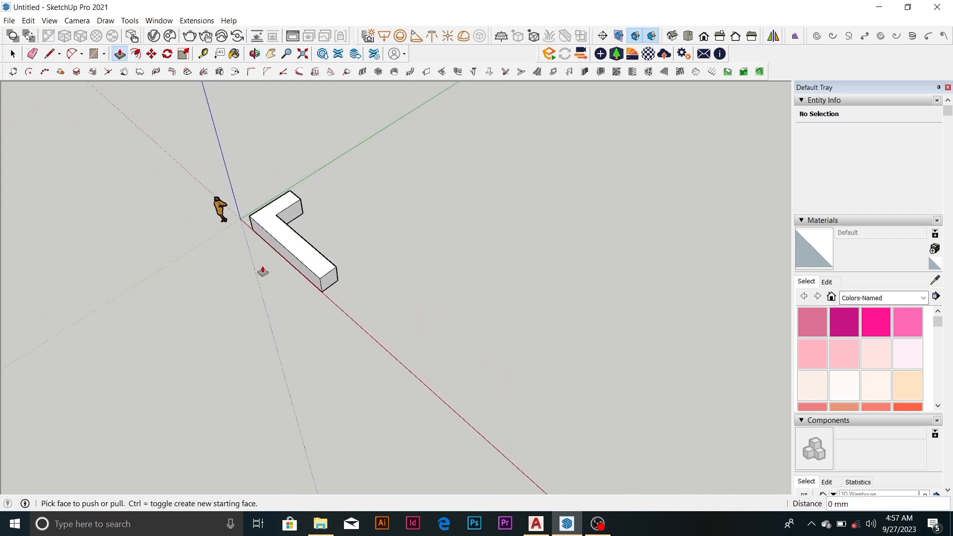
key("space")
scroll(353, 247, "up", 5)
scroll(364, 246, "up", 1)
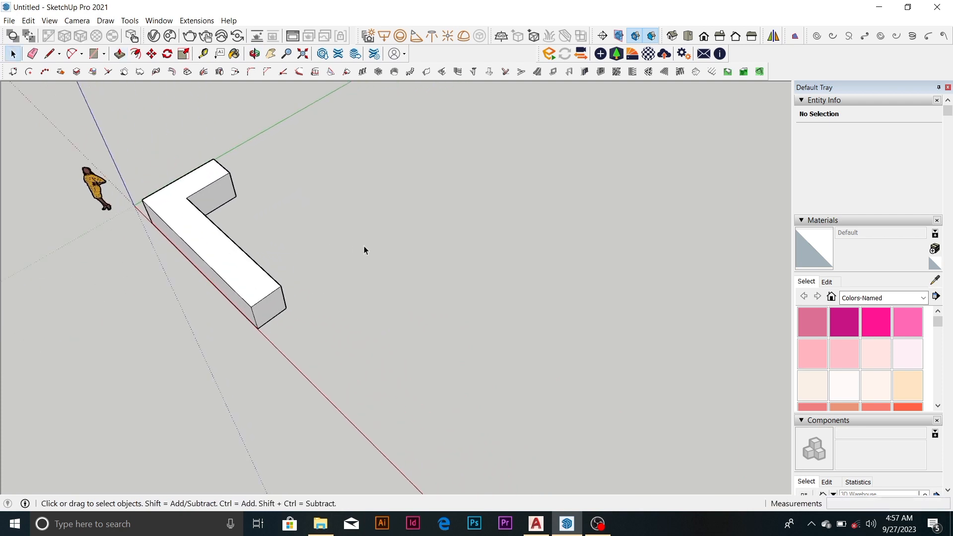
key("r")
left_click(356, 175)
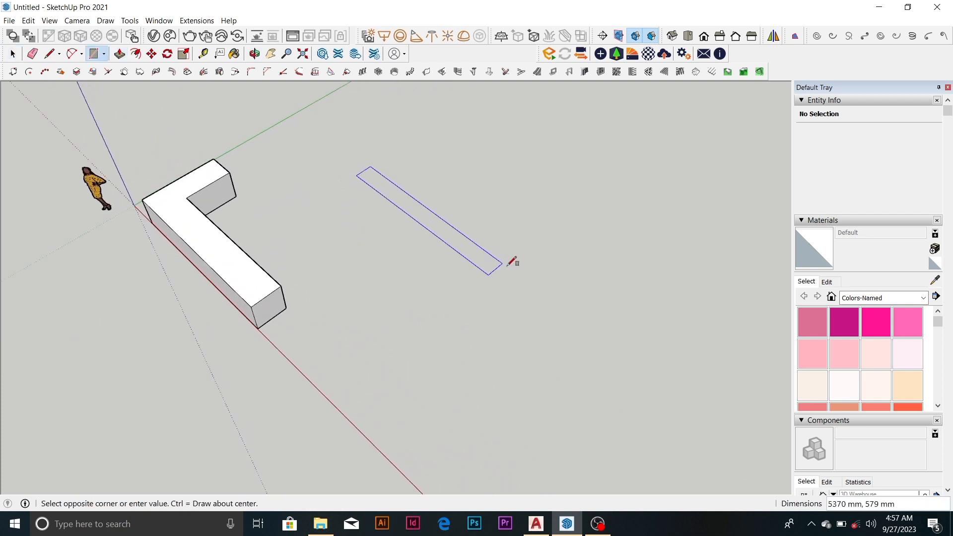
left_click(571, 229)
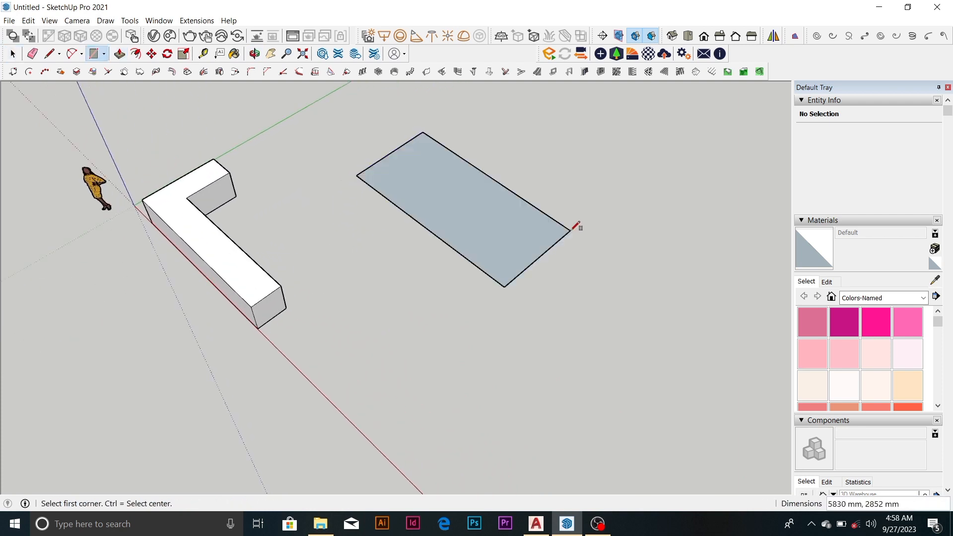
right_click(504, 252)
left_click(582, 357)
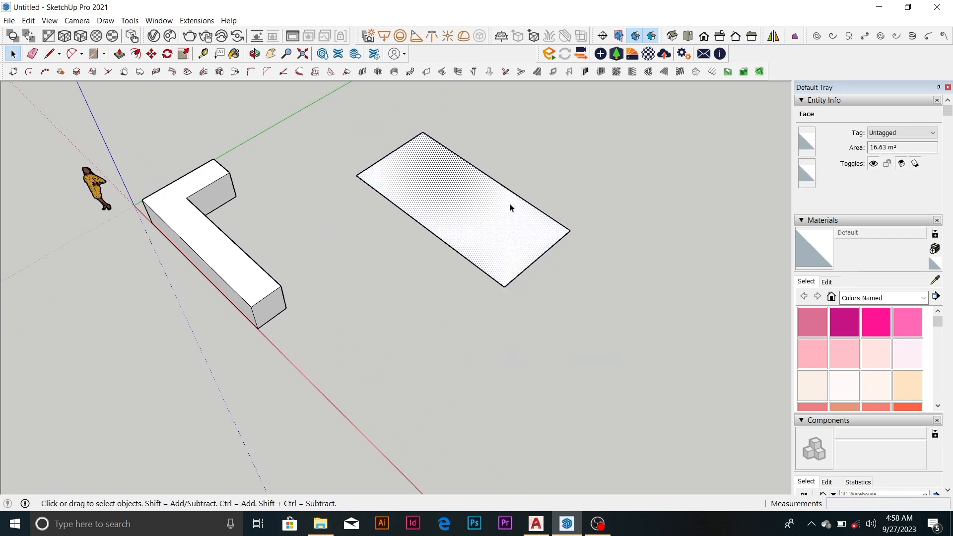
Extrude the large rectangle upward about 2157 mm and stack a separate section about 1931 mm high on top of it
scroll(507, 211, "up", 2)
key("p")
left_click_drag(504, 219, 523, 169)
scroll(523, 169, "down", 2)
scroll(523, 169, "down", 2)
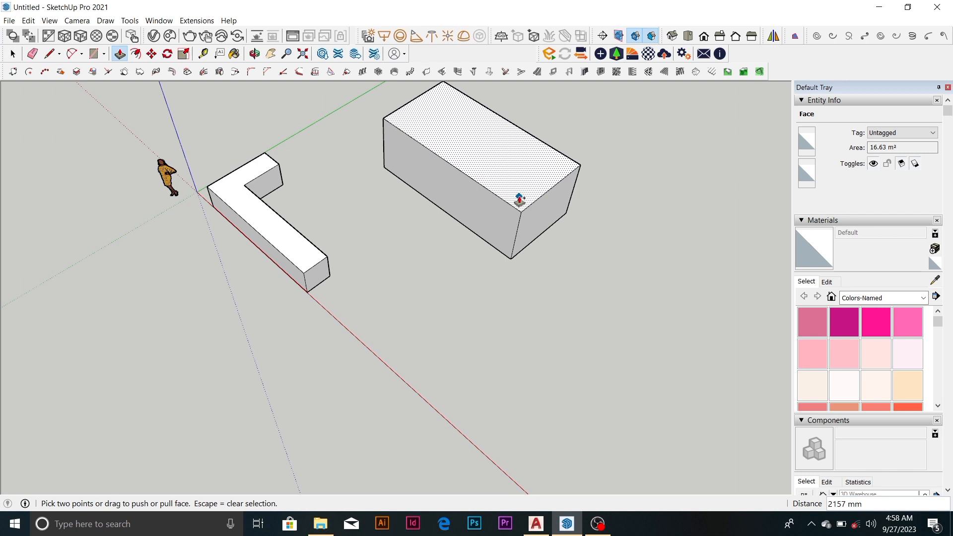
left_click_drag(519, 198, 528, 151, "ctrl")
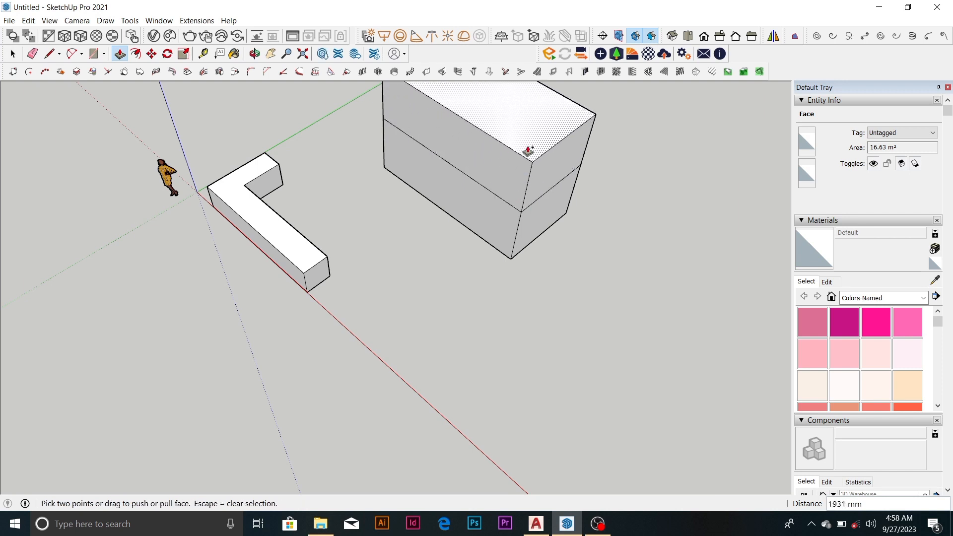
Stack a third separate section about 1837 mm high on top of the large block with Push/Pull
scroll(489, 206, "down", 1)
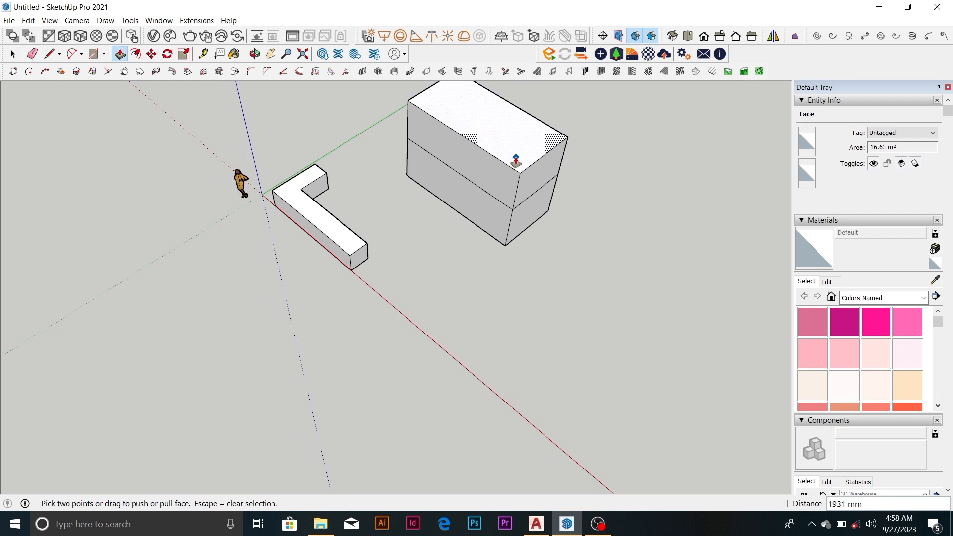
scroll(459, 233, "down", 1)
scroll(457, 235, "down", 1)
left_click_drag(505, 177, 511, 149, "ctrl")
scroll(441, 239, "down", 1)
scroll(450, 226, "down", 1)
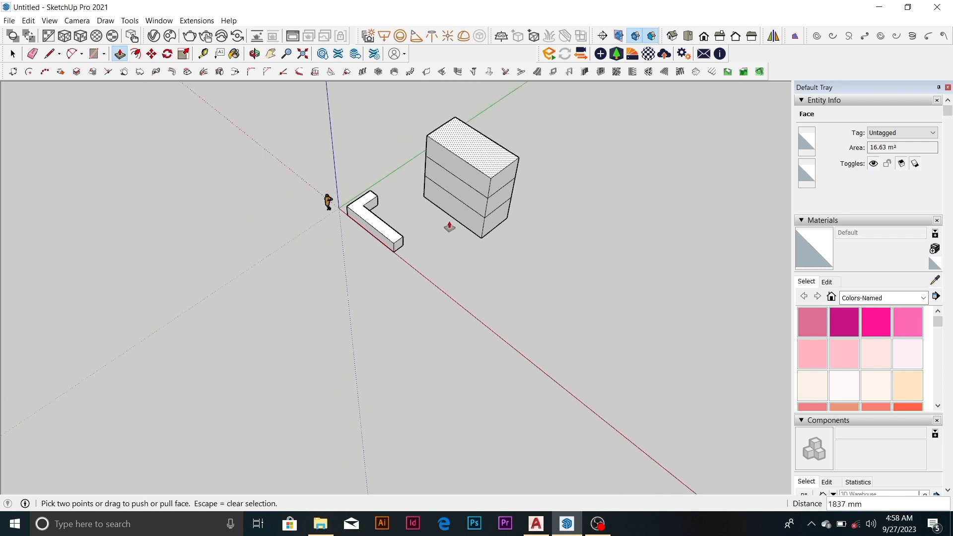
Extrude a fourth separate section about 2019 mm high from the top face of the large block
scroll(472, 209, "up", 2)
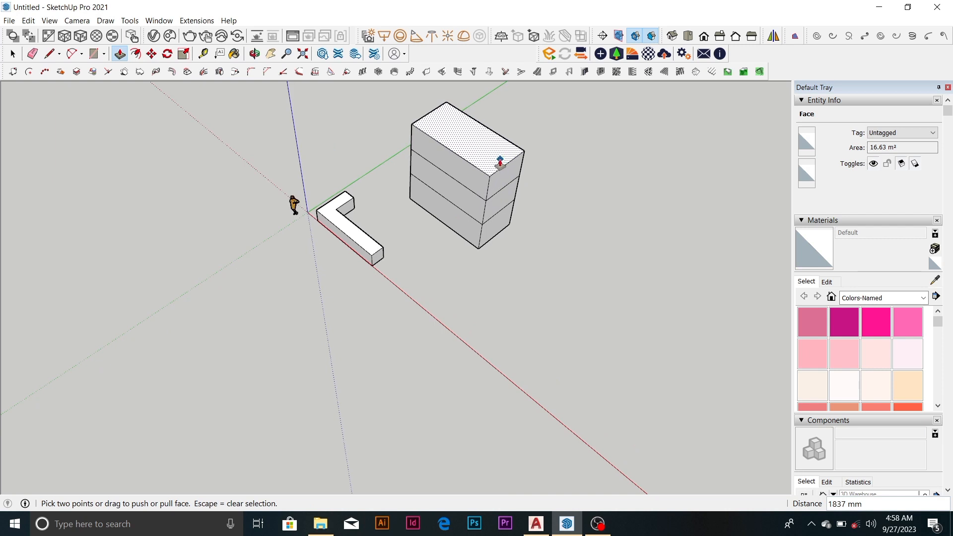
left_click_drag(497, 160, 496, 133, "ctrl")
scroll(469, 214, "down", 1)
scroll(499, 130, "up", 2)
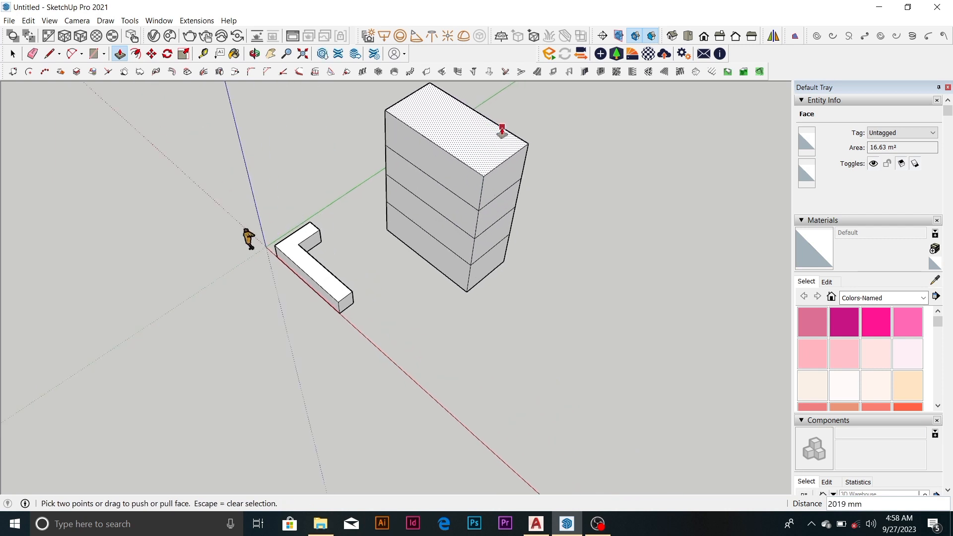
Repeat the last Push/Pull distance on the block's top face to add a fifth section
scroll(466, 228, "down", 1)
scroll(492, 198, "up", 2)
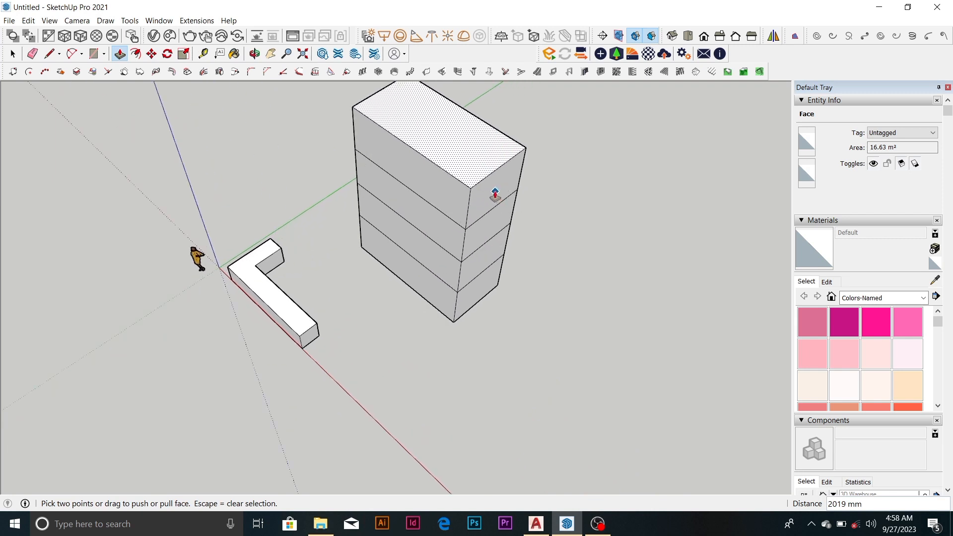
scroll(495, 193, "down", 1)
scroll(495, 193, "down", 1)
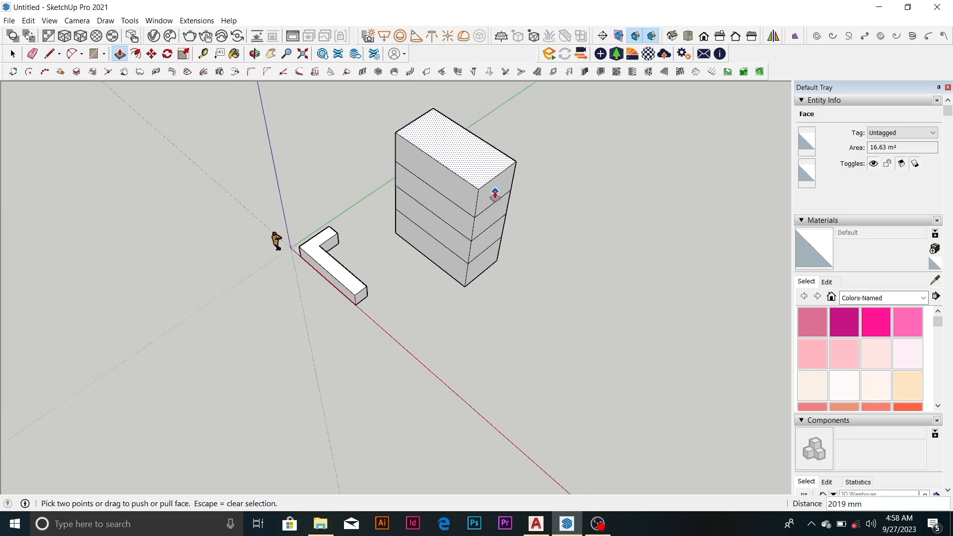
double_click(485, 167)
scroll(486, 167, "down", 1)
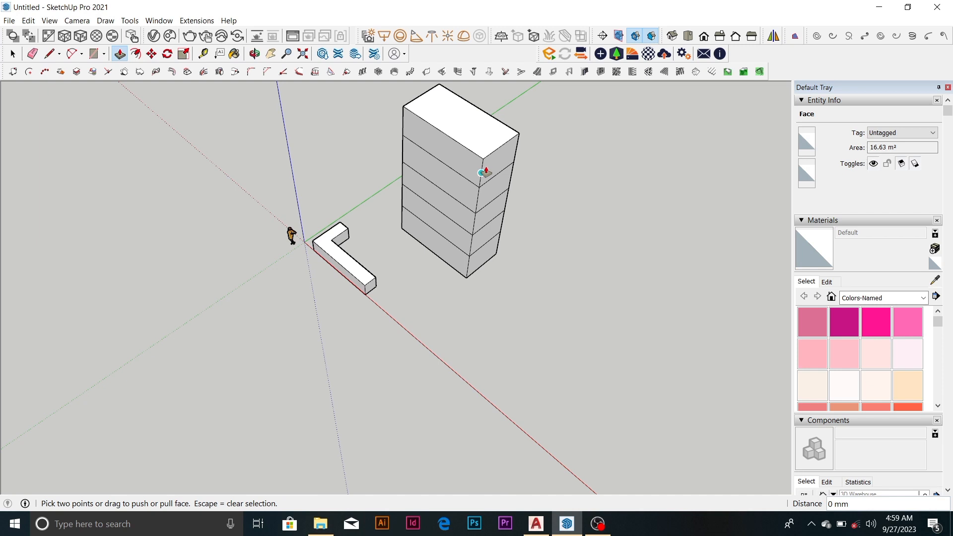
left_click(481, 172)
scroll(383, 270, "down", 3)
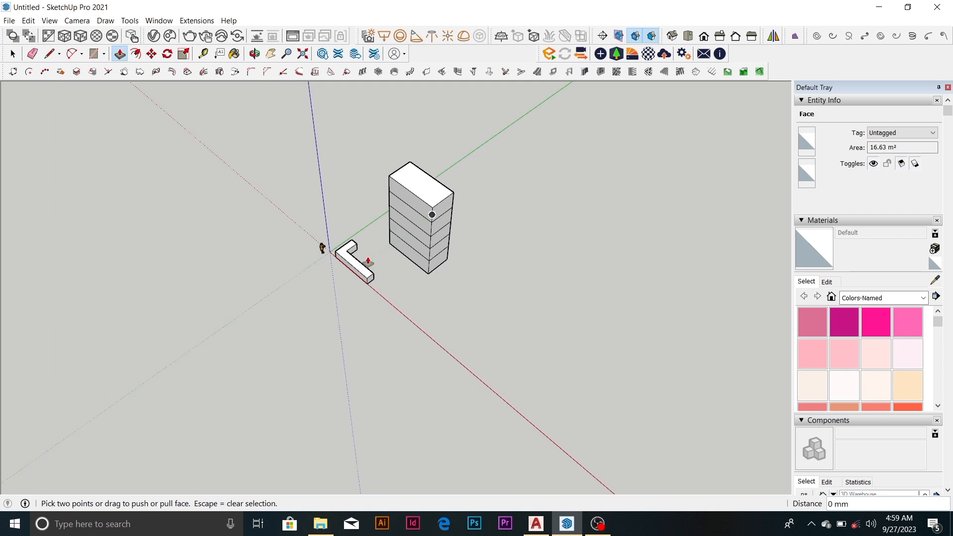
scroll(424, 238, "up", 3)
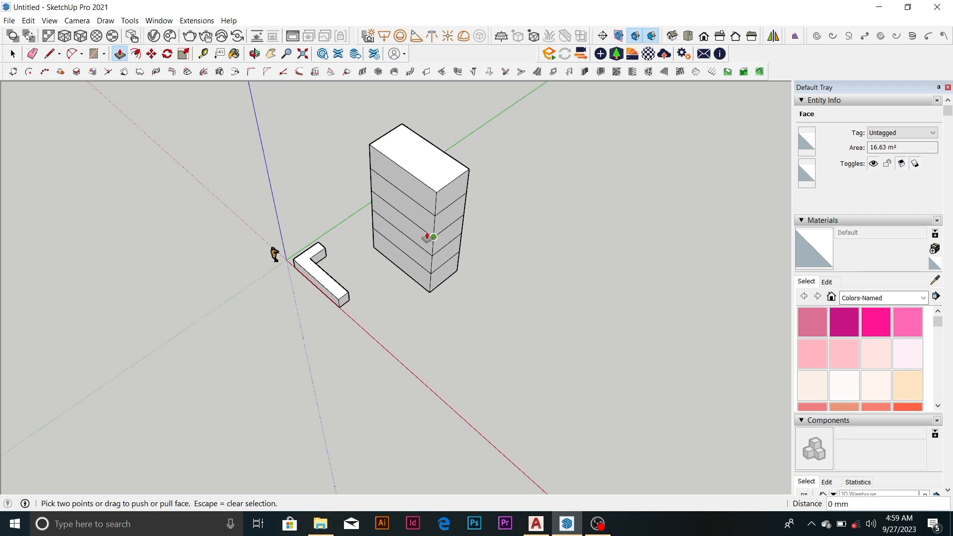
scroll(417, 261, "down", 3)
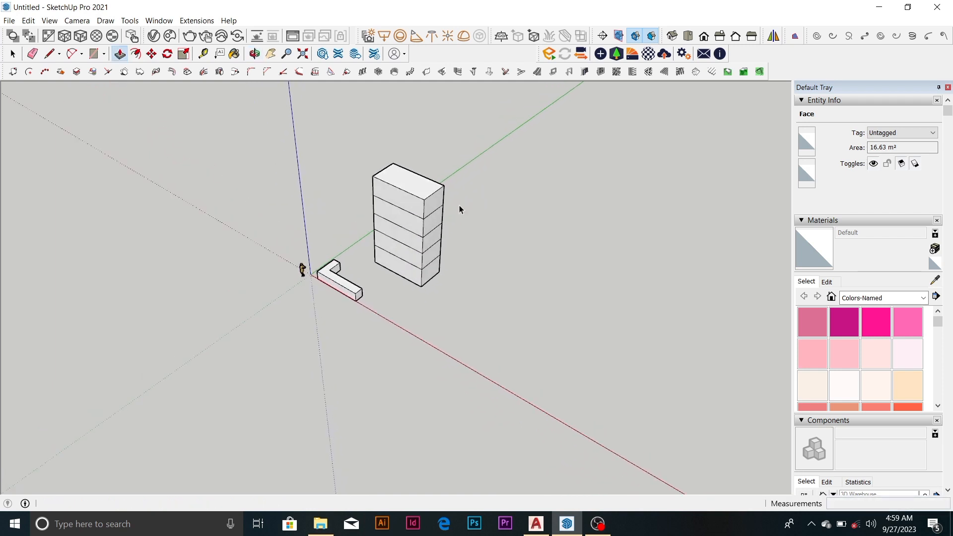
Draw a freestanding vertical line about 8953 mm long along the blue axis, away from the stacked block
key("space")
scroll(454, 261, "up", 3)
key("l")
scroll(352, 243, "down", 2)
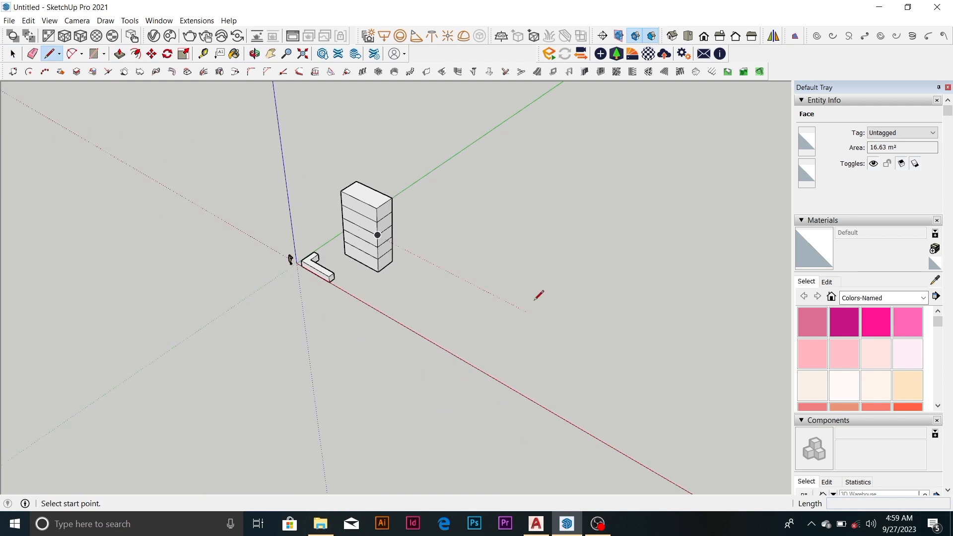
left_click(578, 288)
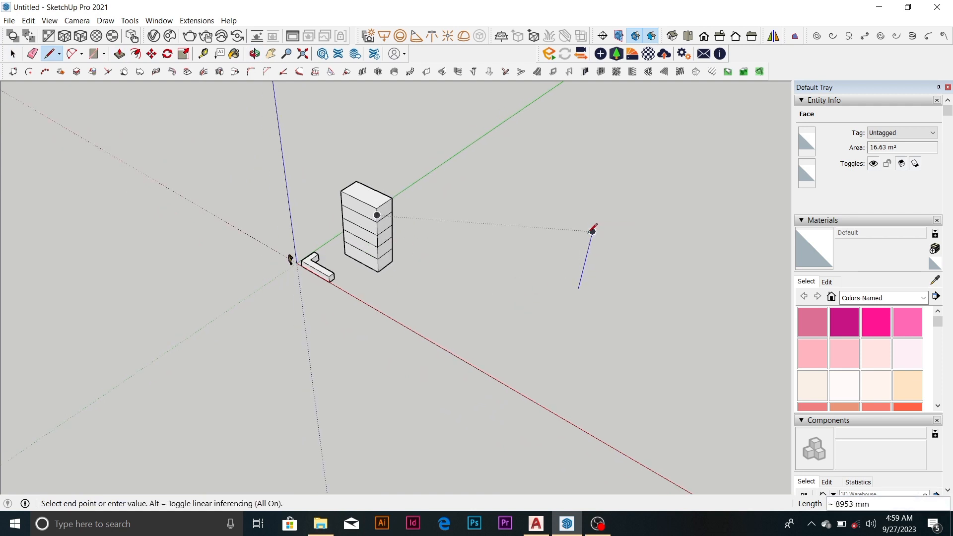
left_click(592, 232)
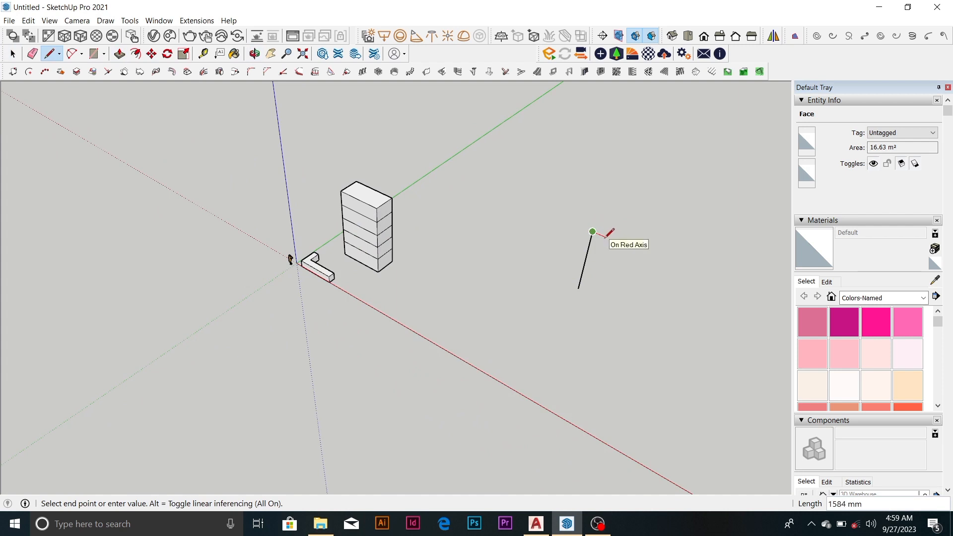
Try to add a 75 mm edge along the red axis from the line's upper end, with a parallel vertical line down
type("75")
key("Return")
scroll(608, 239, "up", 4)
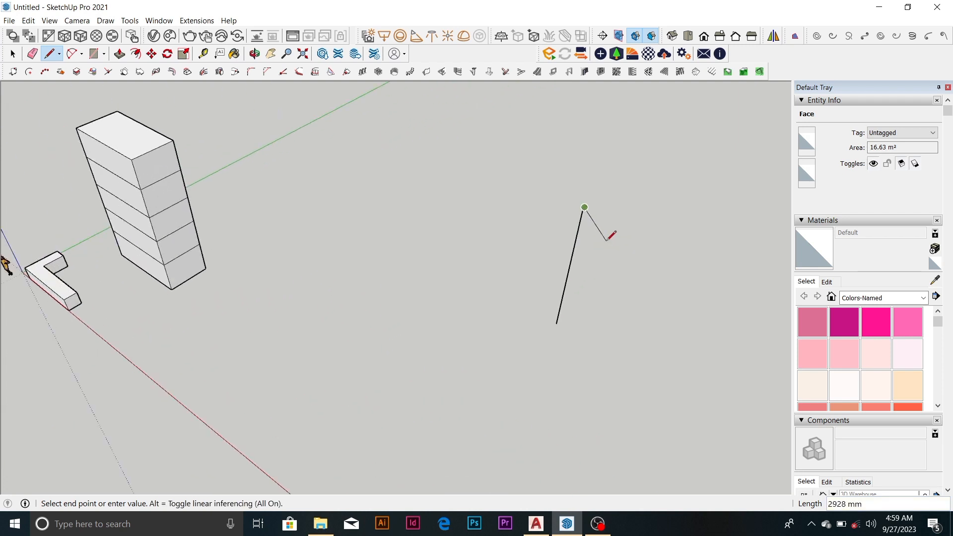
scroll(595, 268, "up", 5)
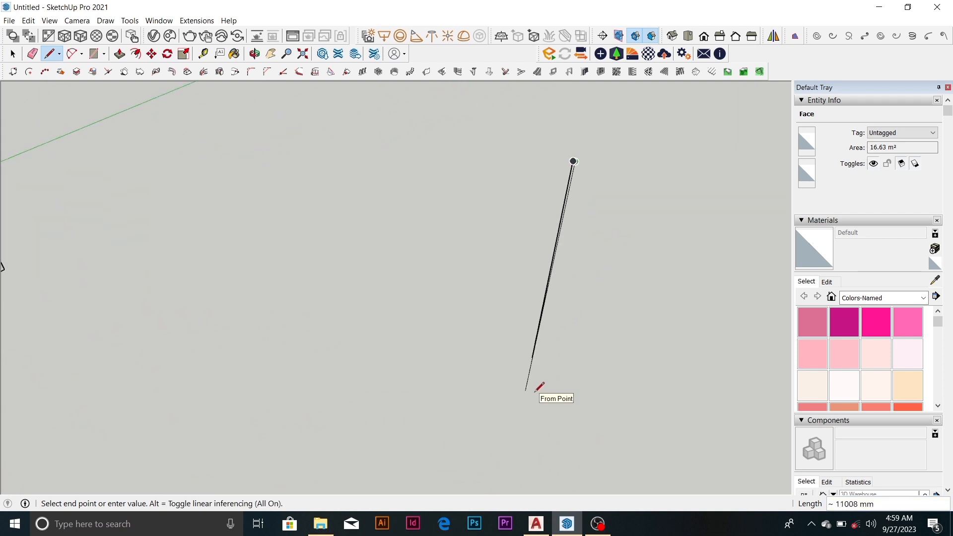
mouse_move(551, 276)
middle_mouse_down()
mouse_move(672, 249)
mouse_move(550, 281)
middle_mouse_up()
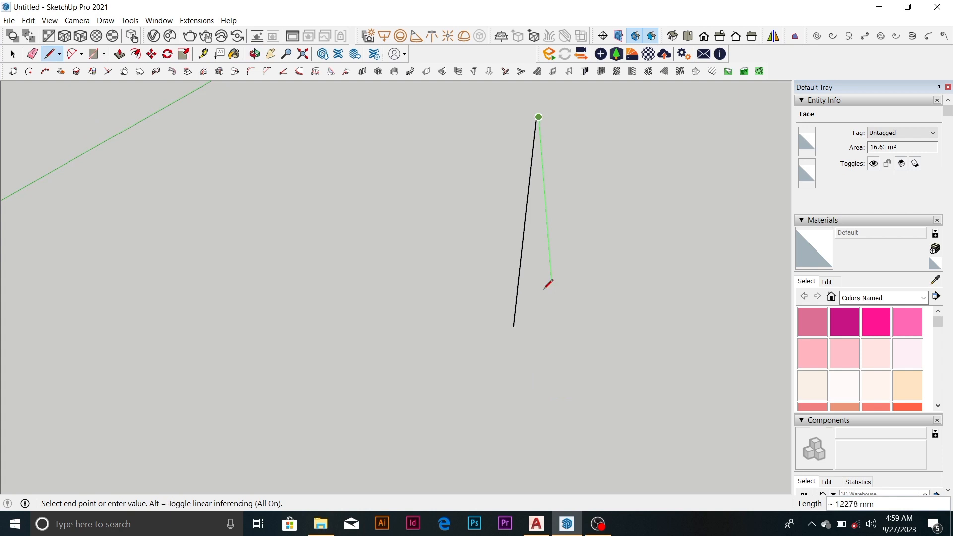
left_click(515, 328)
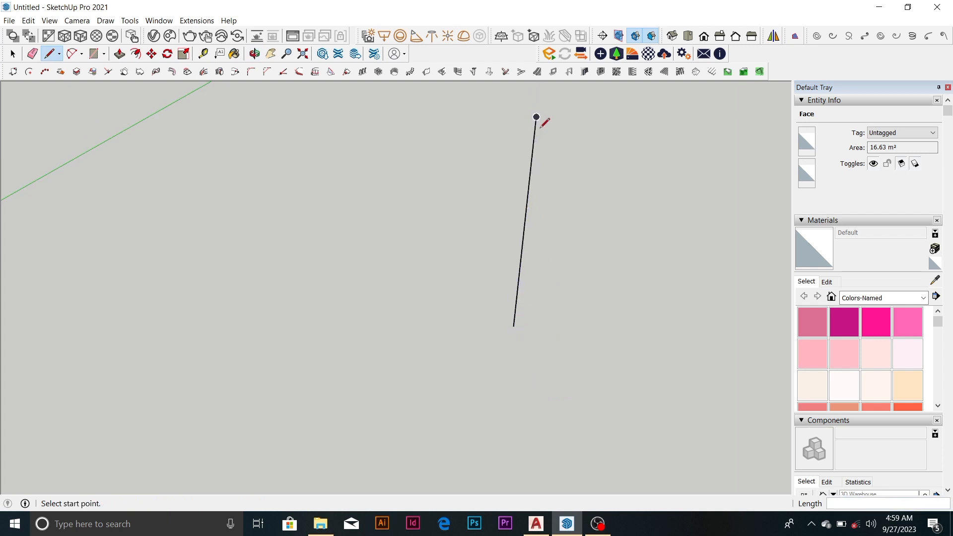
scroll(539, 113, "up", 2)
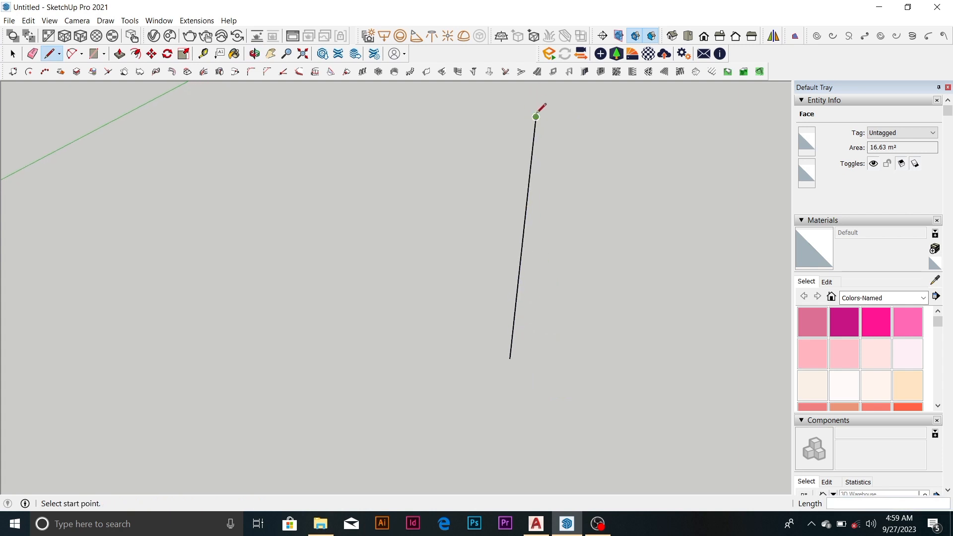
Close a narrow vertical strip with a short upper edge along the red axis, a parallel vertical line and a lower edge about 968 mm long
left_click(536, 116)
type("150")
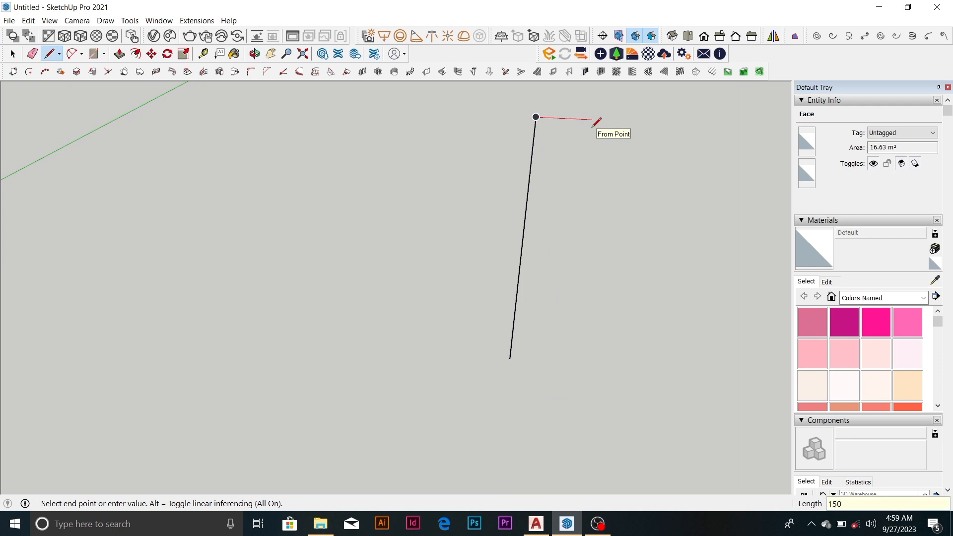
key("Return")
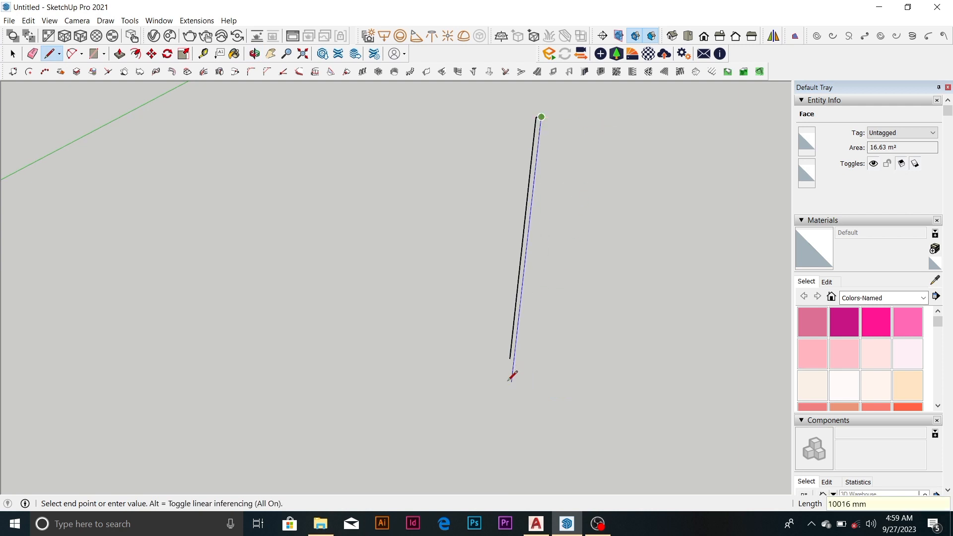
key("Escape")
scroll(514, 349, "up", 2)
left_click(509, 361)
left_click(545, 365)
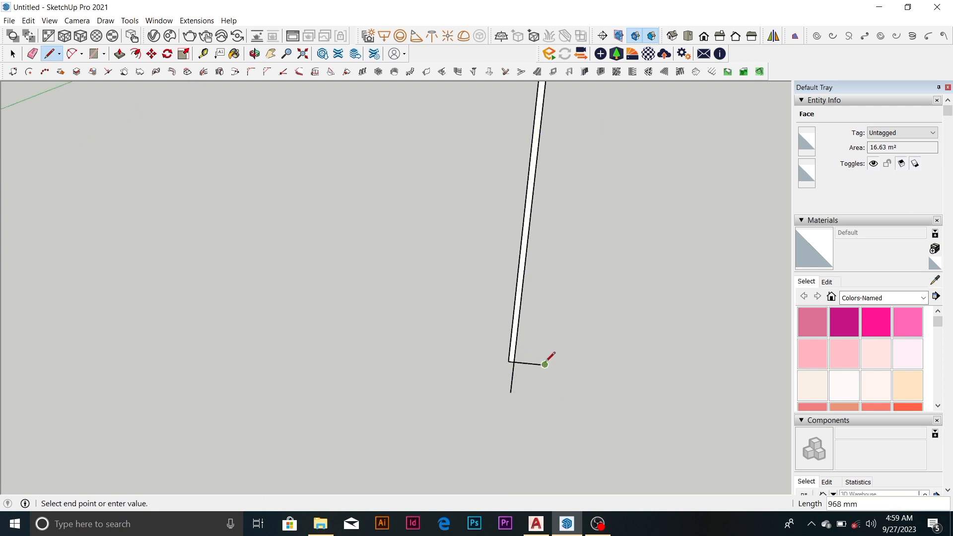
key("Escape")
Erase the two line ends that overhang the lower corner of the narrow strip
key("e")
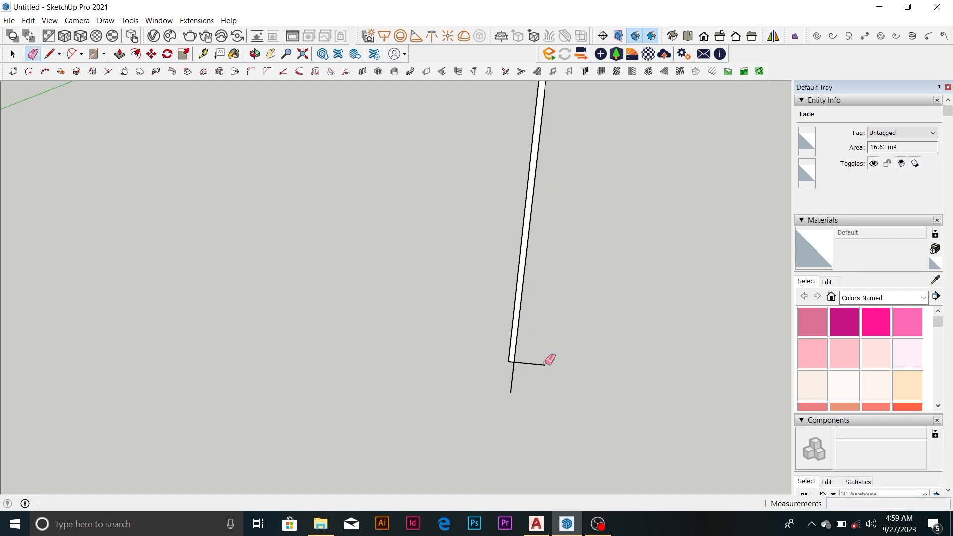
left_click(511, 372)
left_click(522, 362)
key("space")
scroll(515, 351, "up", 3)
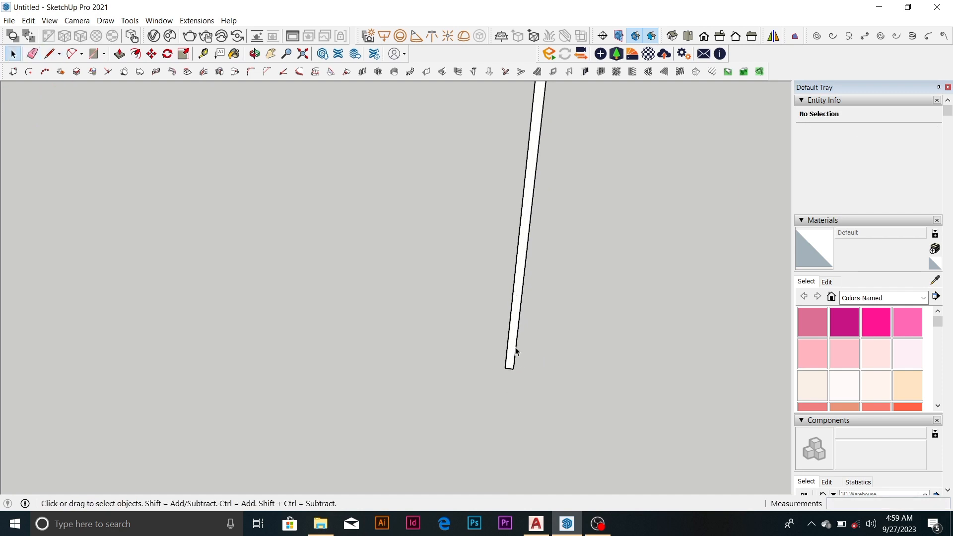
Extrude the narrow vertical strip face 150 mm with Push/Pull to form a square column
left_click(504, 366)
scroll(504, 366, "down", 2)
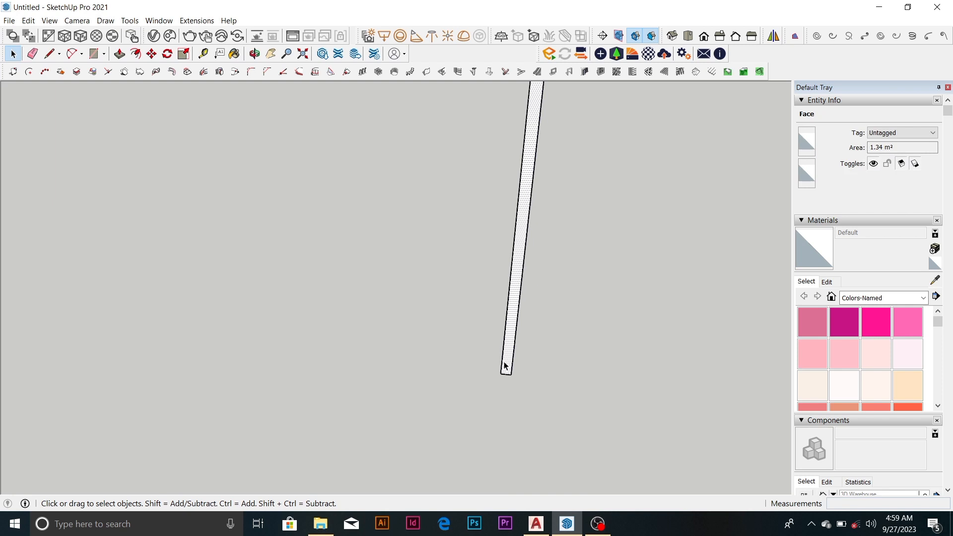
scroll(504, 340, "down", 4)
scroll(509, 335, "up", 4)
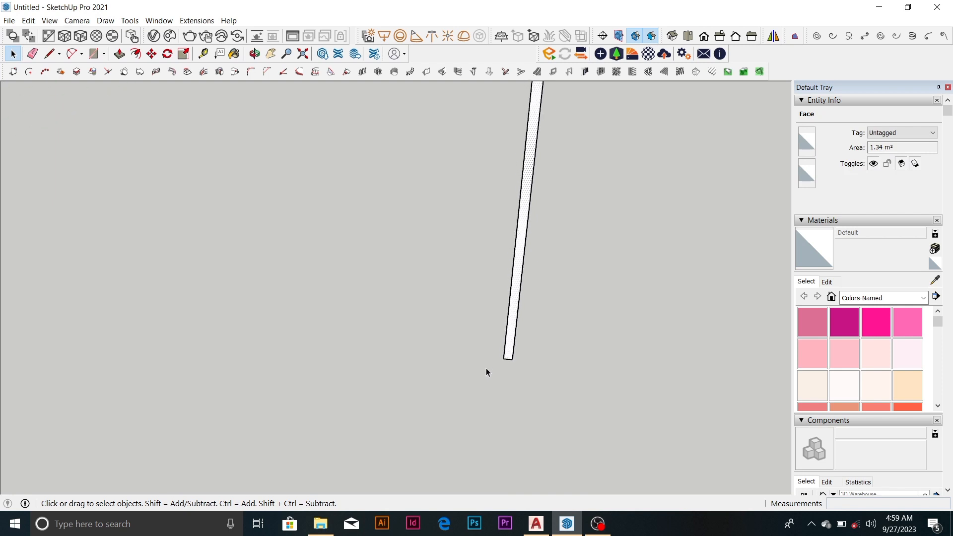
scroll(518, 349, "up", 1)
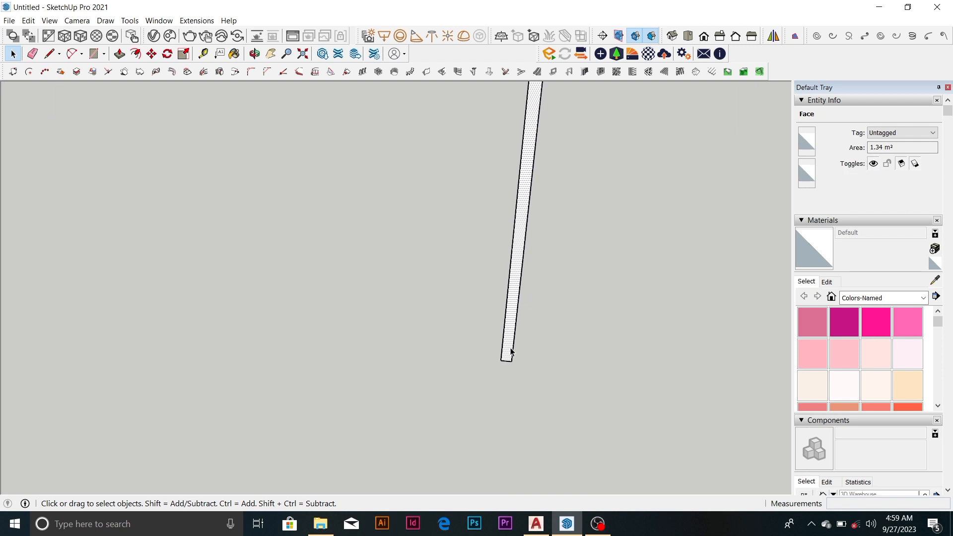
key("p")
left_click(509, 353)
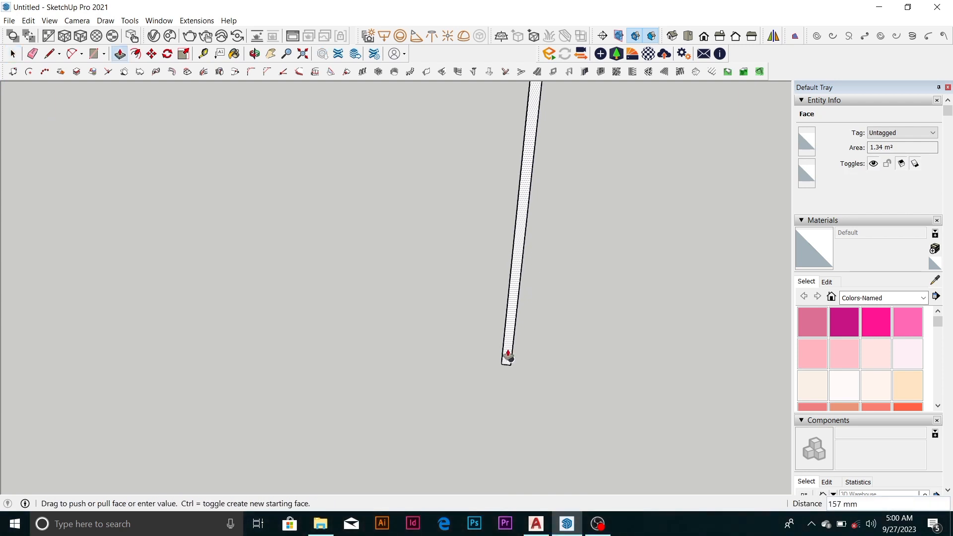
type("150")
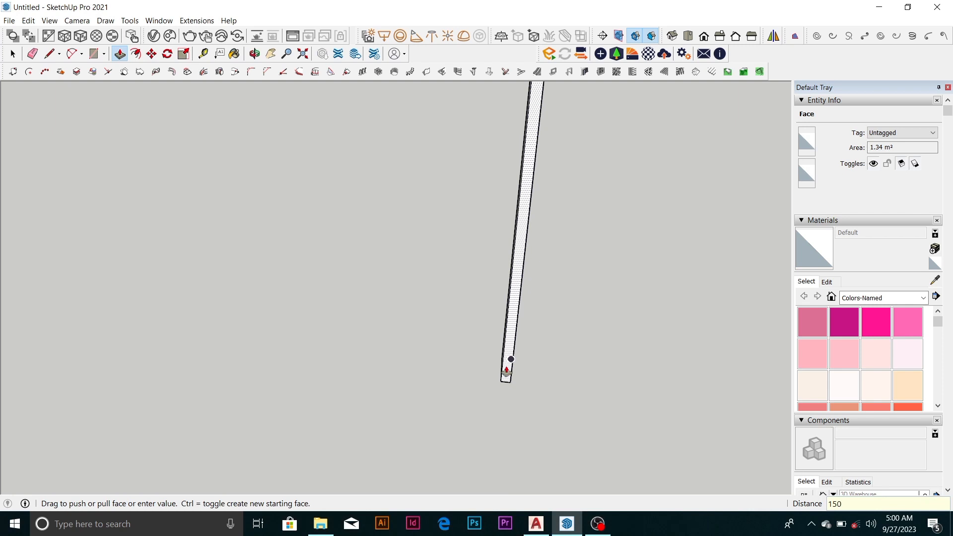
key("Return")
scroll(477, 325, "down", 4)
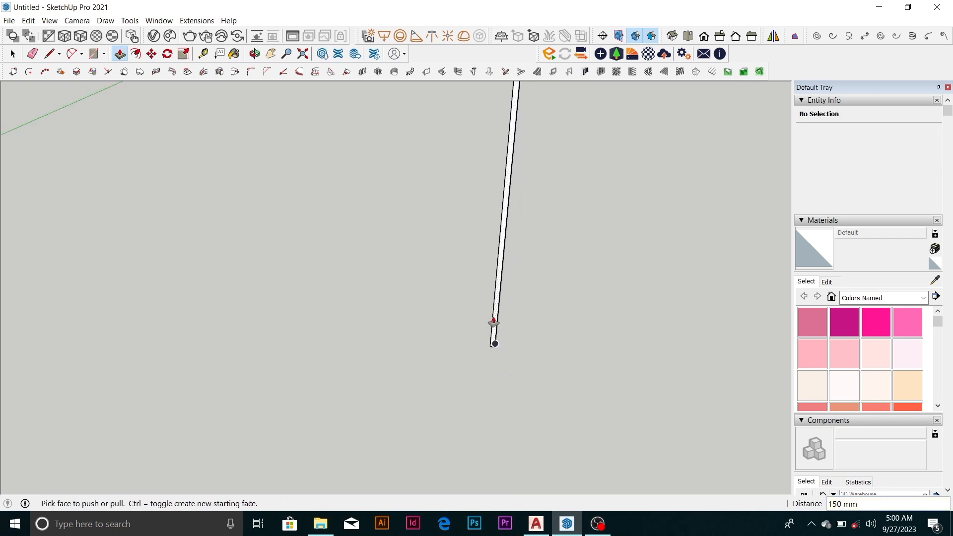
Select the whole column and copy it about 635 mm along the red axis from its lower corner
key("space")
left_click_drag(480, 148, 570, 319)
middle_click_drag(571, 319, 387, 201)
scroll(564, 355, "up", 6)
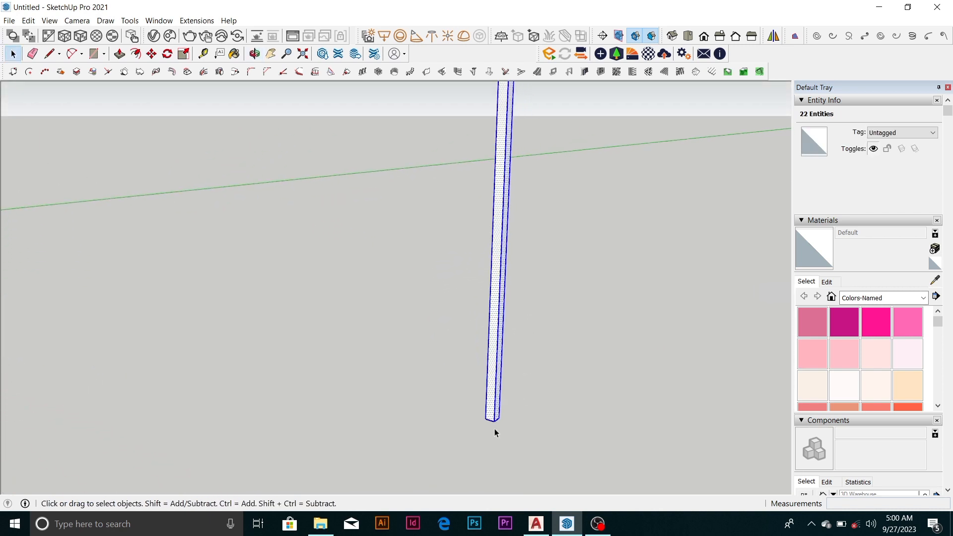
middle_click_drag(494, 422, 507, 370)
key("m")
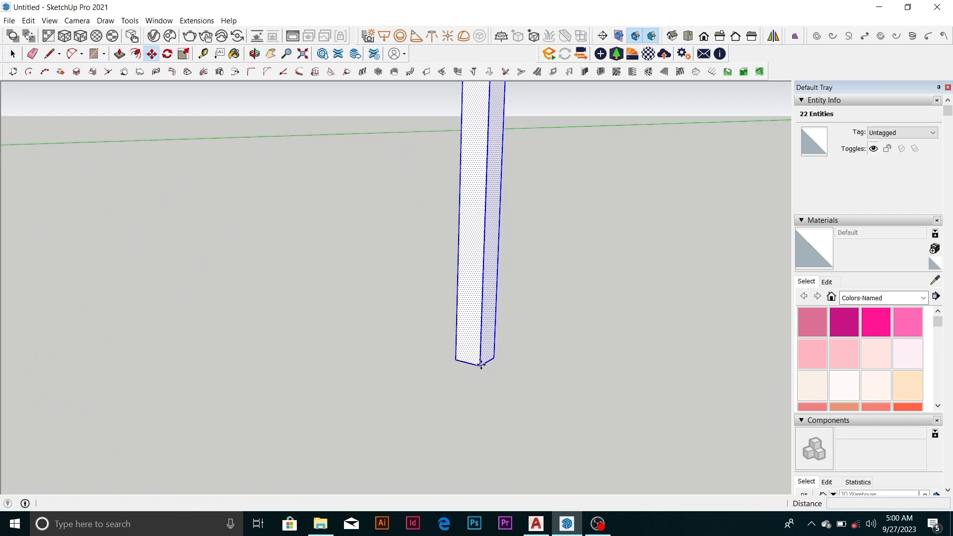
left_click(456, 359)
key("ctrl")
scroll(470, 325, "down", 2)
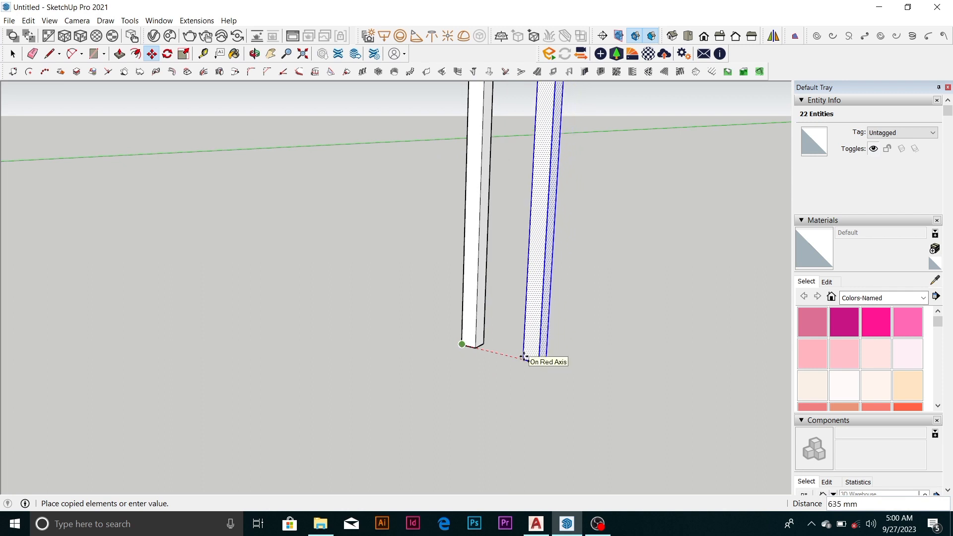
left_click(524, 356)
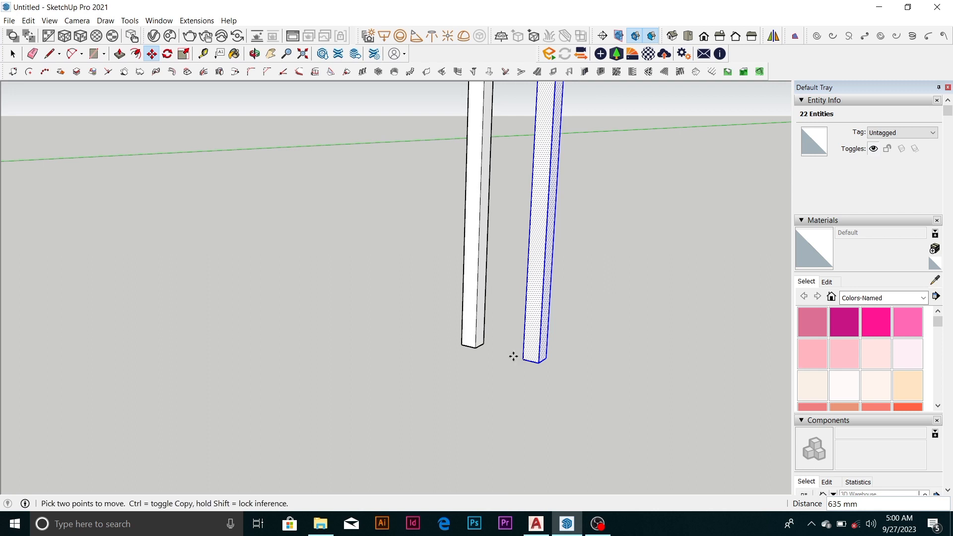
Extrude the copied column's outer side face 75 mm along the red axis as a separate section with Push/Pull
scroll(526, 353, "up", 1)
key("space")
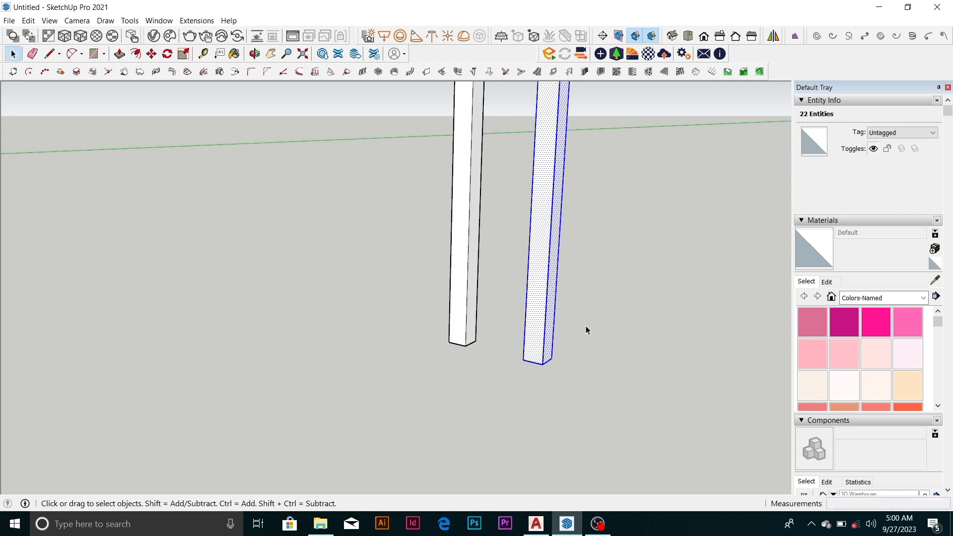
left_click(585, 326)
scroll(554, 353, "up", 3)
left_click(536, 356)
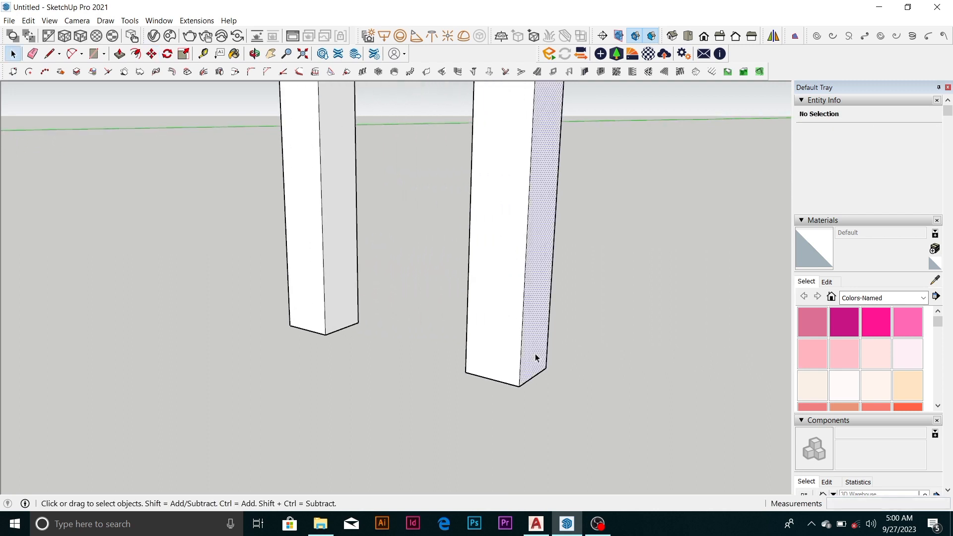
scroll(536, 357, "down", 1)
scroll(536, 356, "down", 2)
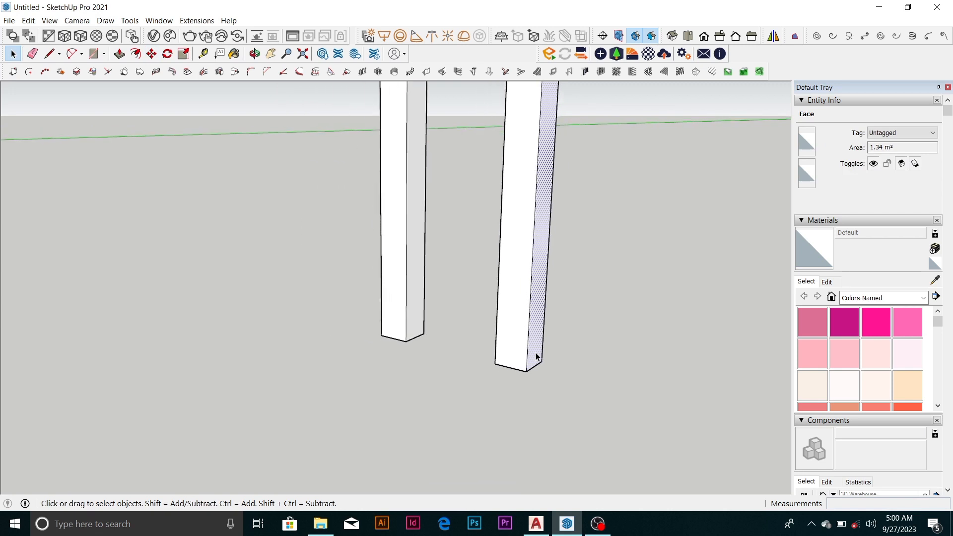
scroll(536, 353, "up", 3)
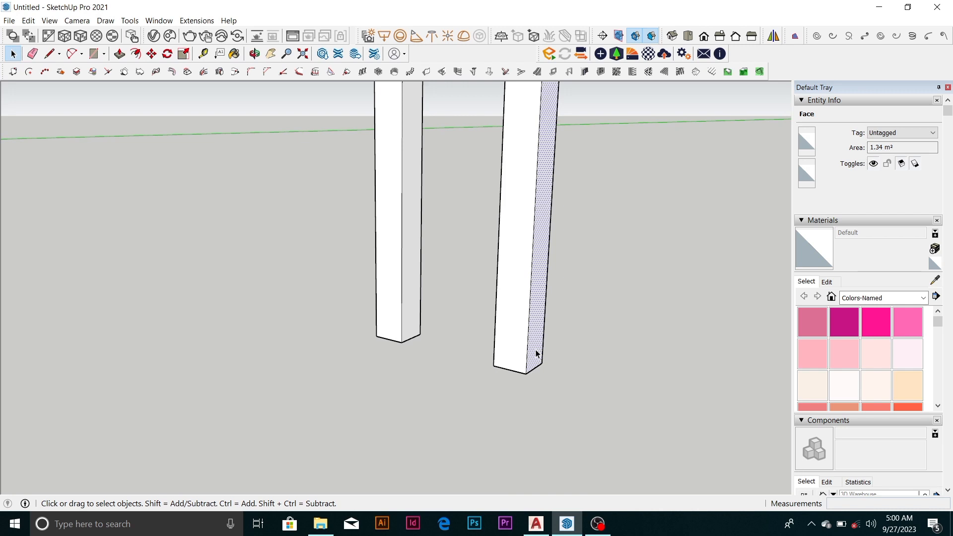
key("p")
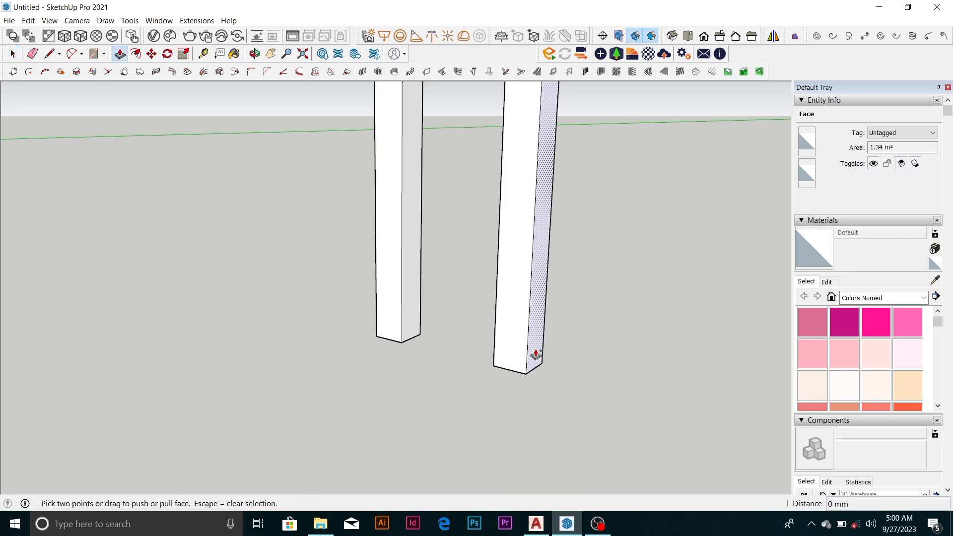
left_click(536, 353)
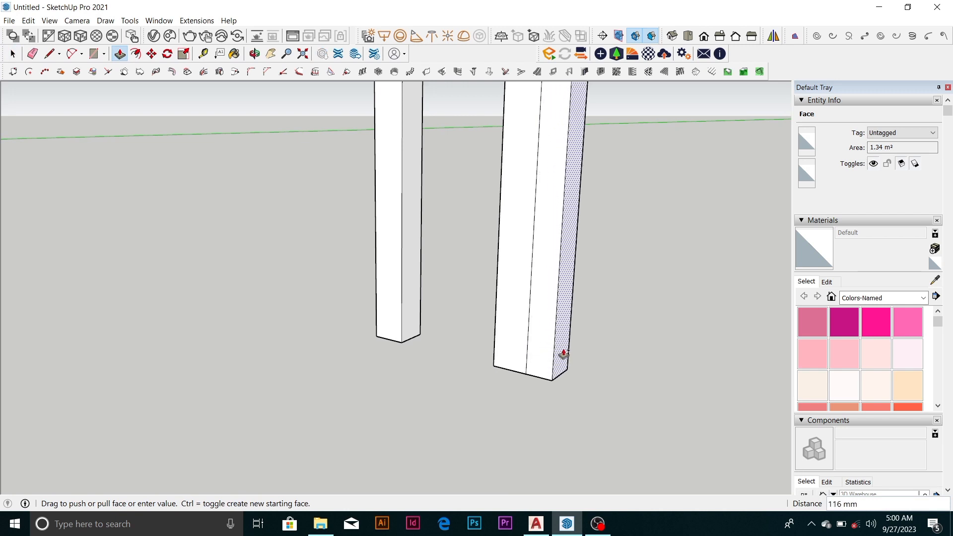
type("7")
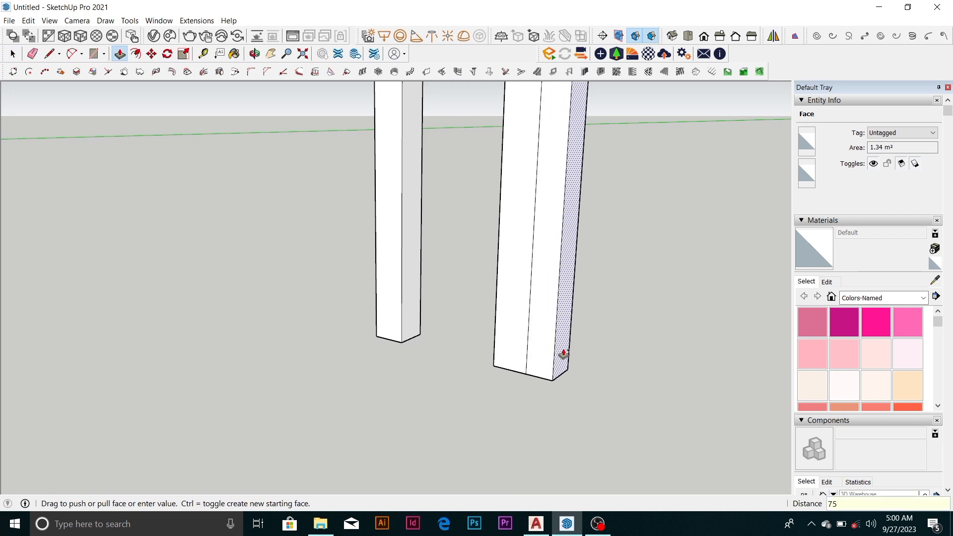
type("5")
key("Return")
Repeat the 75 mm Push/Pull five times on the outermost side face to add five more narrow sections
scroll(546, 352, "down", 3)
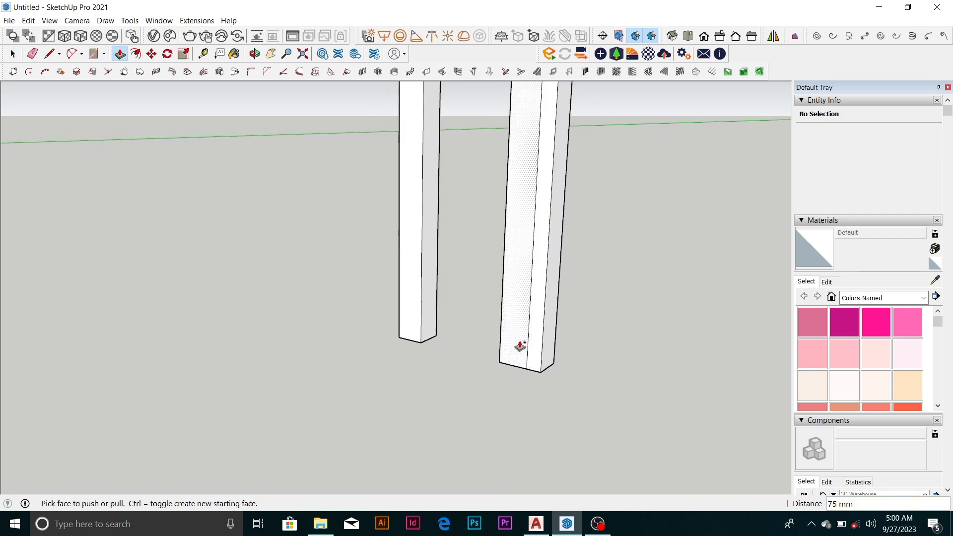
scroll(539, 362, "up", 2)
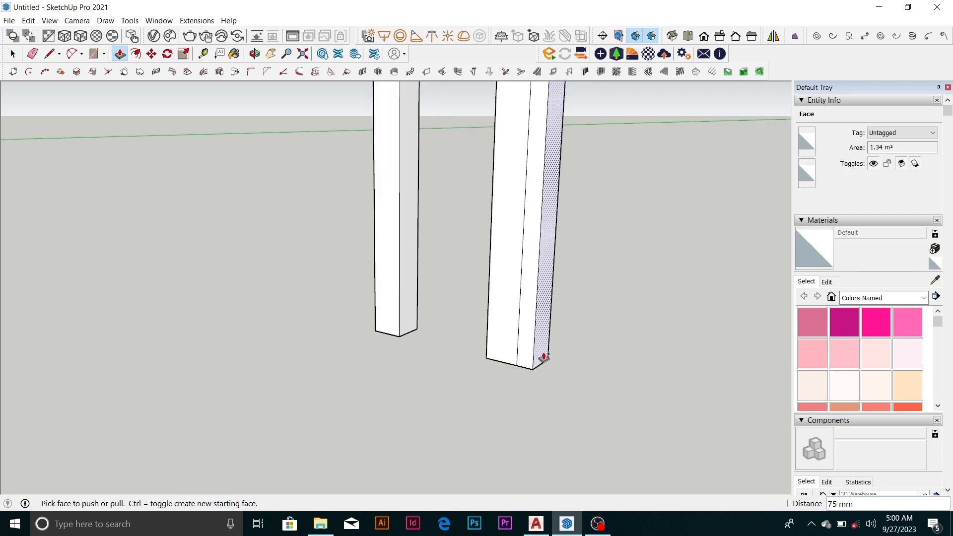
scroll(544, 356, "up", 1)
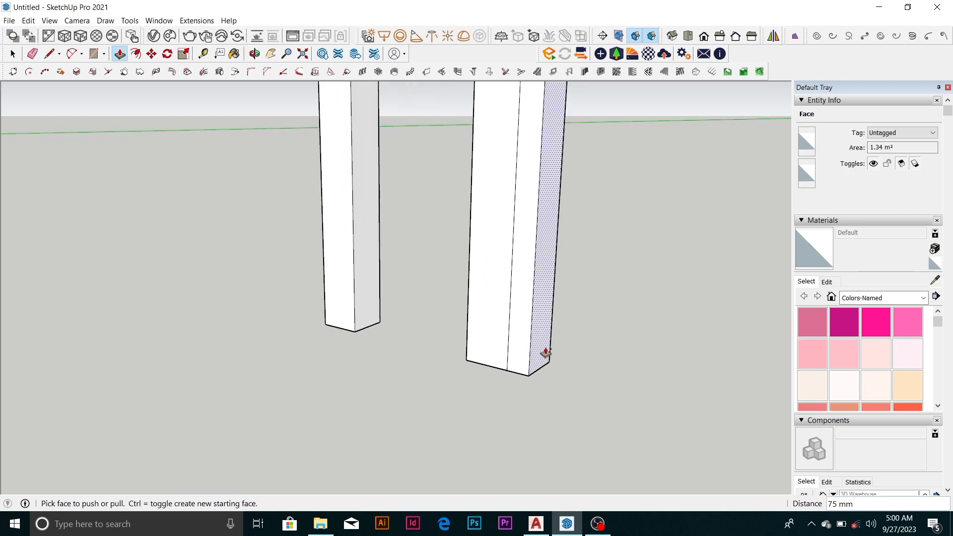
left_click(545, 348)
left_click(544, 349)
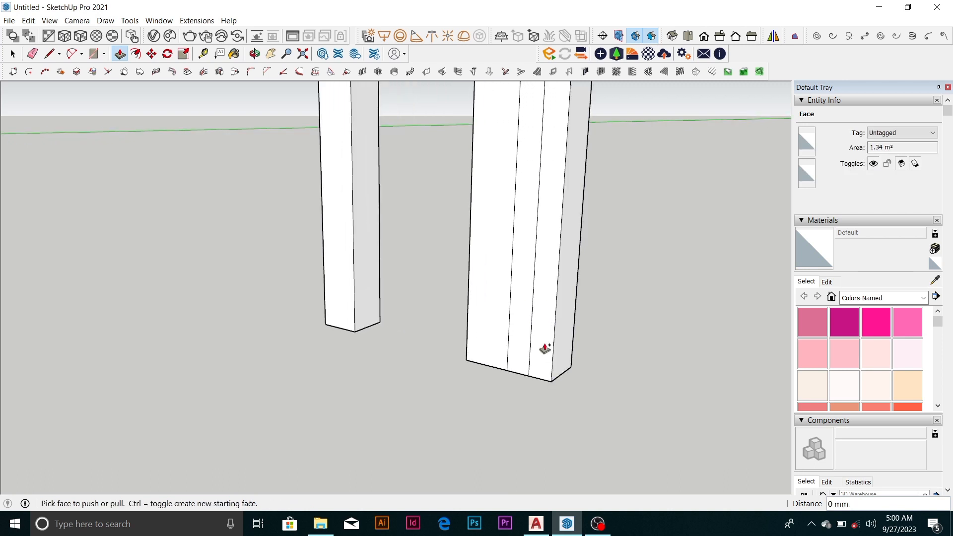
scroll(472, 328, "down", 2)
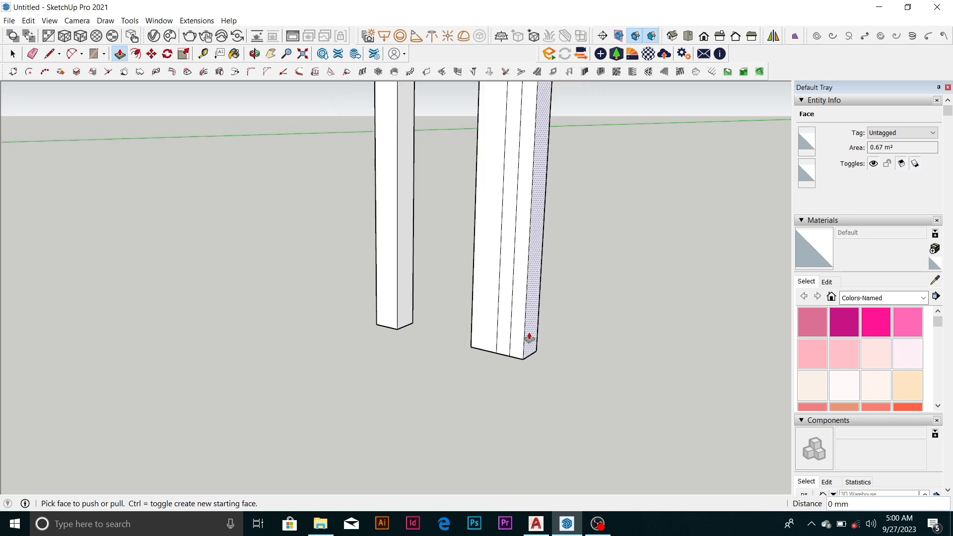
scroll(529, 338, "up", 1)
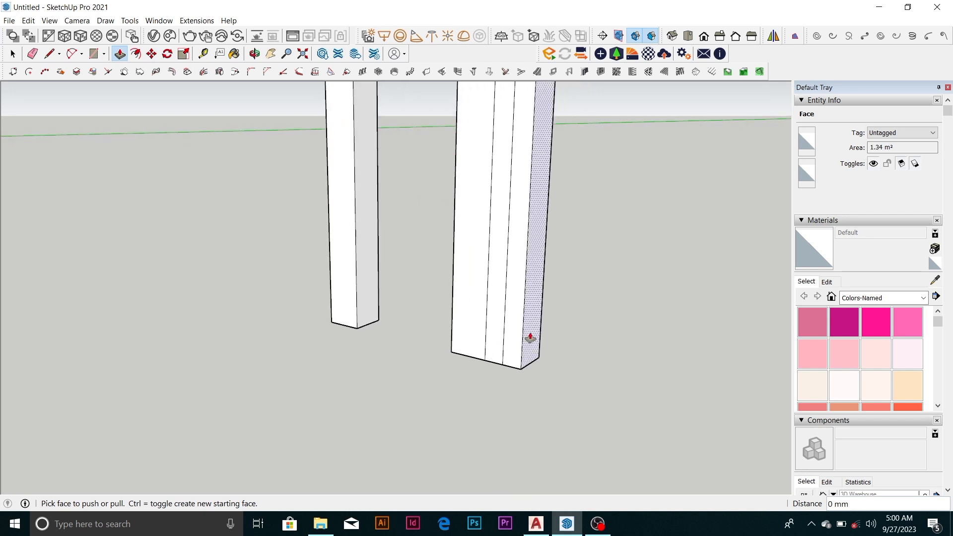
double_click(530, 338)
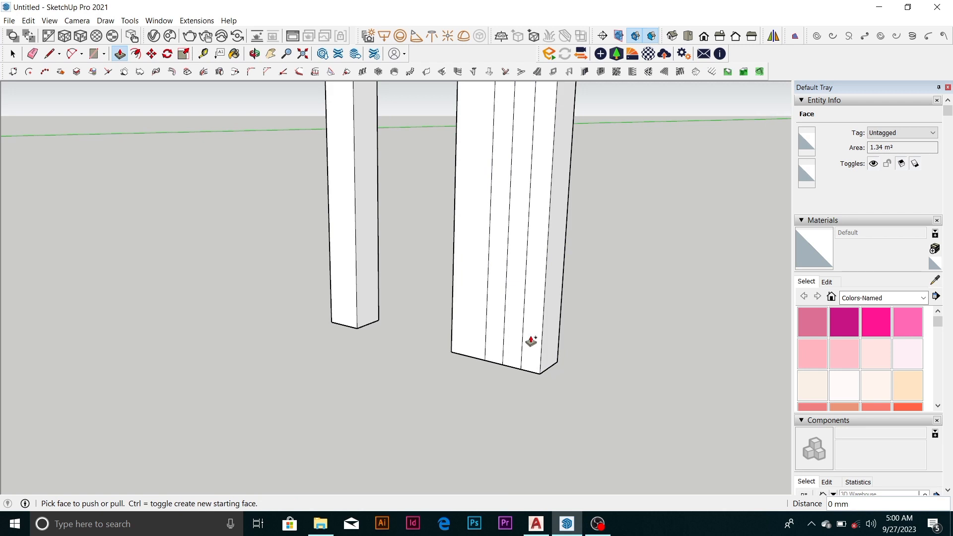
scroll(541, 345, "down", 1)
scroll(550, 359, "up", 3)
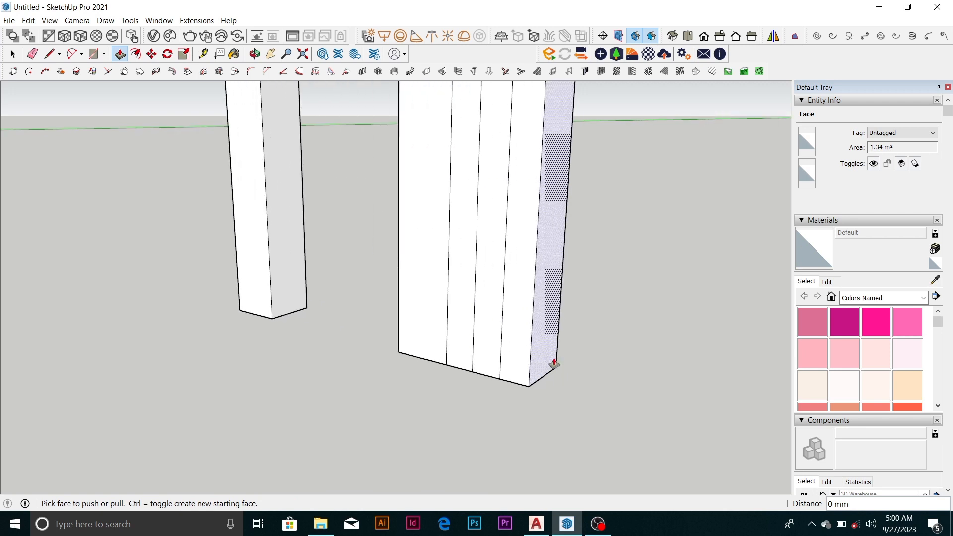
double_click(547, 357)
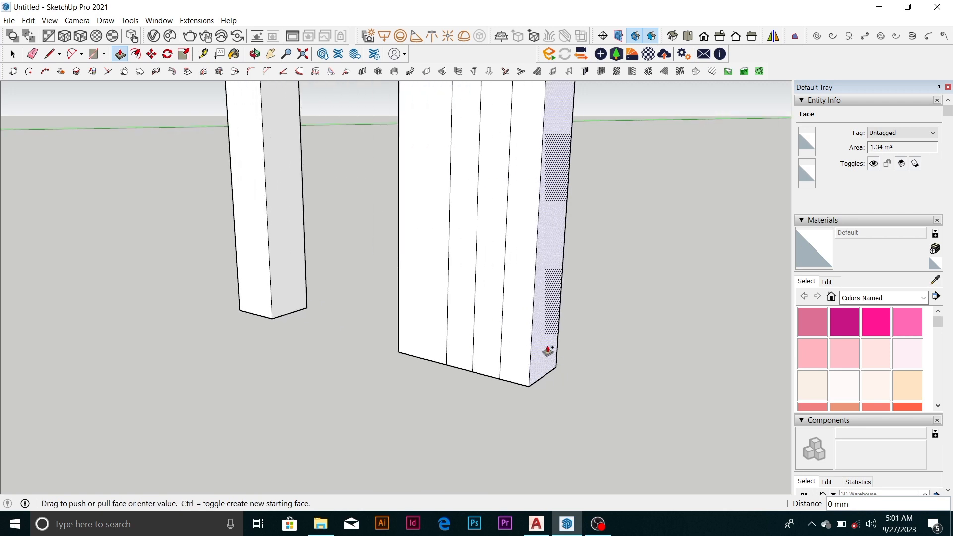
scroll(551, 358, "down", 1)
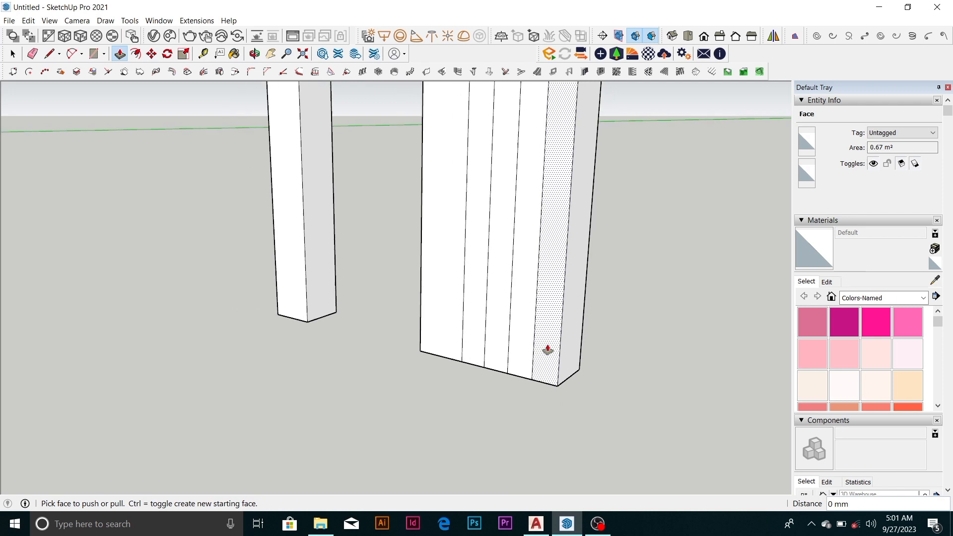
left_click(572, 361)
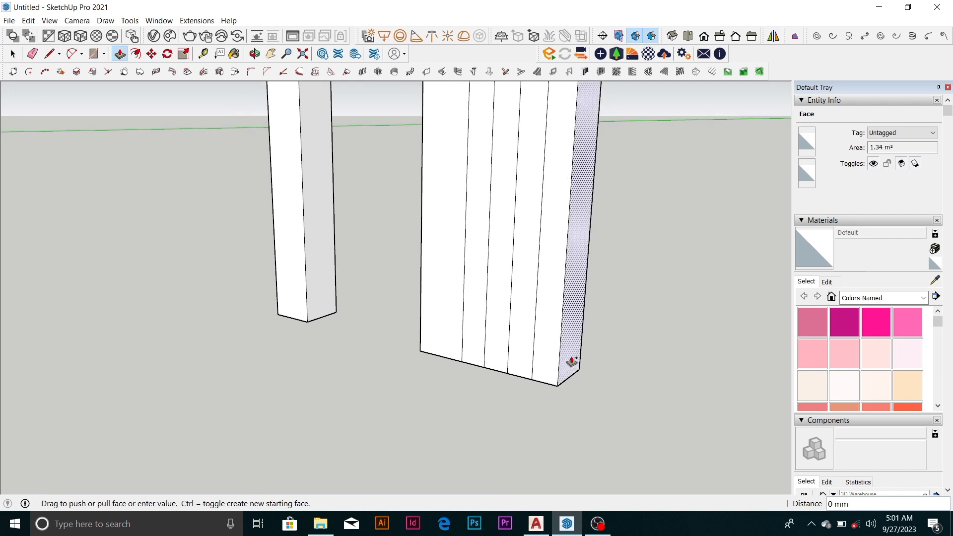
left_click(572, 361)
scroll(481, 311, "down", 2)
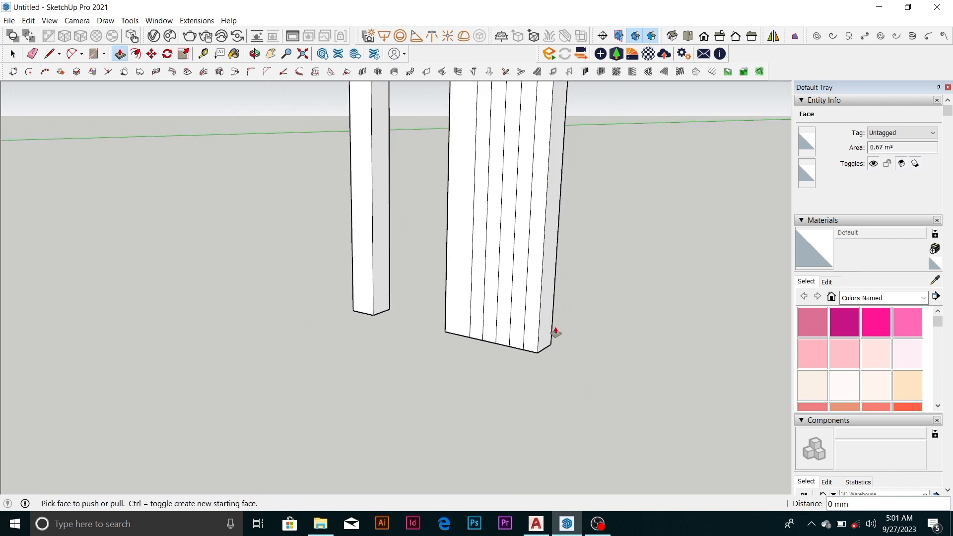
double_click(546, 339)
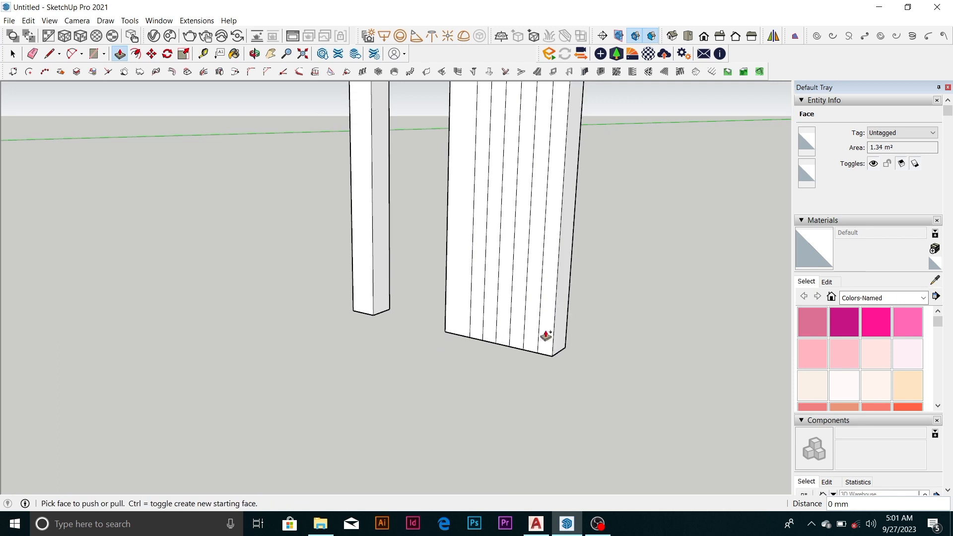
Pull the wide front strip and the third and sixth narrow strips forward as separate fins, the last about 1027 mm
scroll(546, 336, "down", 1)
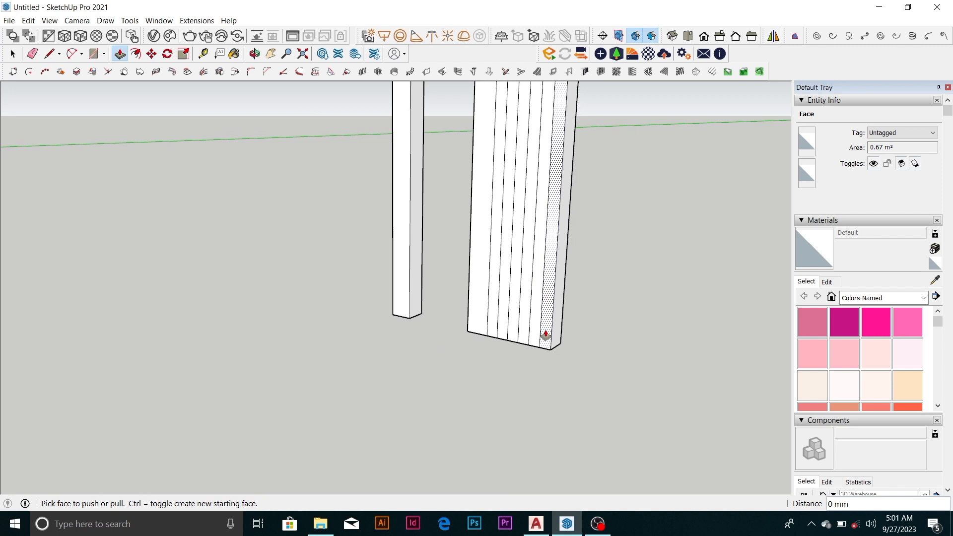
mouse_move(545, 336)
middle_mouse_down()
mouse_move(491, 313)
mouse_move(506, 313)
mouse_move(482, 321)
middle_mouse_up()
left_click(462, 326)
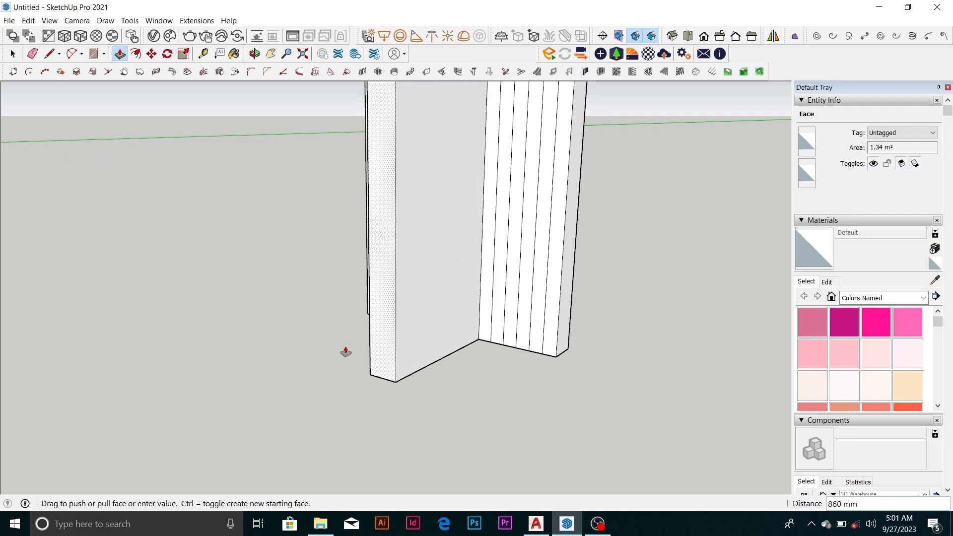
left_click(442, 342)
left_click(496, 328)
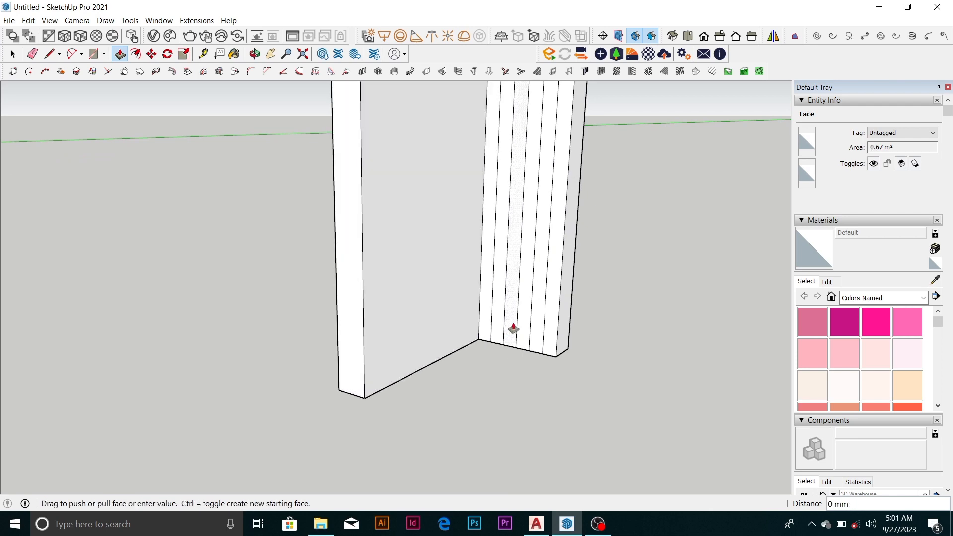
left_click(402, 396)
left_click(546, 347)
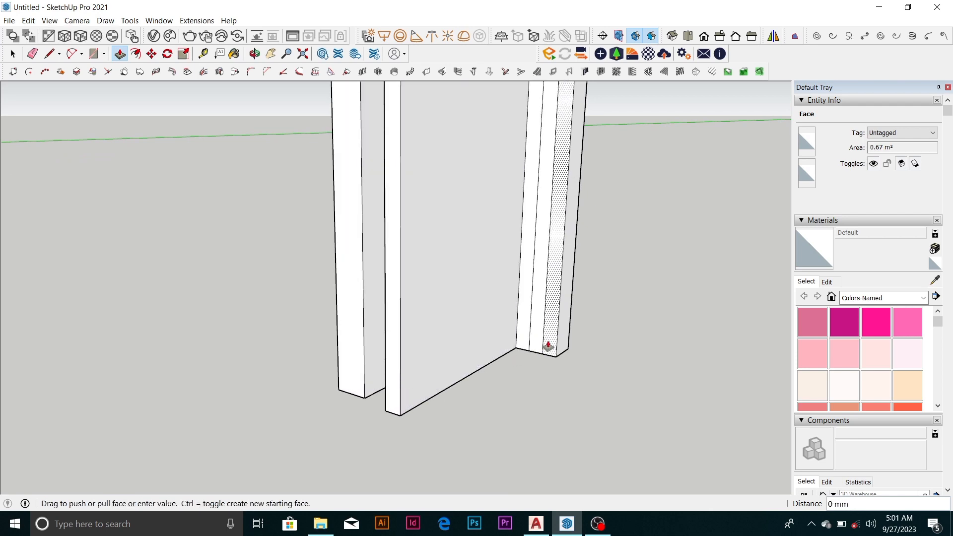
left_click(440, 421)
Examine the finned panel from several angles alongside the single column, the stacked block and the L-shaped block
scroll(530, 340, "down", 3)
middle_click_drag(538, 321, 602, 185)
scroll(355, 361, "down", 3)
scroll(527, 284, "down", 2)
scroll(527, 285, "down", 2)
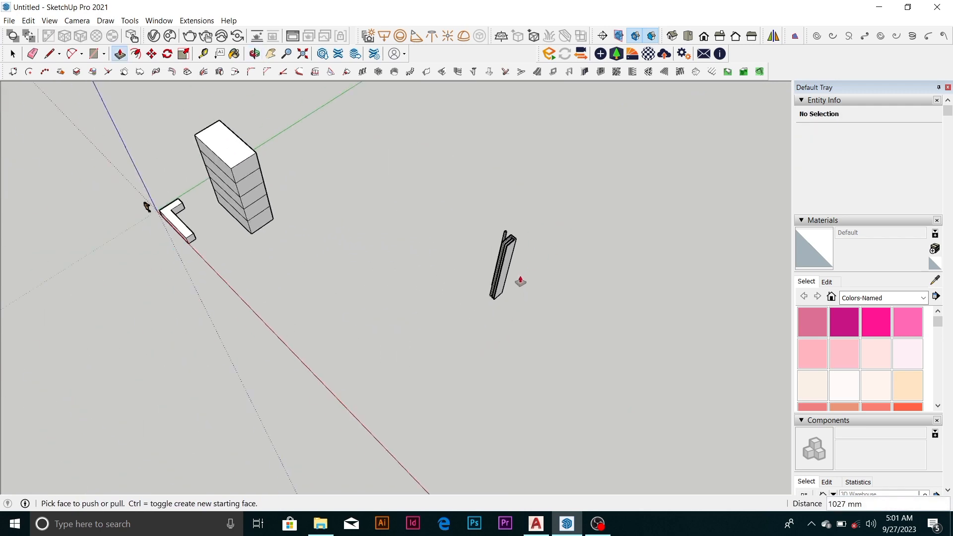
middle_click_drag(519, 279, 627, 102)
scroll(244, 288, "up", 2)
scroll(244, 287, "up", 3)
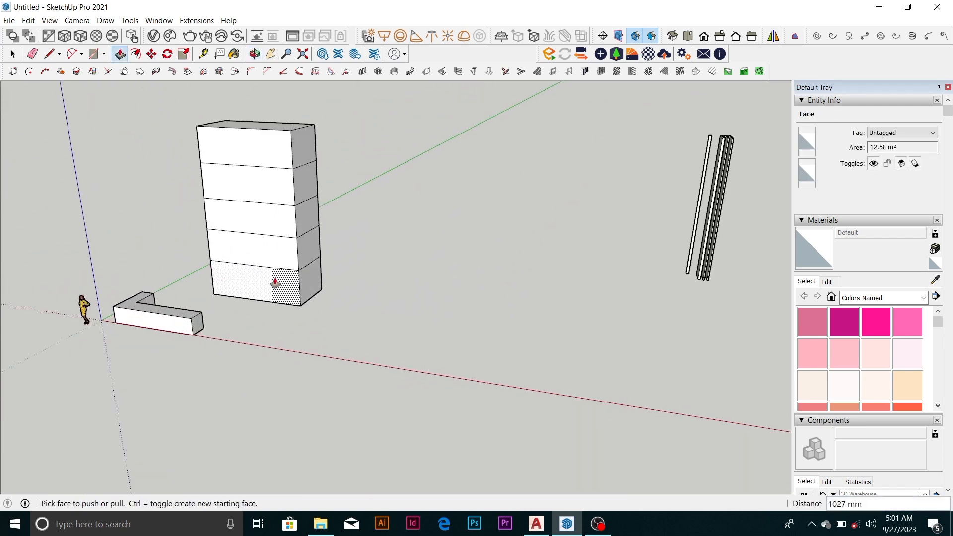
scroll(277, 279, "down", 4)
scroll(519, 224, "up", 5)
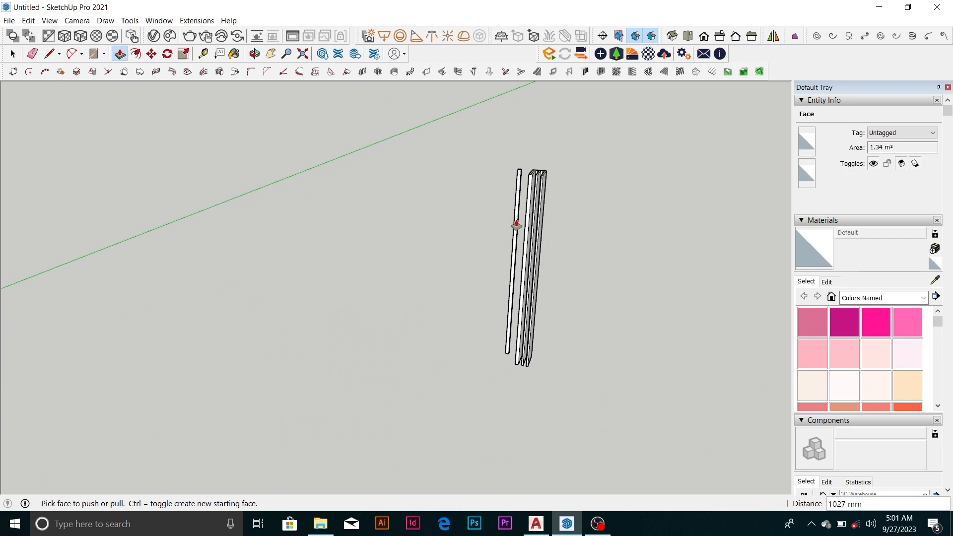
scroll(377, 297, "down", 5)
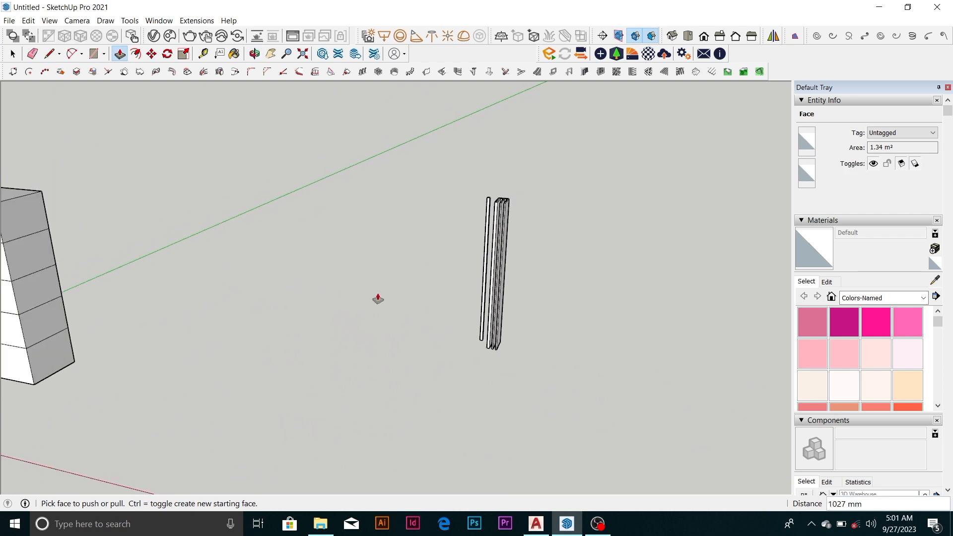
scroll(398, 293, "up", 4)
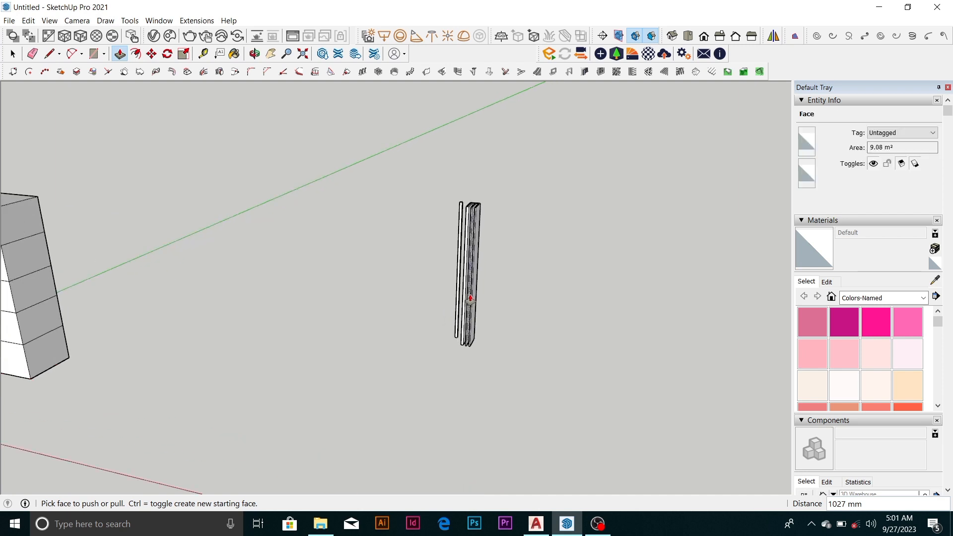
scroll(395, 280, "down", 6)
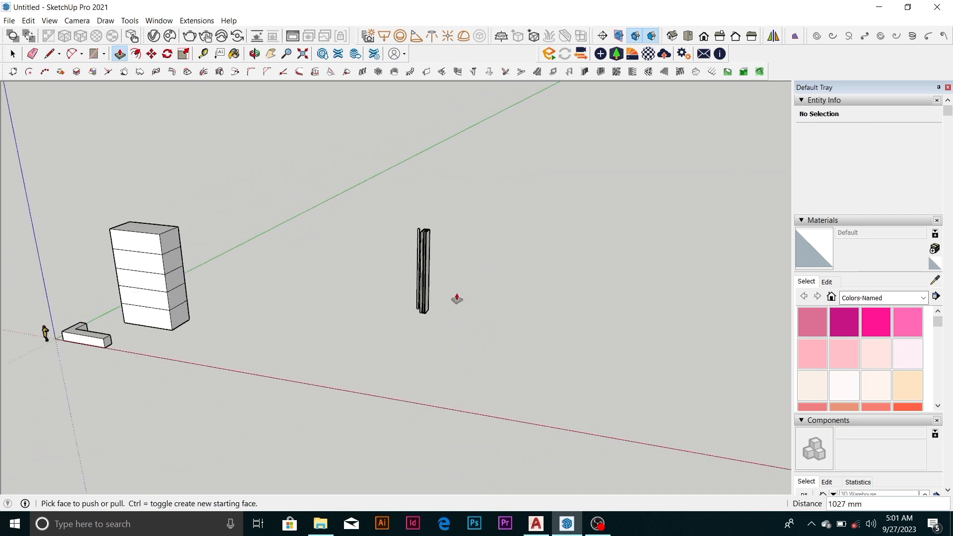
middle_click_drag(458, 298, 406, 334)
scroll(430, 274, "up", 3)
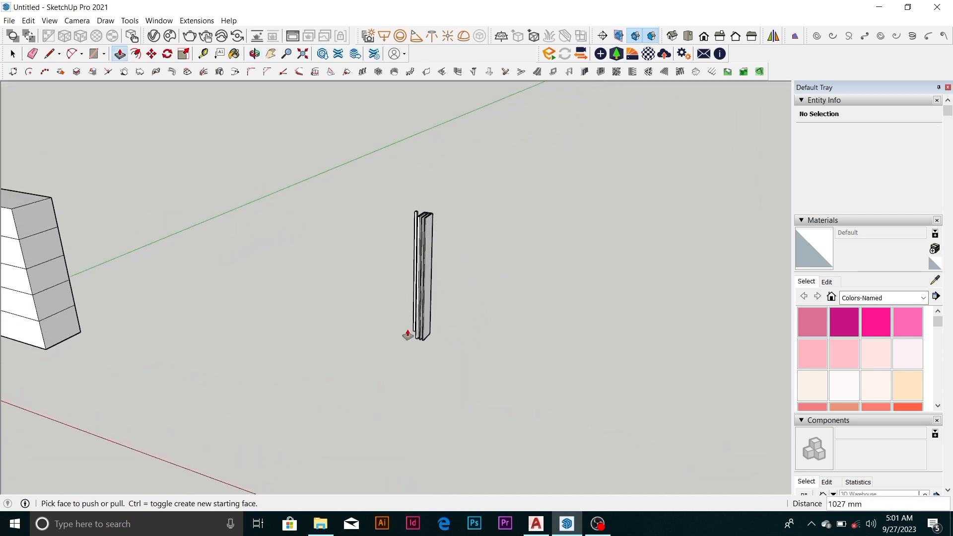
key("space")
scroll(392, 274, "down", 3)
scroll(476, 316, "up", 6)
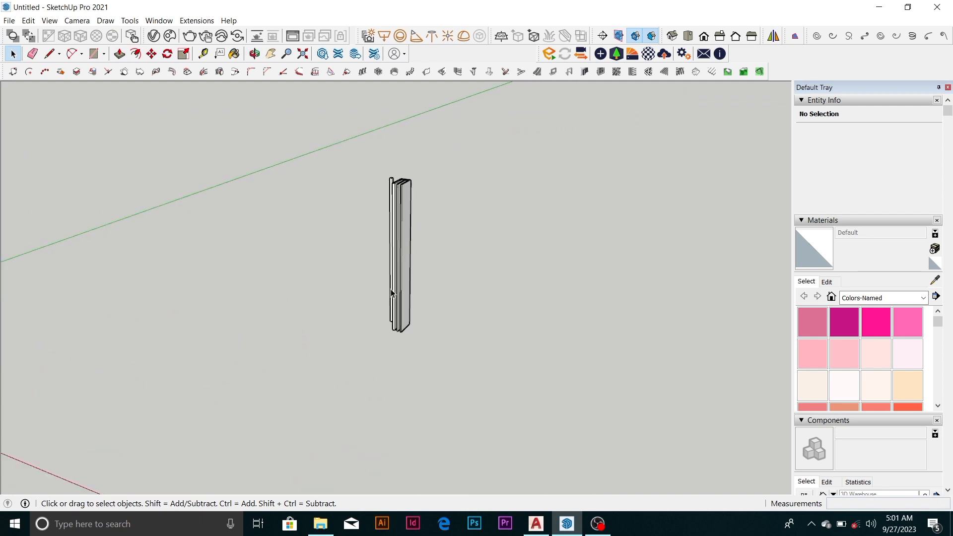
scroll(385, 226, "up", 1)
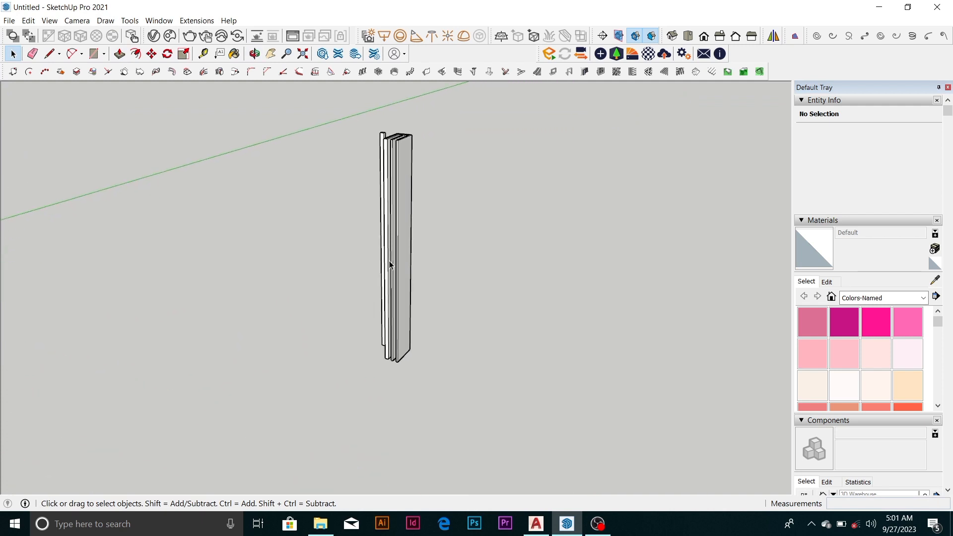
middle_click_drag(389, 266, 559, 292)
scroll(377, 169, "up", 4)
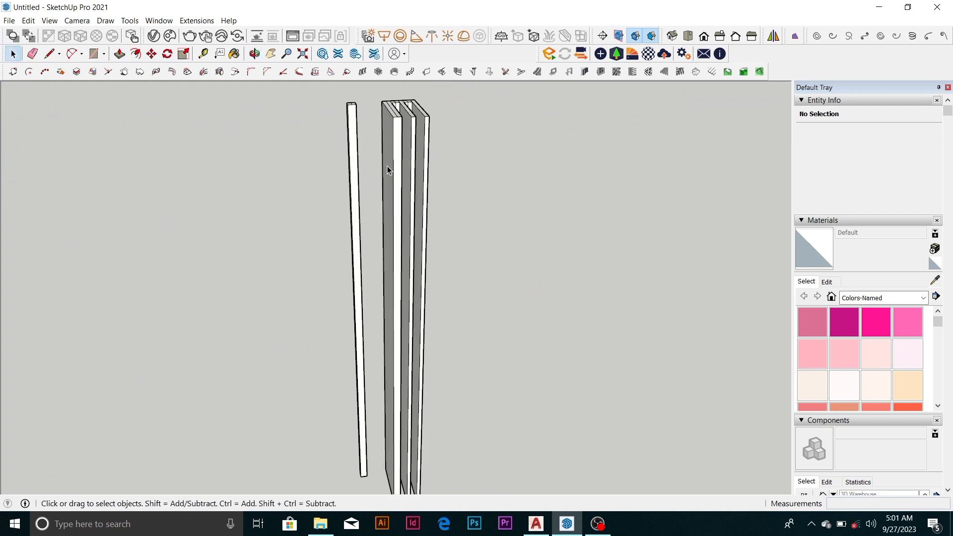
scroll(388, 169, "down", 5)
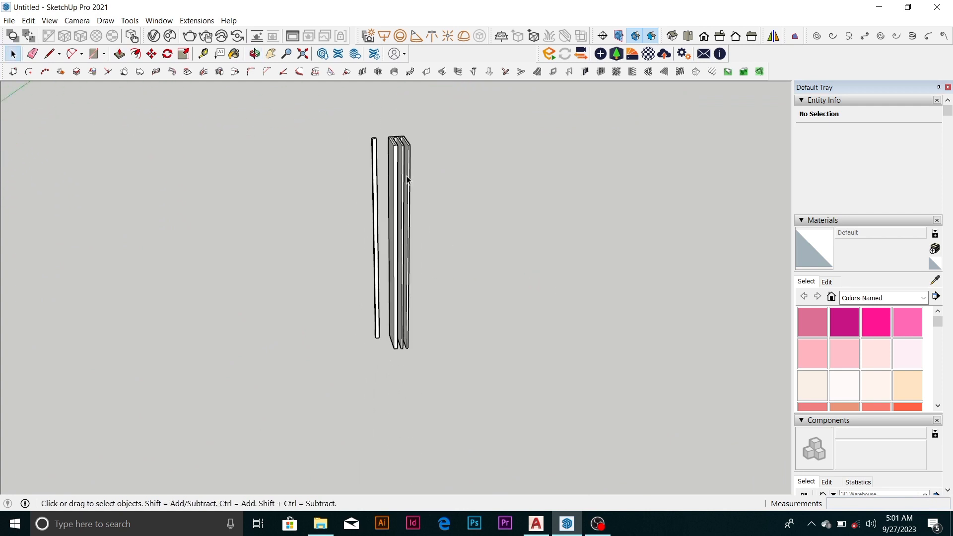
Inspect the finned panel and the single column beside it both up close and from a distance
scroll(407, 179, "down", 4)
middle_click_drag(344, 223, 397, 197)
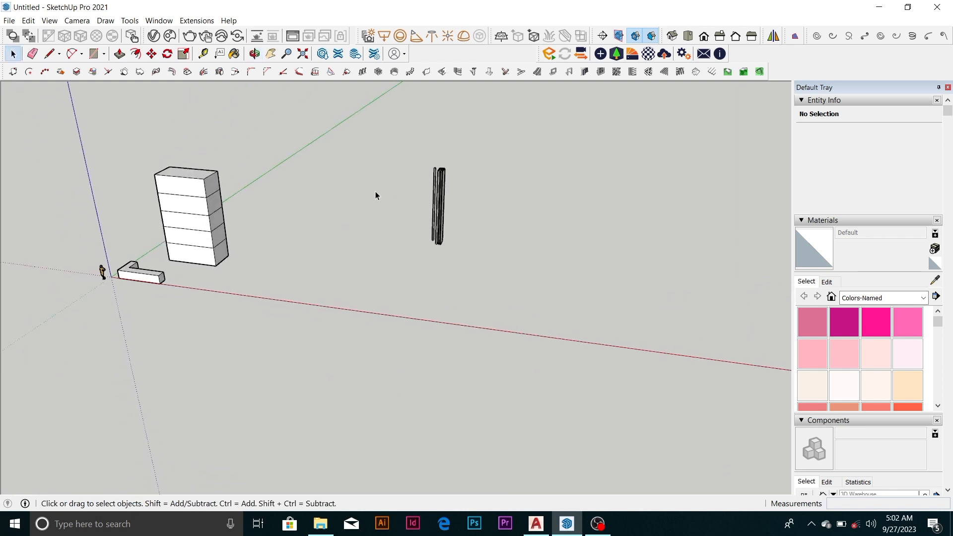
scroll(193, 205, "down", 1)
scroll(388, 193, "up", 6)
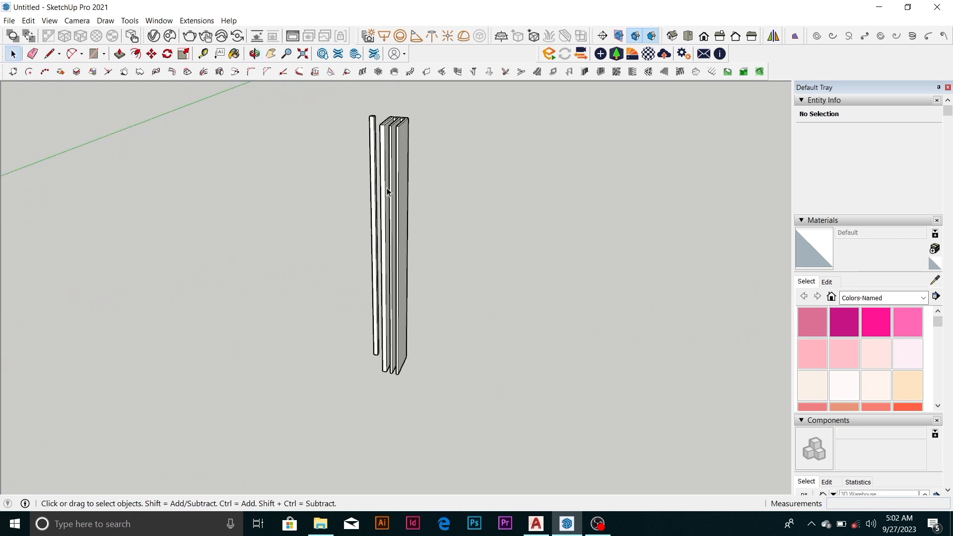
scroll(388, 192, "down", 3)
scroll(391, 201, "up", 2)
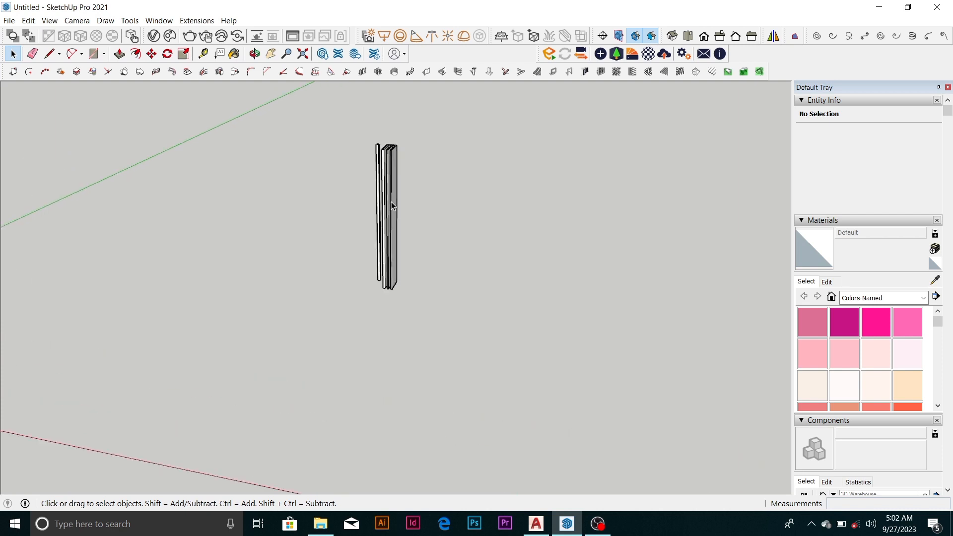
scroll(392, 206, "up", 2)
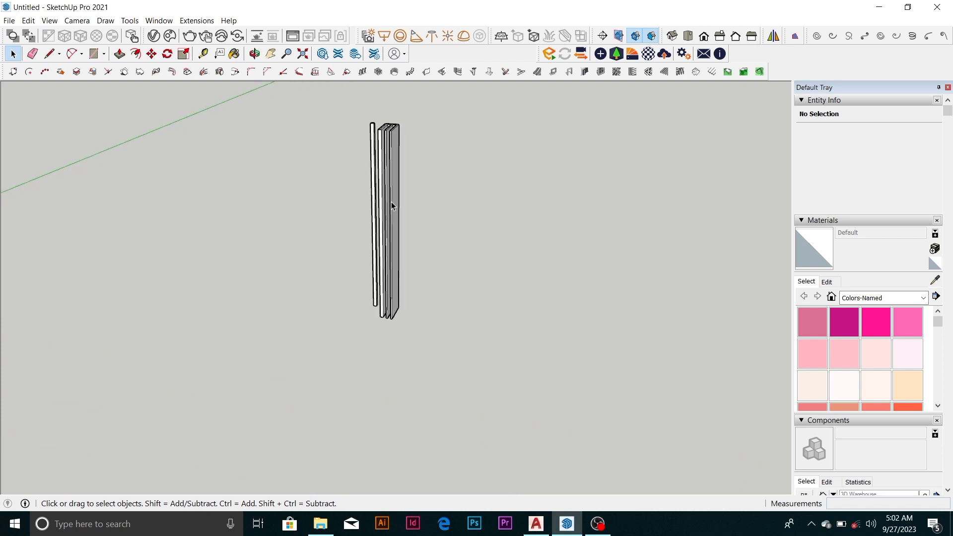
scroll(388, 228, "down", 3)
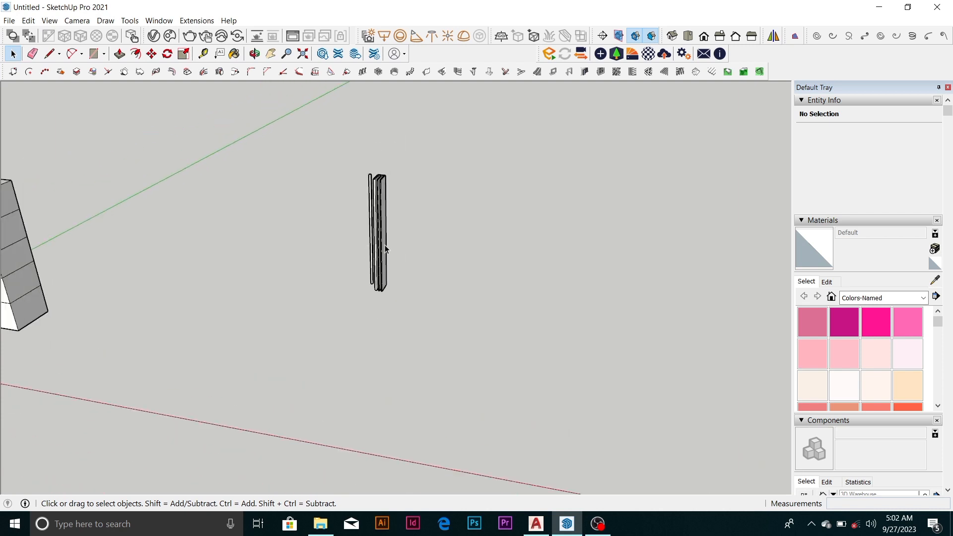
scroll(386, 249, "up", 2)
scroll(375, 247, "down", 2)
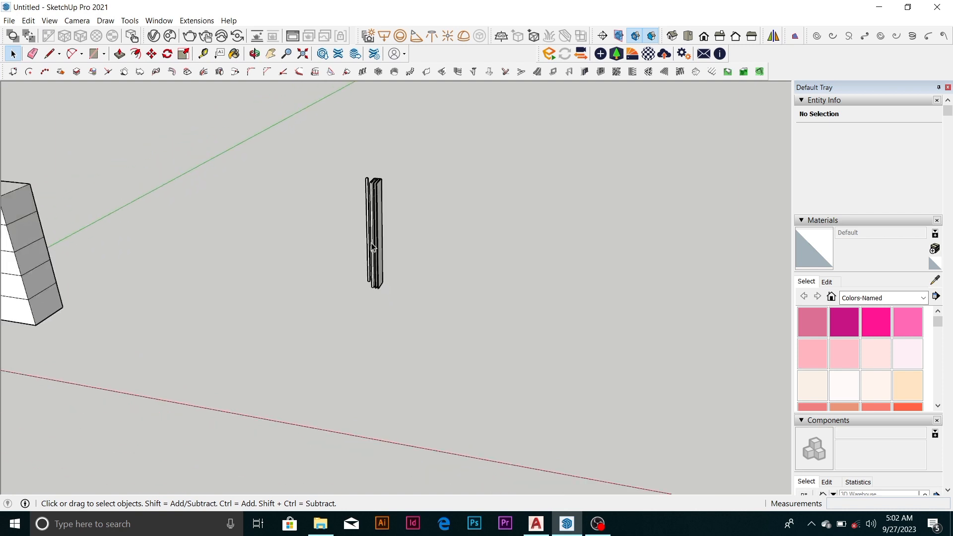
scroll(380, 246, "up", 2)
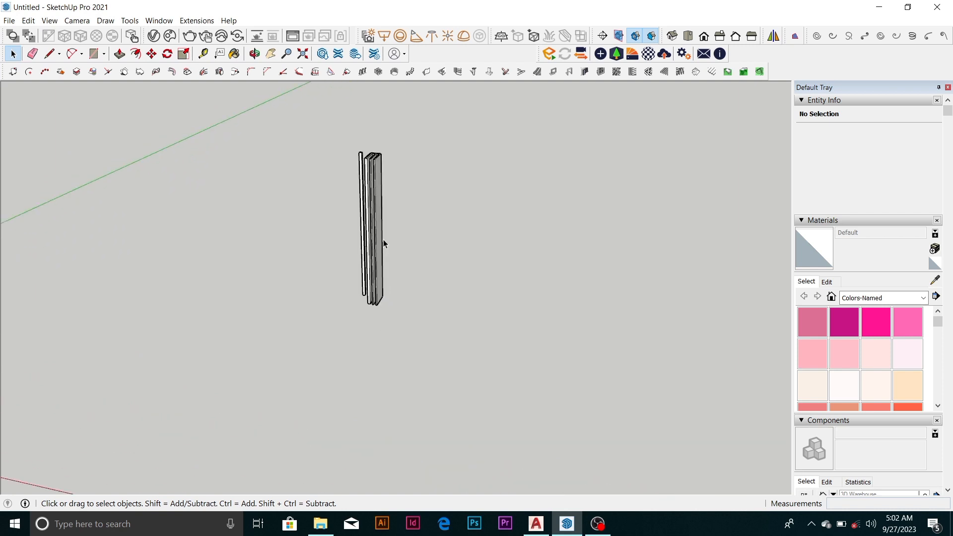
Draw an upright rectangle about 14869 mm wide along the red axis and 8419 mm high with the Line tool, beyond the finned panel
key("p")
scroll(365, 250, "down", 2)
key("l")
scroll(364, 247, "down", 1)
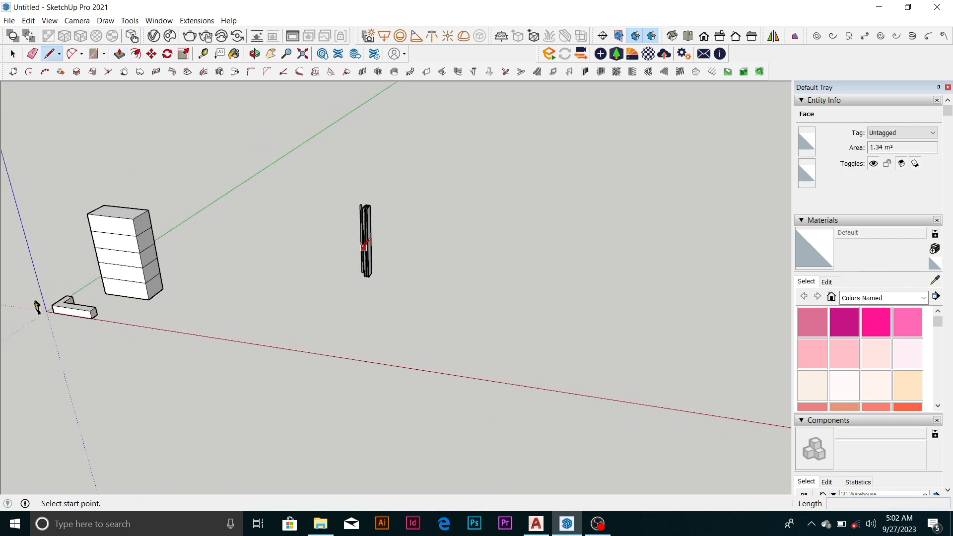
left_click(505, 280)
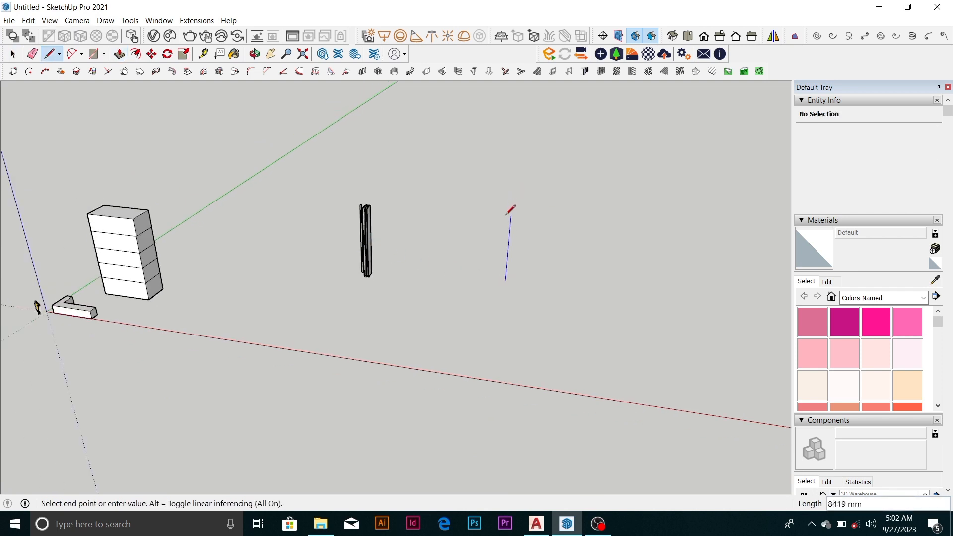
left_click(511, 216)
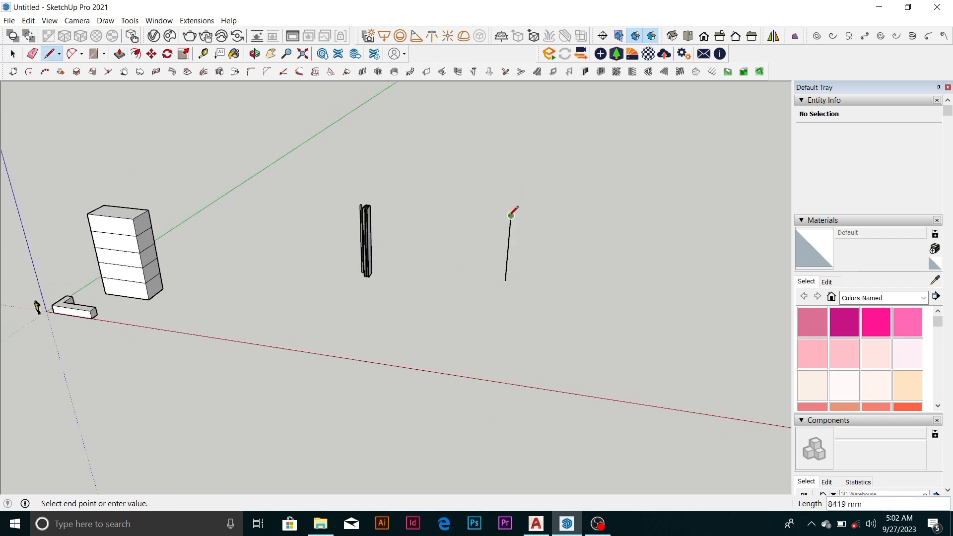
left_click(645, 228)
left_click(633, 295)
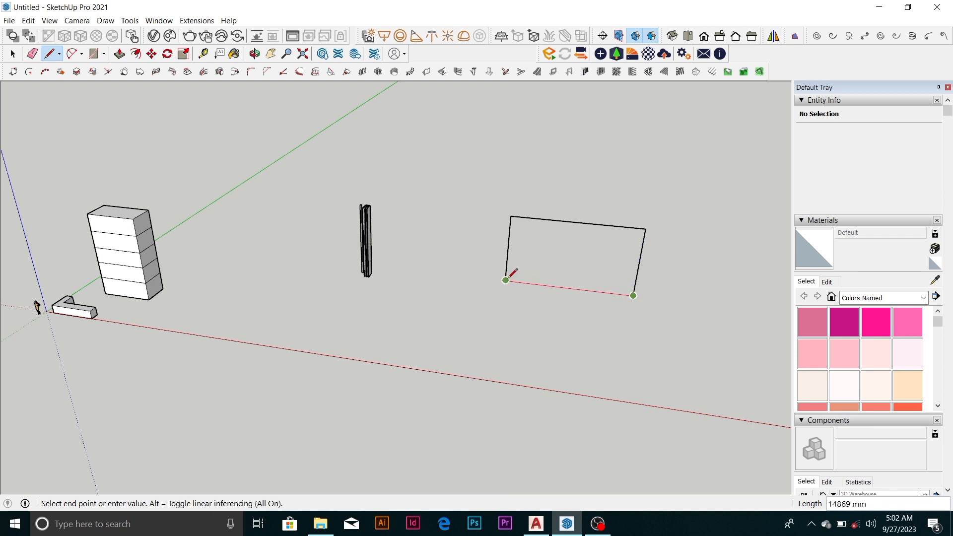
left_click(506, 280)
key("space")
Reverse the new upright rectangle's face so its white front side faces the viewer
scroll(586, 272, "up", 2)
right_click(591, 270)
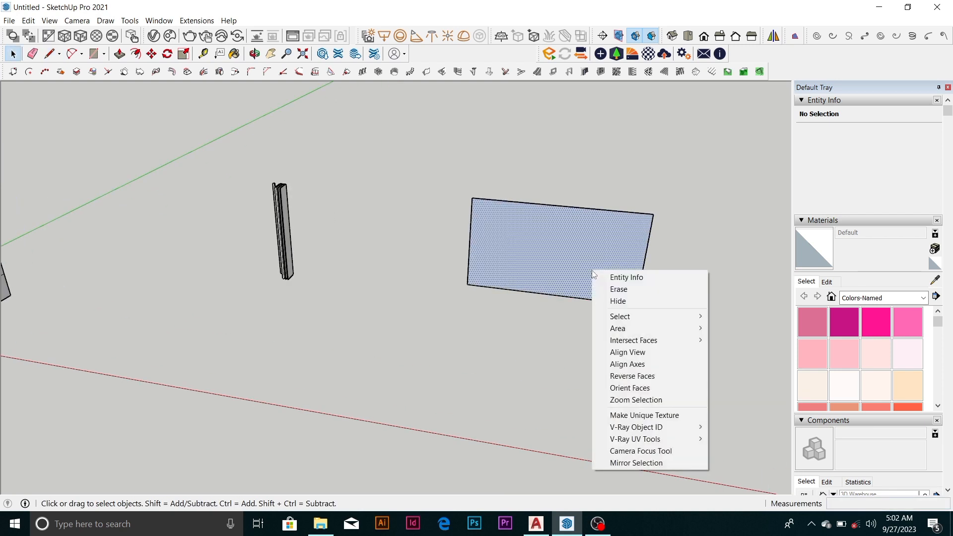
left_click(633, 375)
scroll(565, 277, "up", 5)
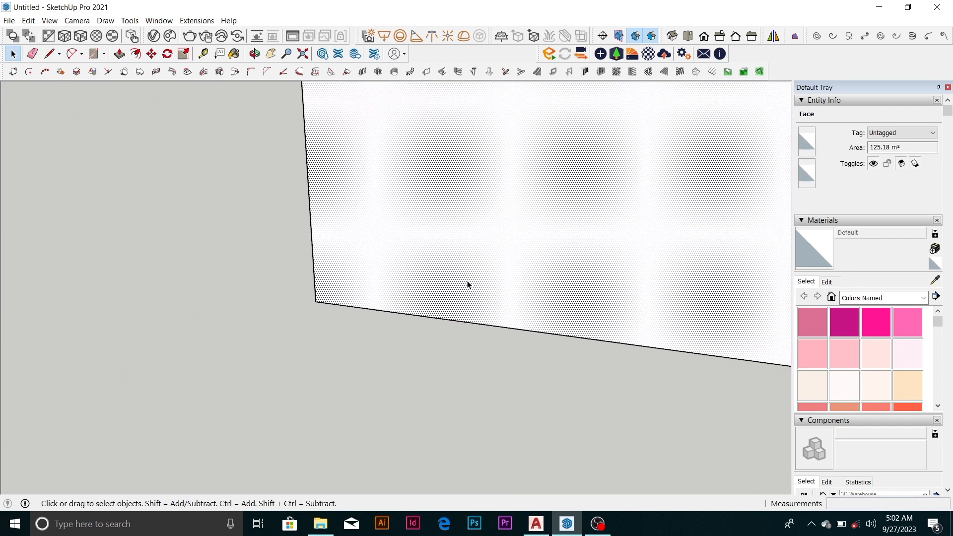
scroll(358, 285, "down", 5)
scroll(408, 219, "up", 4)
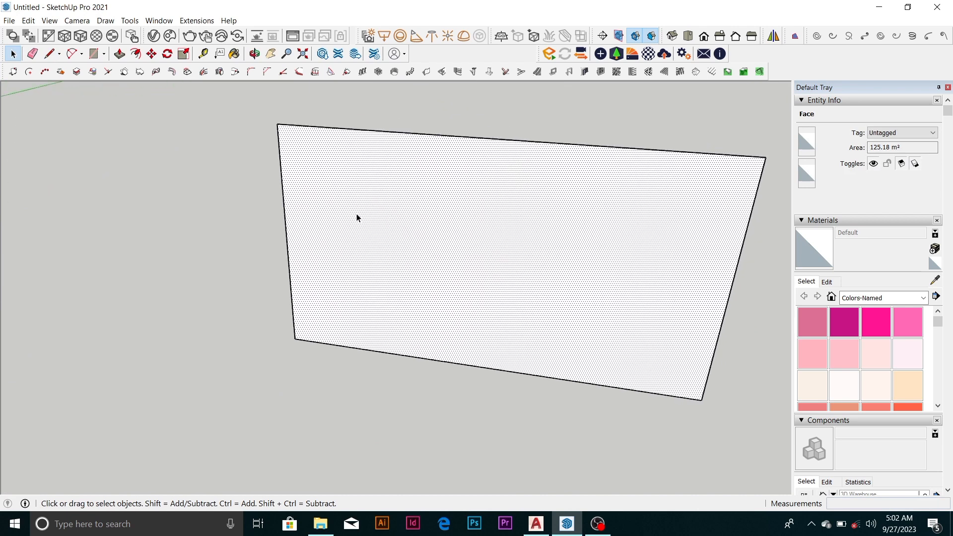
Offset the rectangle's outline 75 mm inward to form a thin border around the face
left_click(135, 53)
left_click(354, 133)
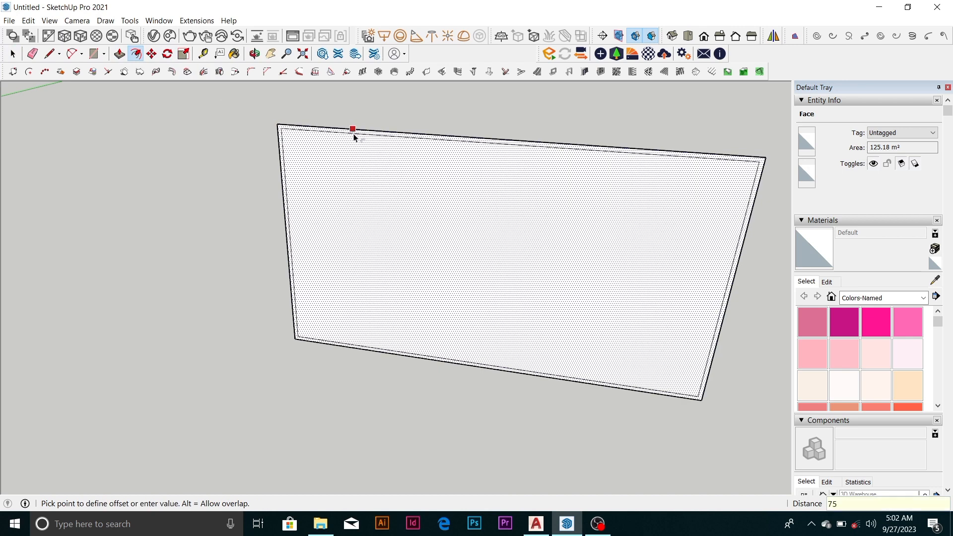
type("75")
key("Return")
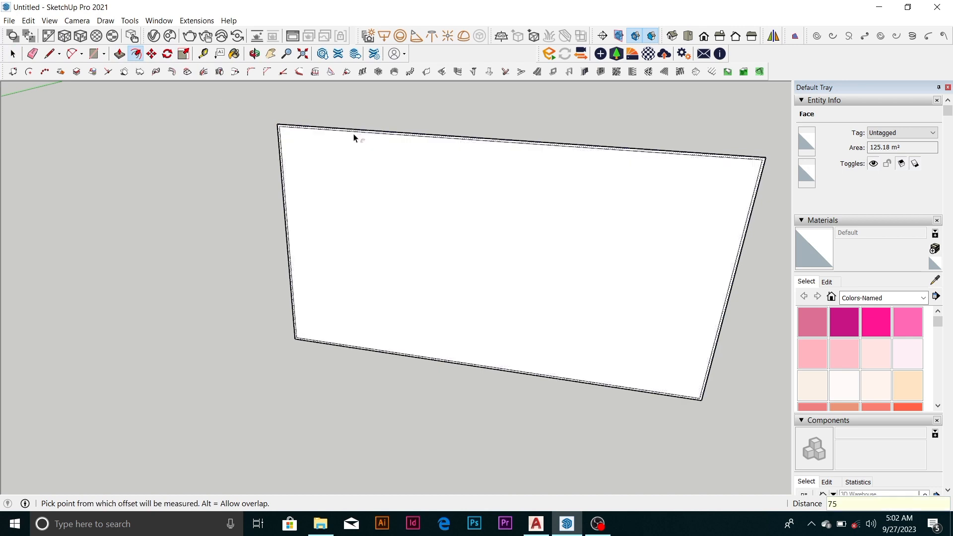
middle_click_drag(431, 246, 355, 364)
key("space")
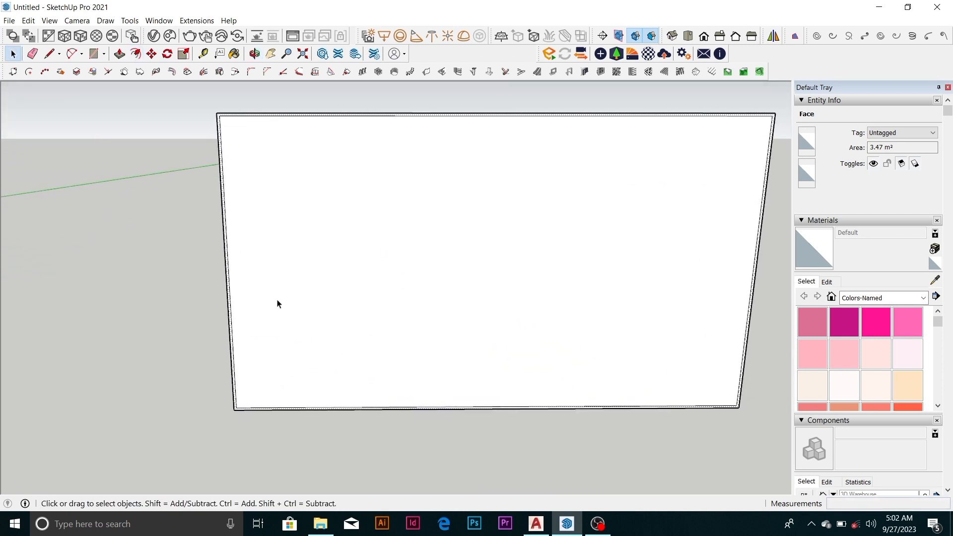
Draw a vertical dividing line about 8269 mm long across the inner face, roughly a quarter of the way from its left edge
key("l")
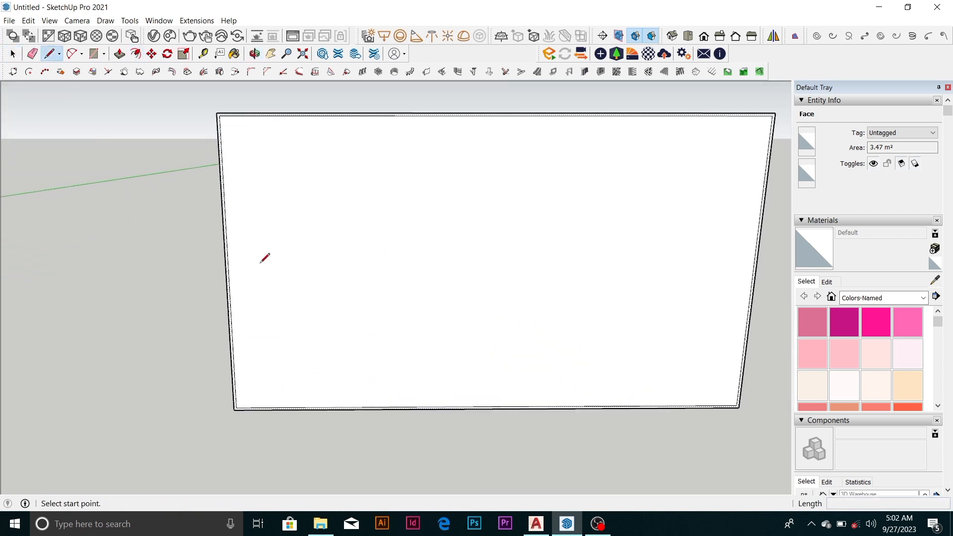
left_click(359, 407)
left_click(354, 116)
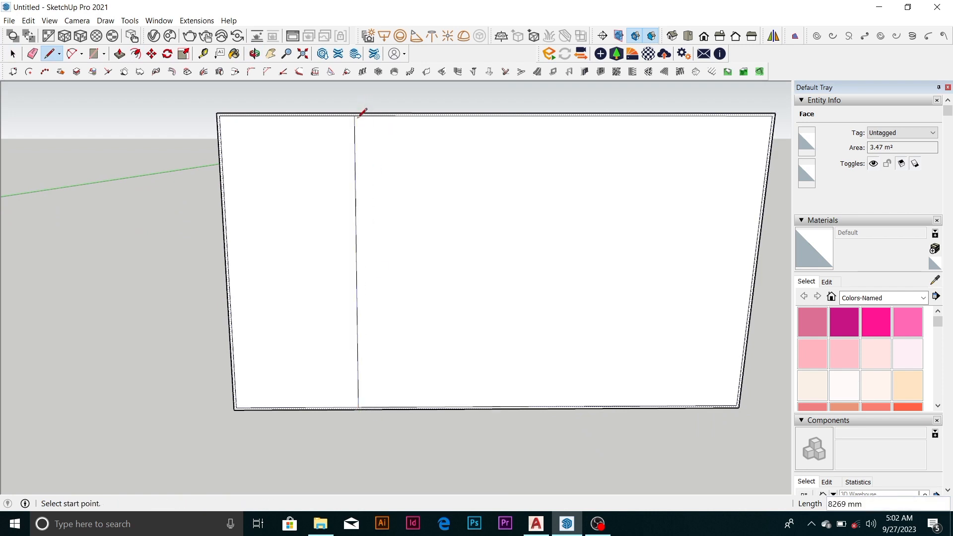
Measure the distance from the inner border's left edge to the vertical dividing line with Tape Measure
key("t")
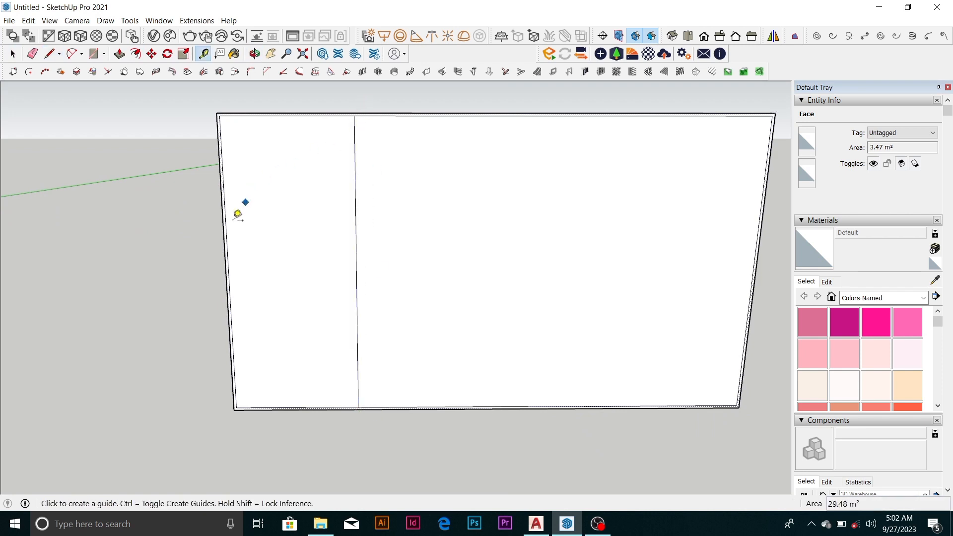
left_click(226, 230)
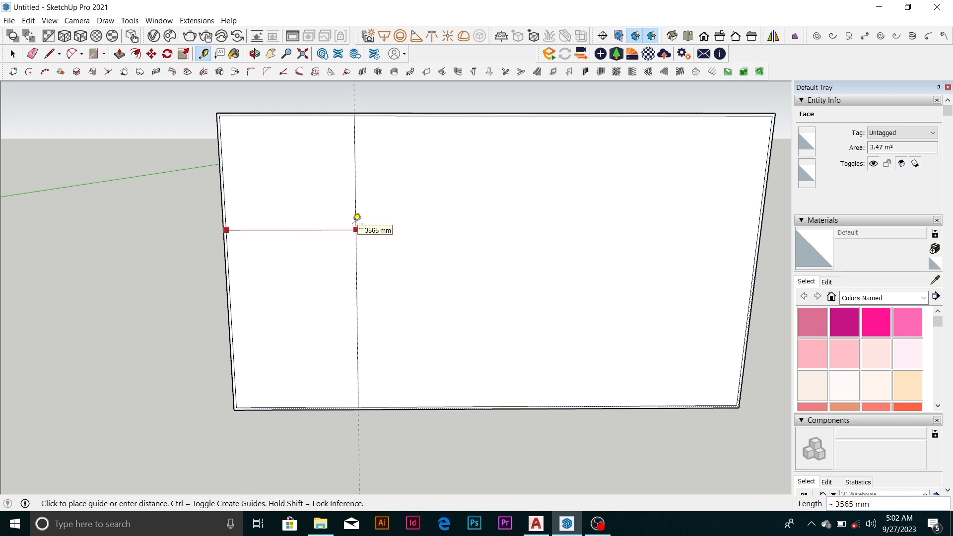
left_click(357, 217)
scroll(236, 268, "up", 3)
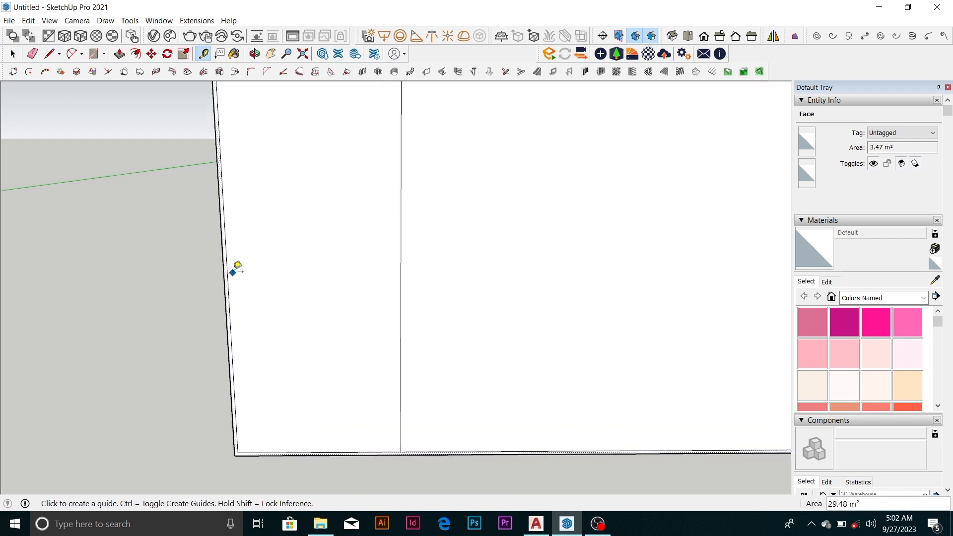
left_click(231, 268)
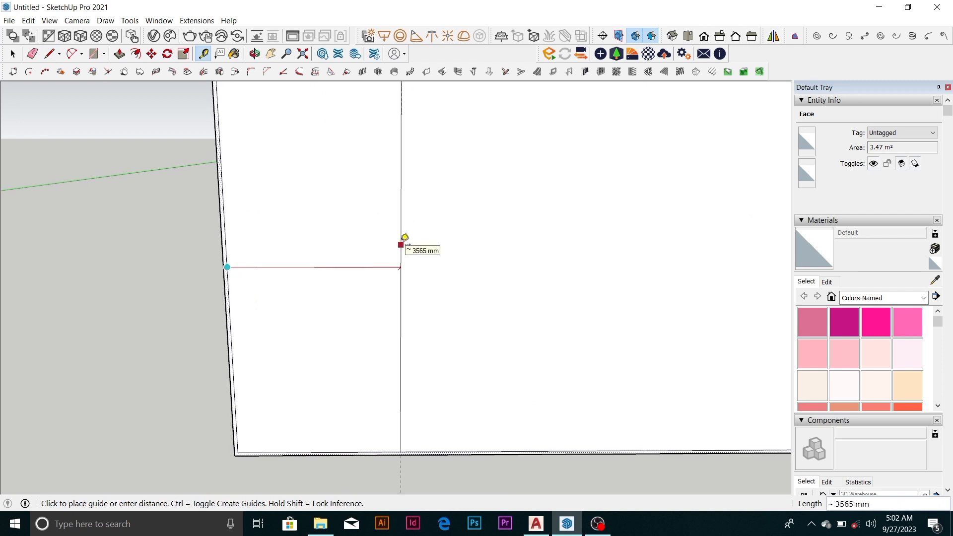
left_click(405, 237)
Place a vertical guide 3565 mm inward from the inner border's right edge
scroll(318, 237, "down", 3)
scroll(695, 248, "up", 5)
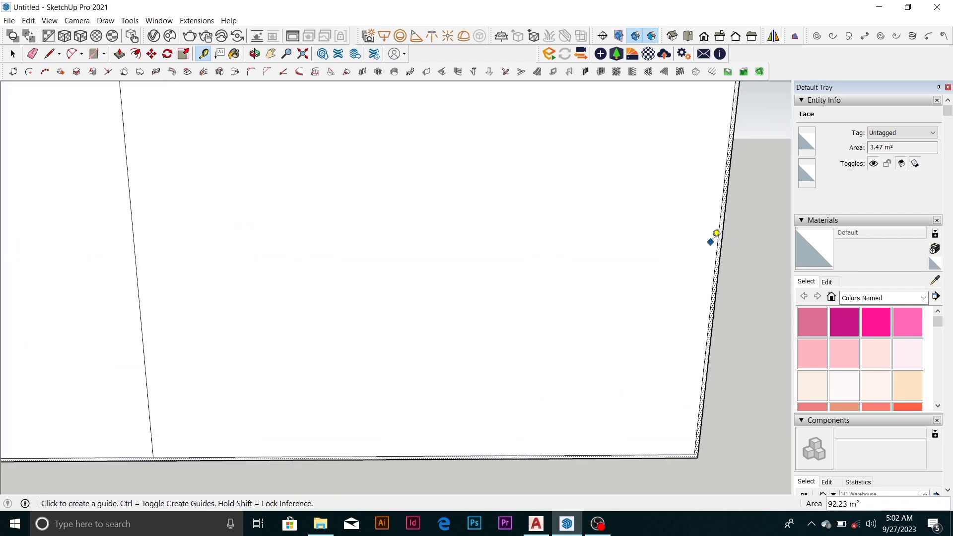
left_click(718, 233)
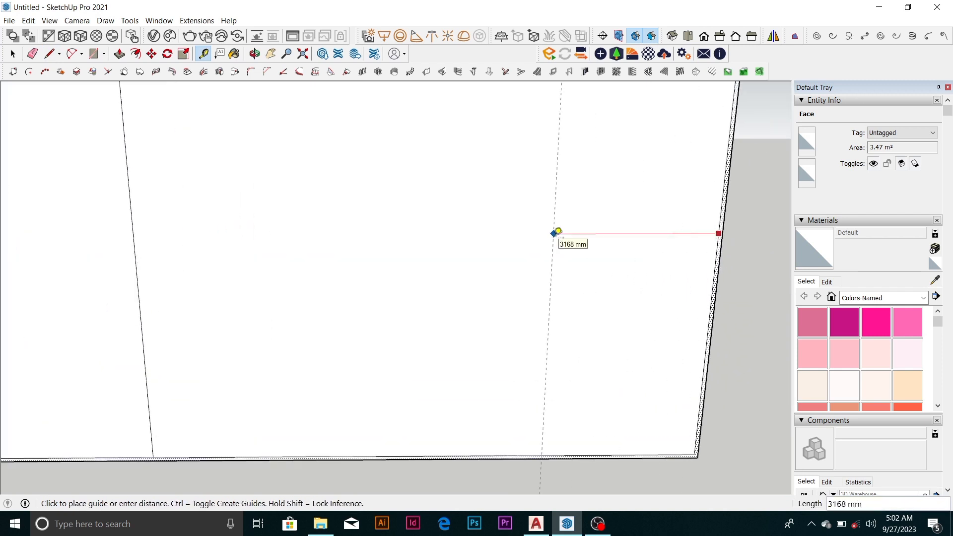
left_click(558, 232)
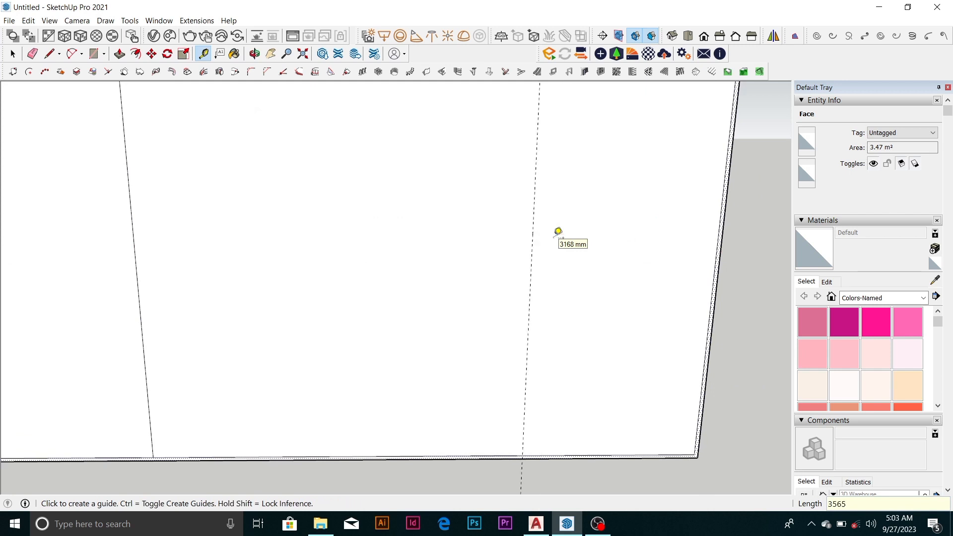
Draw a second vertical dividing line along the guide, from the inner border's bottom edge to its top edge
scroll(511, 247, "down", 4)
key("space")
key("l")
scroll(524, 327, "up", 4)
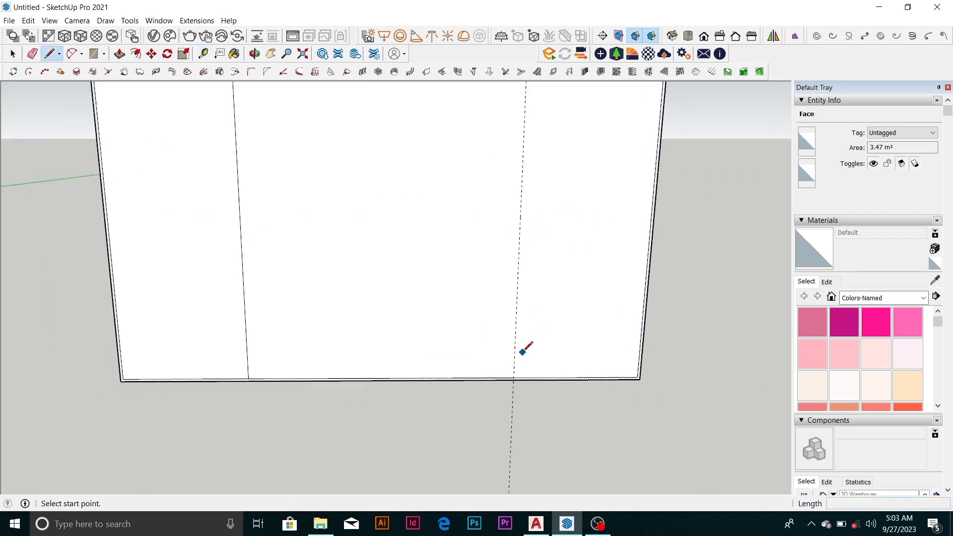
left_click(511, 388)
scroll(511, 387, "down", 2)
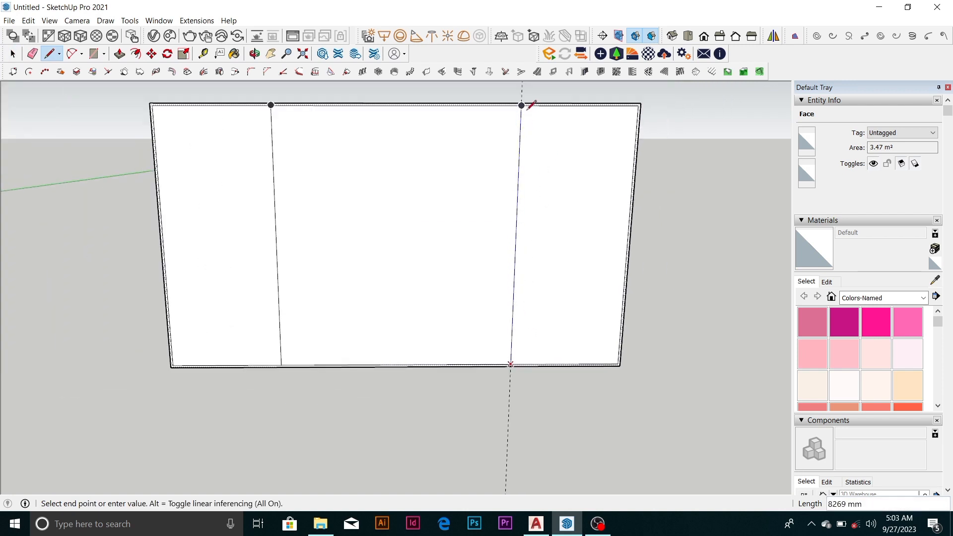
left_click(521, 106)
key("space")
Place a vertical Tape Measure guide about 462 mm outward from the left dividing line
scroll(243, 205, "up", 2)
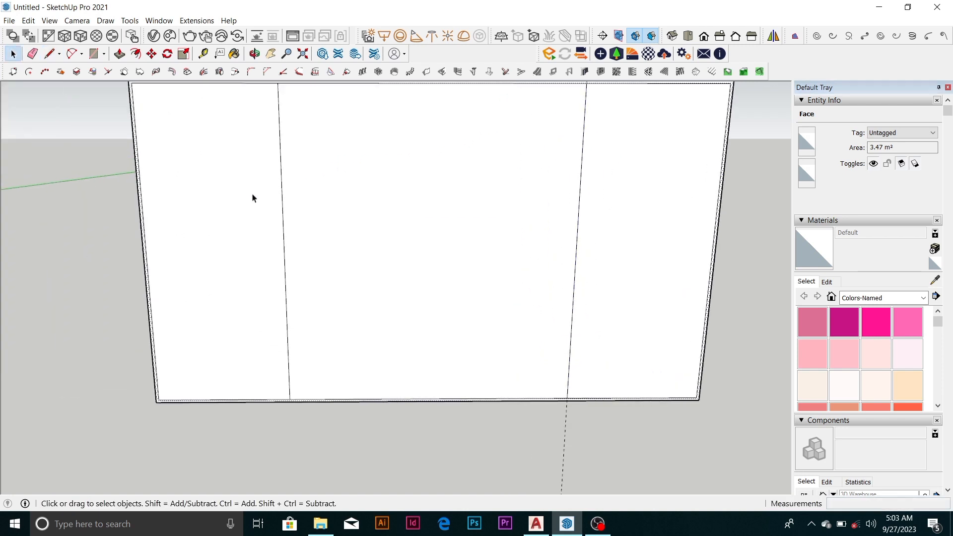
key("t")
left_click(282, 201)
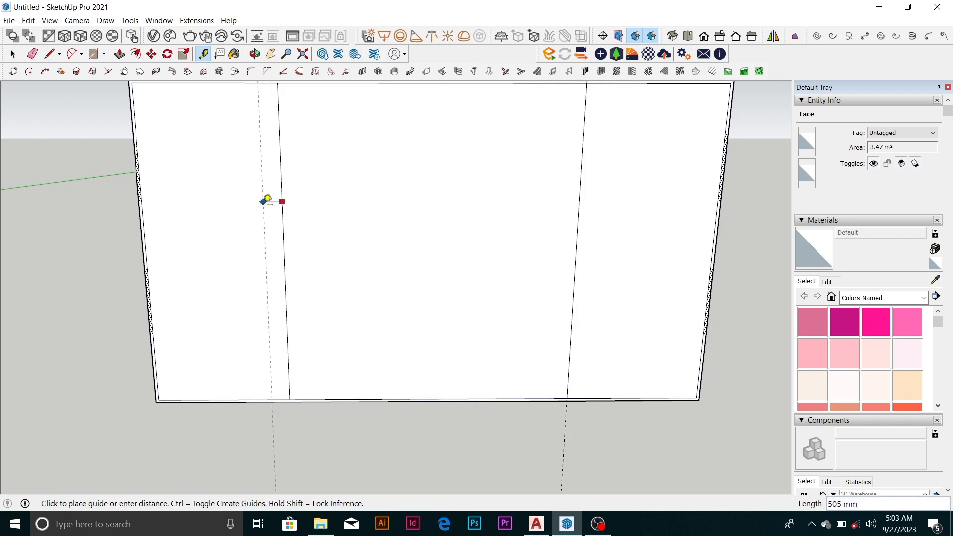
left_click(269, 190)
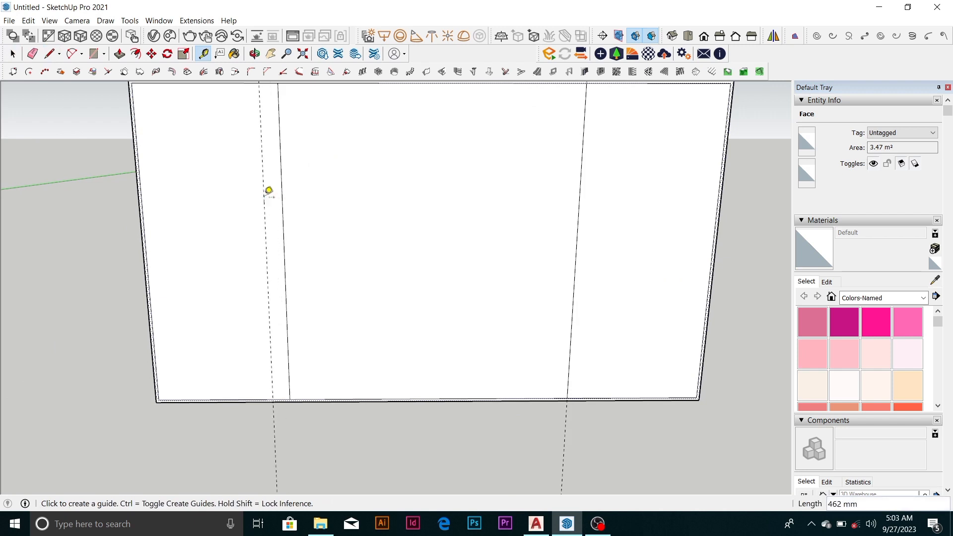
Turn off Tape Measure's guide creation, measure several times beside the left dividing line, and turn guide creation back on
key("ctrl")
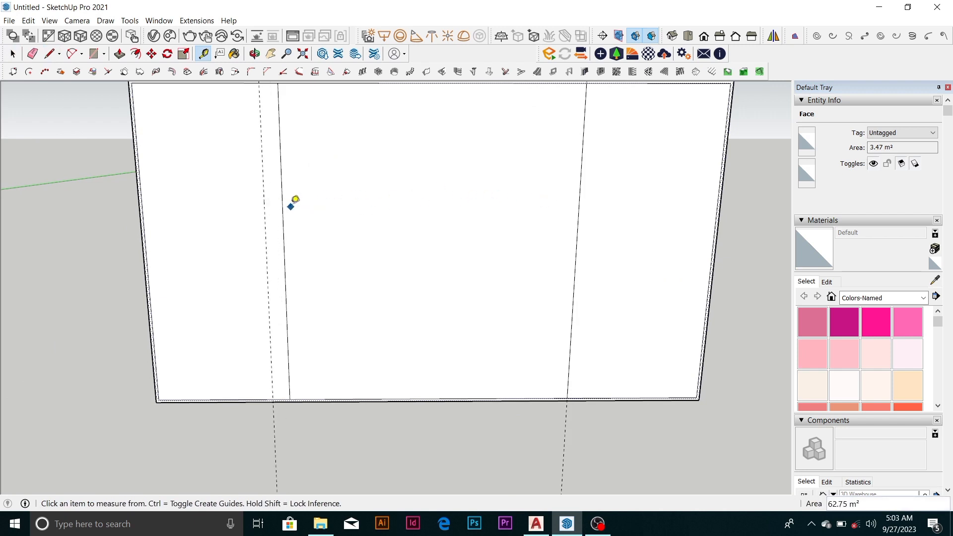
left_click(283, 215)
left_click(269, 219)
left_click(284, 237)
left_click(261, 238)
scroll(280, 253, "up", 4)
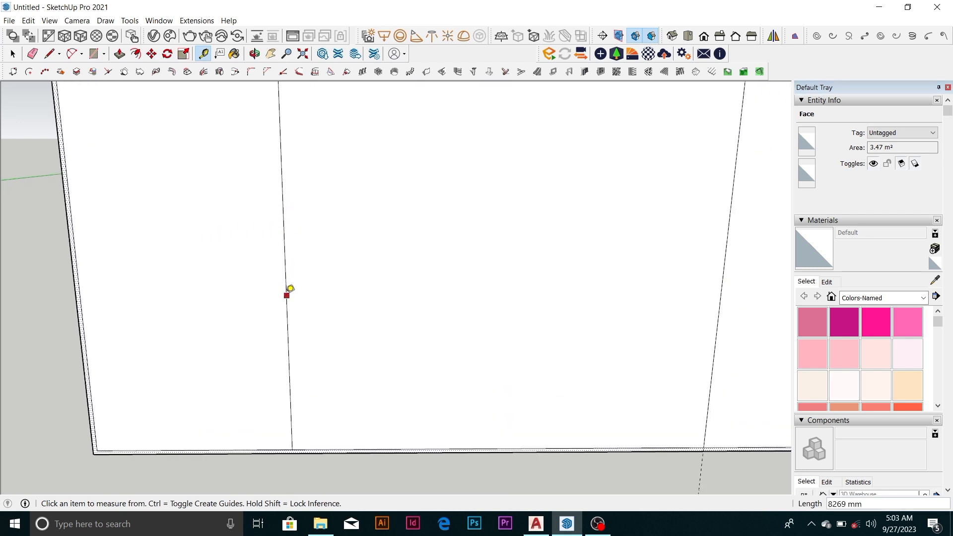
left_click(290, 287)
left_click(271, 314)
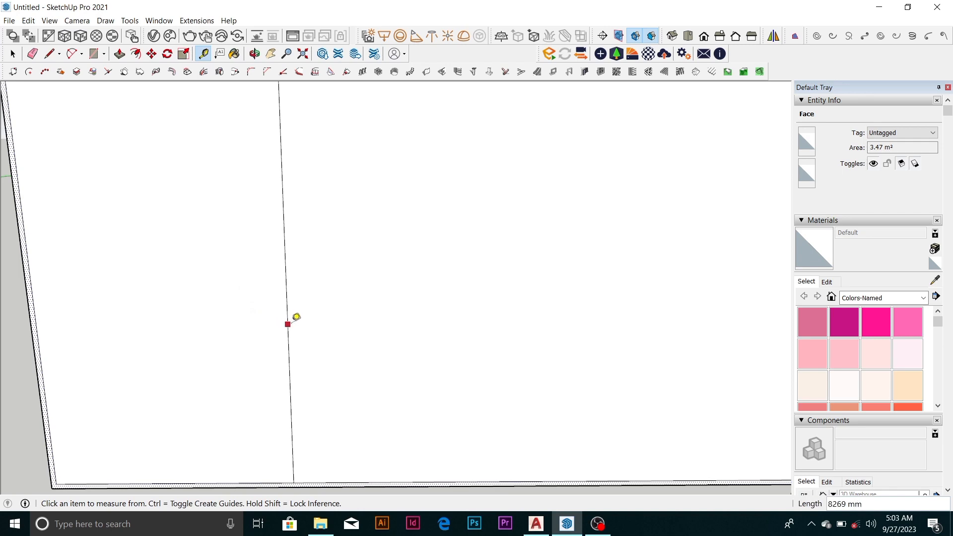
left_click(288, 327)
left_click(261, 320)
scroll(268, 332, "down", 4)
key("ctrl")
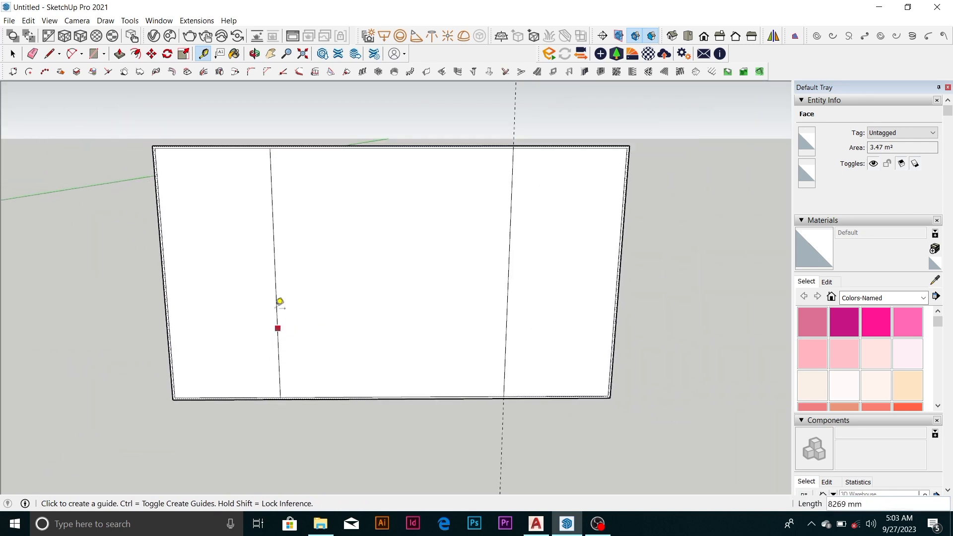
Place vertical Tape Measure guides 75 mm outward from the left and right dividing lines
scroll(266, 163, "up", 5)
left_click(285, 161)
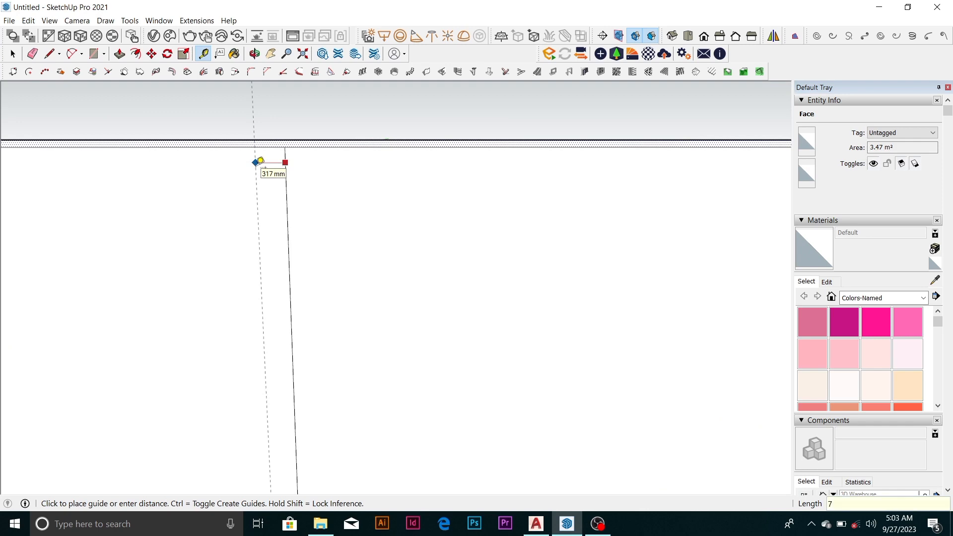
key("Return")
scroll(245, 166, "down", 5)
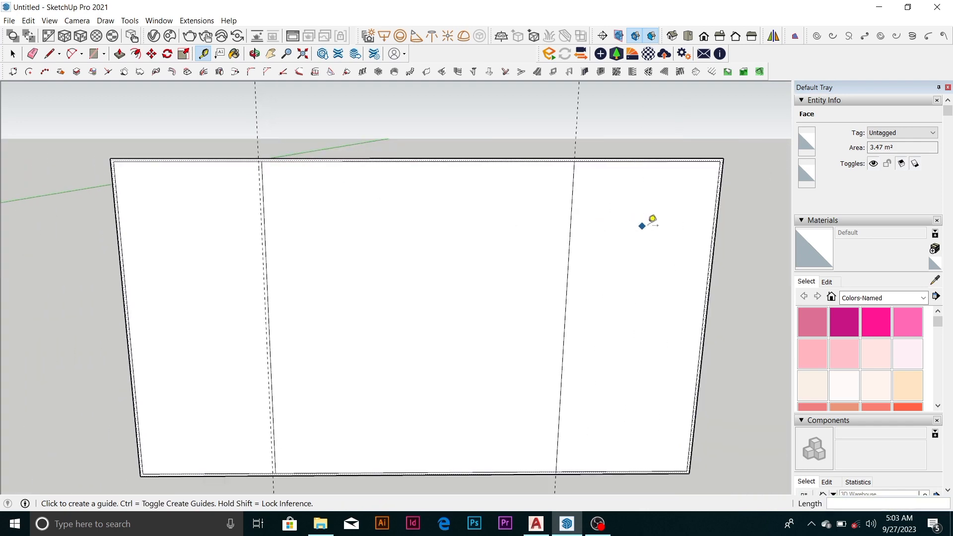
scroll(547, 209, "up", 5)
left_click(546, 221)
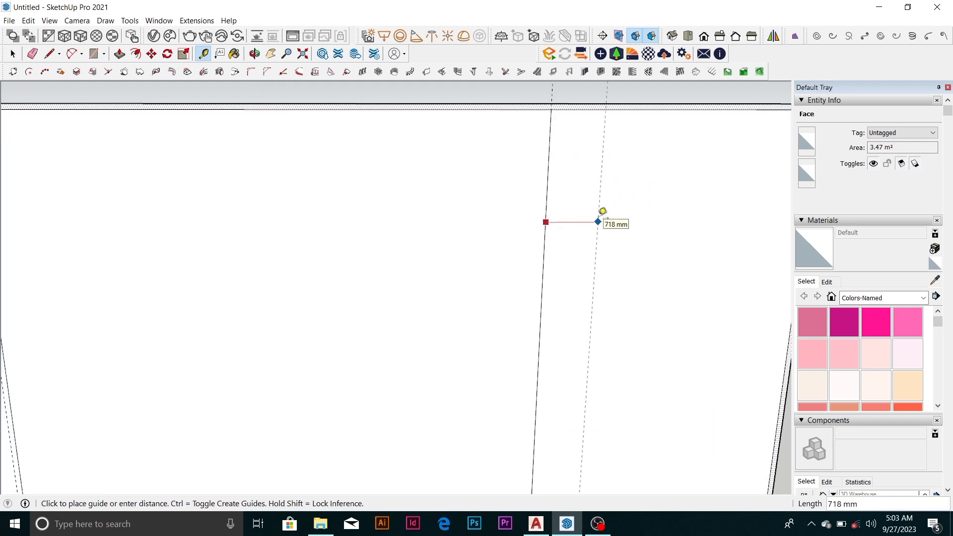
key("Return")
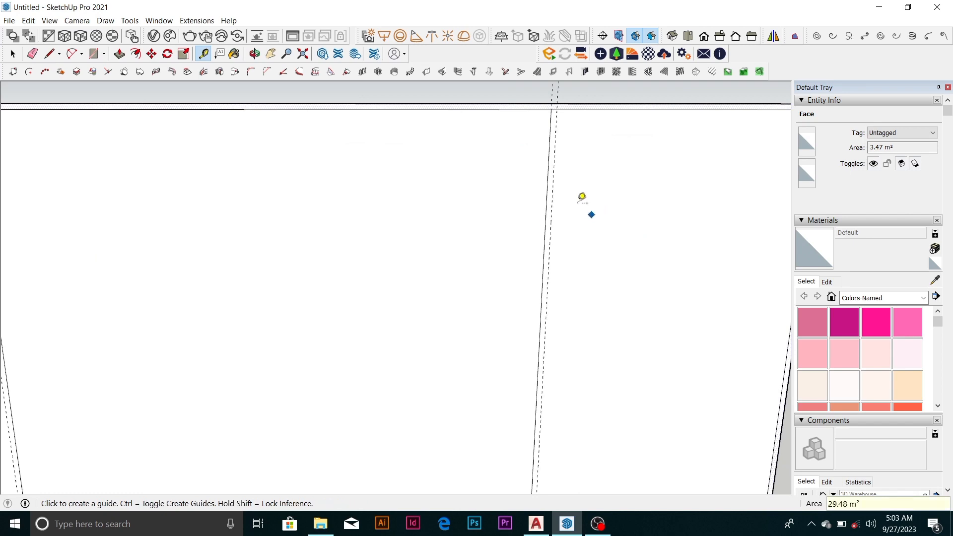
scroll(571, 189, "down", 6)
key("space")
Draw a line along the guide beside the left dividing line, from the inner border's bottom edge to its top edge
scroll(347, 391, "up", 5)
scroll(347, 391, "up", 2)
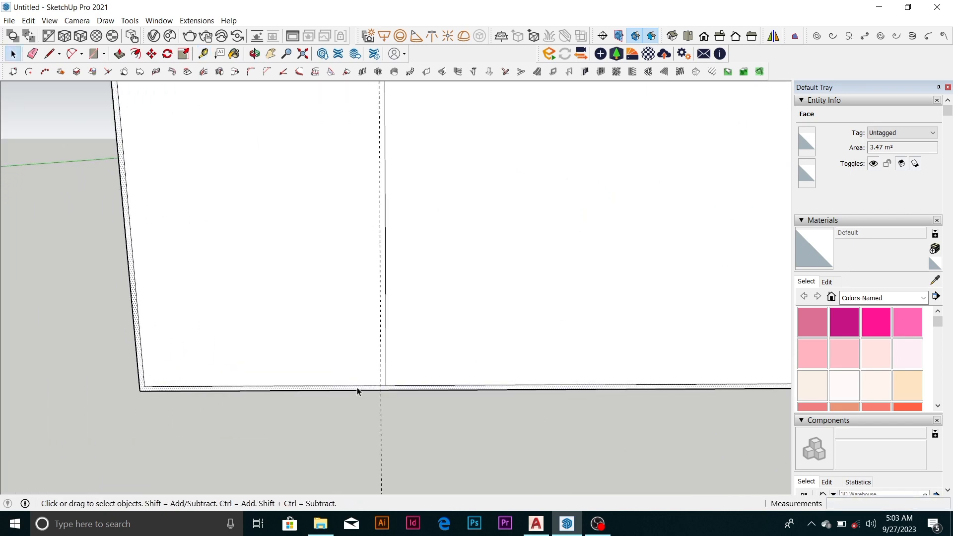
key("l")
scroll(366, 385, "up", 3)
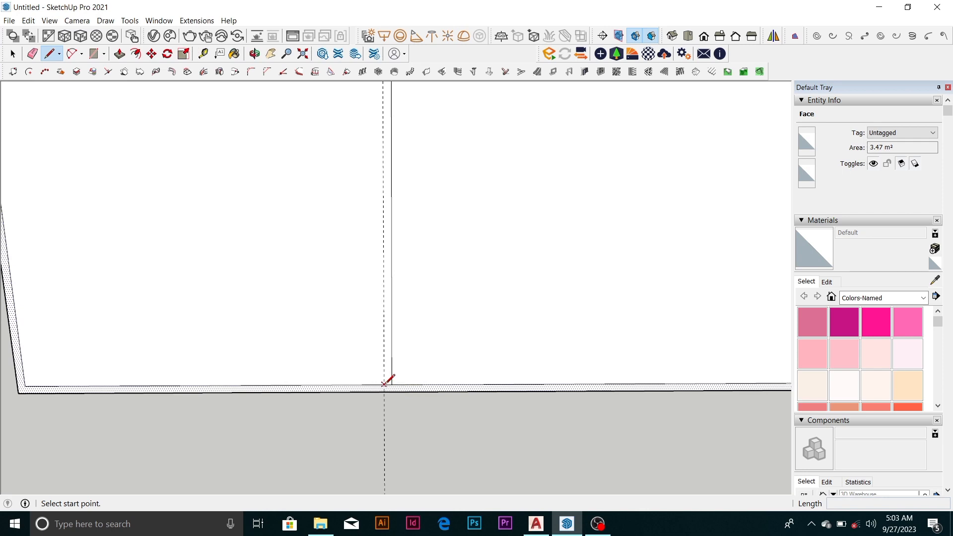
left_click(385, 383)
scroll(384, 383, "down", 5)
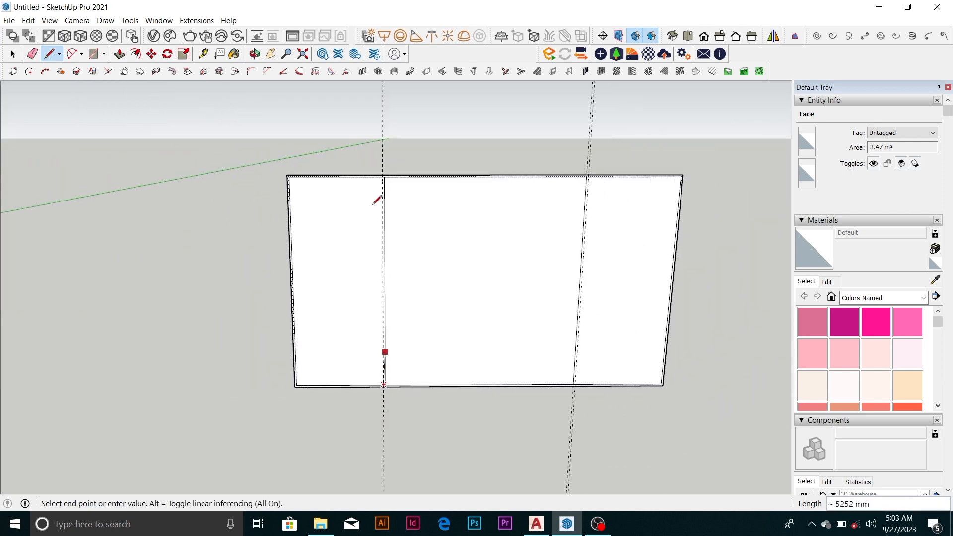
scroll(387, 172, "up", 6)
left_click(387, 175)
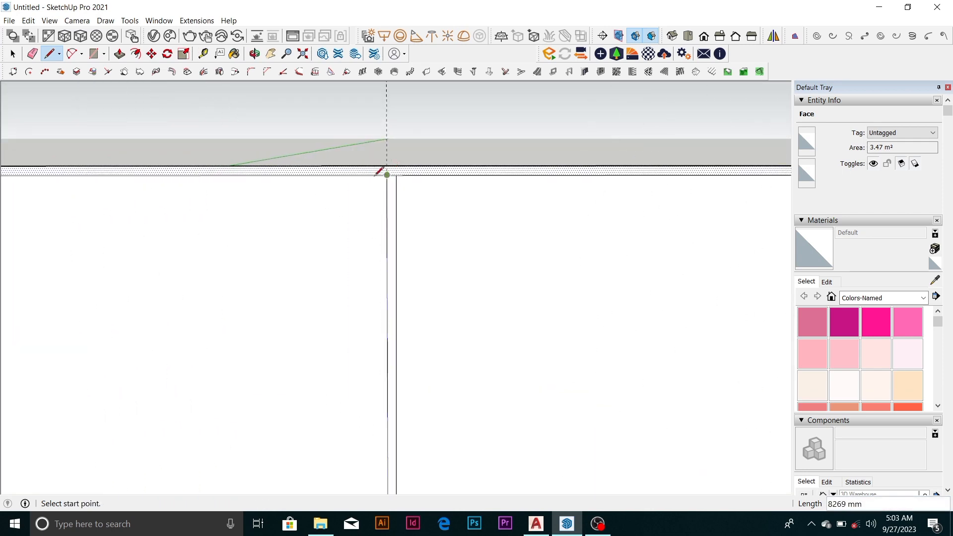
Draw a line along the guide beside the right dividing line, from the inner border's bottom edge to its top edge
scroll(348, 179, "down", 6)
scroll(580, 449, "up", 4)
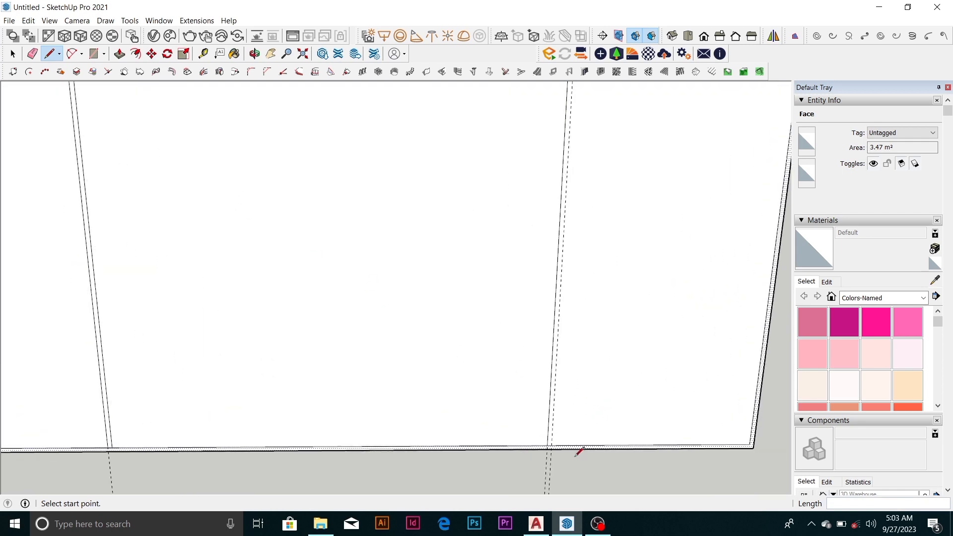
scroll(579, 450, "down", 1)
left_click(550, 436)
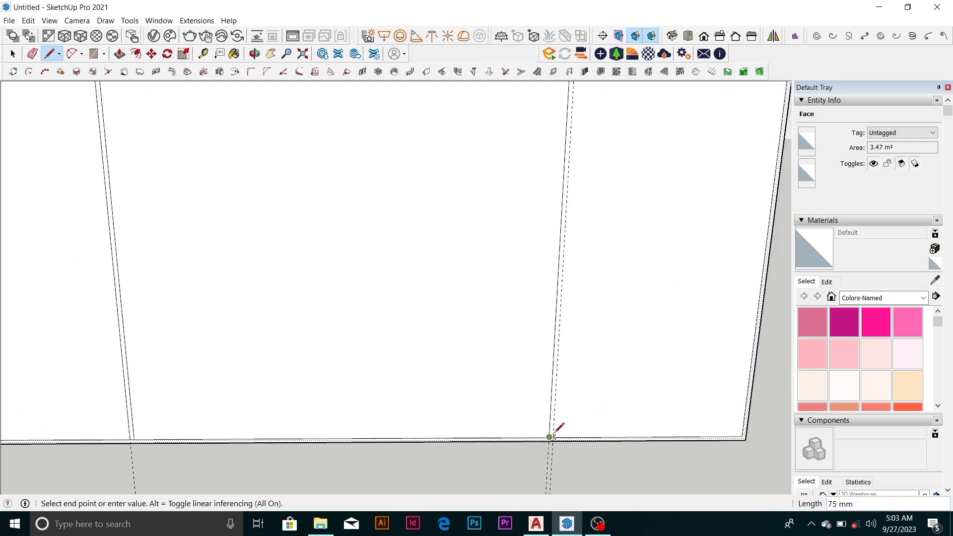
scroll(597, 136, "down", 4)
scroll(597, 112, "up", 6)
left_click(557, 103)
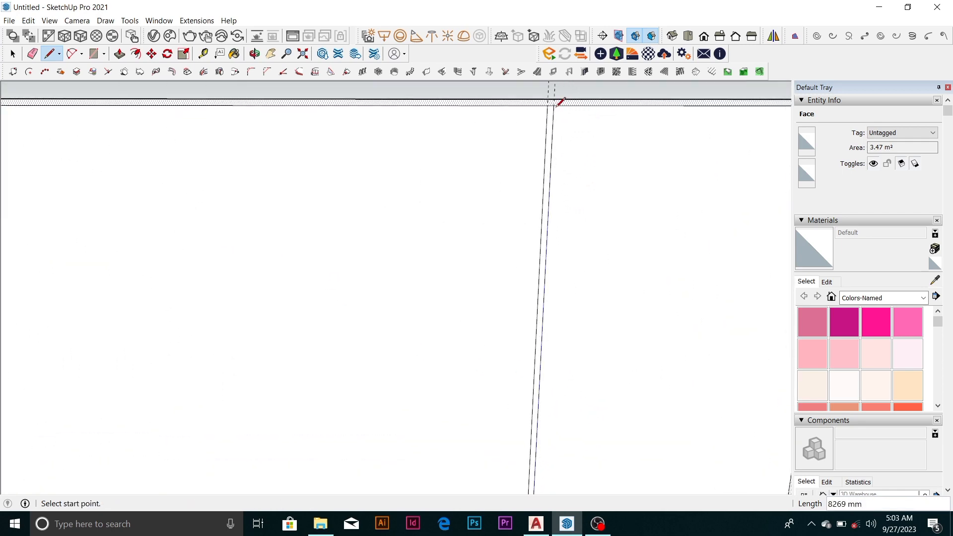
scroll(551, 125, "down", 5)
key("space")
scroll(294, 254, "up", 2)
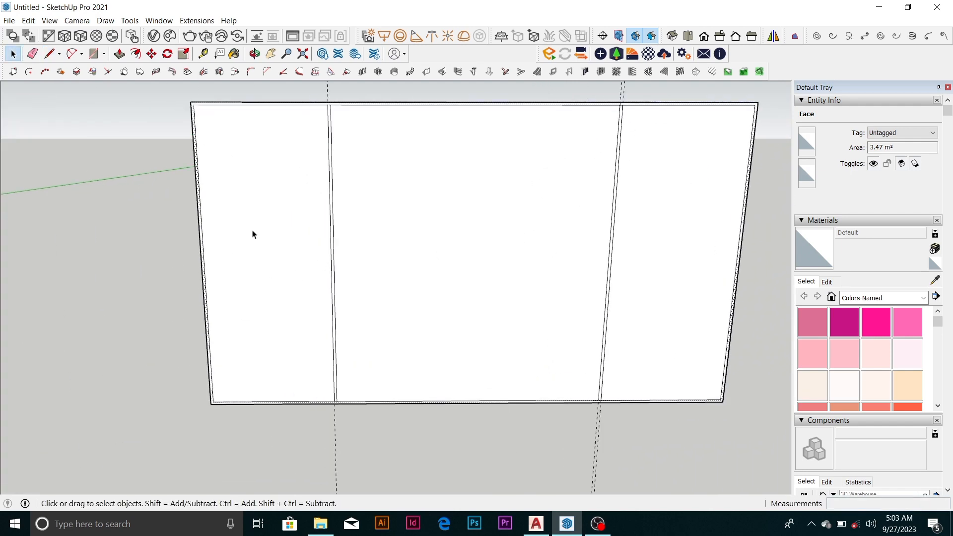
key("l")
scroll(333, 237, "up", 2)
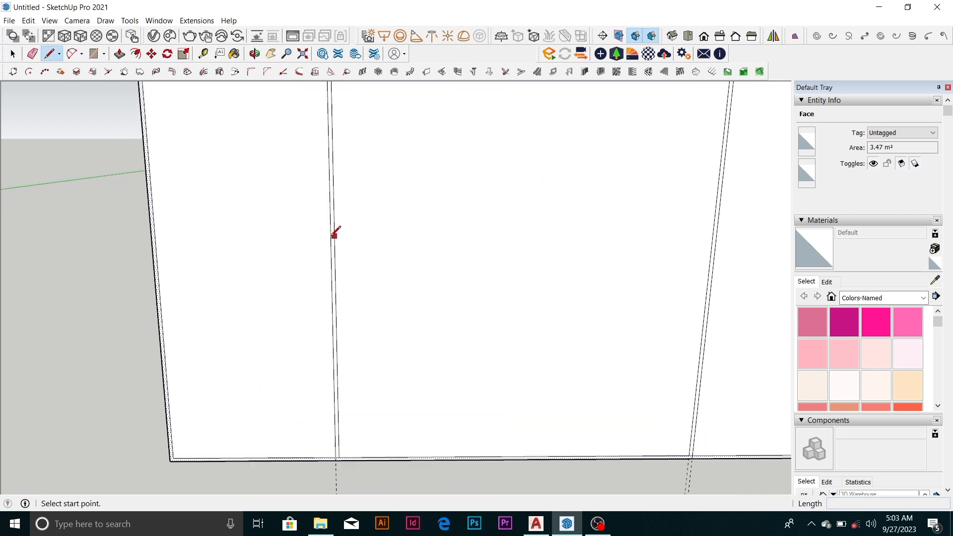
left_click(334, 204)
scroll(334, 201, "down", 2)
scroll(506, 214, "down", 2)
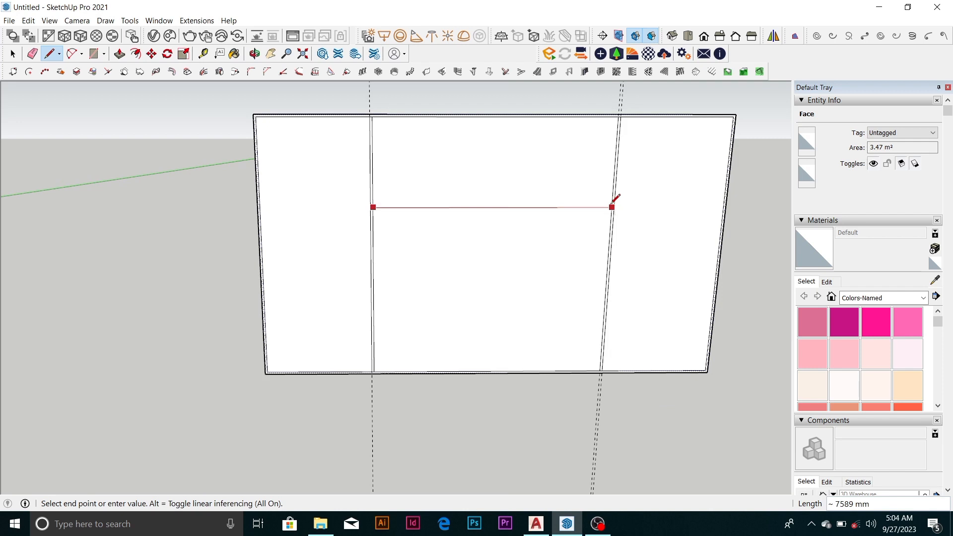
key("space")
Place vertical guides 200 mm inside the middle section, measured from its left and right dividing lines
scroll(428, 219, "up", 1)
key("t")
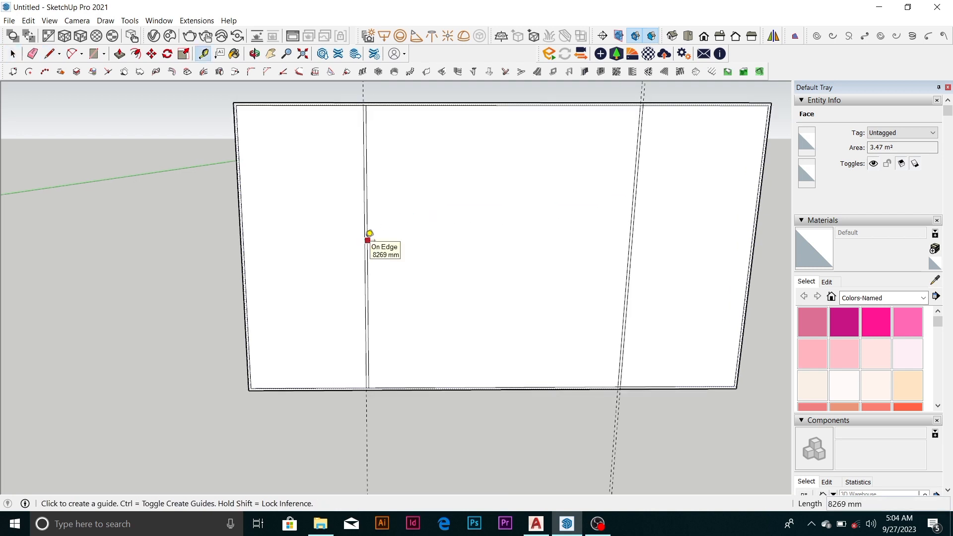
left_click(367, 240)
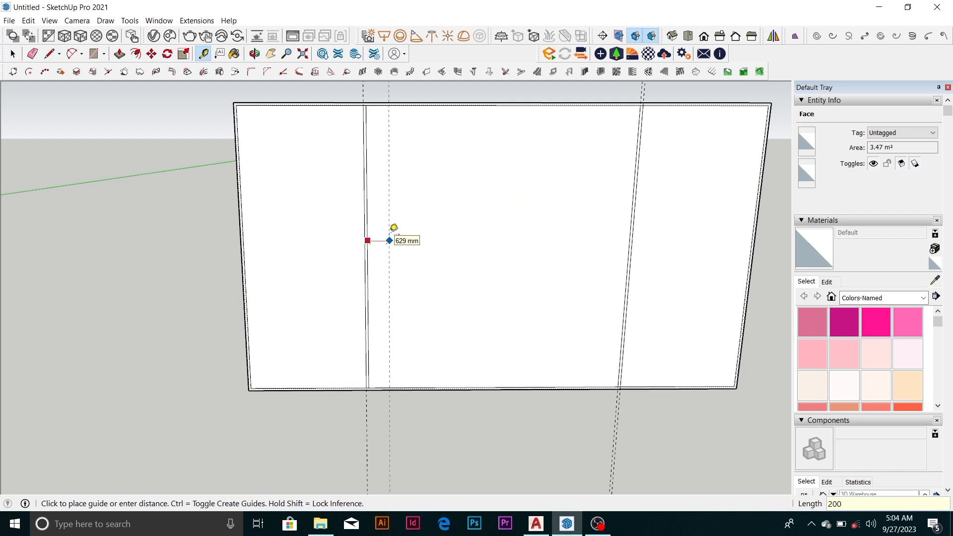
key("Return")
scroll(633, 221, "up", 4)
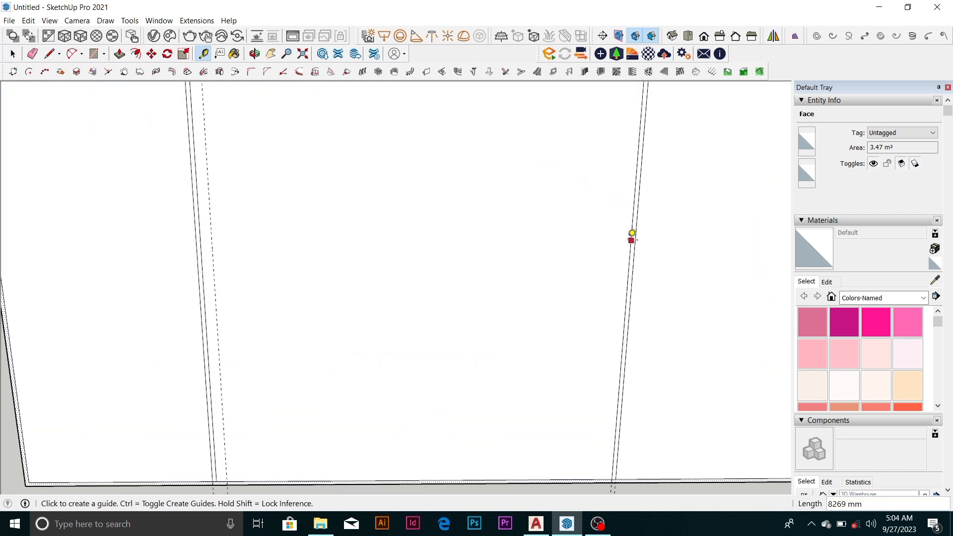
left_click(631, 239)
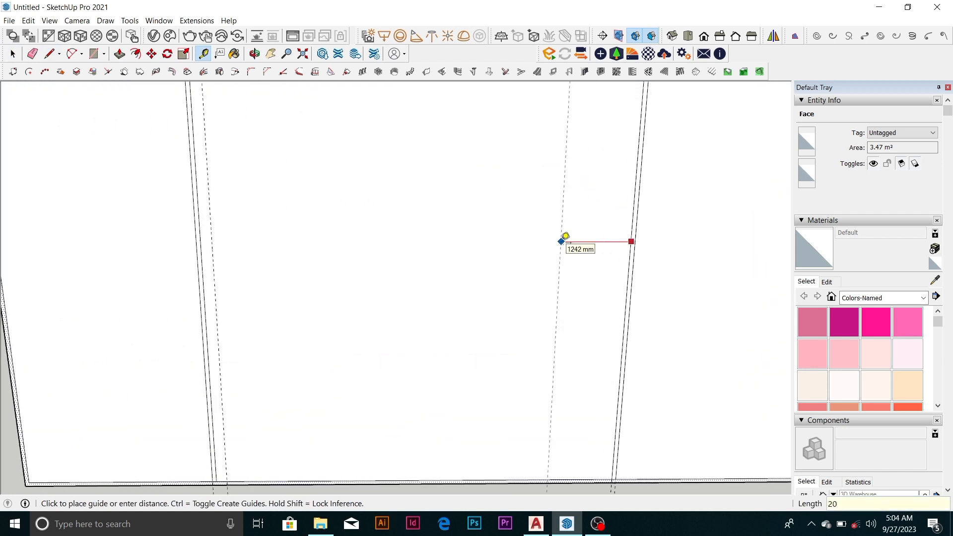
key("Return")
scroll(536, 245, "down", 2)
scroll(304, 238, "down", 3)
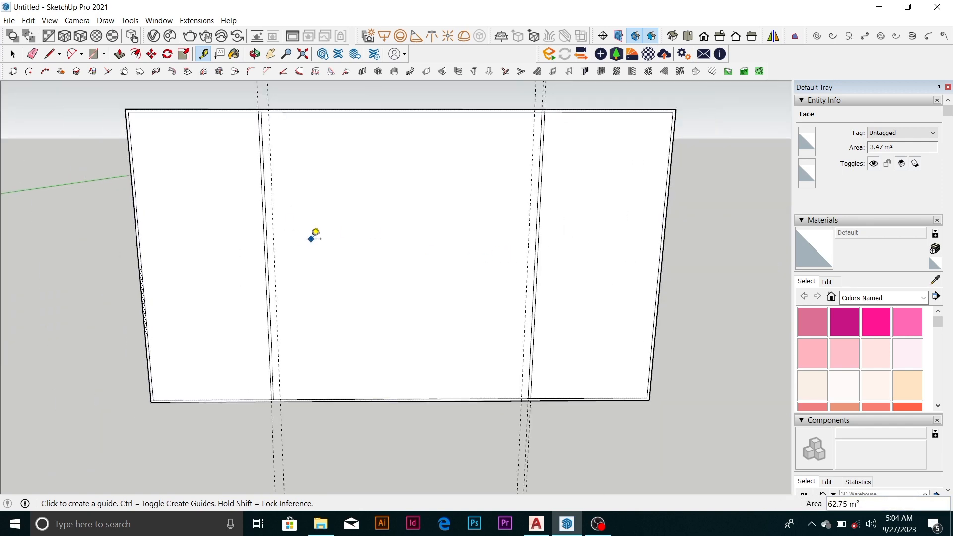
Place a horizontal guide 2400 mm below the inner border's top edge
scroll(363, 101, "up", 1)
left_click(366, 113)
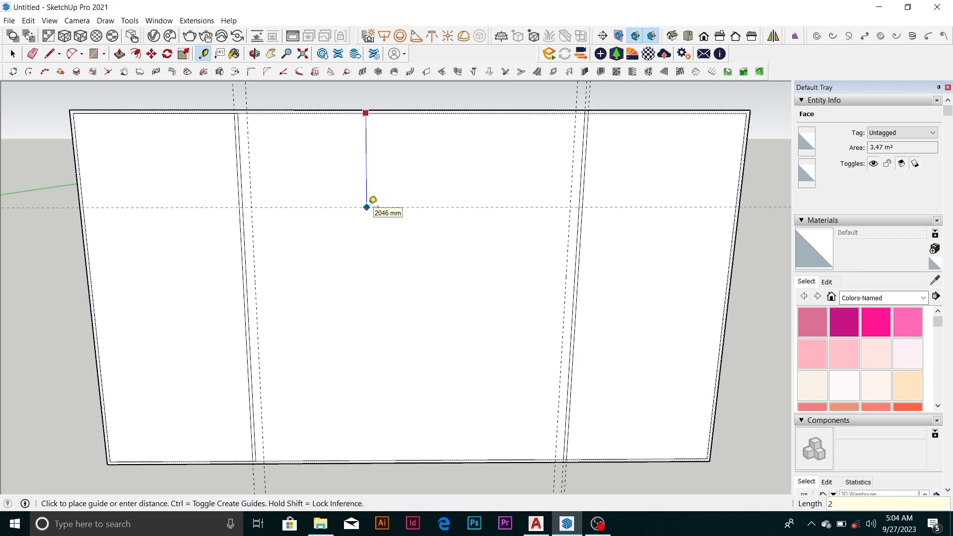
type("2400")
key("Return")
scroll(372, 202, "down", 2)
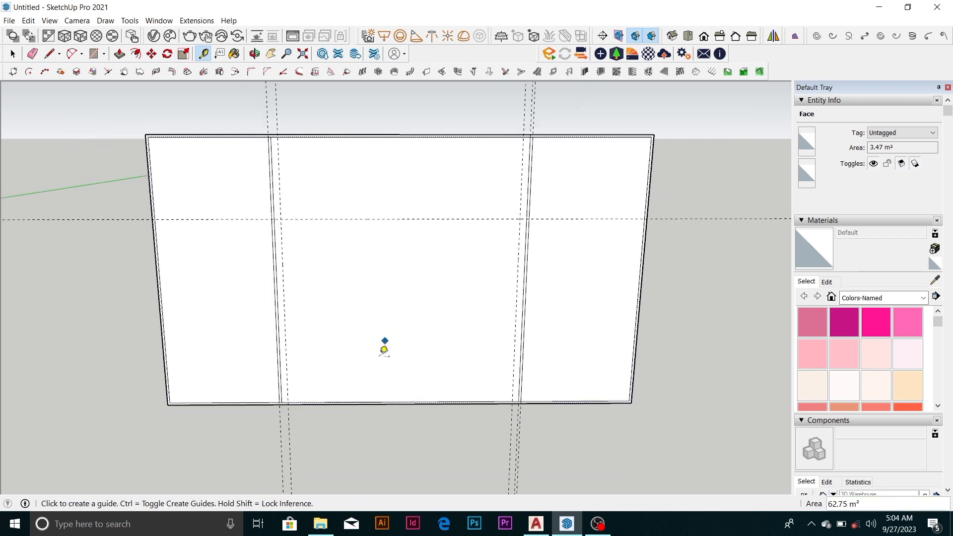
Place a horizontal guide 2400 mm above the inner border's bottom edge
scroll(385, 344, "up", 3)
scroll(387, 394, "up", 2)
left_click(389, 413)
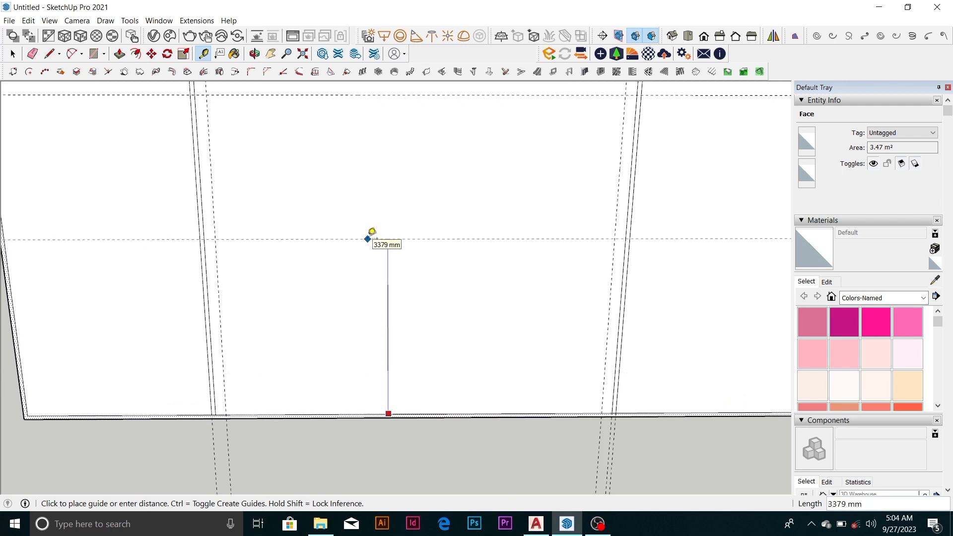
left_click(371, 234)
scroll(389, 262, "down", 2)
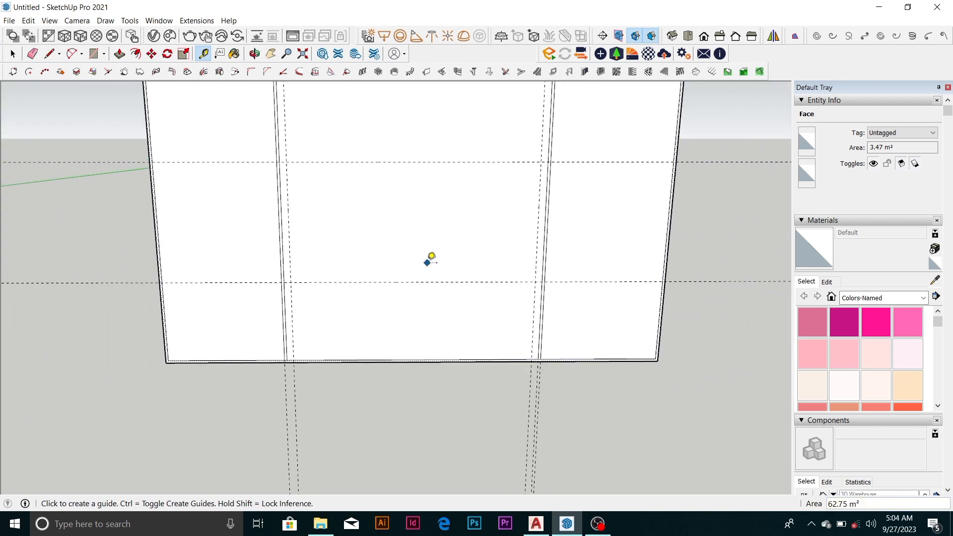
Draw a rectangle about 7189 by 3469 mm between the guide intersections in the middle section
key("space")
key("r")
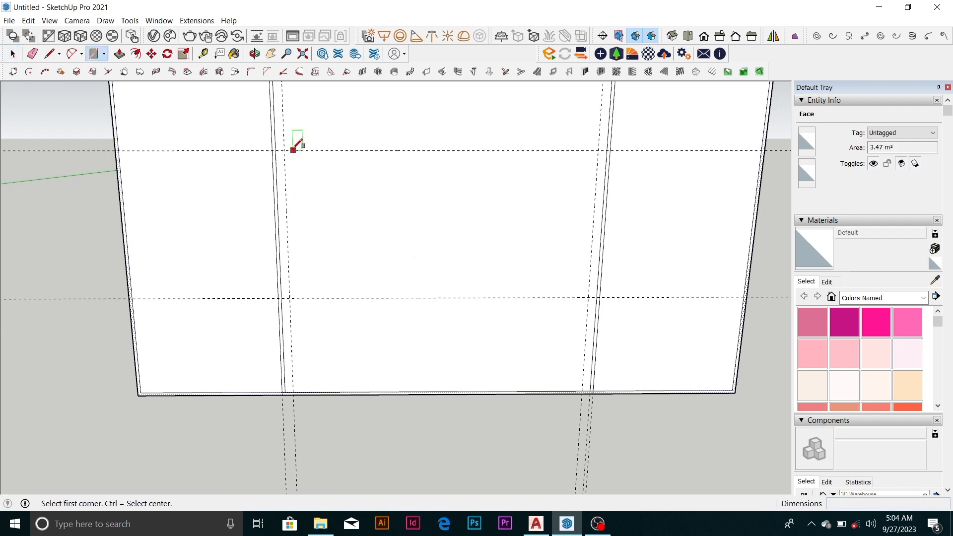
left_click(284, 149)
left_click(590, 297)
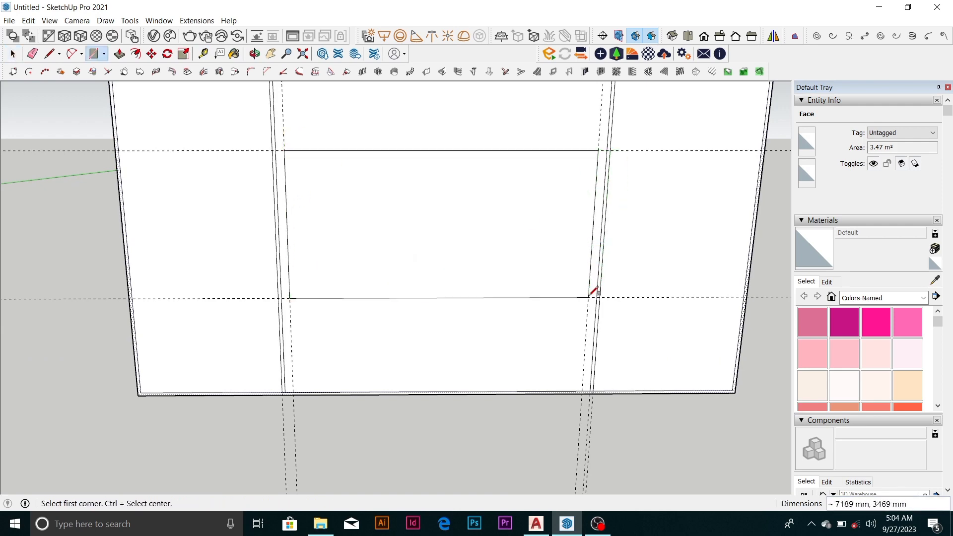
scroll(344, 304, "down", 4)
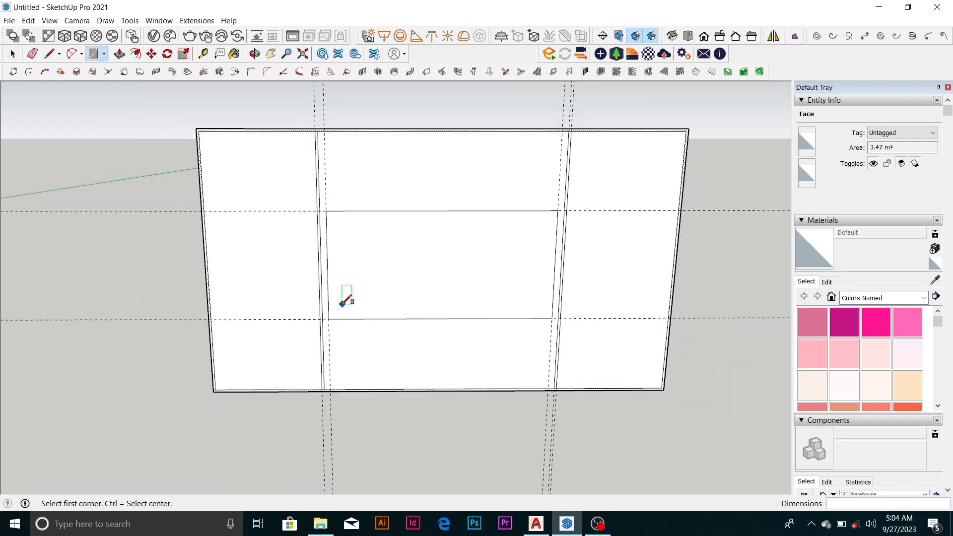
key("space")
Try to offset the left section's outline 100 mm inward, and undo the offset
scroll(235, 245, "up", 1)
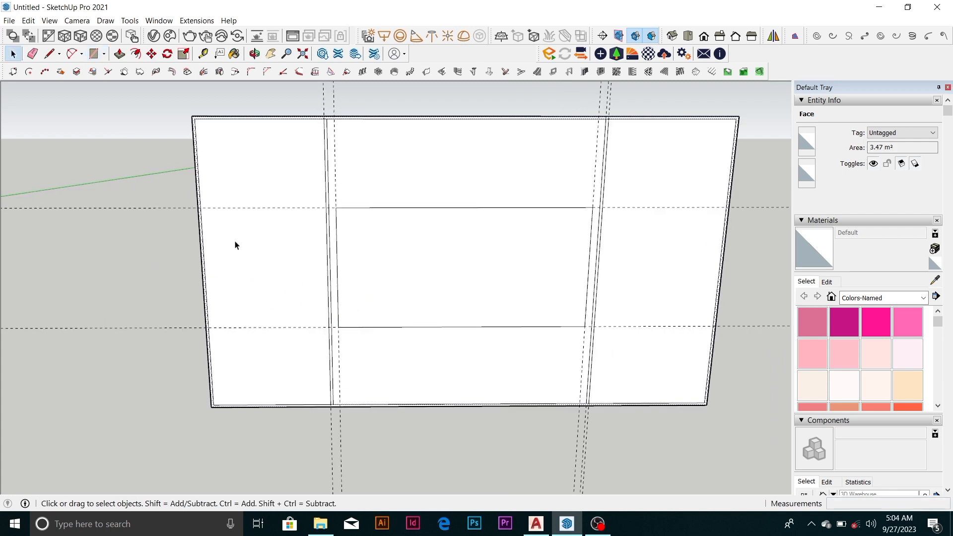
scroll(213, 185, "up", 2)
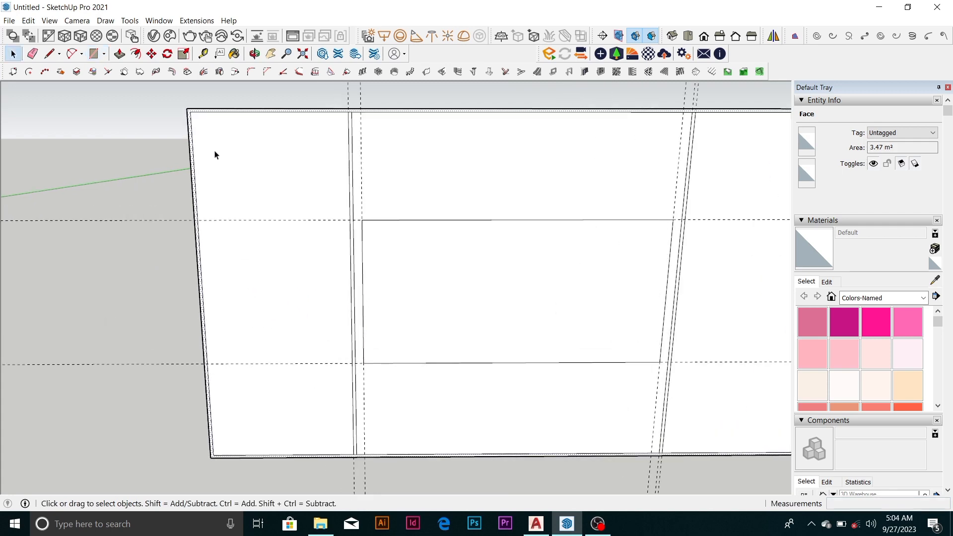
left_click(277, 180)
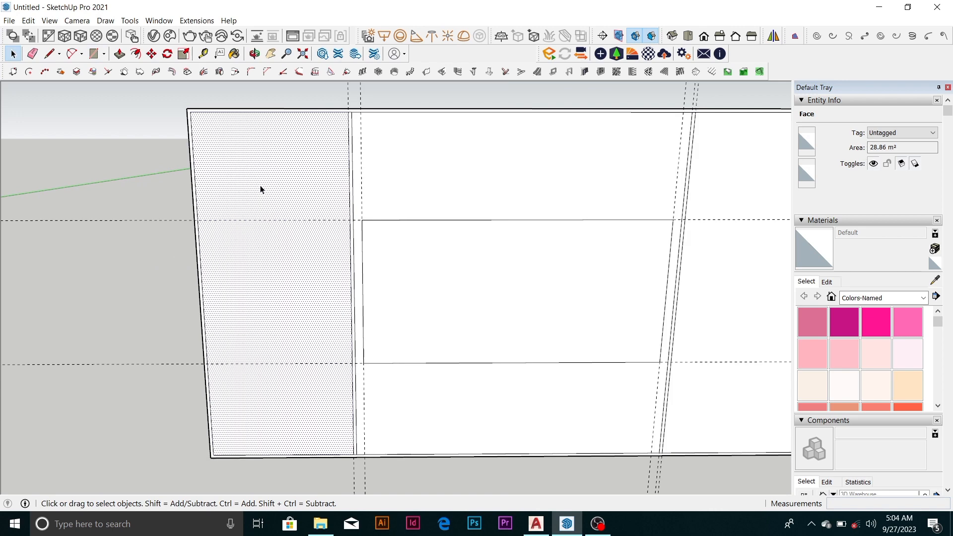
left_click(136, 53)
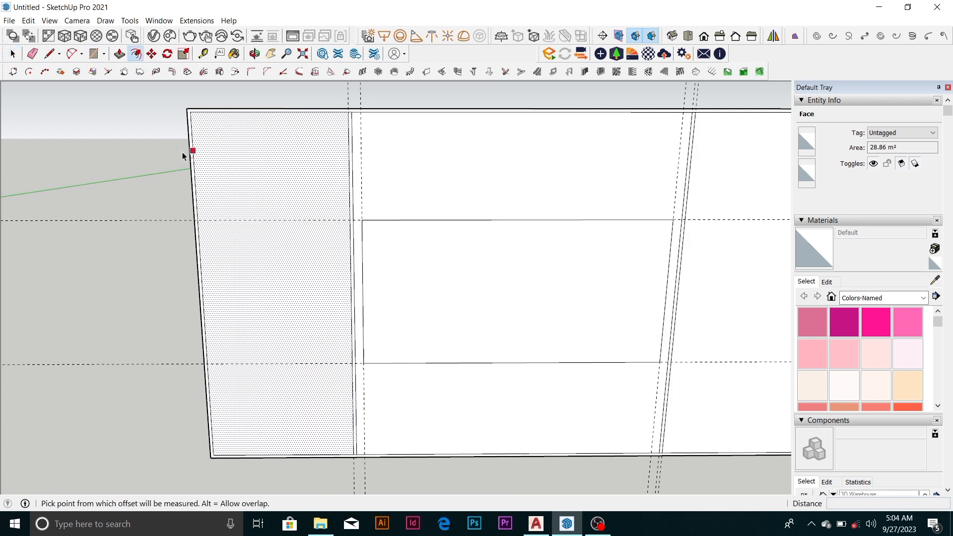
left_click(197, 176)
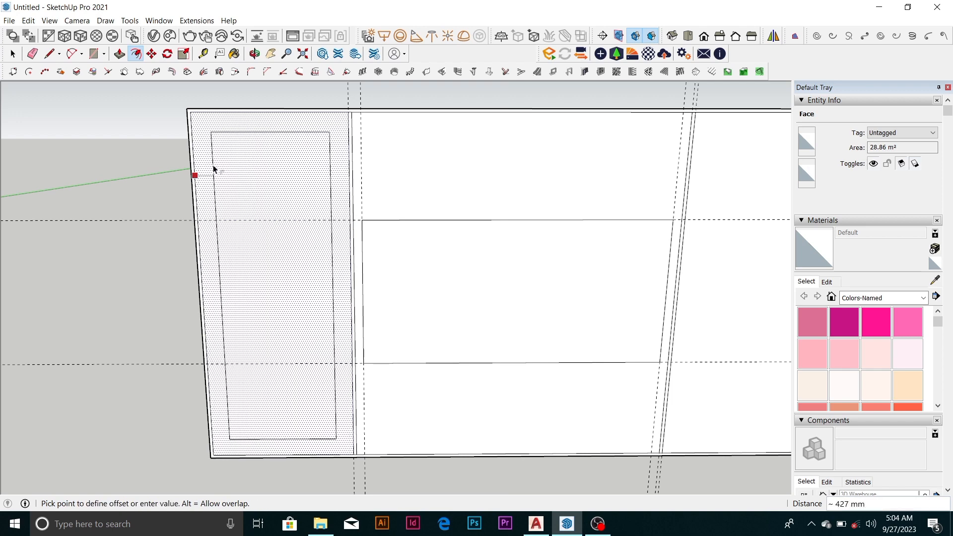
type("100")
key("Return")
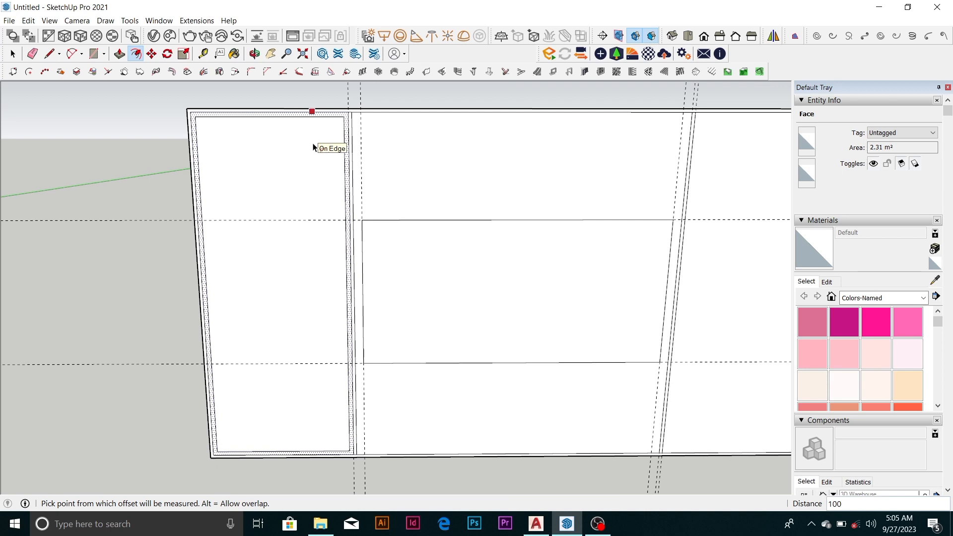
key("ctrl+z")
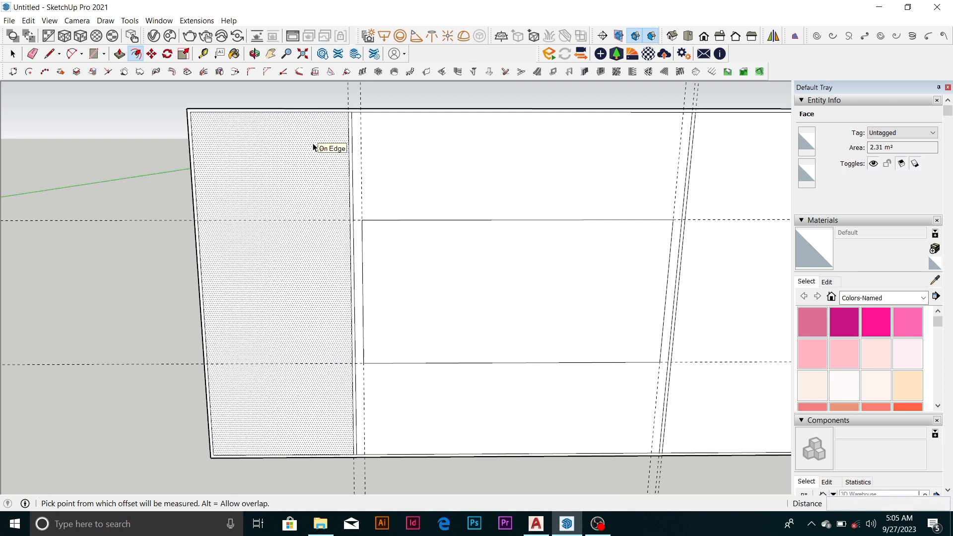
Offset the left section's outline inward by about 482 mm
key("space")
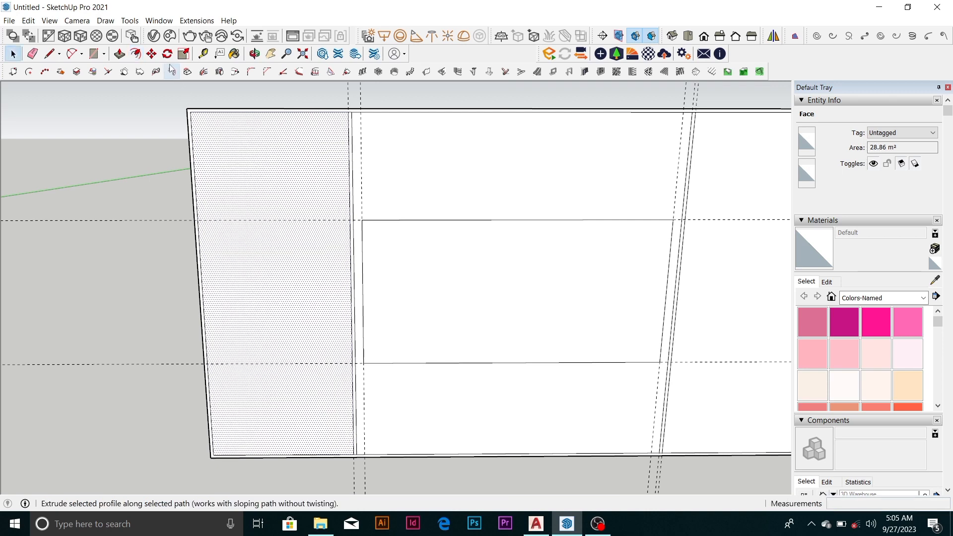
left_click(135, 53)
left_click(250, 117)
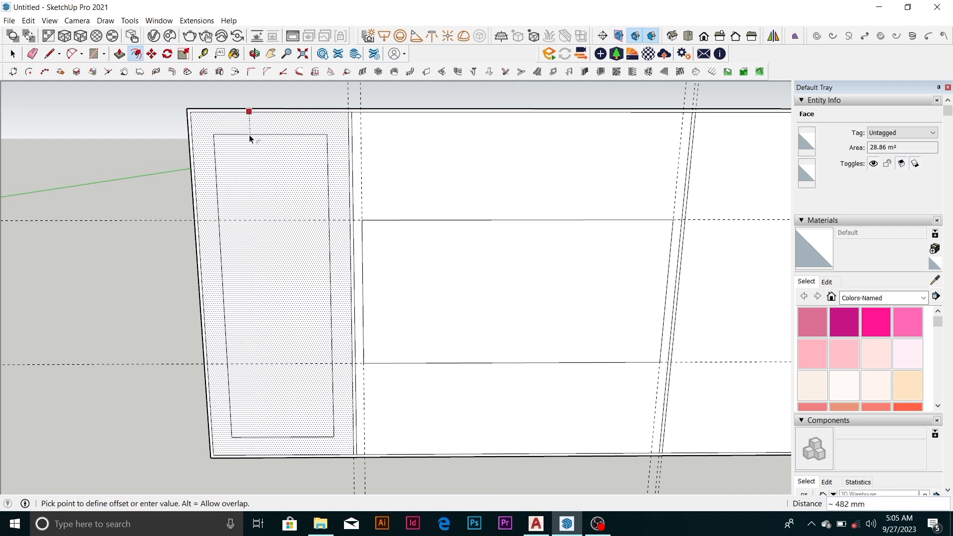
left_click(250, 139)
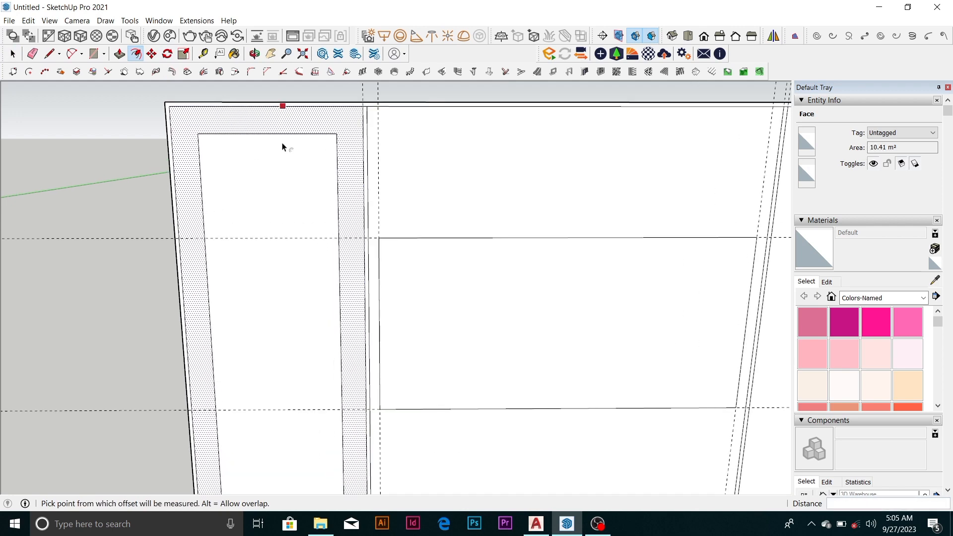
Offset the left section's new inner rectangle inward by 75 mm to form a narrow band
scroll(280, 147, "up", 2)
key("space")
left_click(265, 182)
left_click(135, 54)
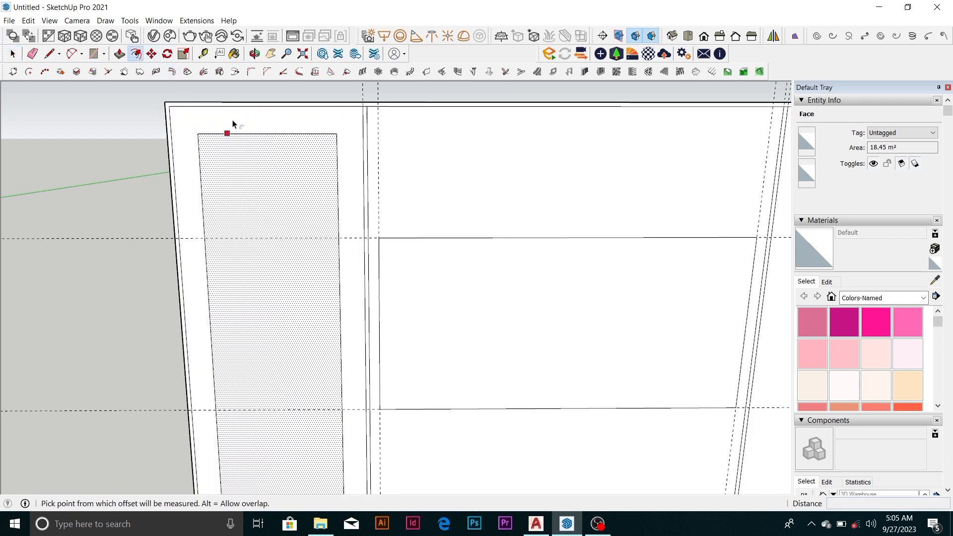
left_click(245, 135)
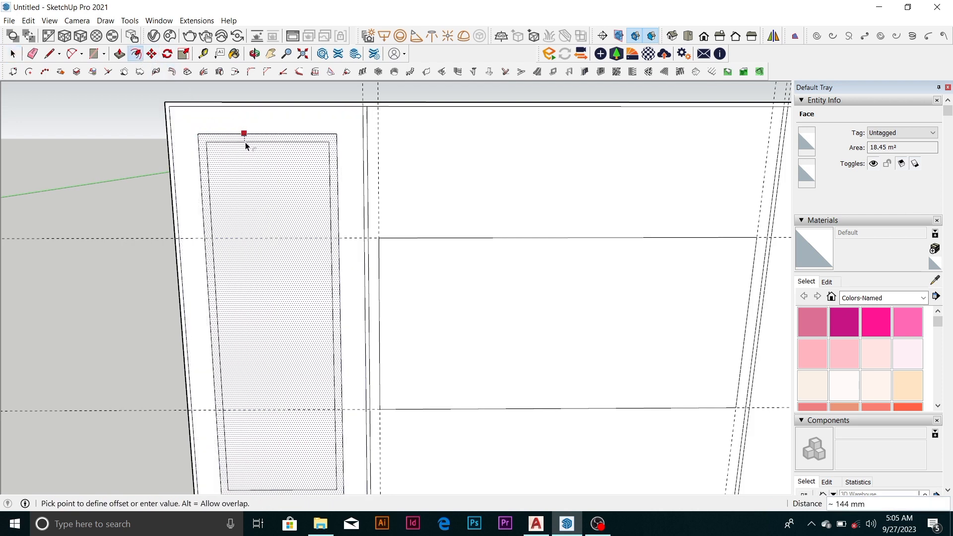
type("75")
key("Return")
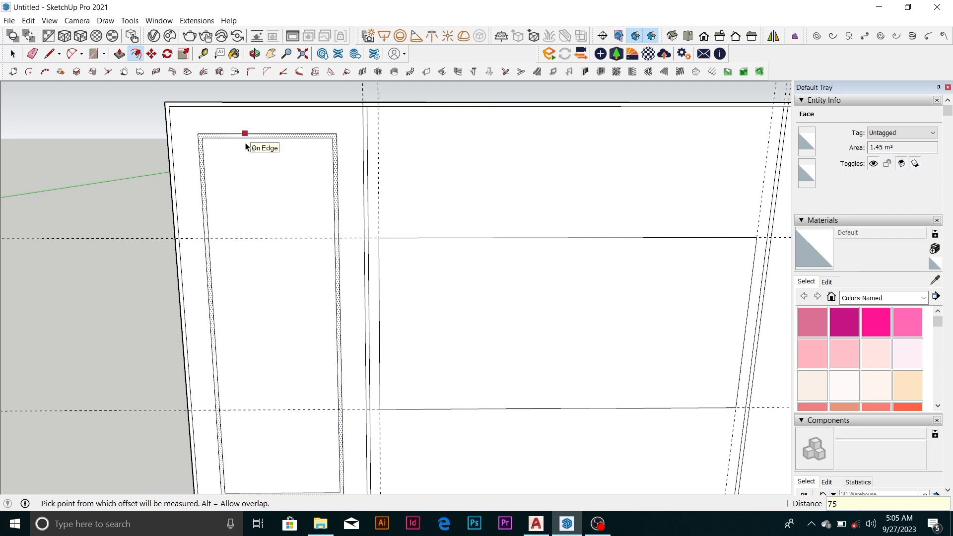
Offset the face inside the left section's narrow band inward by about 497 mm
key("space")
left_click(261, 193)
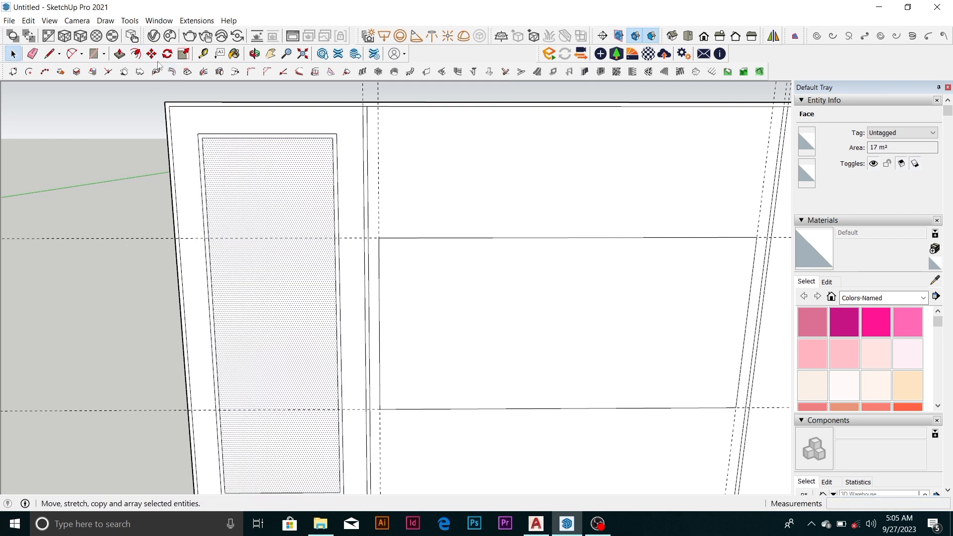
left_click(136, 53)
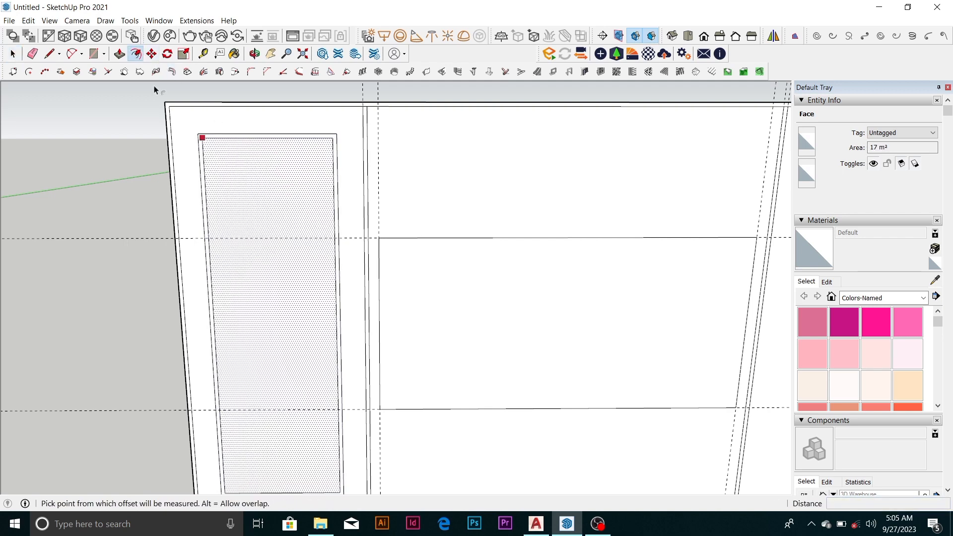
left_click(243, 149)
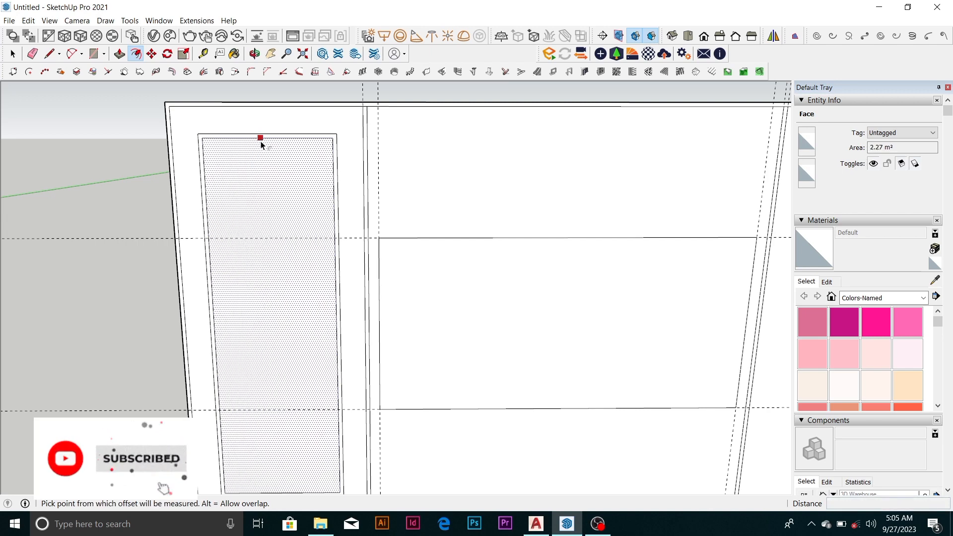
left_click(260, 138)
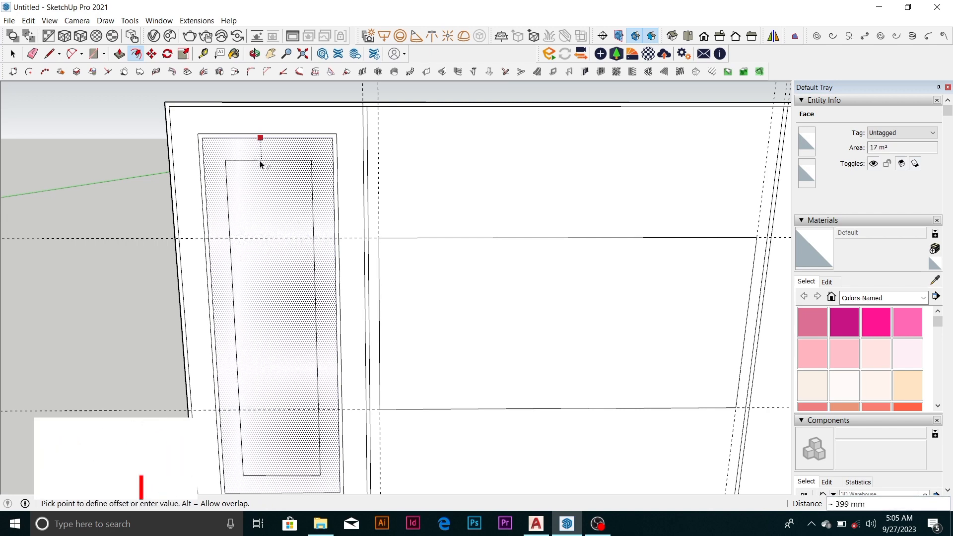
left_click(262, 169)
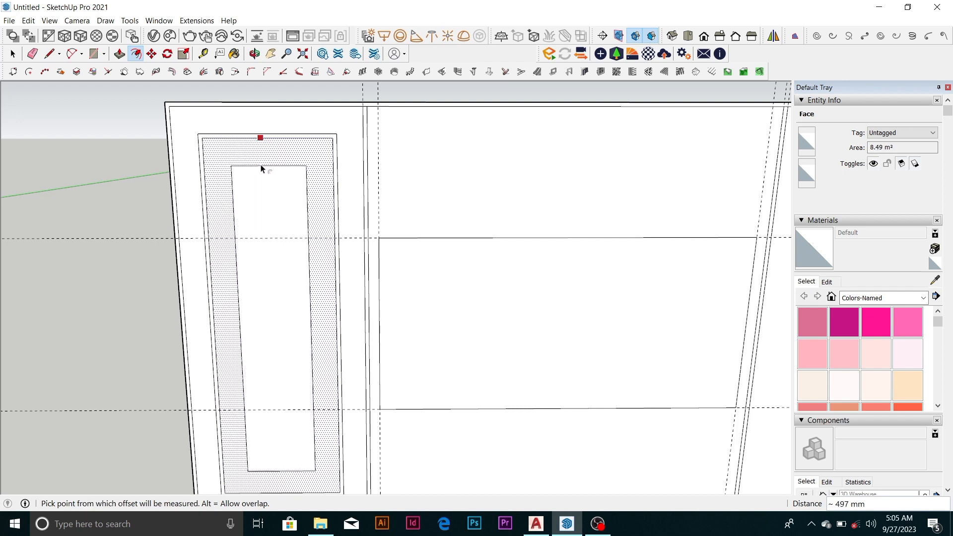
Offset the left section's innermost rectangle inward by 75 mm to form a second narrow band
key("space")
left_click(260, 189)
left_click(135, 53)
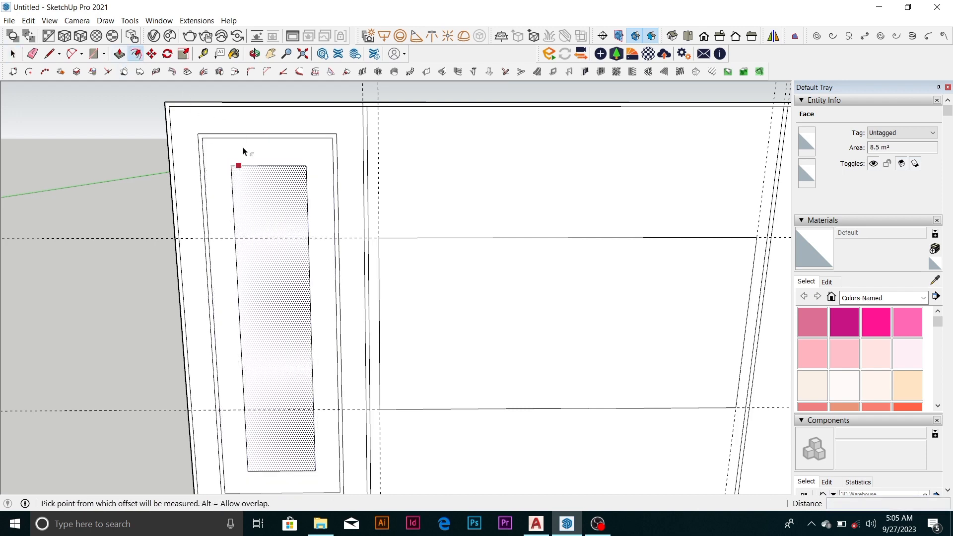
left_click(251, 166)
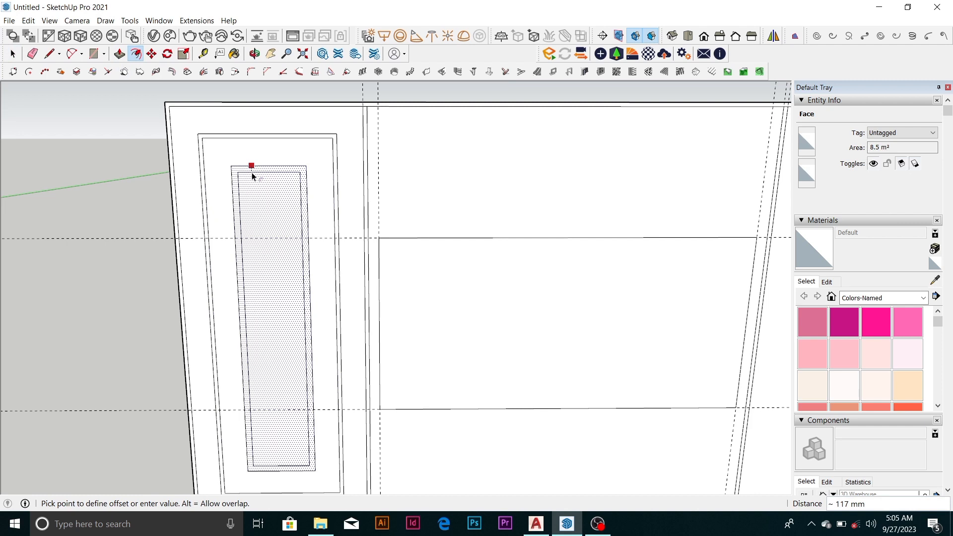
type("75")
key("Return")
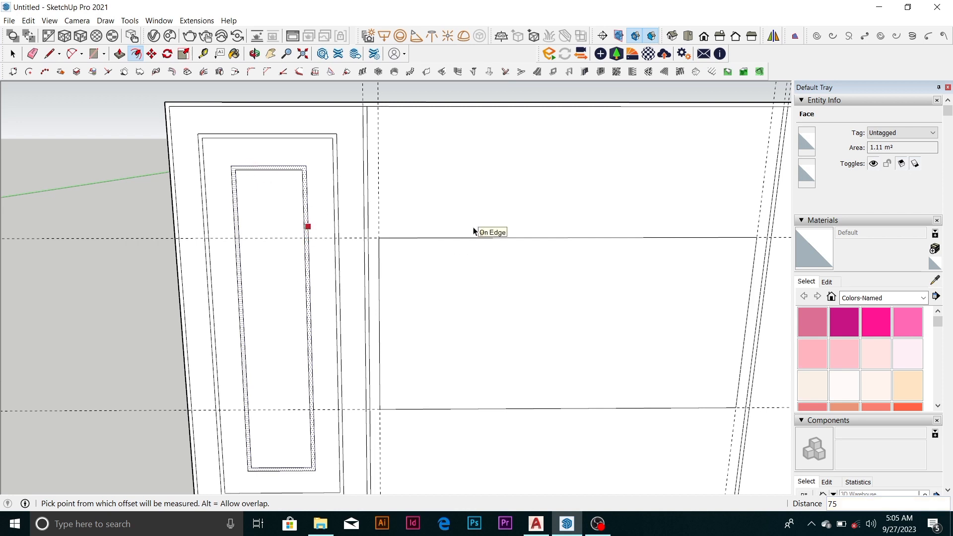
Erase the middle section's rectangle together with the horizontal and vertical guides along its sides
scroll(445, 225, "down", 5)
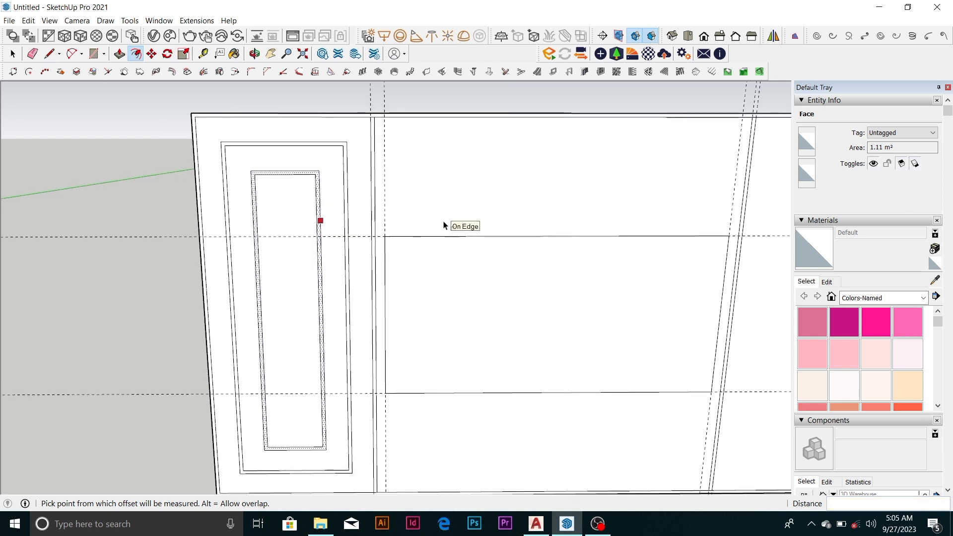
key("space")
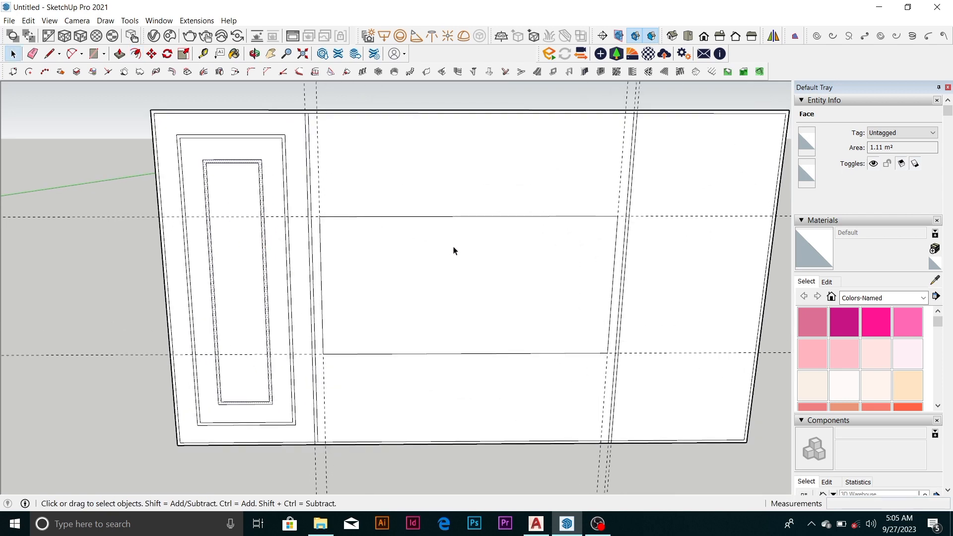
left_click(454, 250)
scroll(379, 114, "up", 2)
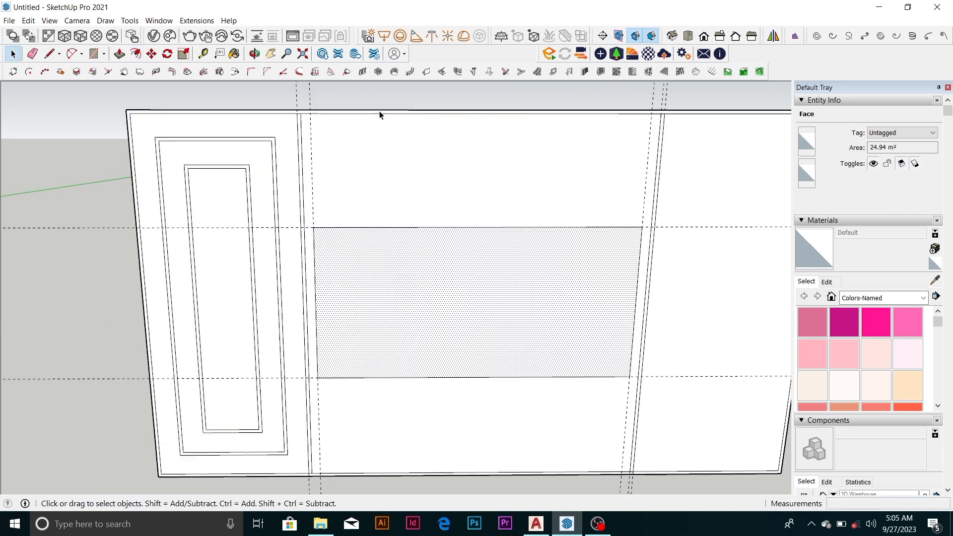
key("e")
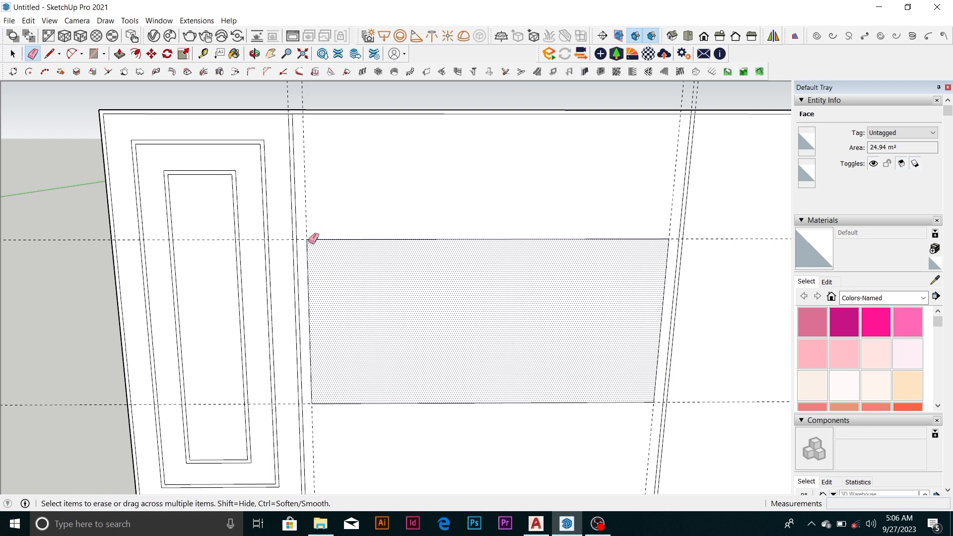
left_click(313, 239)
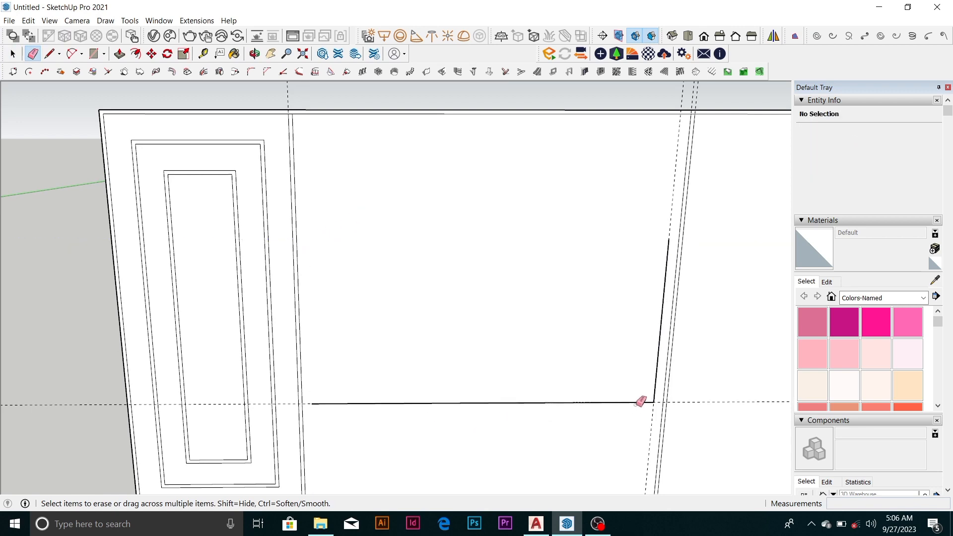
left_click(654, 401)
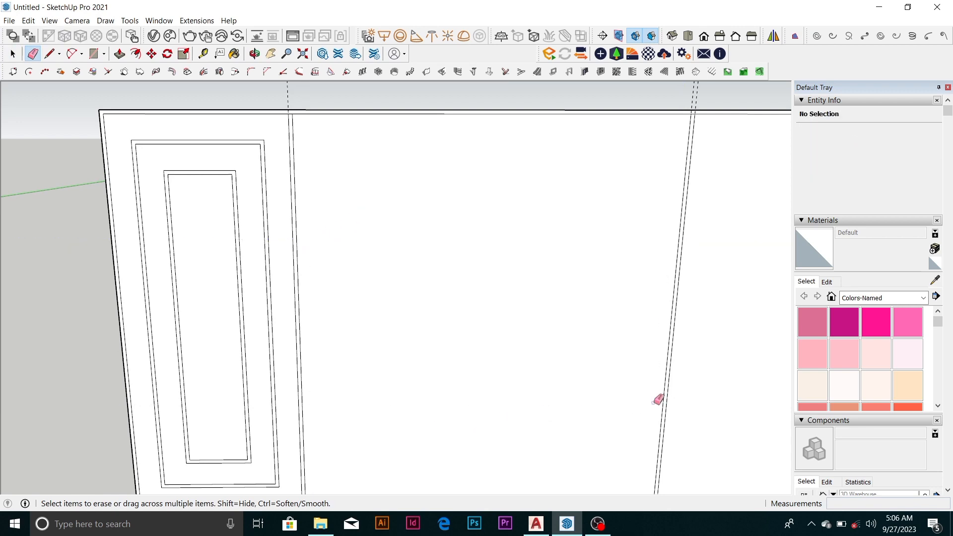
Offset the middle section's outline inward by about 384 mm
key("space")
left_click(439, 257)
scroll(438, 258, "down", 3)
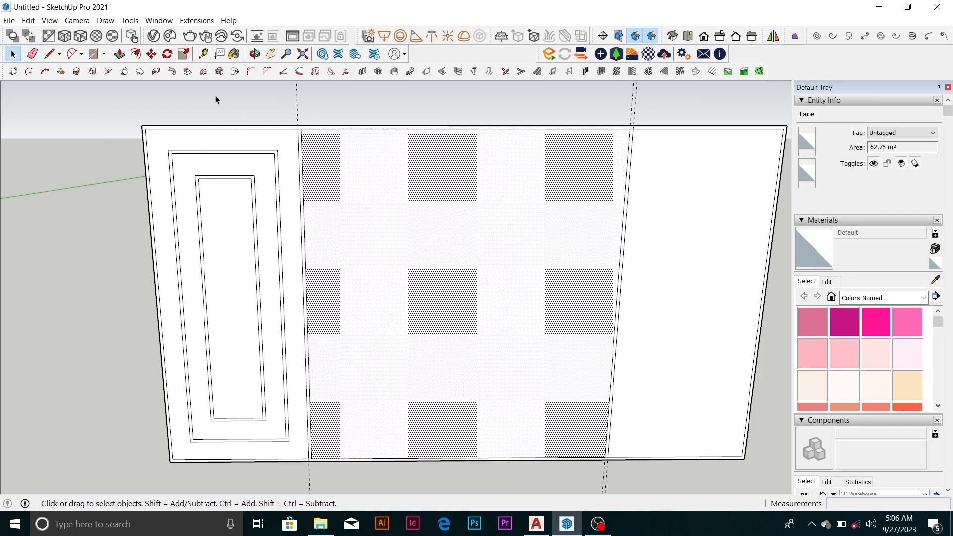
left_click(135, 53)
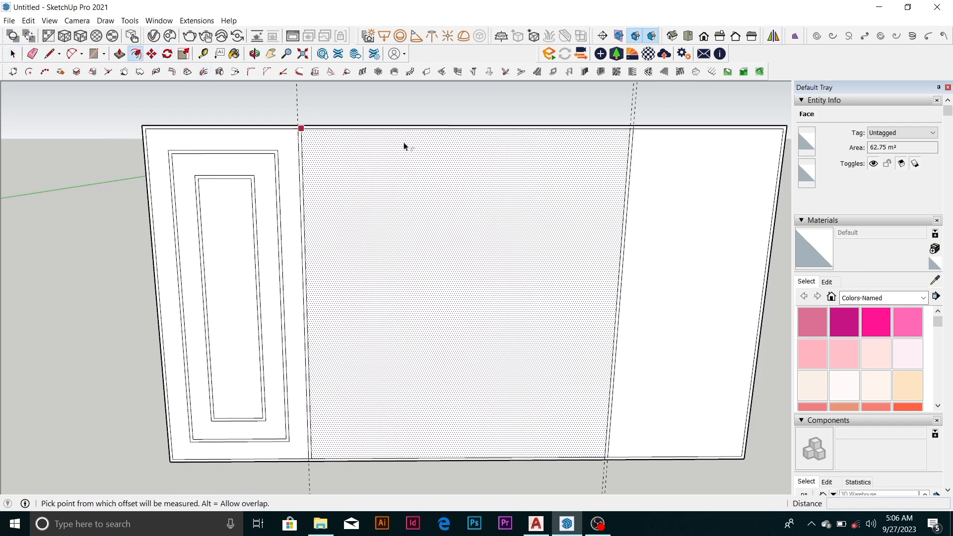
left_click(430, 145)
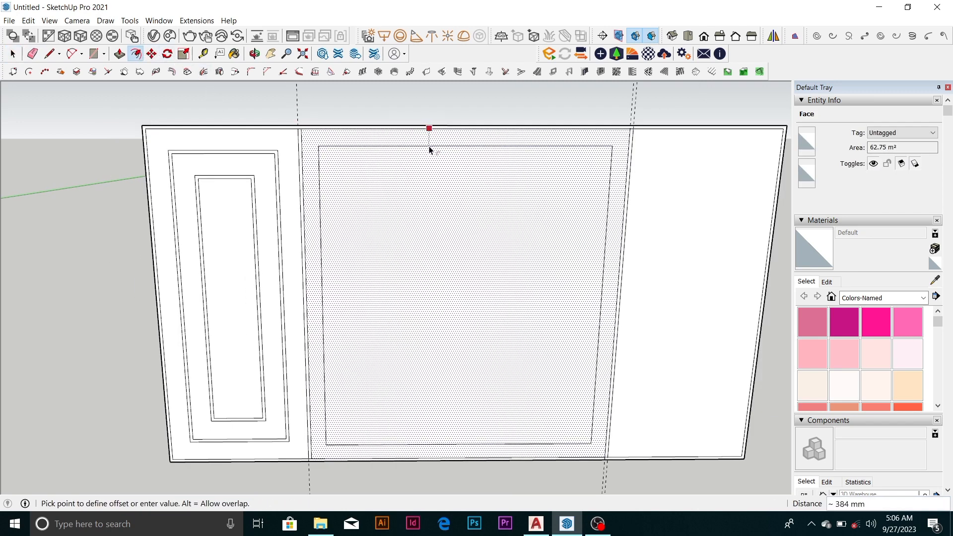
left_click(429, 148)
Offset the middle section's inner rectangle inward by 75 mm to form a narrow band
key("space")
left_click(438, 167)
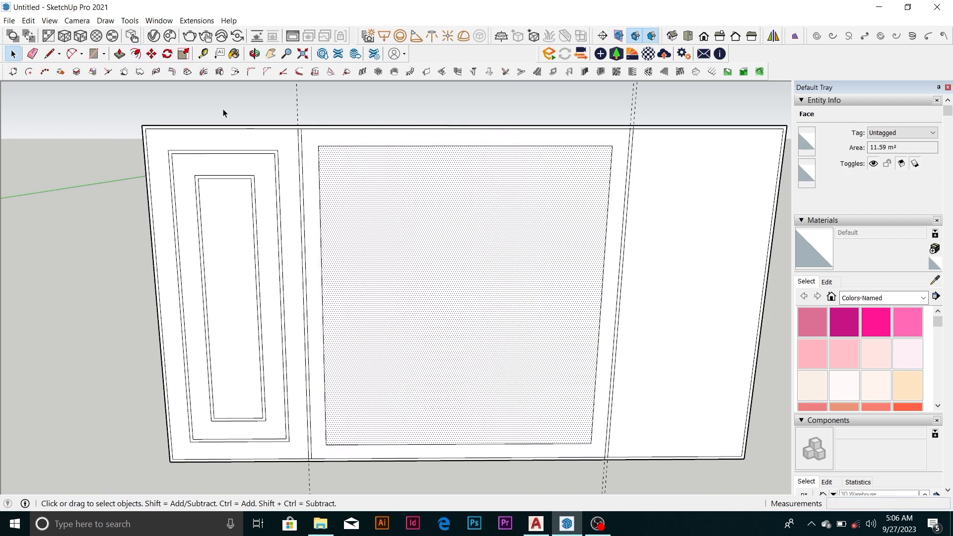
left_click(135, 54)
left_click(471, 159)
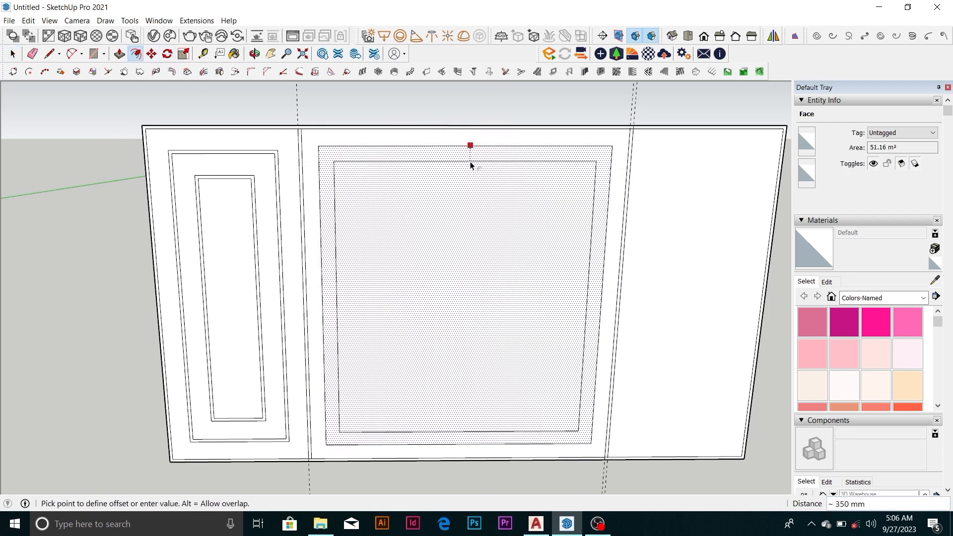
type("75")
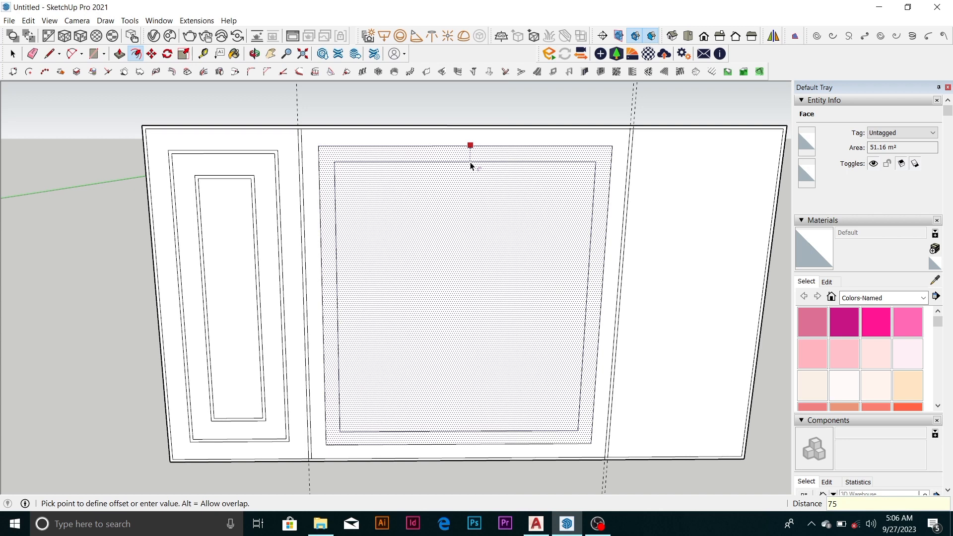
key("Return")
scroll(441, 199, "down", 2)
key("space")
scroll(648, 230, "up", 1)
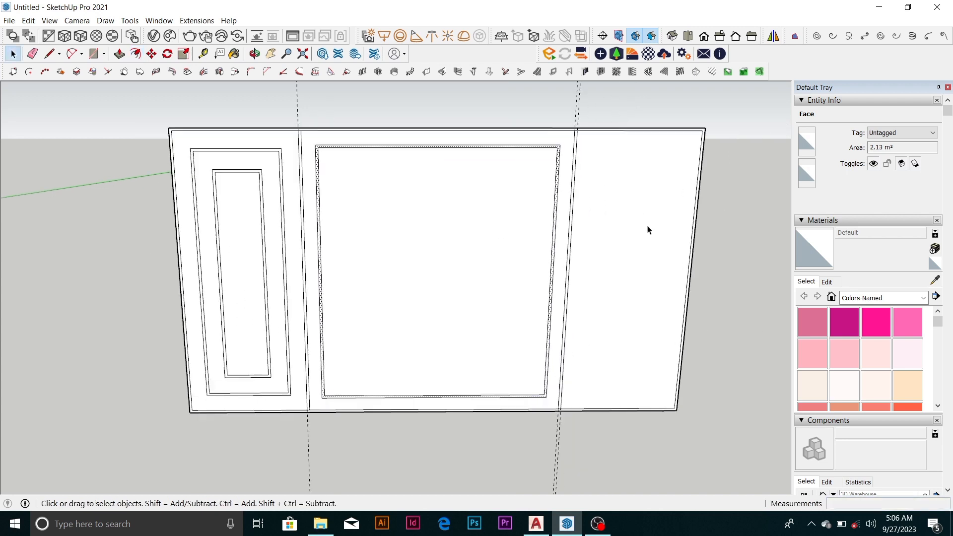
Select the right section's face and add both narrow band faces of the left section to the selection
left_click(644, 230)
scroll(231, 140, "up", 3)
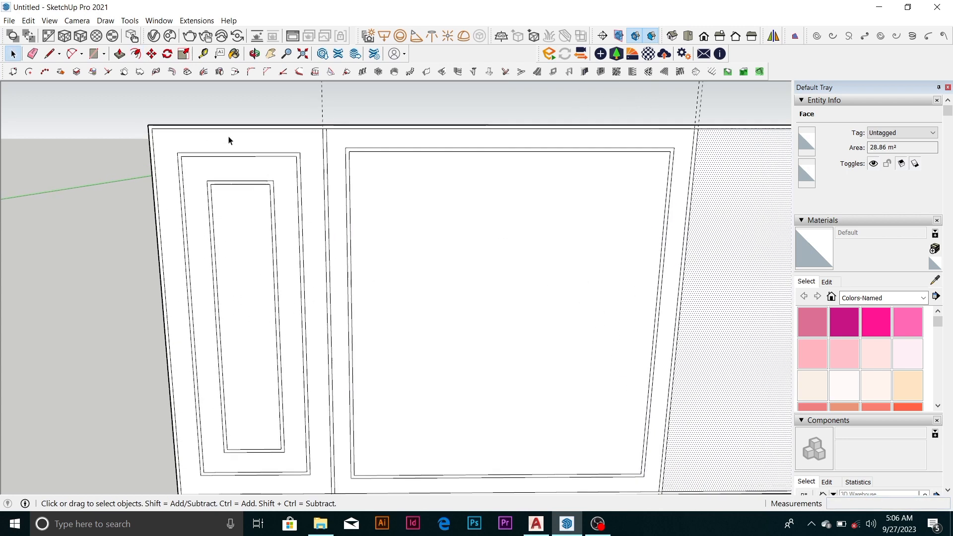
scroll(239, 160, "down", 2)
scroll(240, 161, "up", 4)
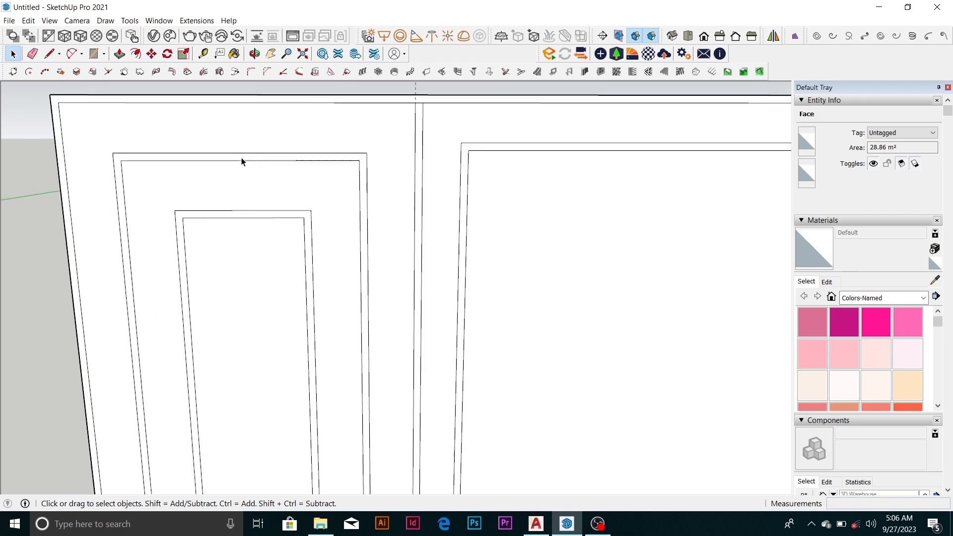
left_click(249, 158, "ctrl")
left_click(250, 214, "ctrl")
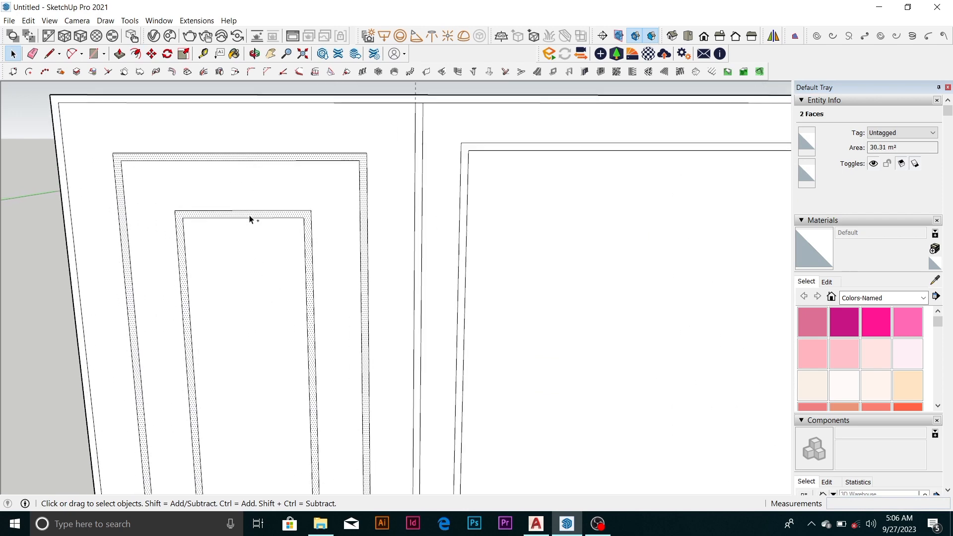
scroll(252, 203, "down", 1)
scroll(244, 180, "down", 4)
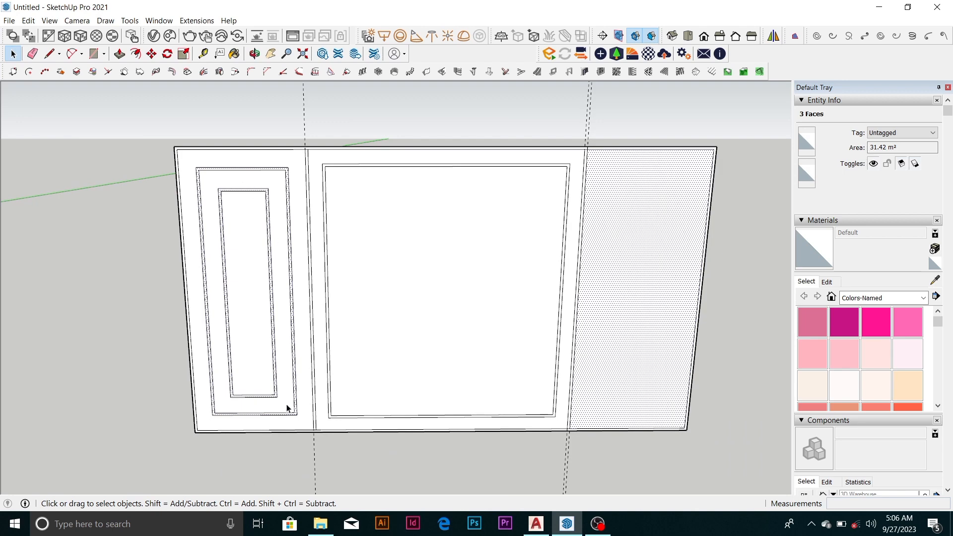
key("m")
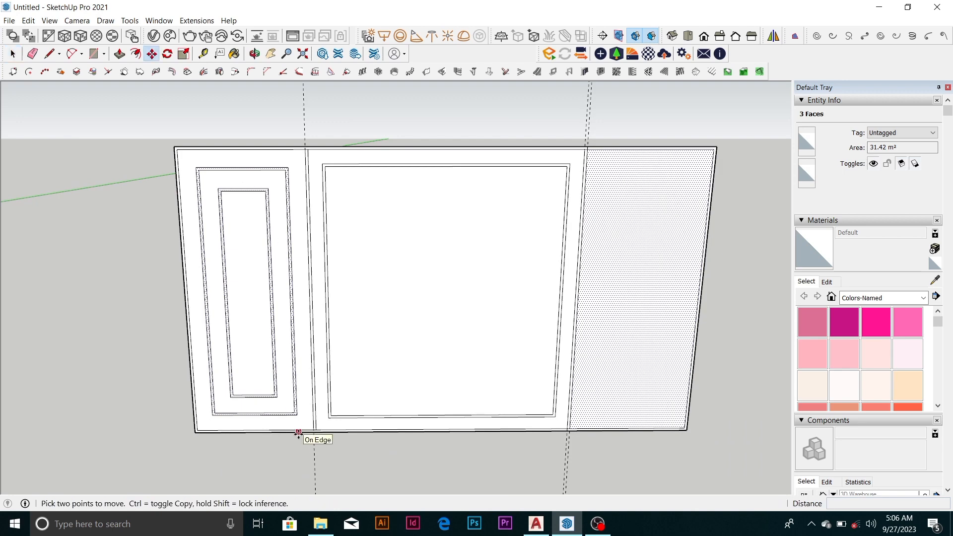
scroll(310, 441, "up", 1)
scroll(311, 441, "up", 1)
scroll(313, 440, "down", 2)
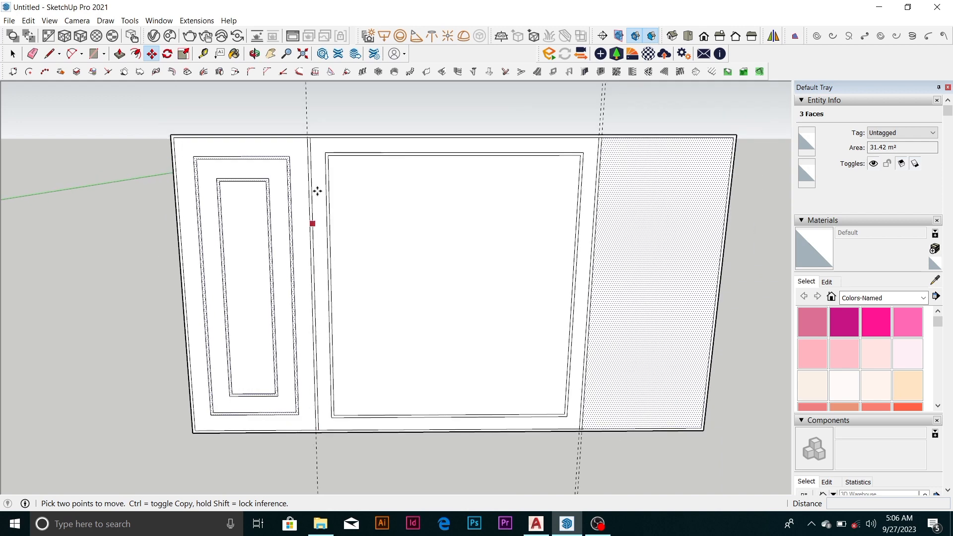
scroll(315, 148, "up", 1)
scroll(316, 148, "up", 1)
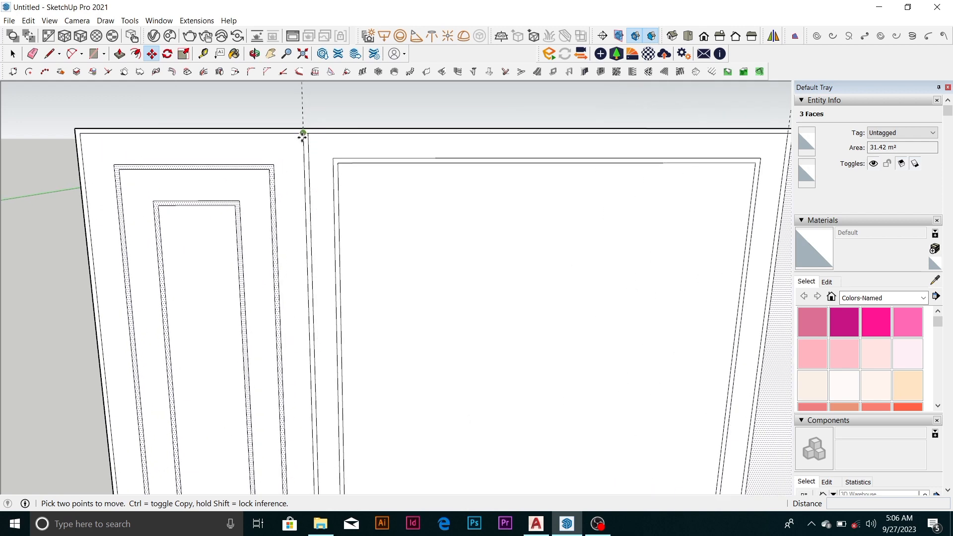
left_click(302, 134)
scroll(273, 165, "down", 3)
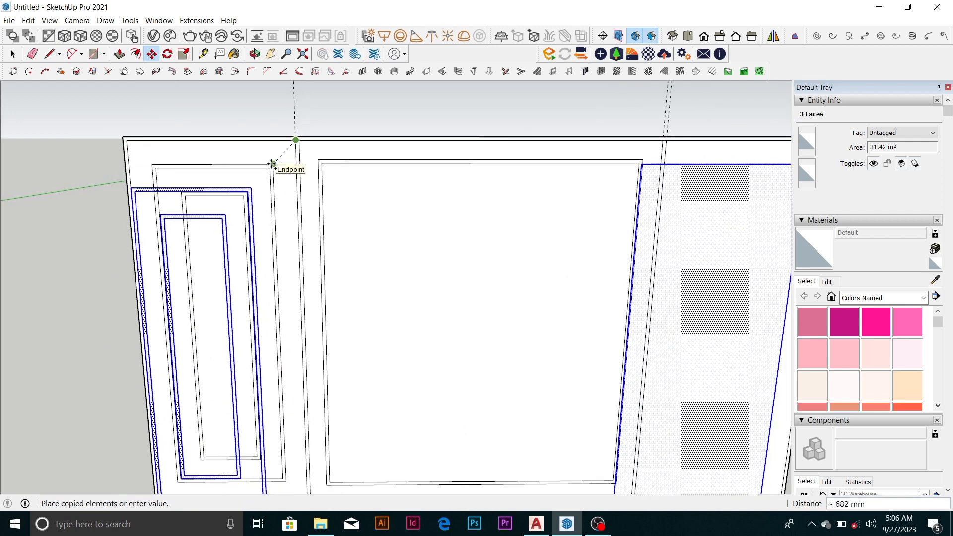
key("Escape")
scroll(302, 155, "down", 1)
Select the left section's two narrow bands, the face between them and the innermost face
key("space")
left_click(273, 222)
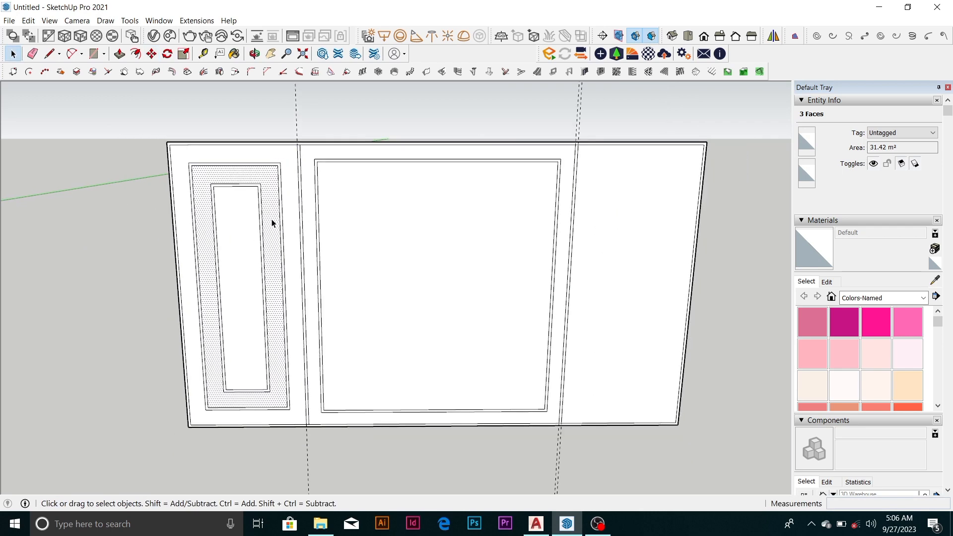
left_click(251, 279, "ctrl")
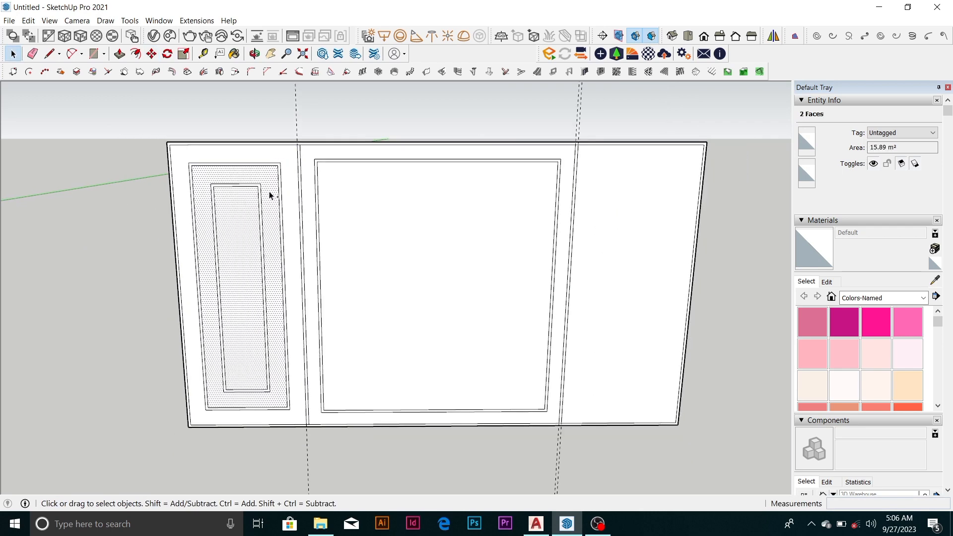
scroll(263, 180, "up", 5)
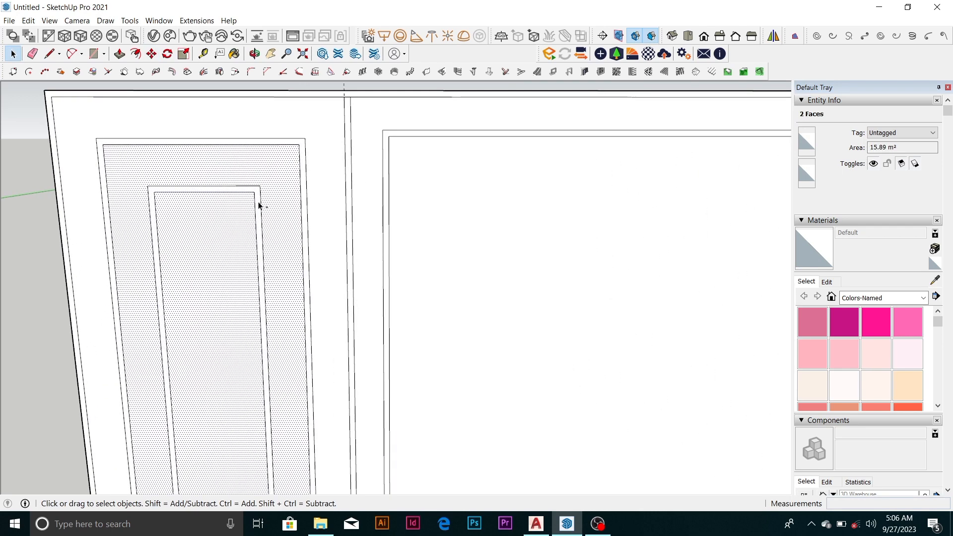
left_click(304, 159, "ctrl")
scroll(294, 171, "down", 3)
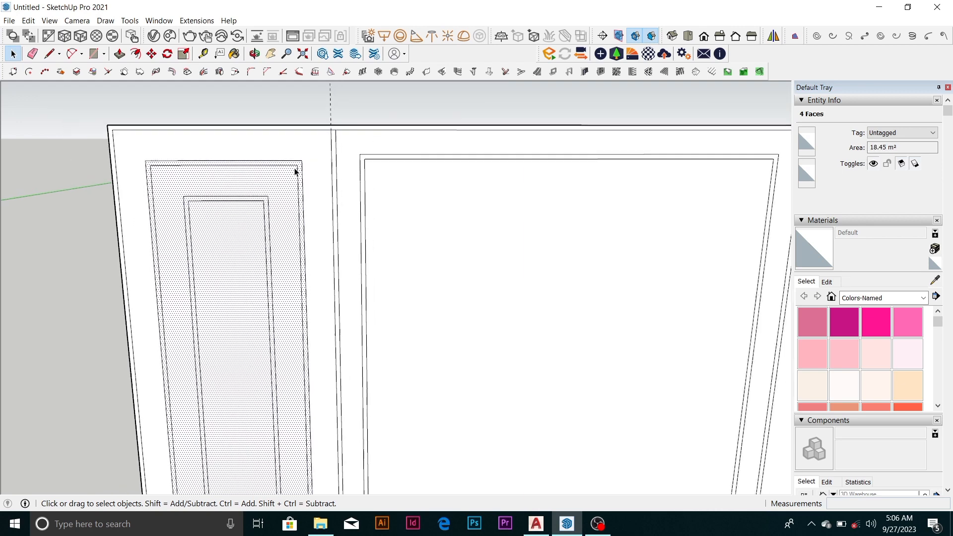
Copy the selected left-section faces about 11229 mm horizontally into the right section, using matching inner corners of the two sections as reference points
key("m")
scroll(299, 161, "up", 2)
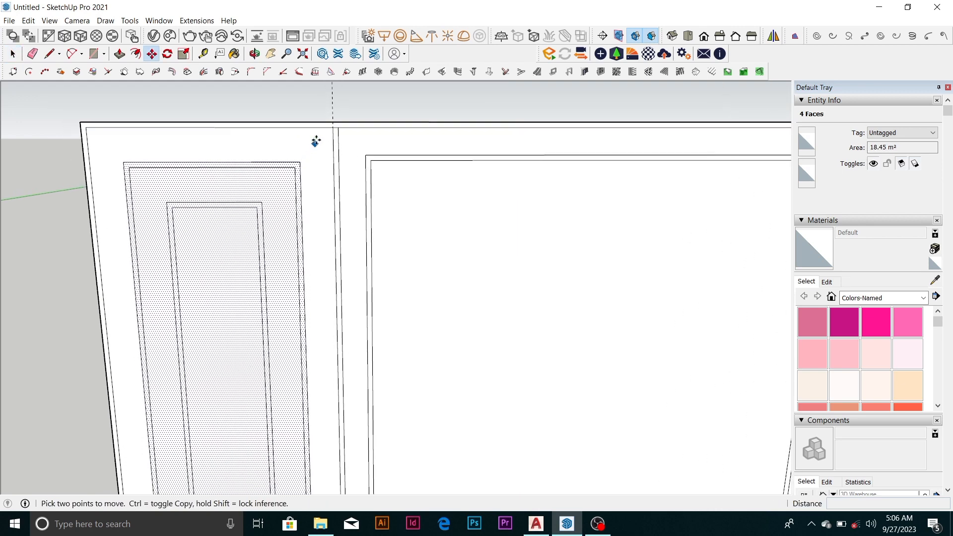
key("ctrl")
left_click(332, 128)
scroll(307, 134, "down", 3)
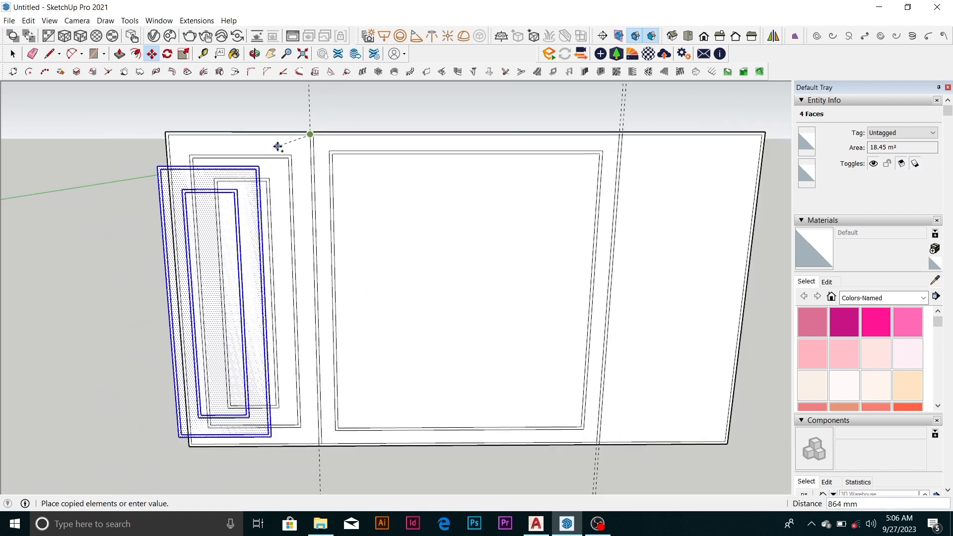
left_click(761, 131)
scroll(444, 181, "down", 1)
key("space")
left_click(577, 109)
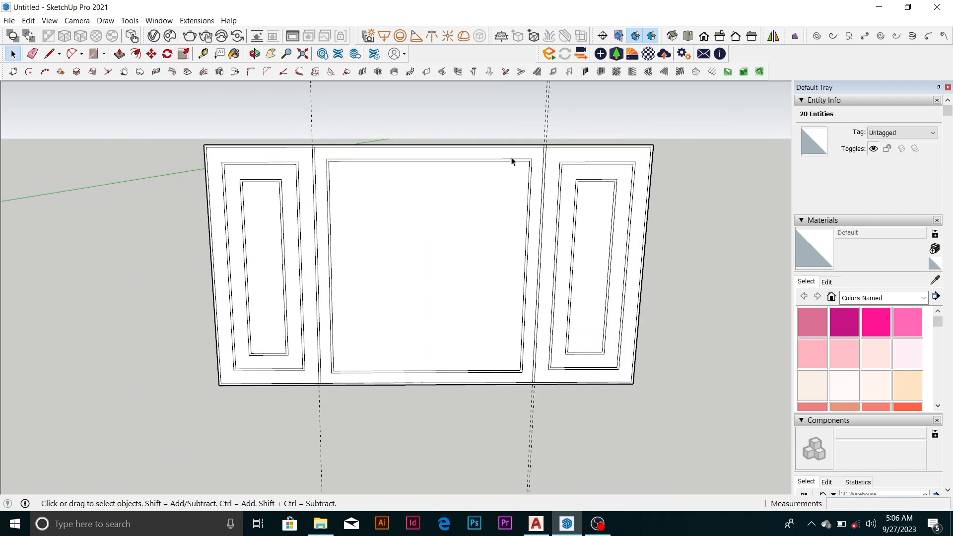
Erase the remaining vertical guides running through the left and right dividers of the frame
scroll(438, 230, "down", 3)
scroll(474, 254, "up", 1)
scroll(434, 257, "up", 1)
scroll(398, 315, "down", 1)
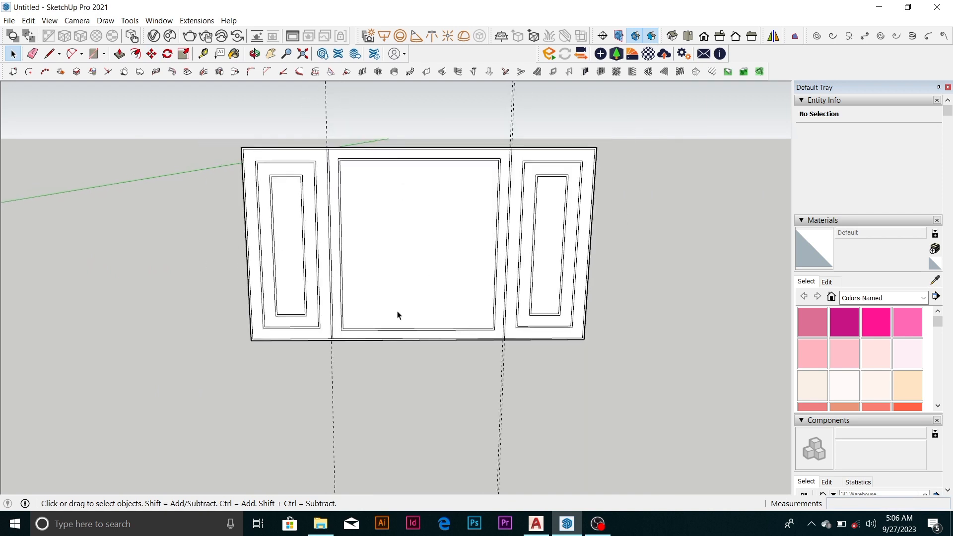
key("e")
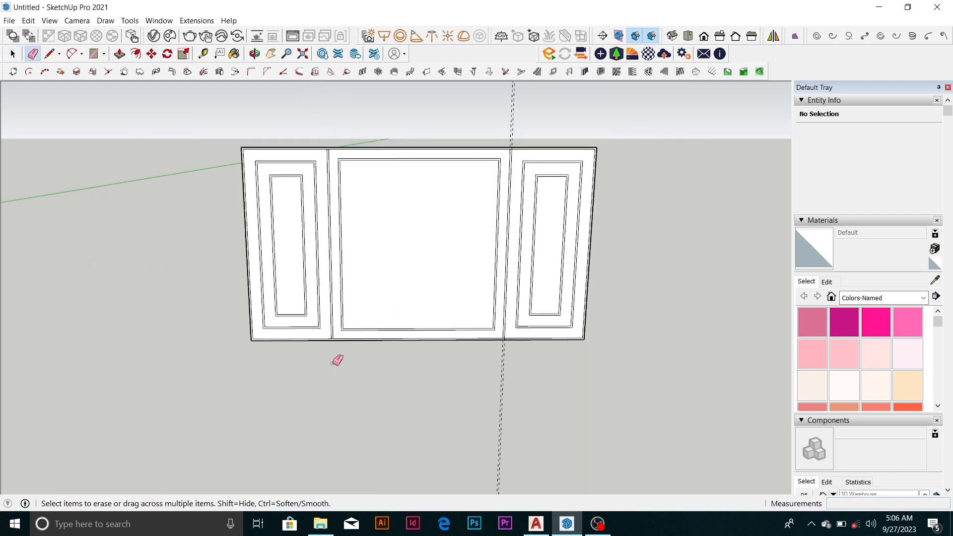
left_click(504, 356)
scroll(270, 119, "up", 5)
key("space")
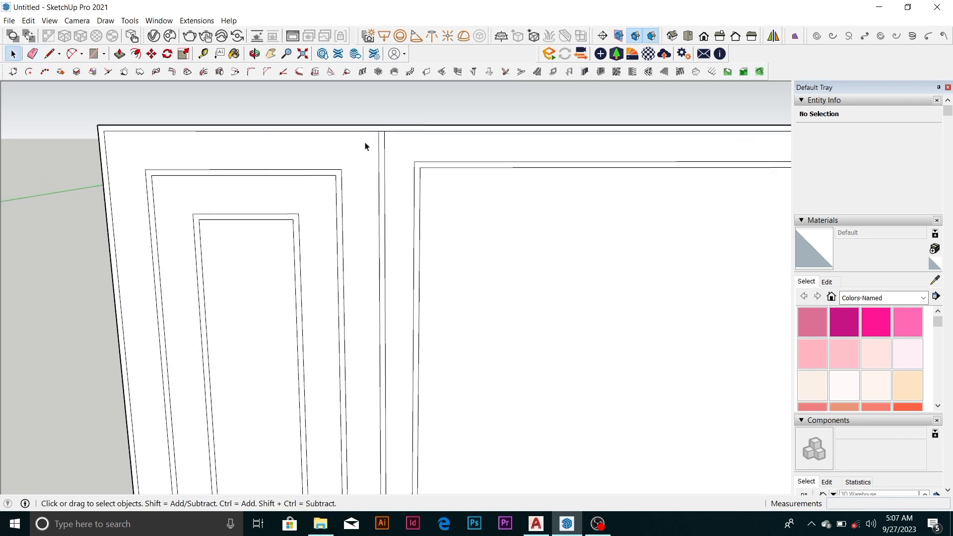
scroll(381, 131, "up", 4)
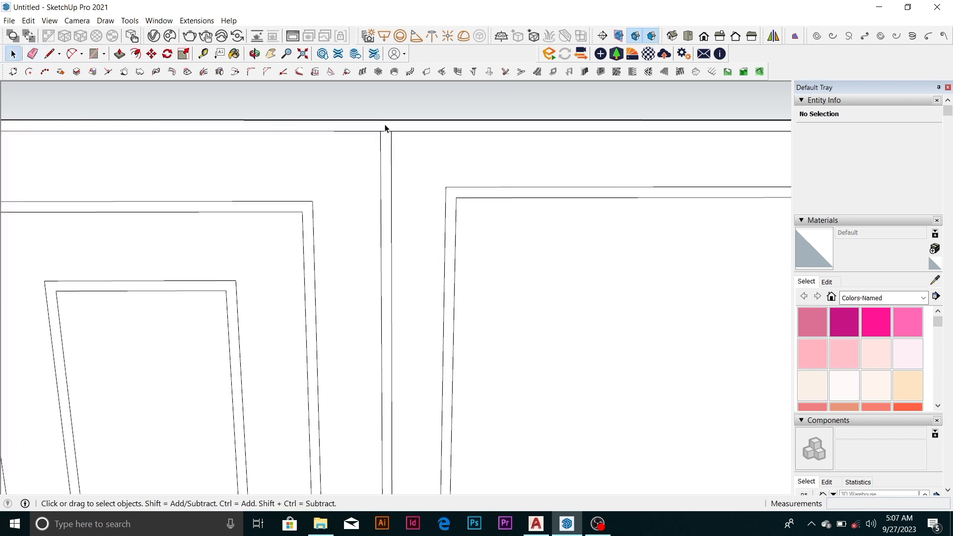
scroll(381, 136, "down", 4)
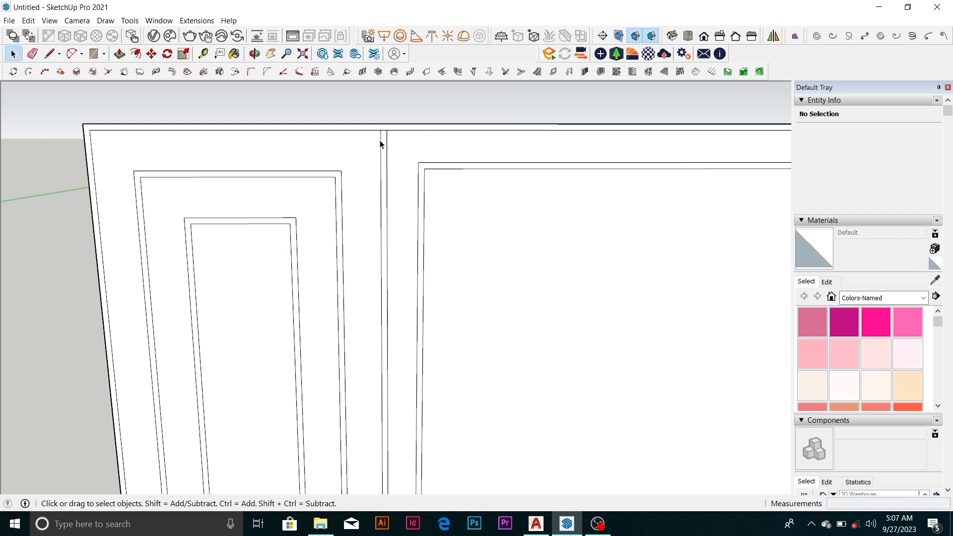
scroll(342, 170, "up", 1)
scroll(185, 166, "up", 2)
left_click(187, 184)
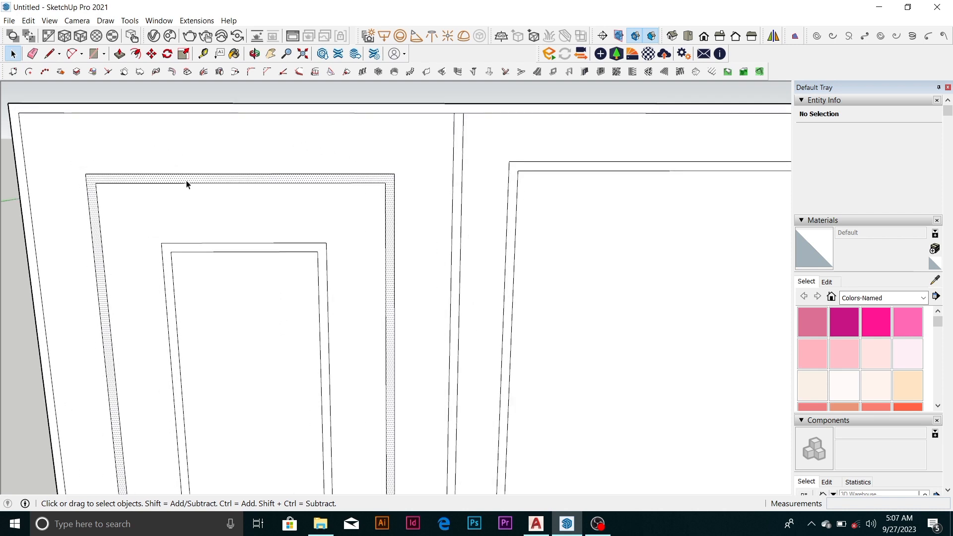
scroll(187, 185, "down", 3)
key("p")
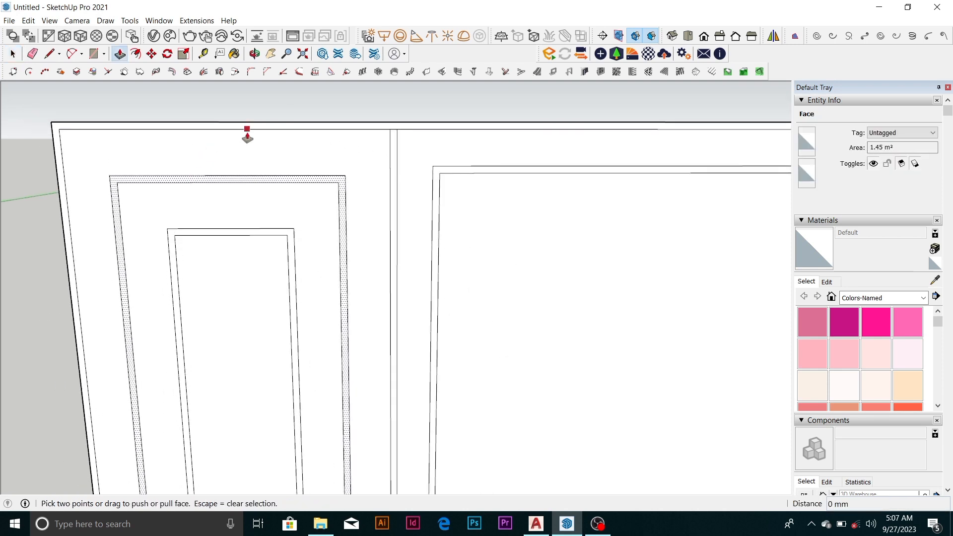
key("space")
scroll(316, 158, "up", 2)
left_click(334, 150)
scroll(333, 153, "up", 2)
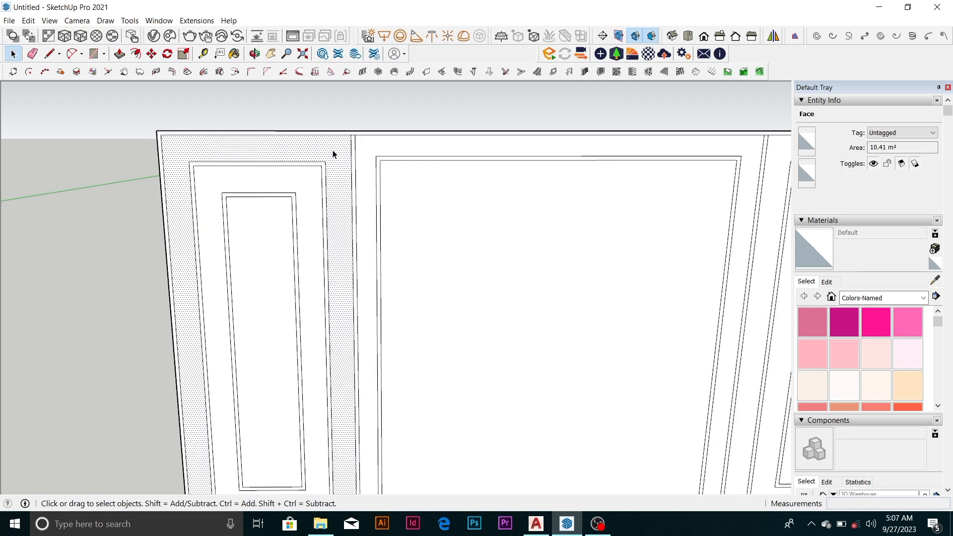
scroll(332, 158, "down", 2)
scroll(320, 160, "up", 3)
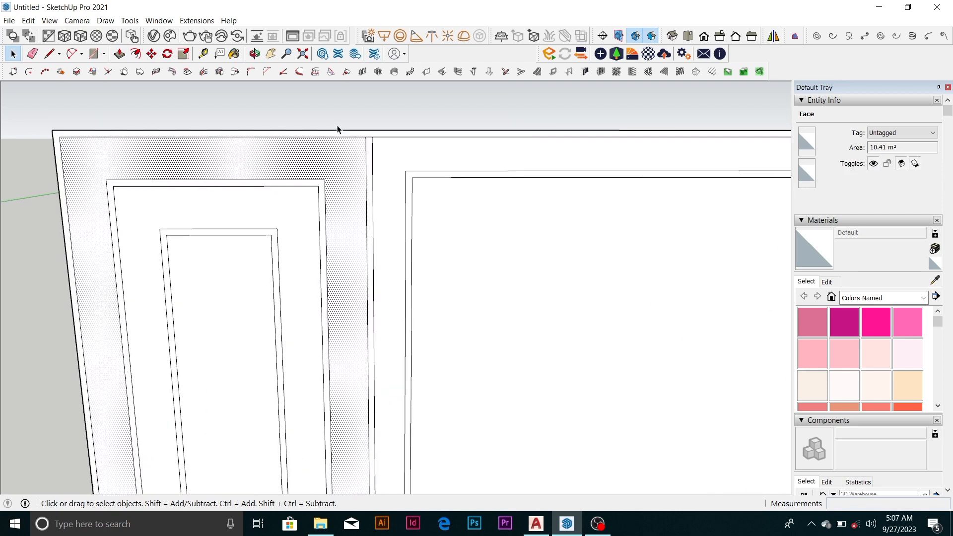
key("p")
key("space")
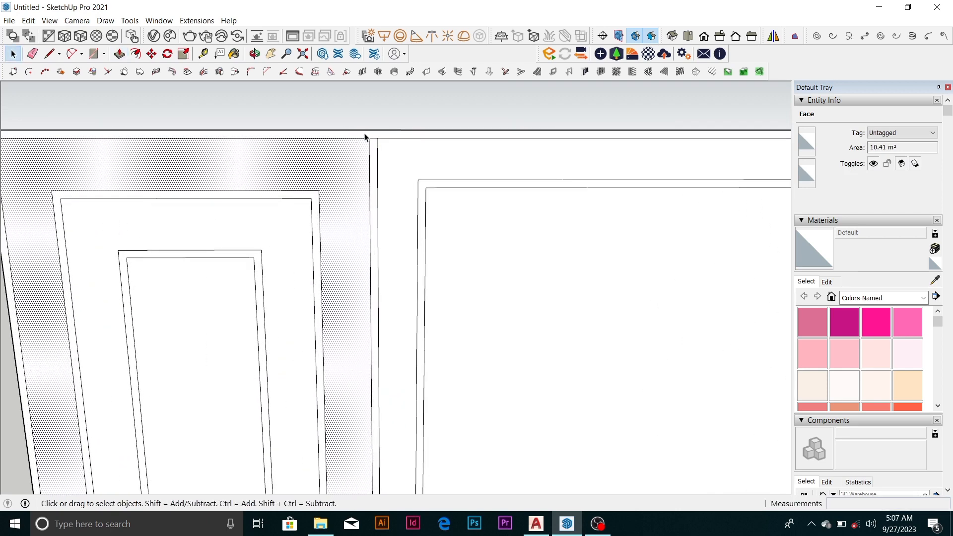
Push/Pull the frame's outer border face outward by 30 mm
left_click(367, 134)
type("p")
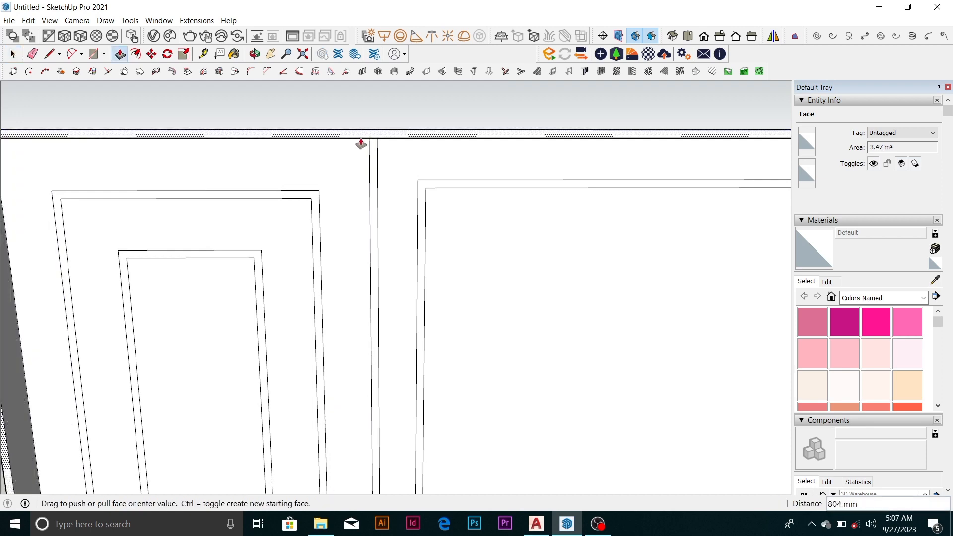
type("30")
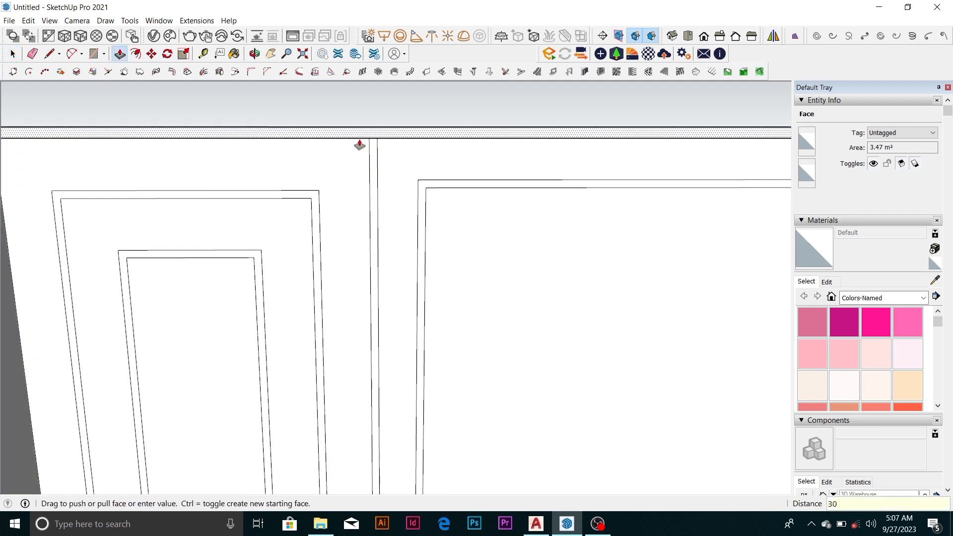
key("Return")
Repeat the 30 mm Push/Pull on the left section's outer and inner narrow bands
scroll(360, 144, "down", 4)
scroll(305, 171, "up", 2)
double_click(301, 175)
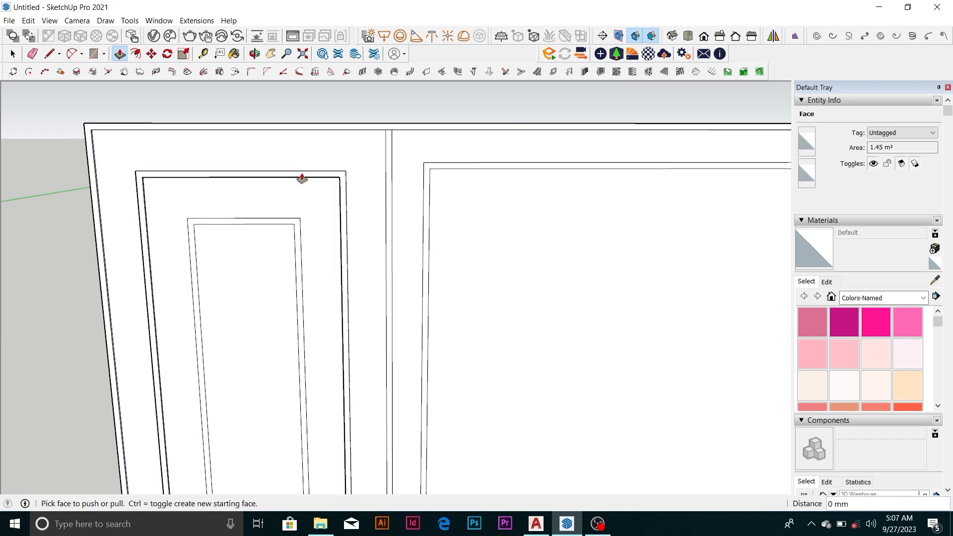
scroll(317, 113, "down", 3)
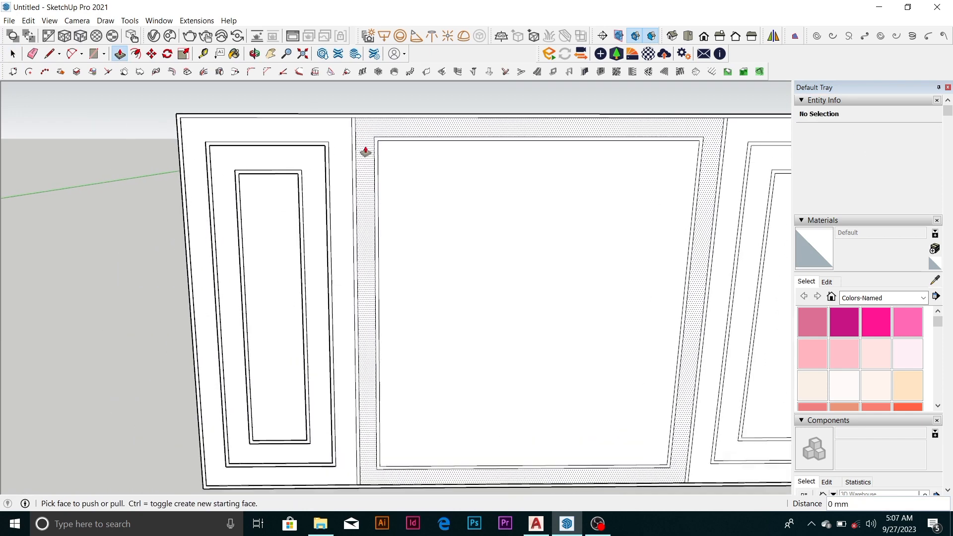
Apply the same 30 mm Push/Pull to the divider strip beside the left section and to the middle section's narrow band
scroll(366, 148, "up", 2)
double_click(351, 150)
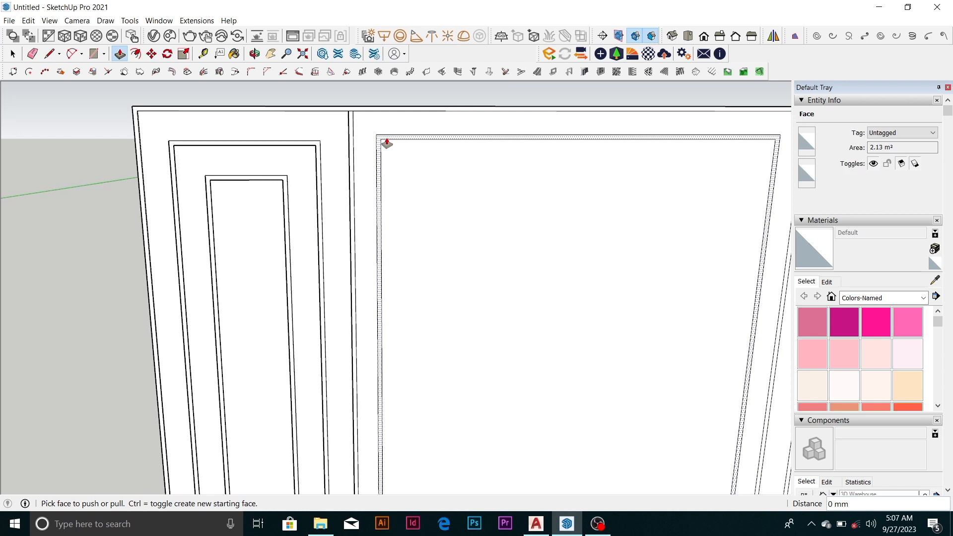
double_click(387, 139)
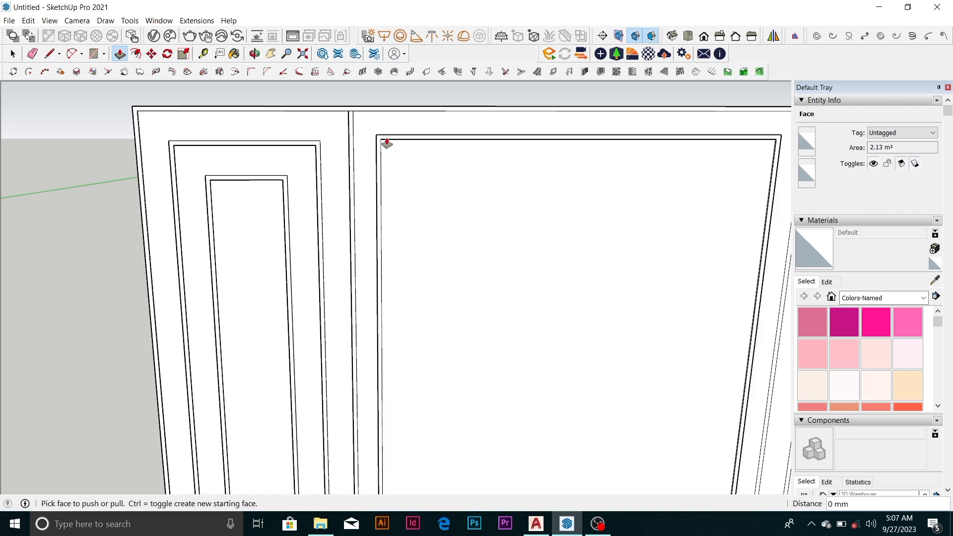
scroll(297, 137, "down", 5)
Raise the divider strip beside the right section and both of the right section's narrow bands by the same 30 mm
middle_click_drag(367, 171, 266, 170)
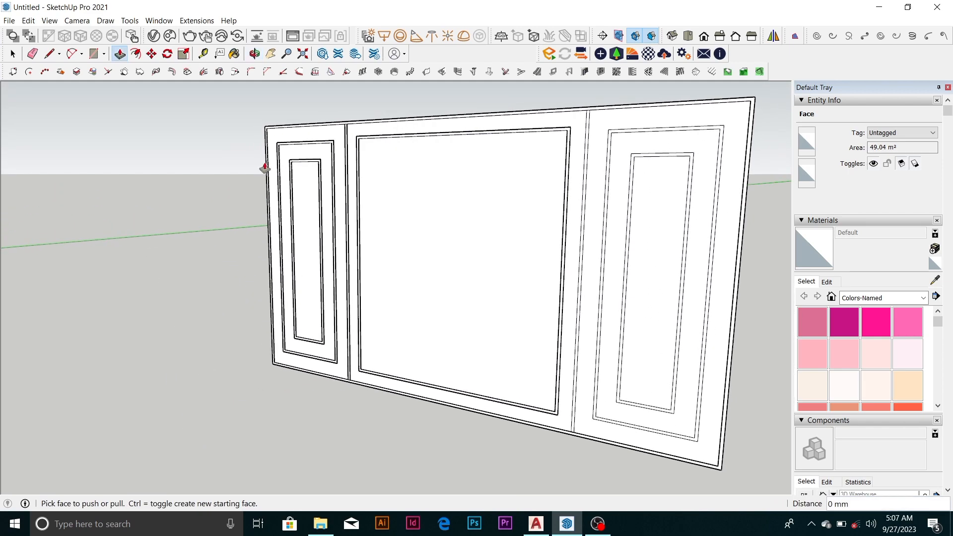
scroll(661, 268, "up", 5)
scroll(249, 319, "down", 5)
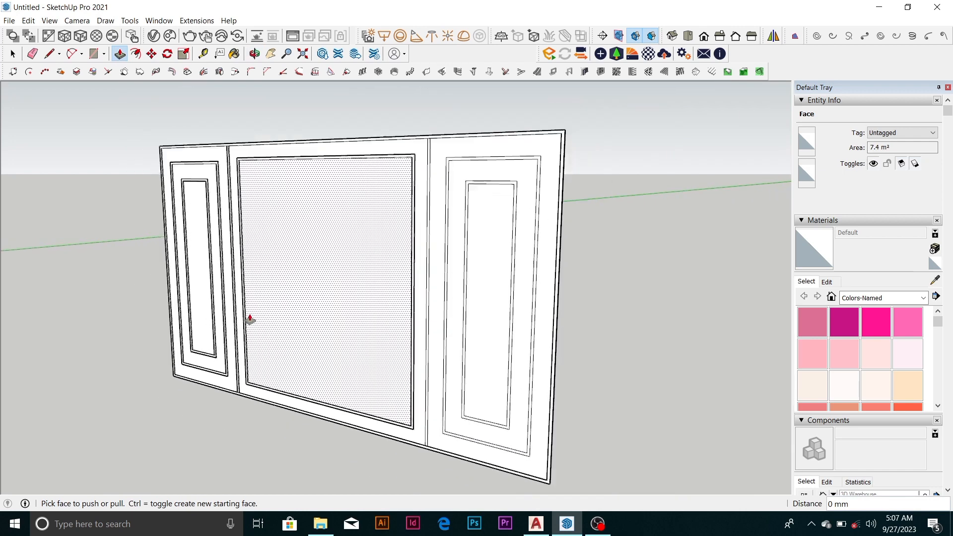
scroll(432, 314, "up", 6)
left_click(421, 330)
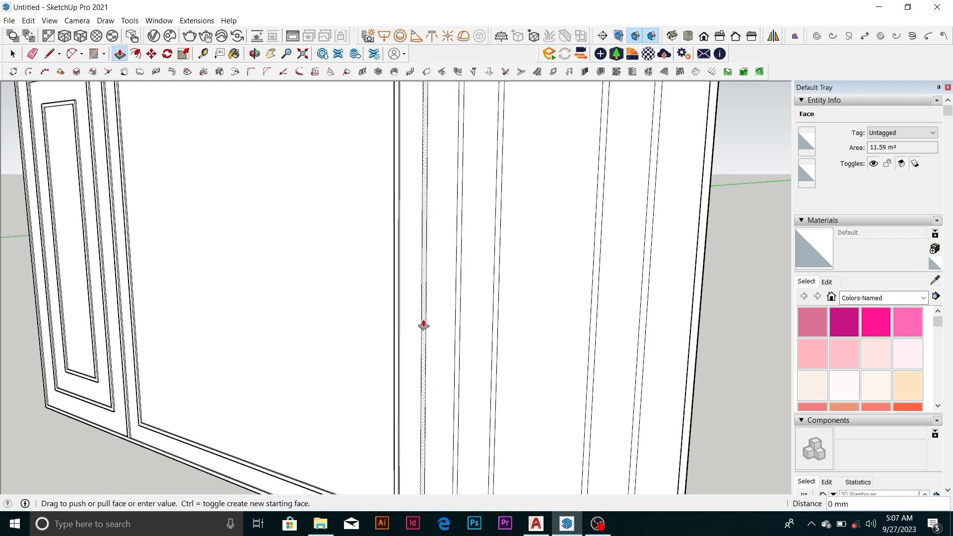
left_click(436, 329)
left_click(458, 324)
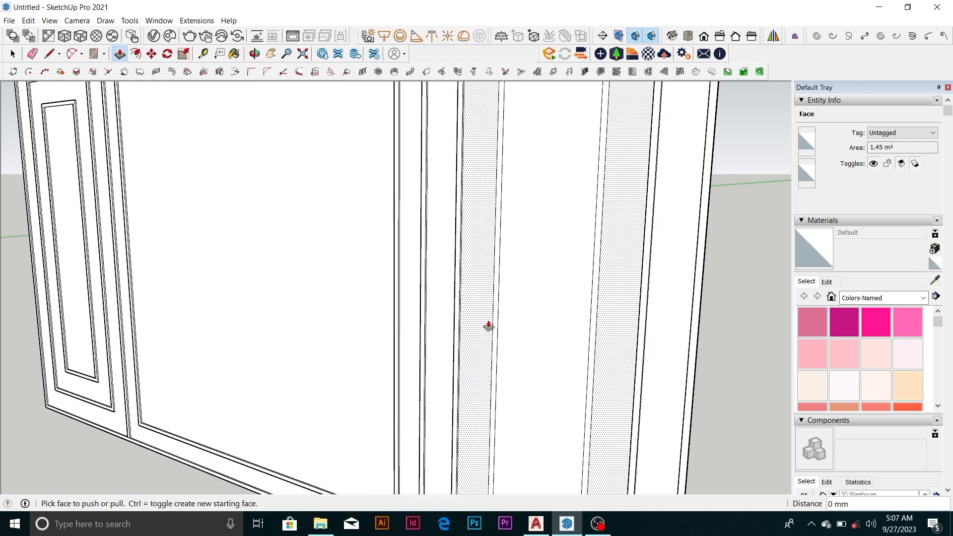
left_click(495, 319)
Examine the raised borders, dividers and nested bands of the three-part frame from several angles
scroll(435, 293, "down", 3)
scroll(435, 292, "down", 3)
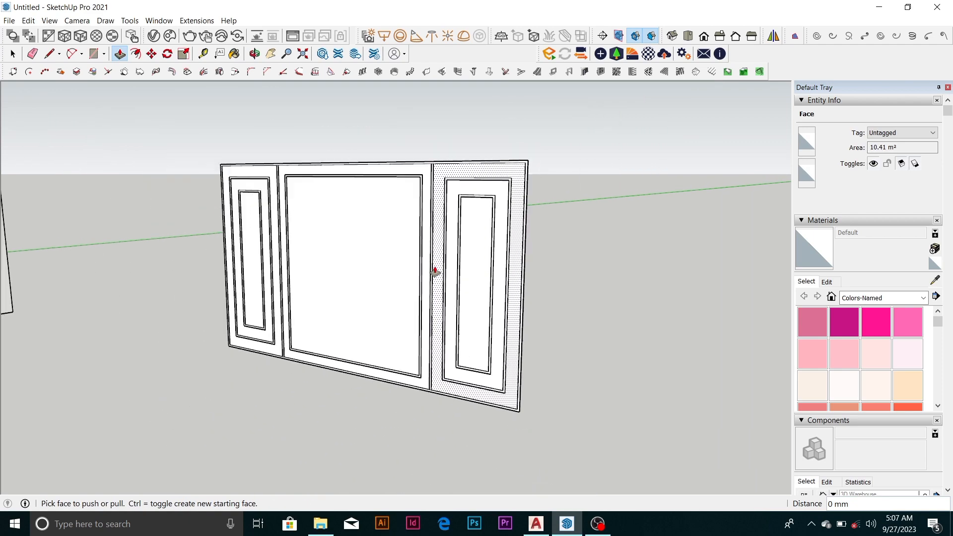
middle_click_drag(432, 270, 359, 377)
scroll(454, 237, "down", 2)
middle_click_drag(462, 239, 586, 263)
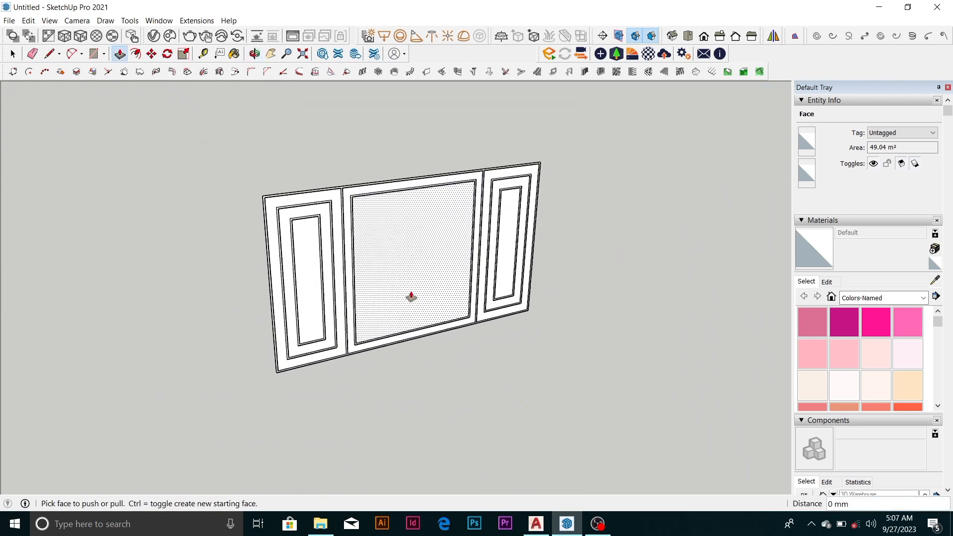
scroll(411, 296, "up", 3)
scroll(513, 320, "down", 2)
scroll(514, 320, "down", 2)
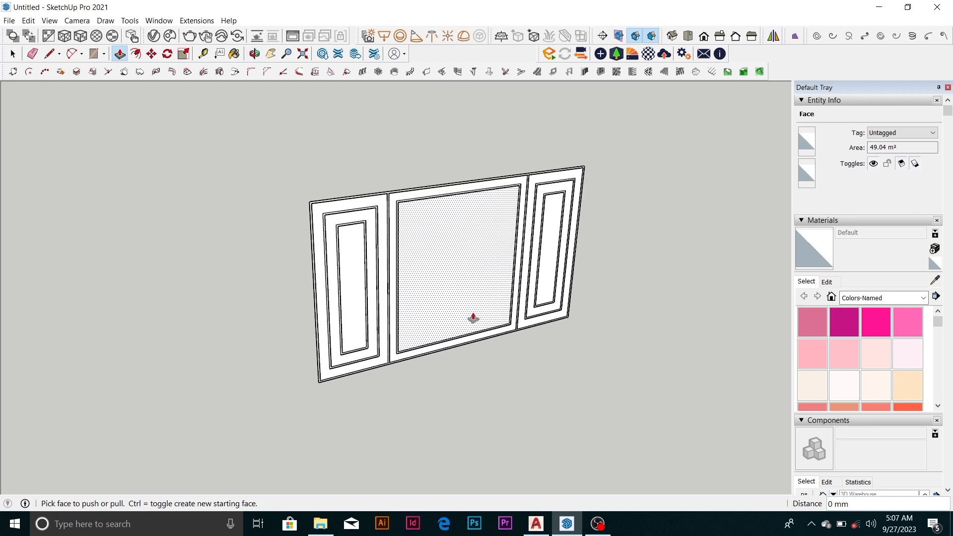
middle_click_drag(472, 317, 385, 264)
scroll(391, 264, "down", 2)
scroll(390, 263, "up", 4)
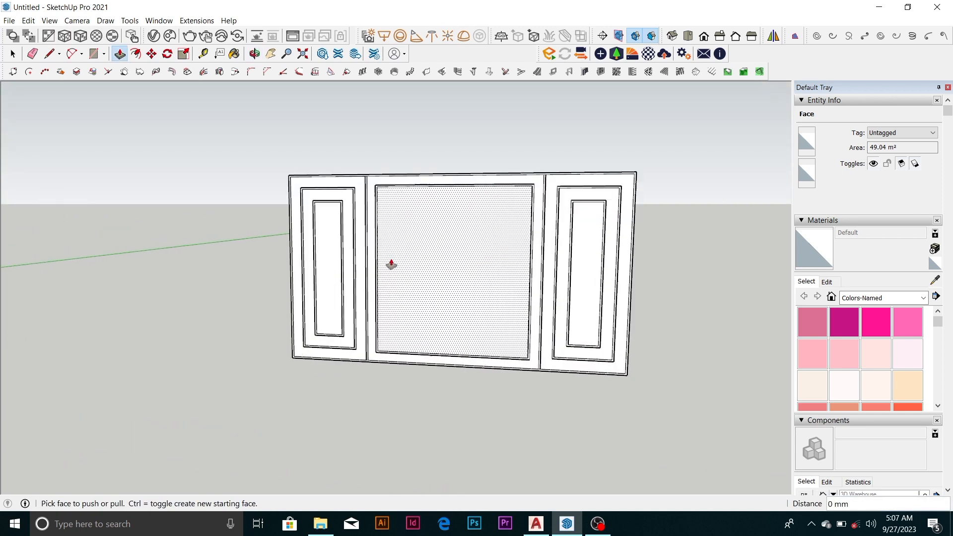
scroll(387, 276, "down", 3)
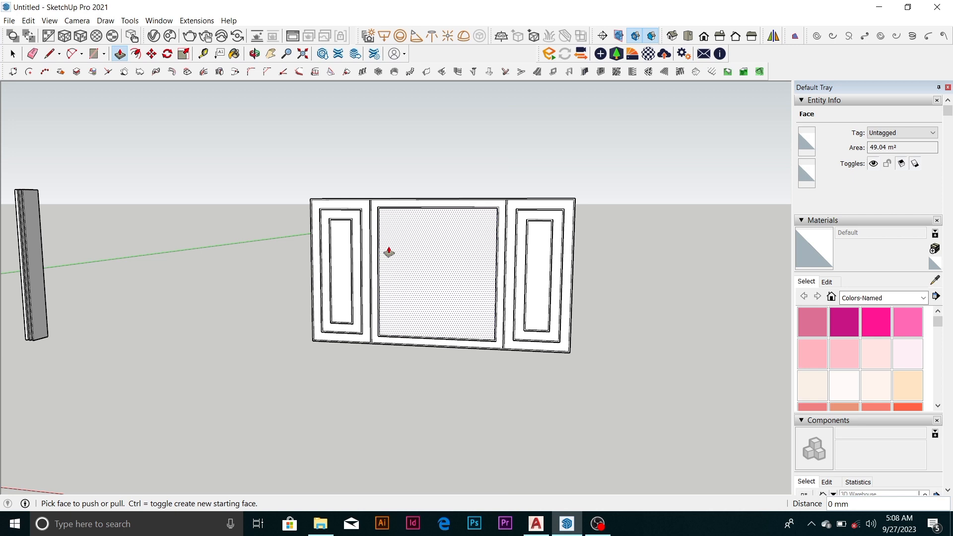
Draw a vertical line about 1759 mm long in the empty area beside the three-part frame
scroll(389, 252, "down", 5)
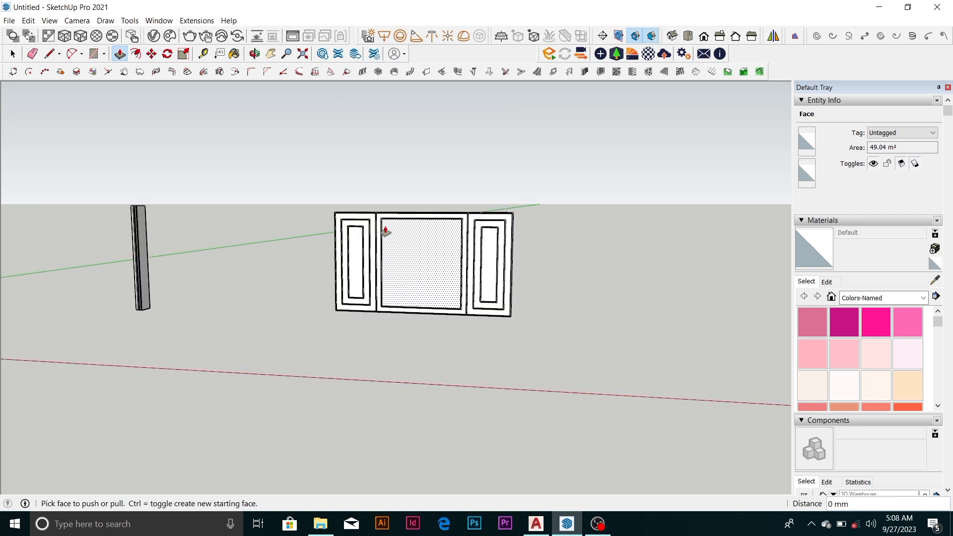
middle_click_drag(392, 240, 387, 328)
scroll(400, 264, "down", 3)
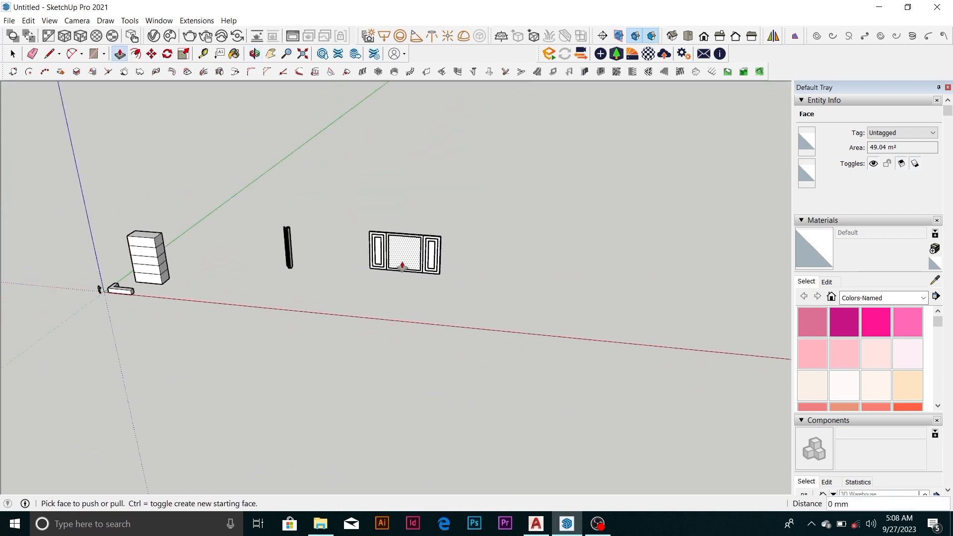
scroll(401, 254, "up", 4)
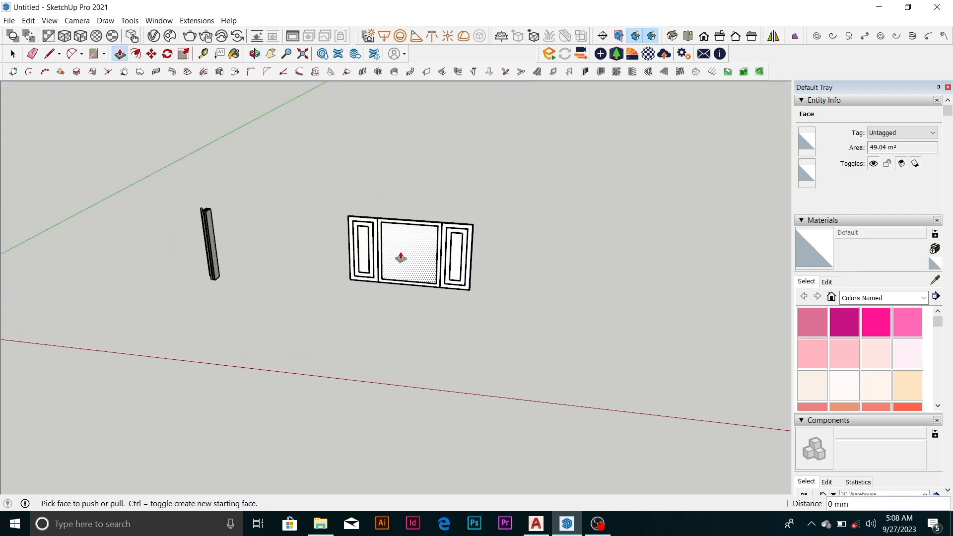
key("space")
scroll(392, 228, "down", 5)
scroll(457, 265, "up", 1)
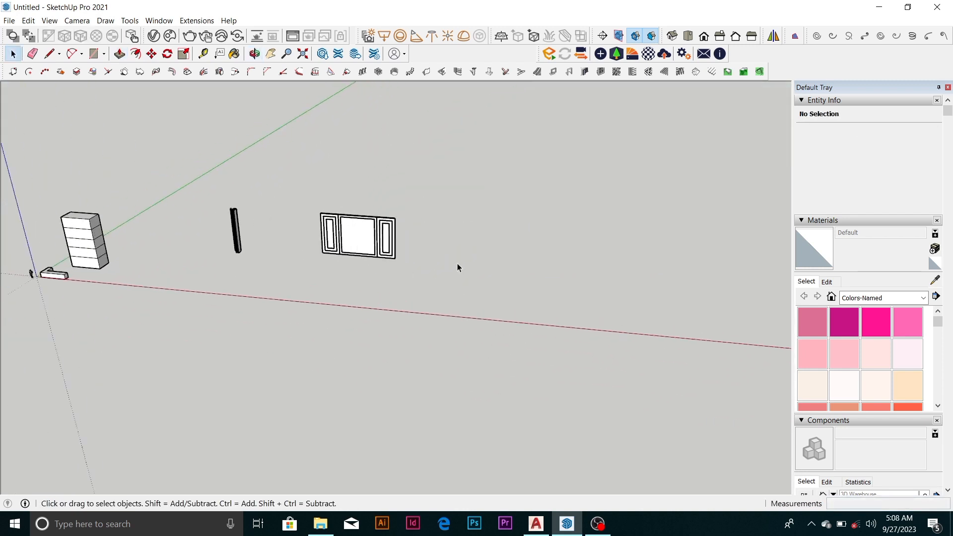
scroll(466, 271, "up", 4)
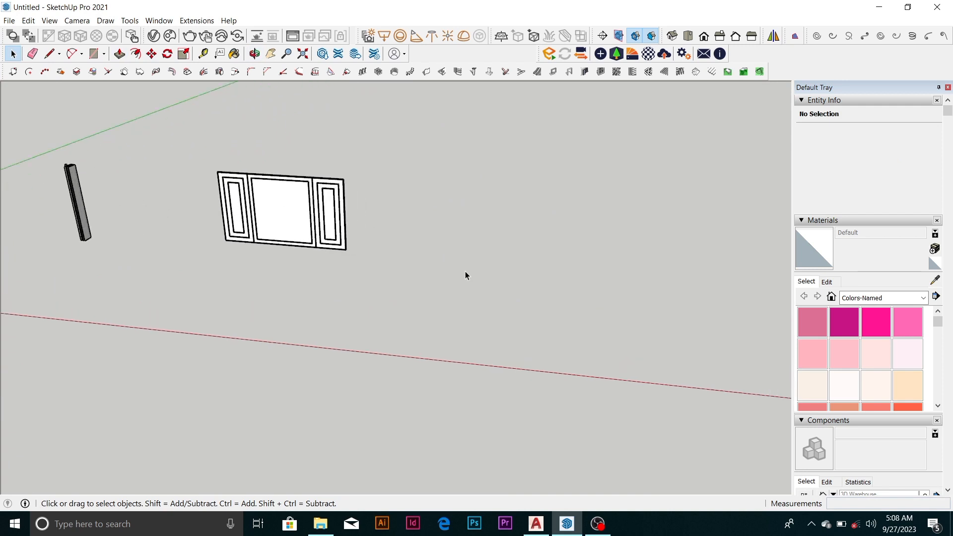
key("l")
left_click(477, 274)
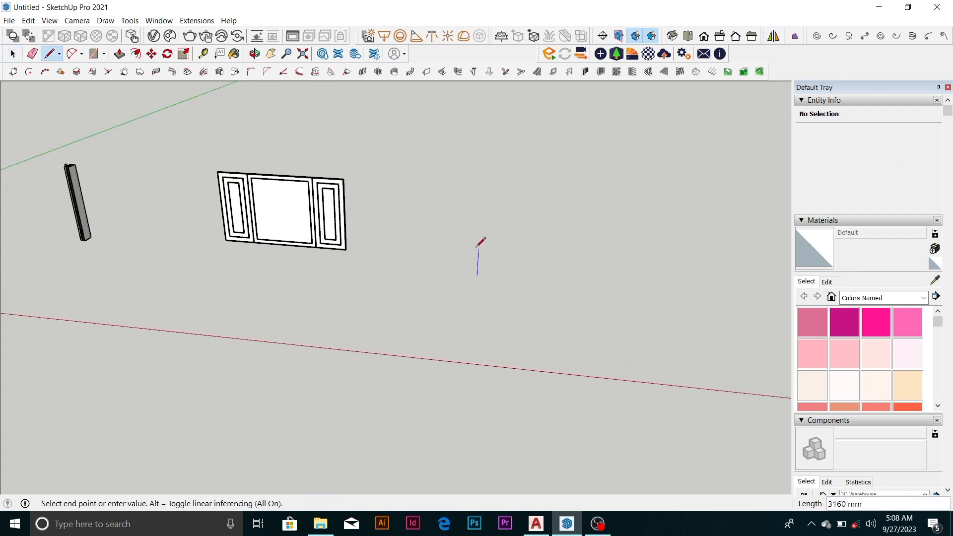
scroll(473, 257, "up", 3)
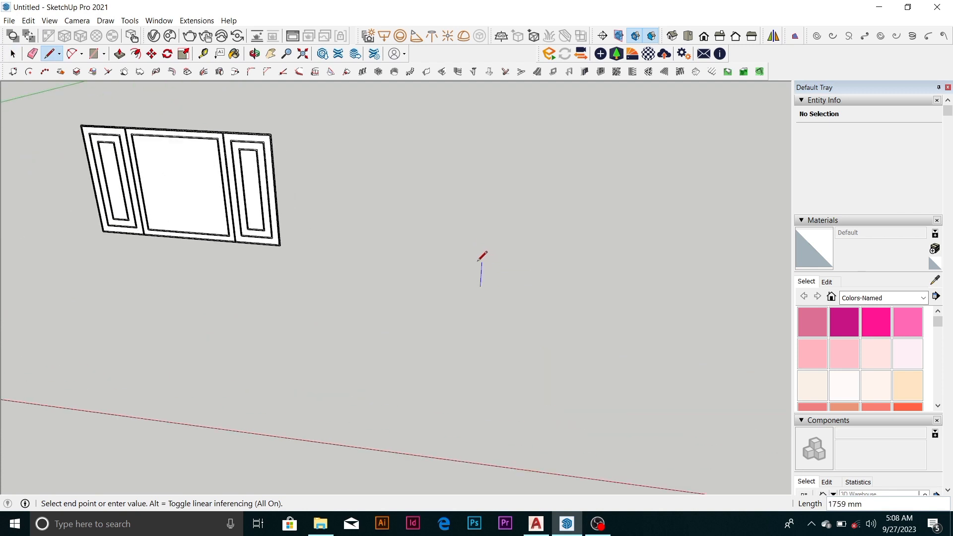
left_click(480, 262)
Continue the outline with a short top edge along the red axis and a shorter vertical edge down to the notch floor
scroll(526, 259, "up", 3)
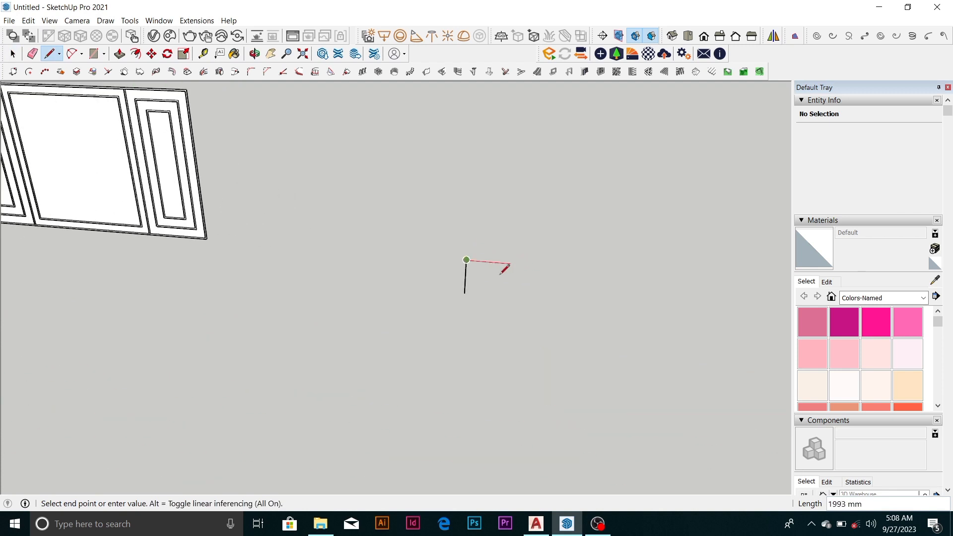
scroll(504, 269, "up", 2)
left_click(489, 258)
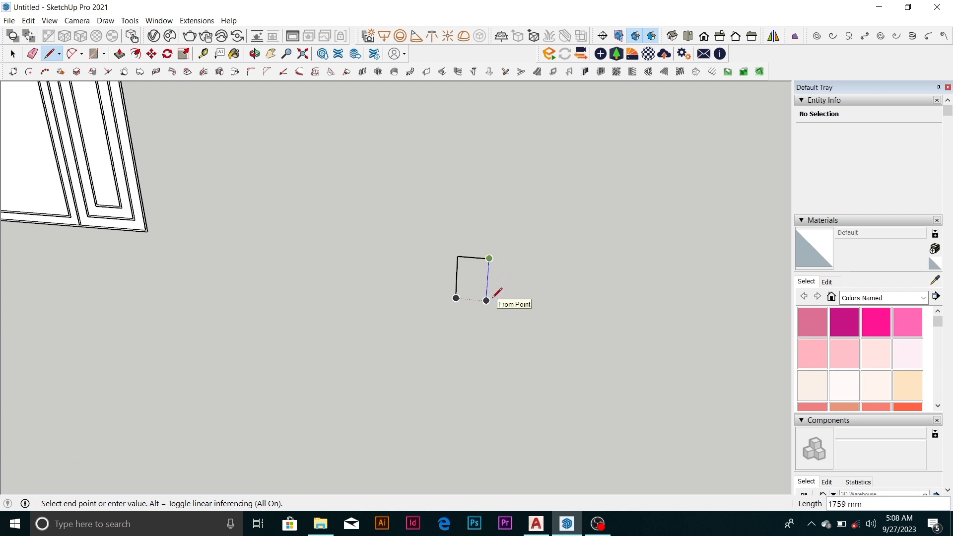
scroll(493, 285, "up", 5)
middle_click_drag(495, 281, 439, 291)
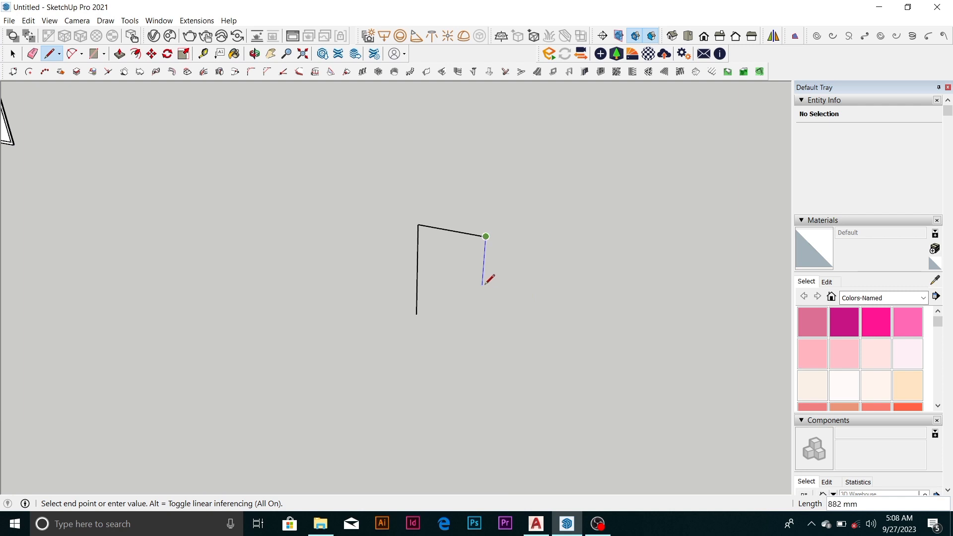
scroll(471, 216, "down", 3)
left_click(474, 259)
Draw the notch floor about 2027 mm long, followed by the second prong's inner side, top and long outer side
left_click(531, 266)
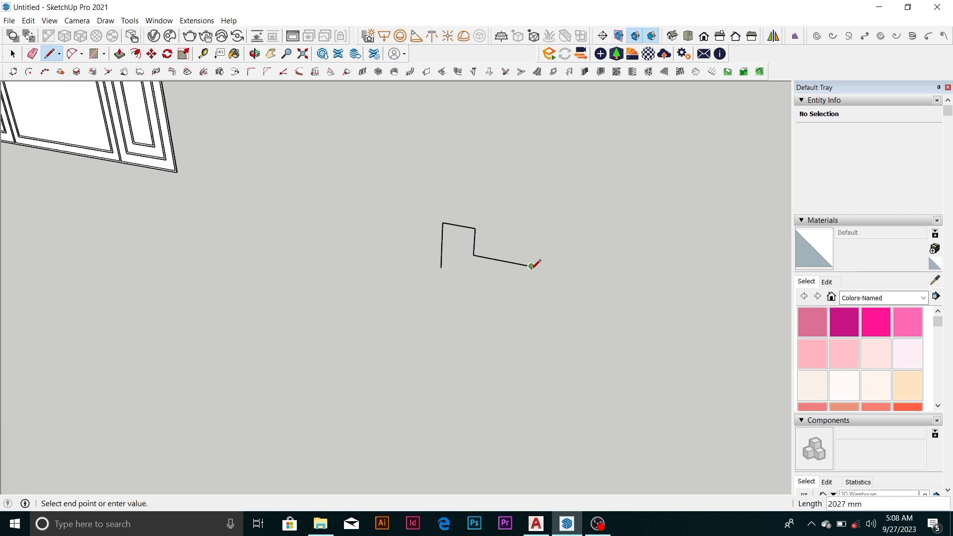
left_click(534, 239)
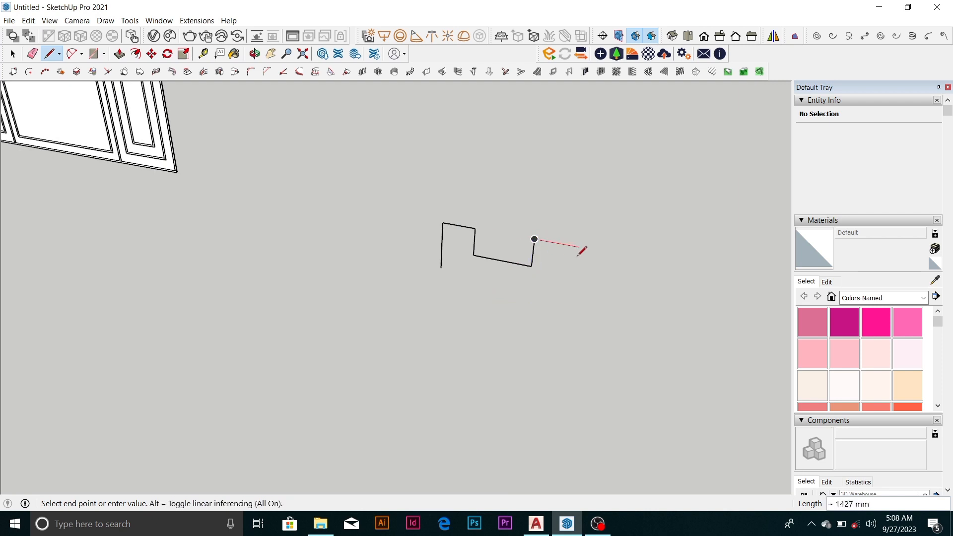
left_click(568, 245)
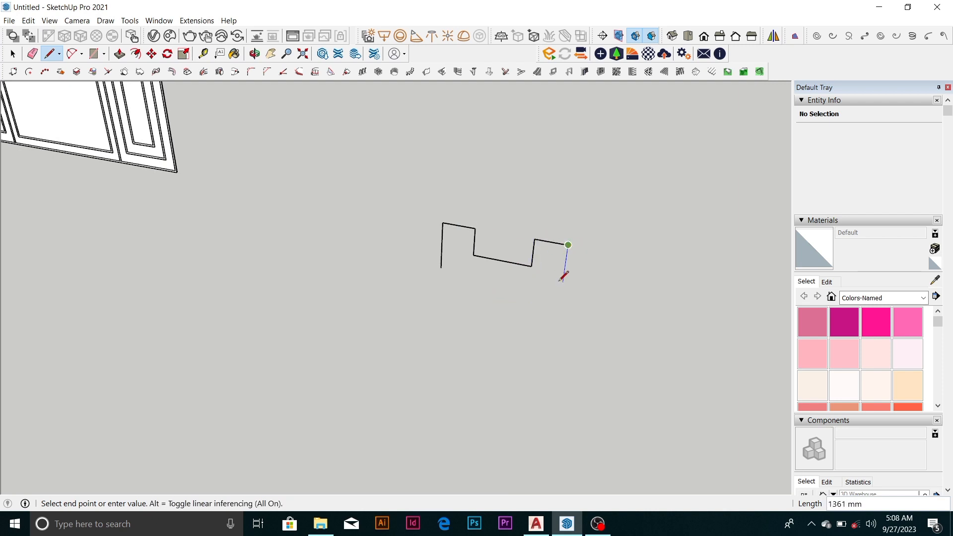
left_click(561, 300)
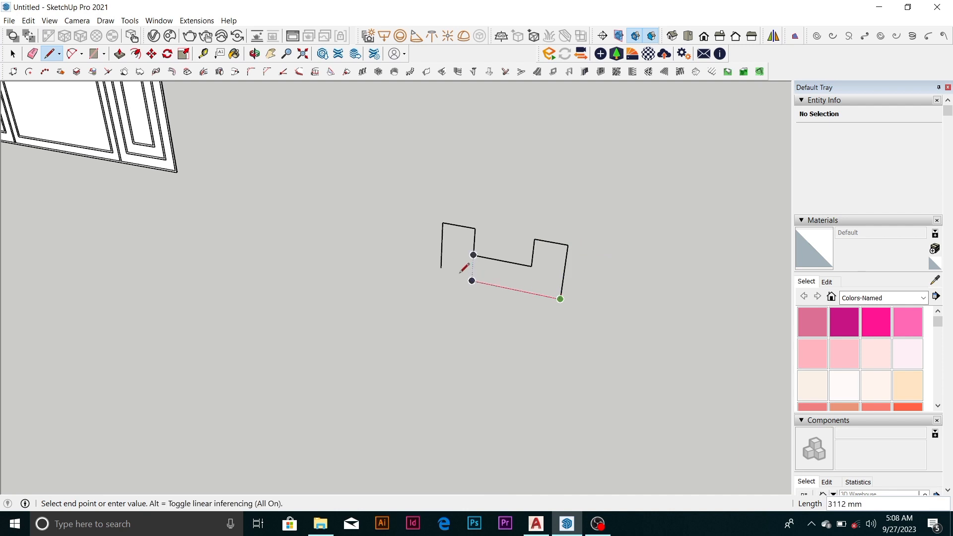
Close the U-shaped profile with a bottom edge about 4281 mm long and erase the overhanging line end
key("Escape")
left_click(440, 268)
left_click(562, 292)
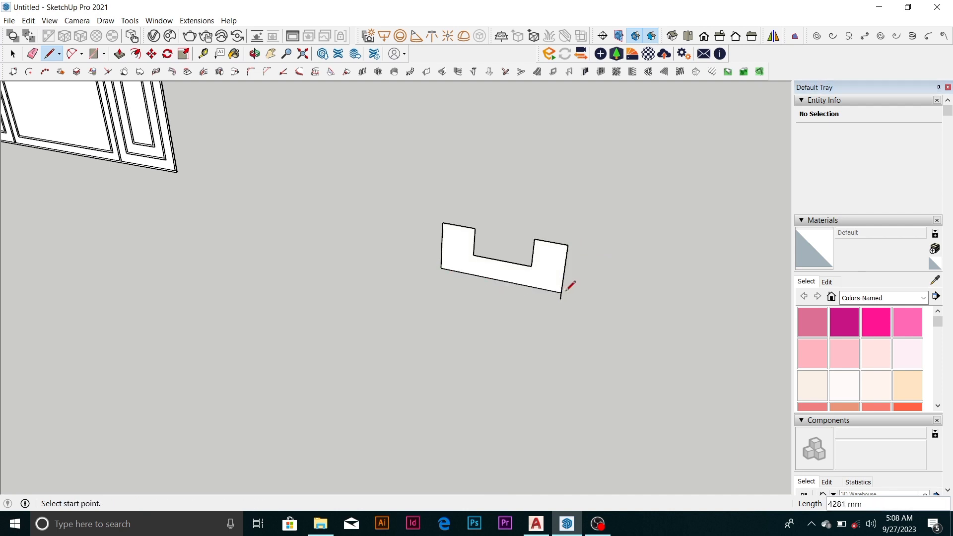
key("e")
scroll(565, 292, "up", 2)
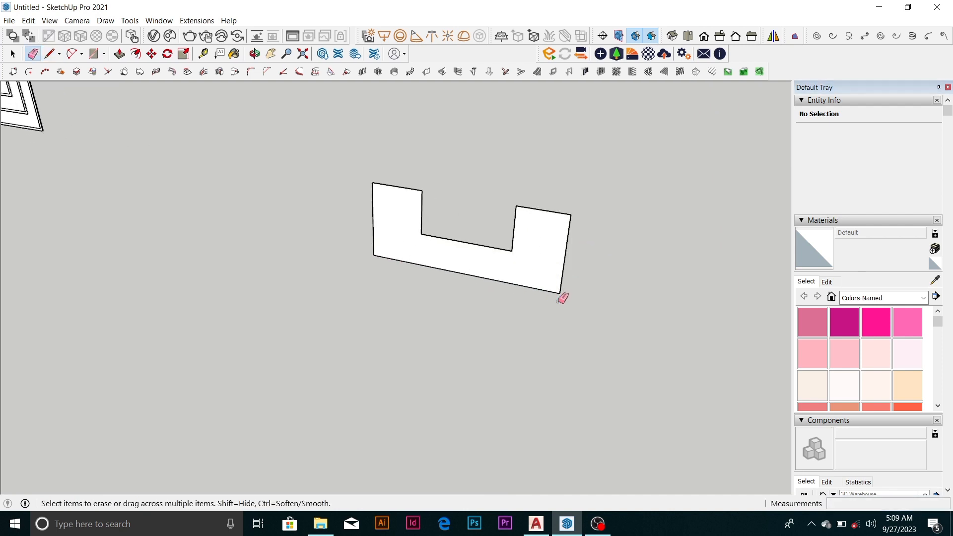
scroll(449, 221, "up", 4)
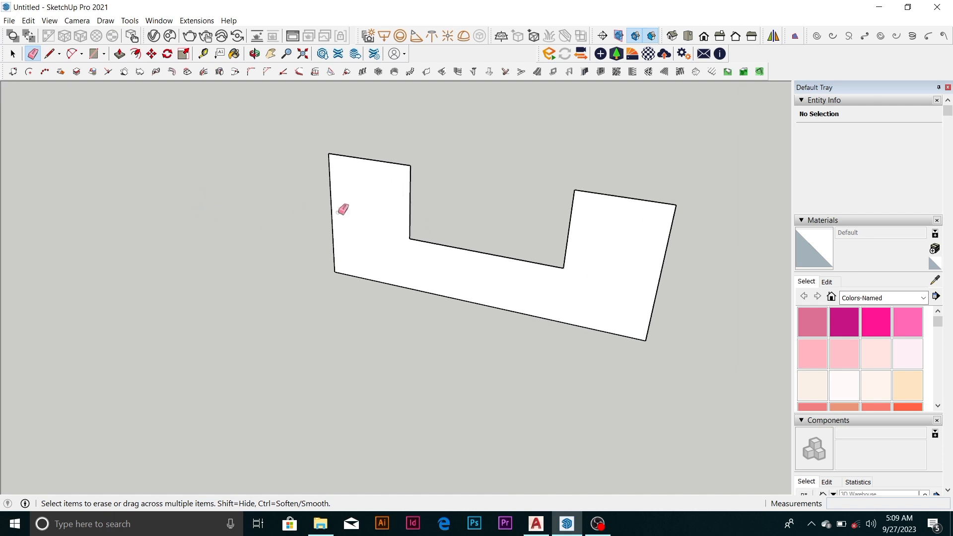
key("c")
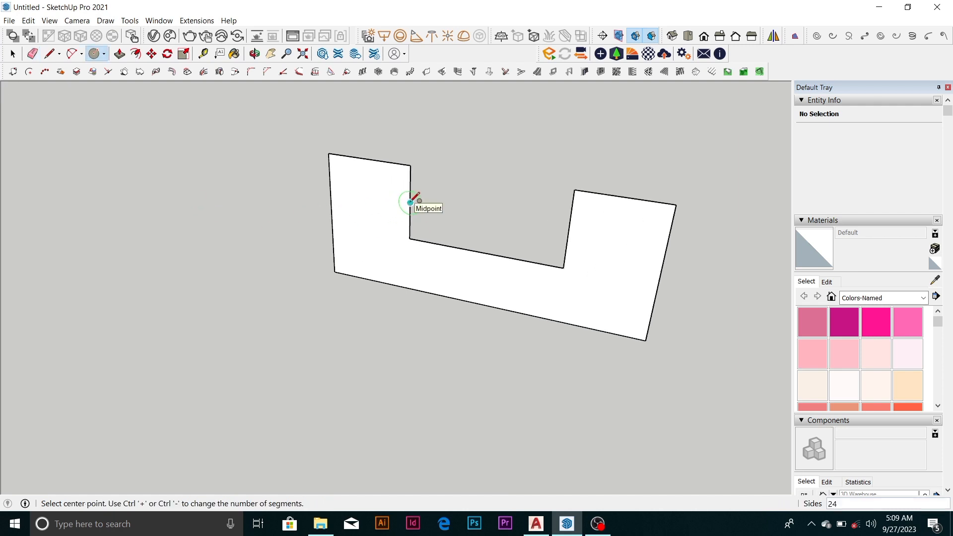
left_click(410, 202)
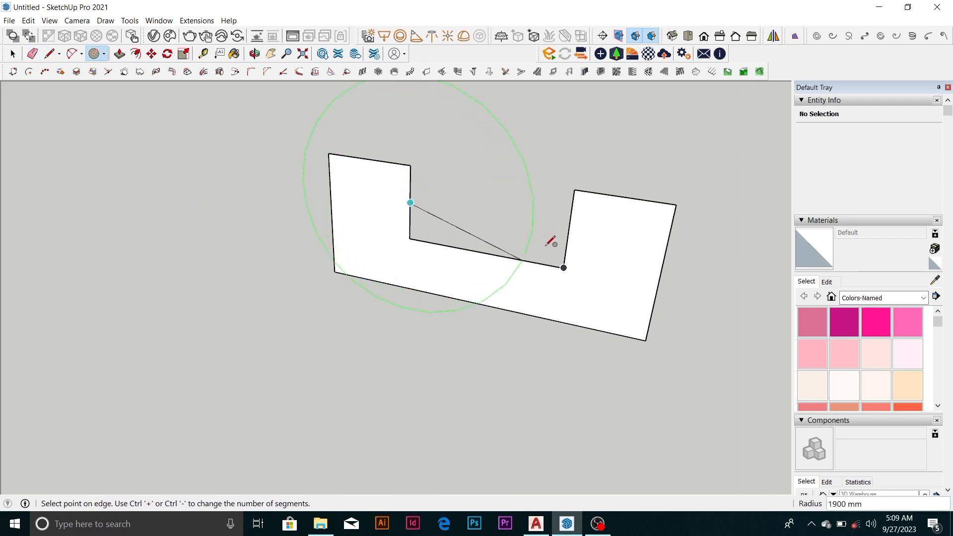
key("Escape")
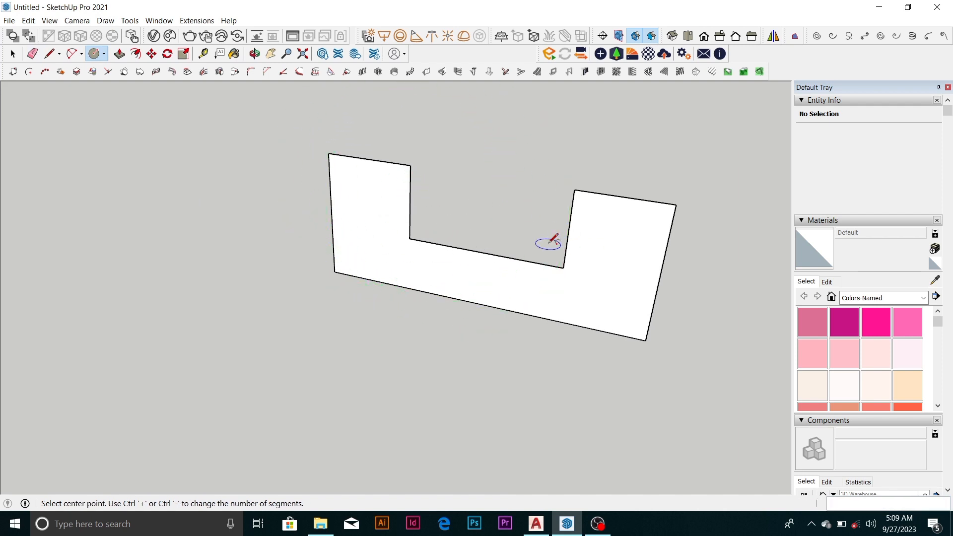
Draw a downward two-point arc between the midpoints of the notch's two sides with a bulge of about 669 mm
key("a")
left_click(410, 202)
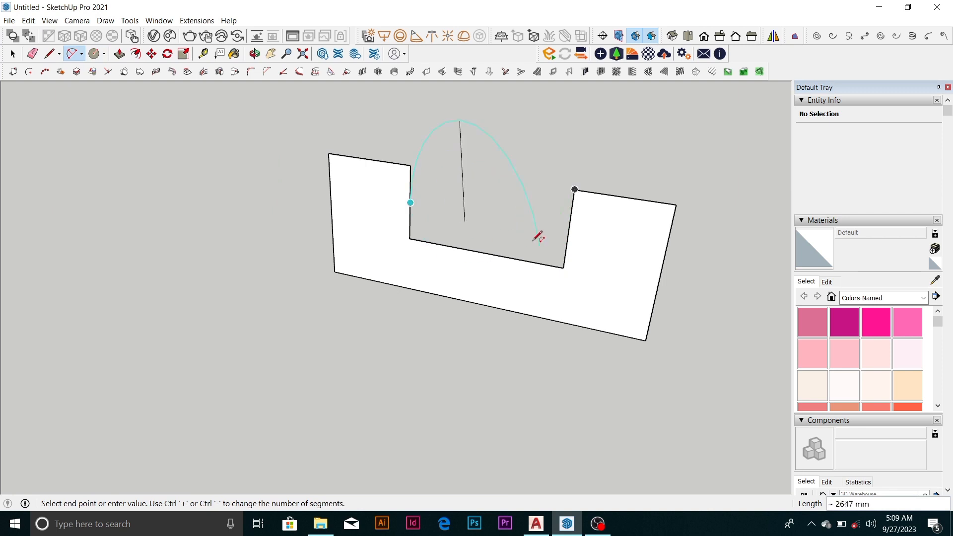
left_click(568, 230)
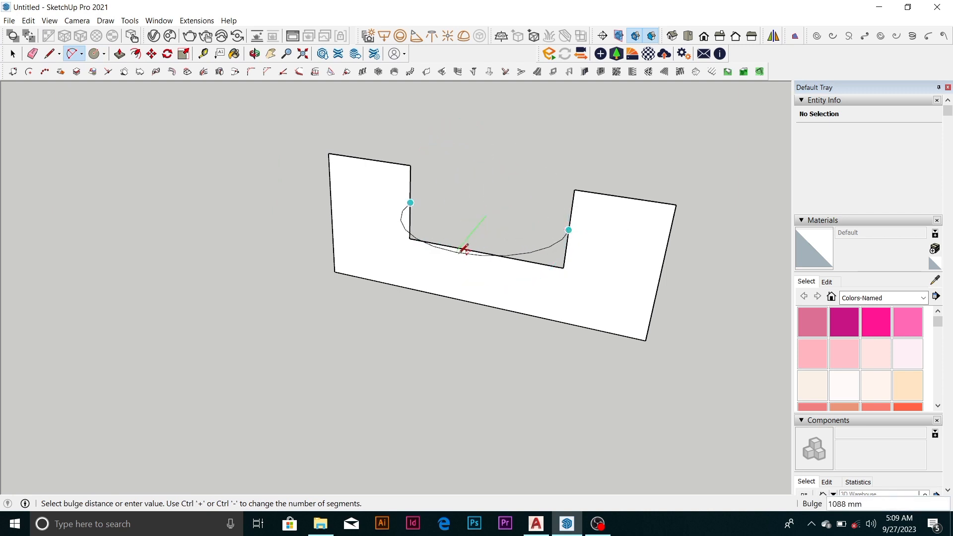
left_click(498, 265)
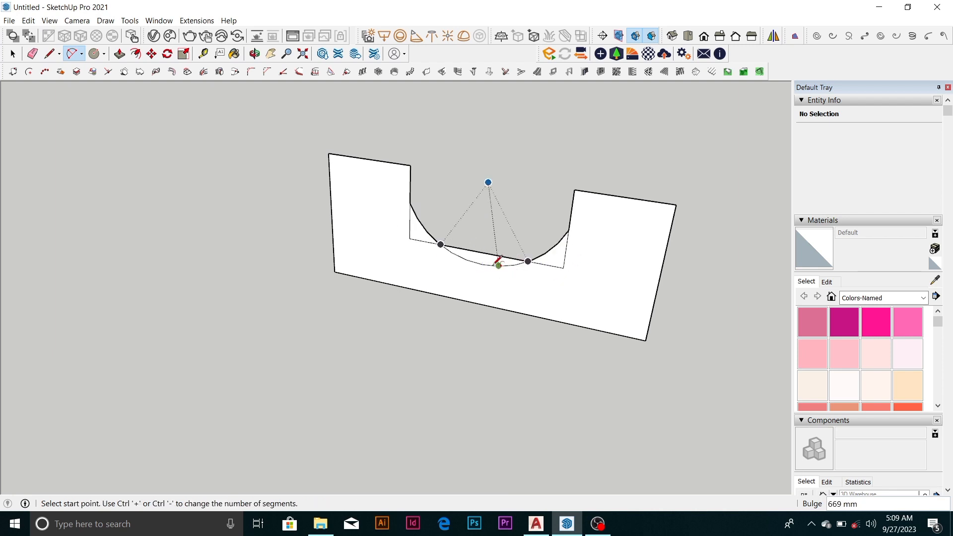
Erase the leftover straight edges around the arc so that the notch becomes a rounded cutout
key("e")
mouse_move(421, 233)
left_mouse_down()
mouse_move(414, 219)
mouse_move(417, 231)
left_mouse_up()
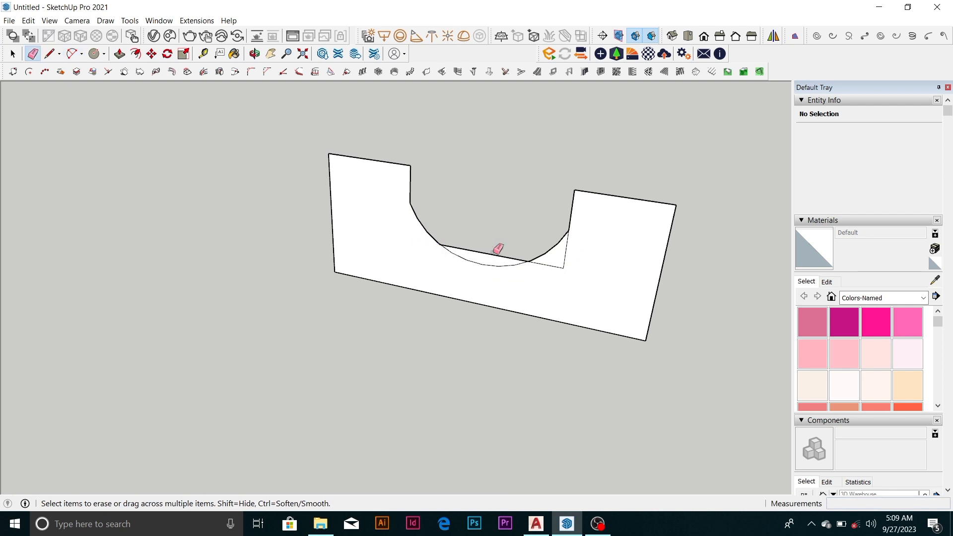
left_click_drag(548, 263, 552, 265)
left_click(562, 264)
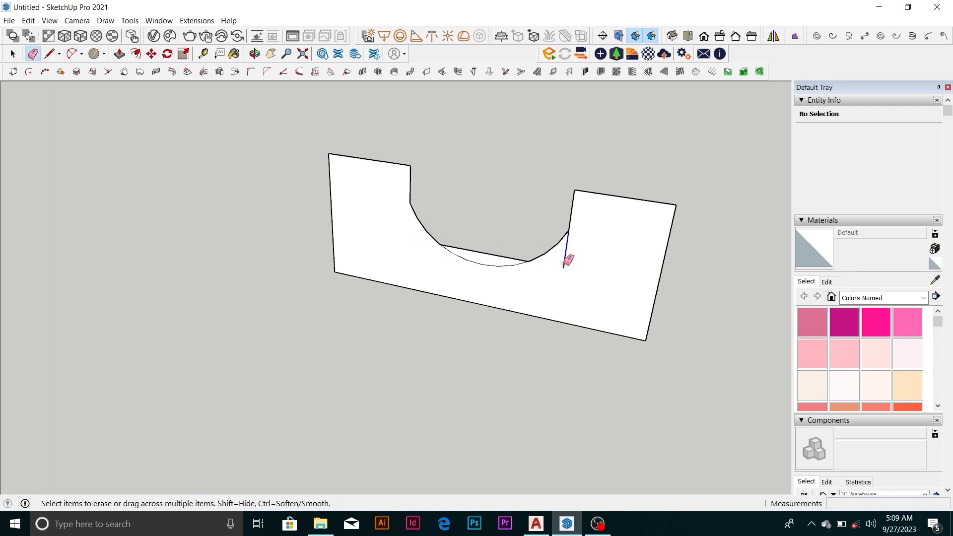
left_click(498, 255)
scroll(467, 191, "down", 3)
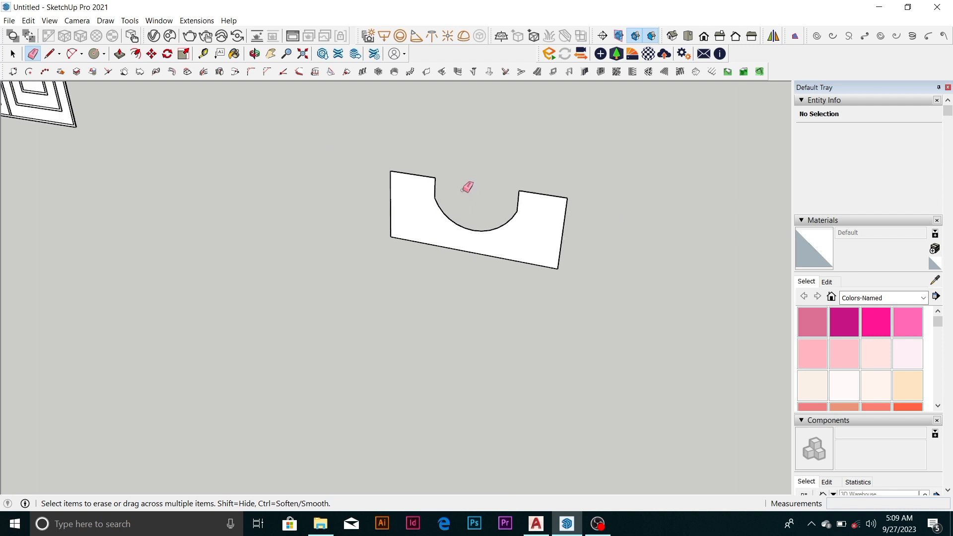
Paint the notched face with 0007_MistyRose from the Colors-Named materials
key("space")
scroll(484, 247, "up", 2)
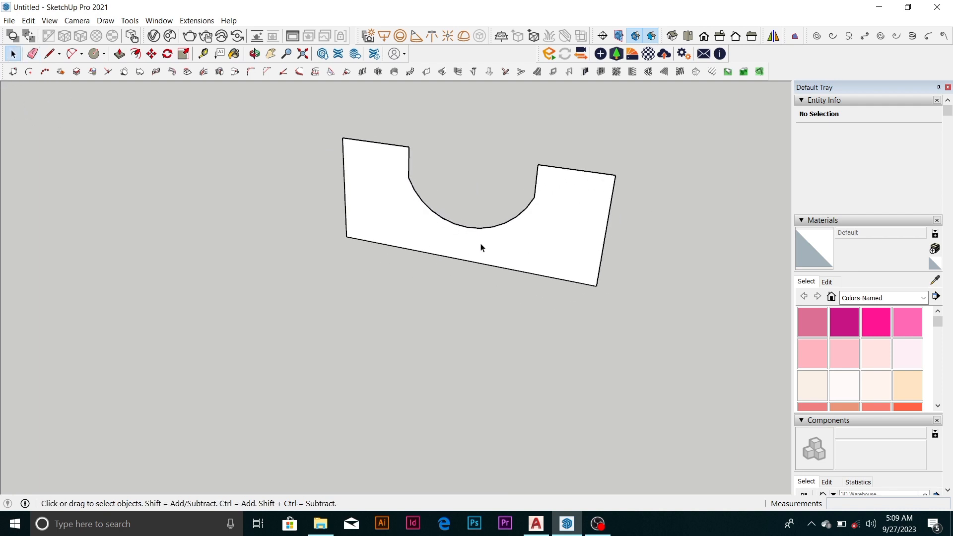
scroll(482, 208, "down", 3)
left_click(505, 226)
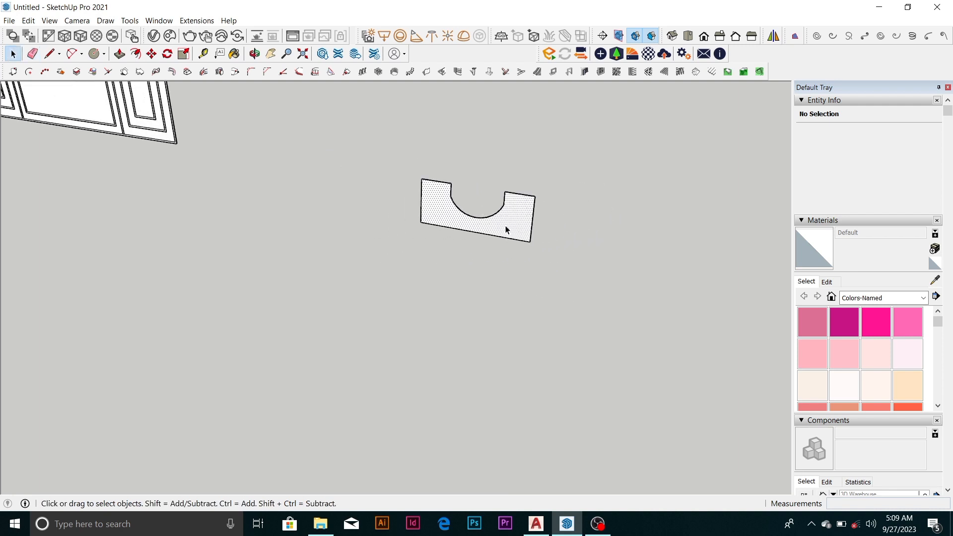
scroll(502, 227, "up", 1)
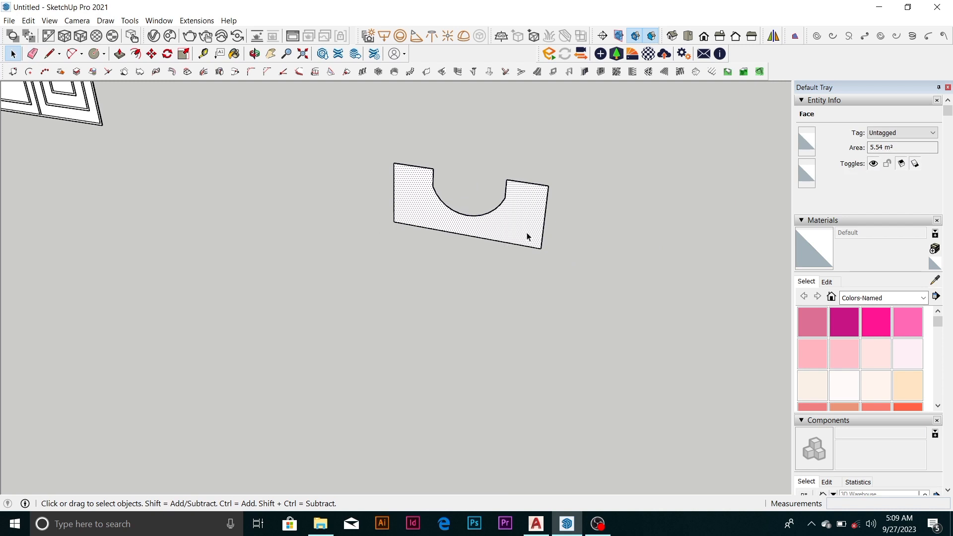
left_click(923, 297)
left_click(877, 347)
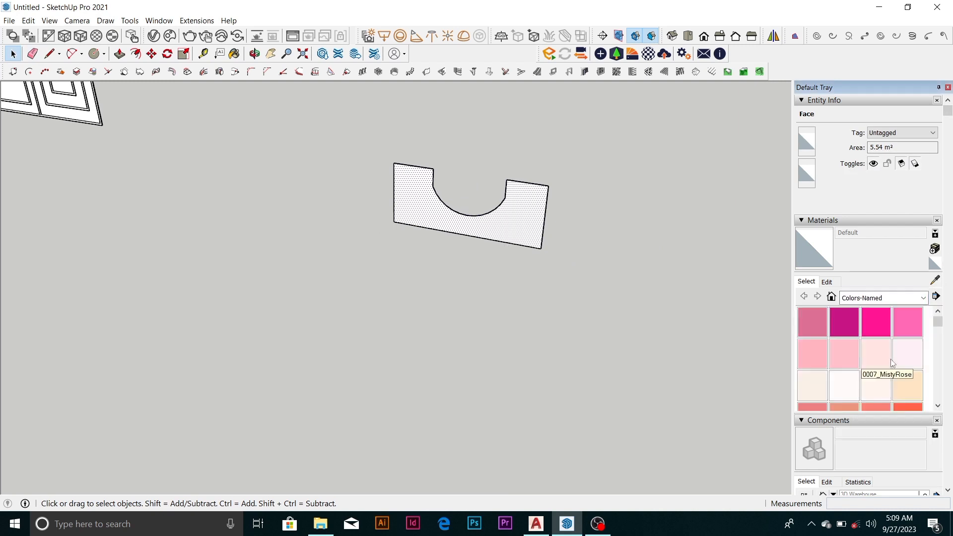
left_click(877, 353)
left_click(493, 217)
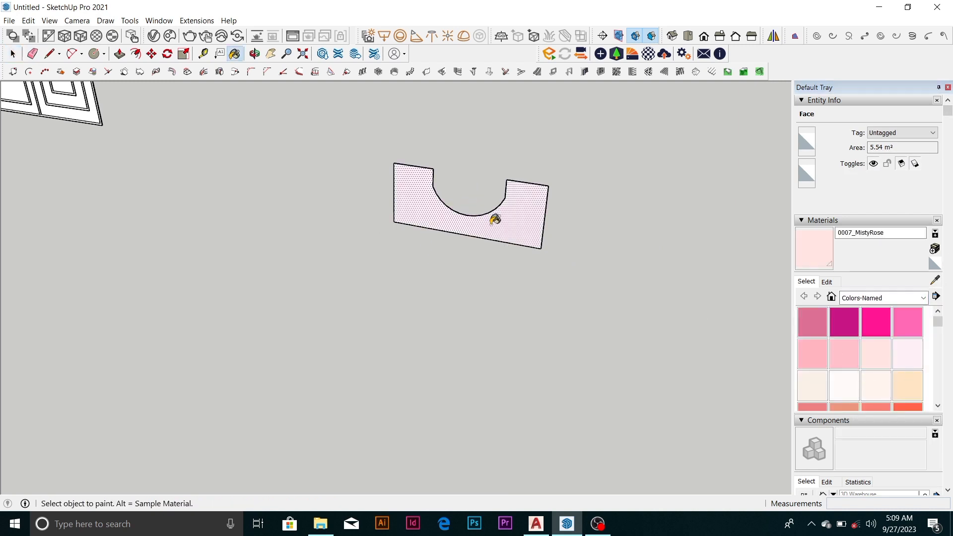
Paint the notched face with Grass Dark Green from the Landscaping, Fencing and Vegetation materials
key("space")
scroll(508, 232, "up", 1)
scroll(510, 228, "down", 2)
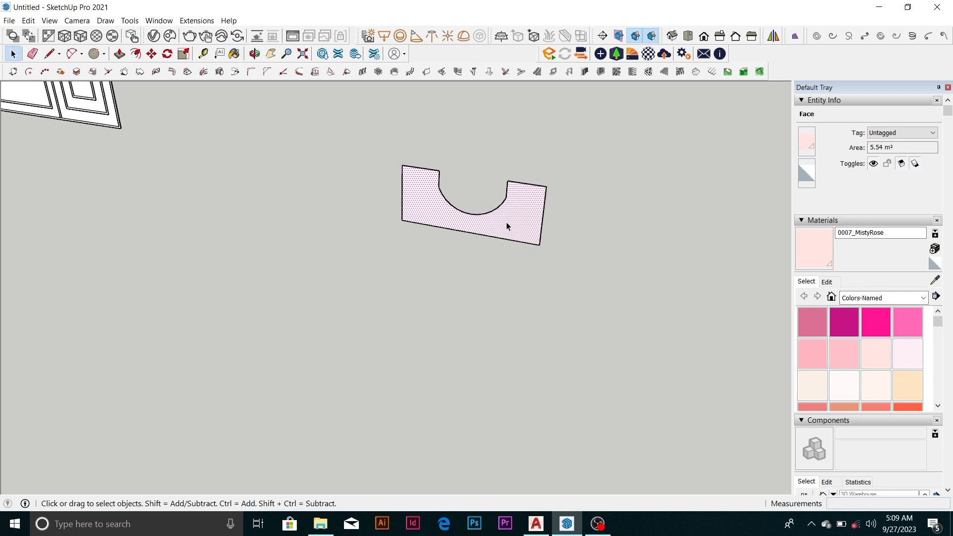
left_click(923, 298)
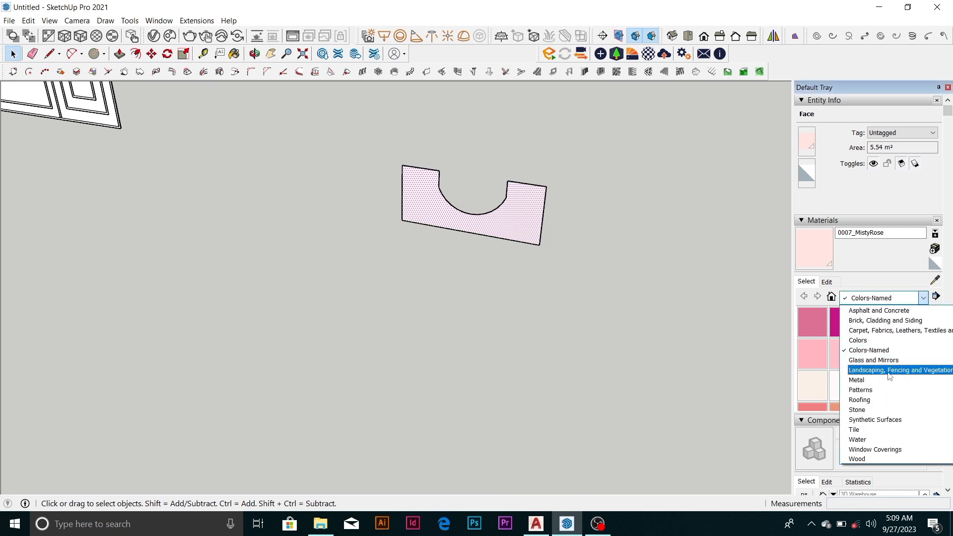
left_click(890, 371)
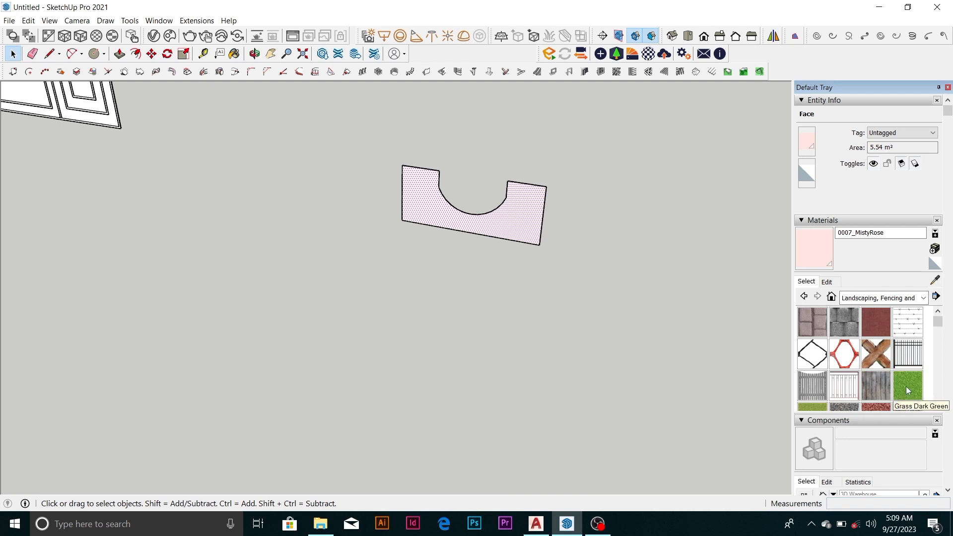
left_click(907, 385)
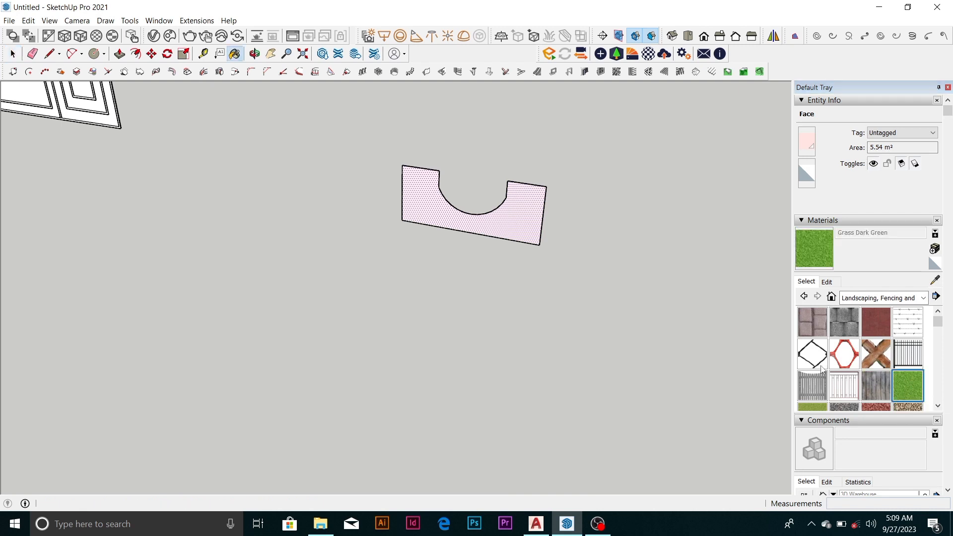
left_click(525, 228)
key("space")
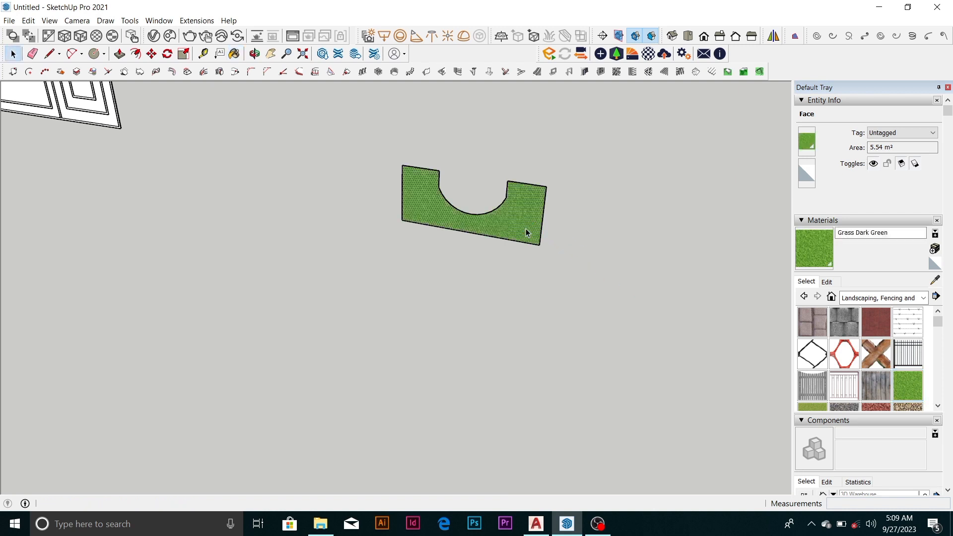
Clear the selection and Push/Pull the grass-covered notched face outward by about 4402 mm into a solid block
key("p")
key("Escape")
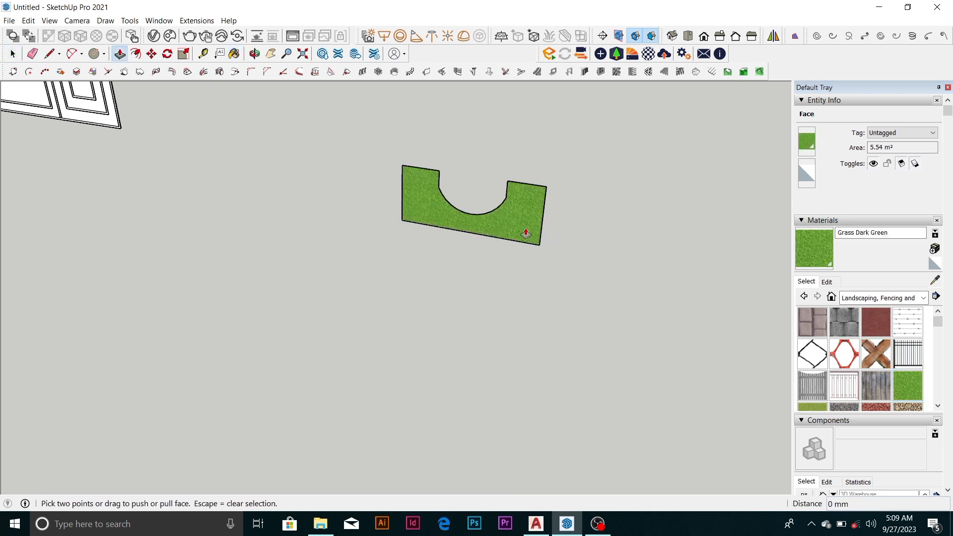
key("space")
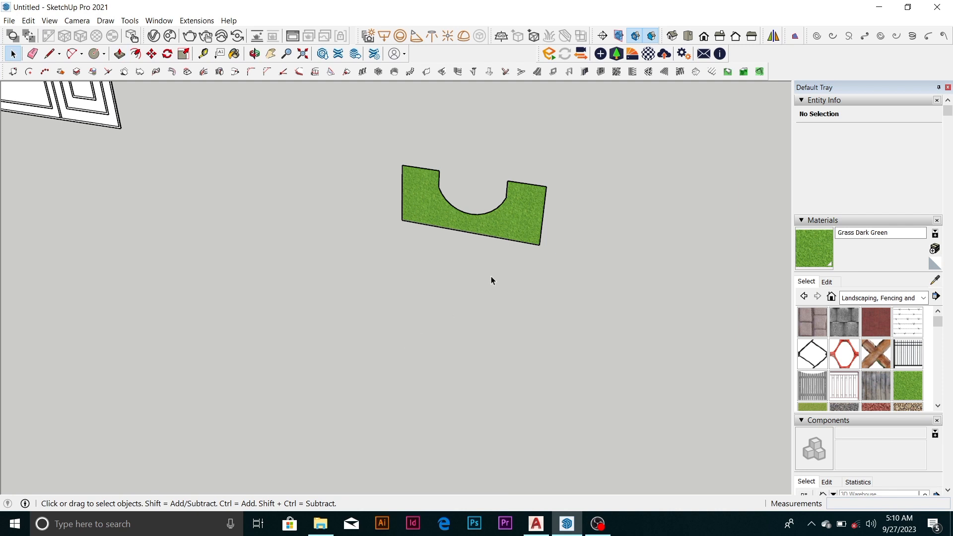
key("p")
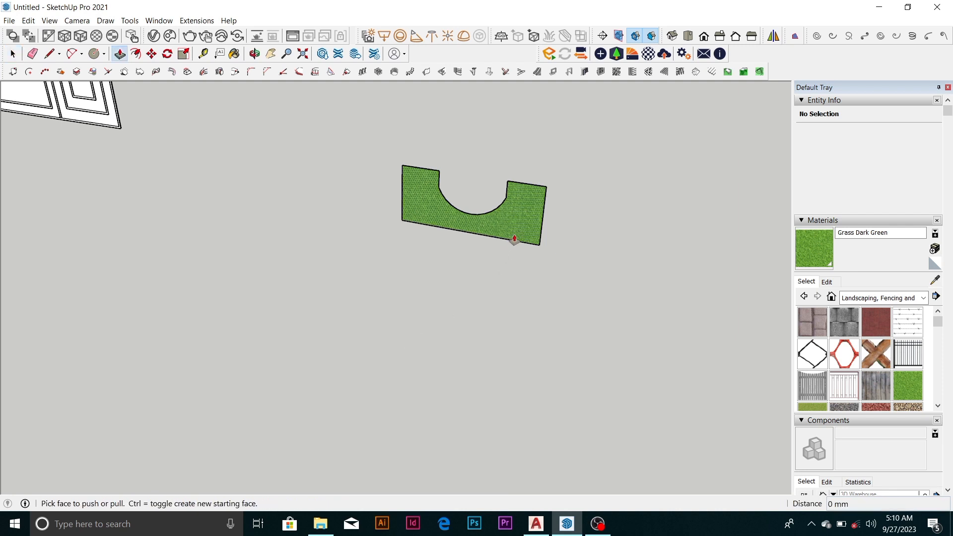
left_click(514, 239)
left_click(514, 239)
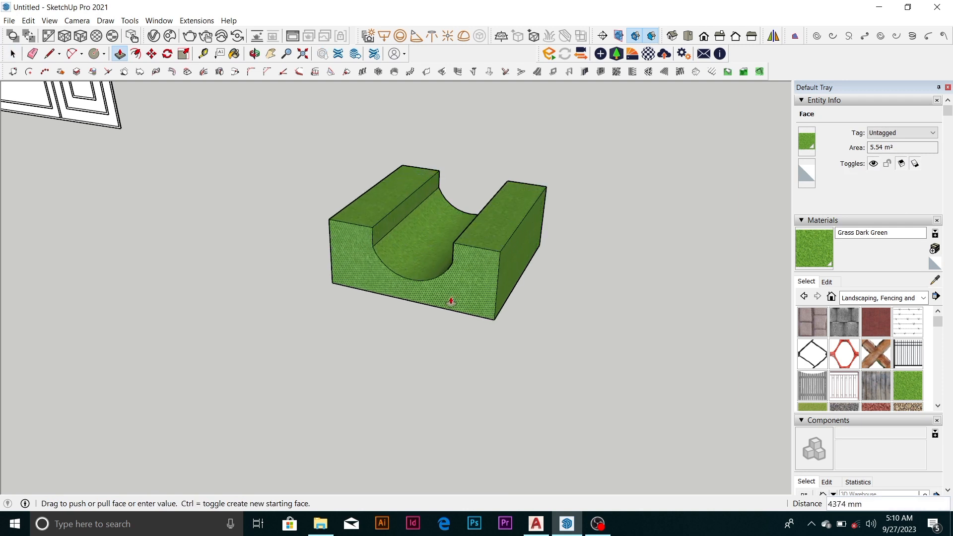
left_click(450, 301)
Examine the extruded block's rounded channel and grass texture from several angles and distances
scroll(493, 225, "down", 3)
scroll(503, 209, "down", 3)
middle_click_drag(503, 210, 566, 274)
scroll(505, 250, "up", 3)
scroll(493, 247, "up", 3)
scroll(425, 277, "up", 2)
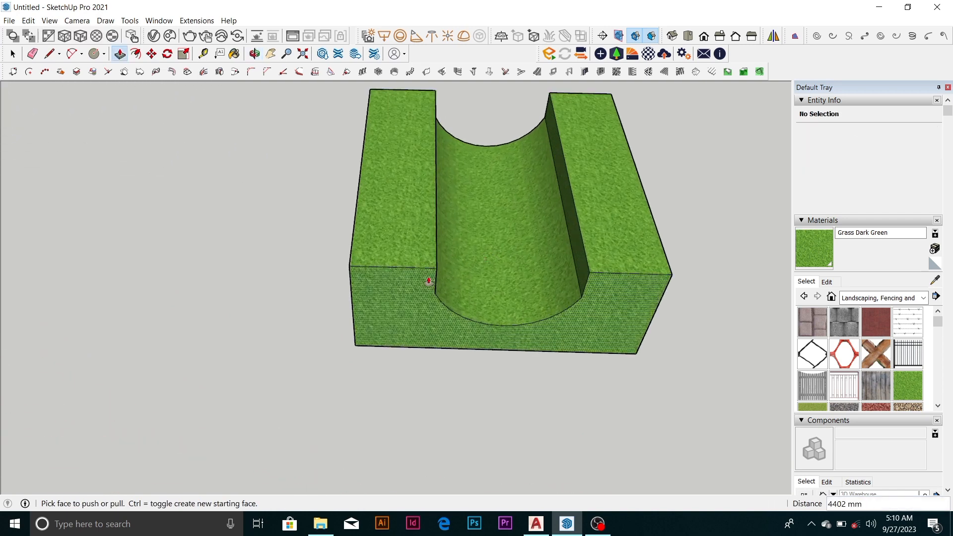
middle_click_drag(425, 277, 480, 250)
scroll(455, 215, "down", 5)
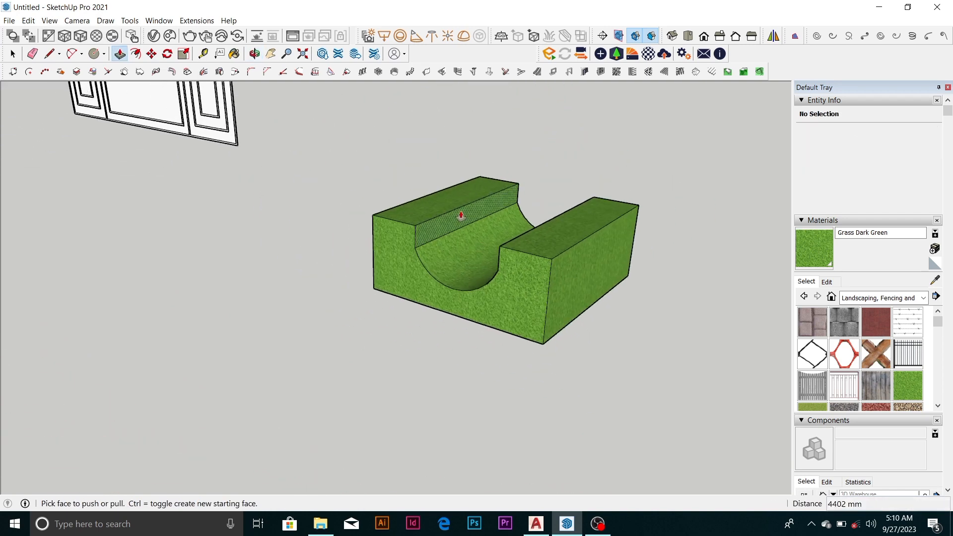
middle_click_drag(434, 228, 481, 329)
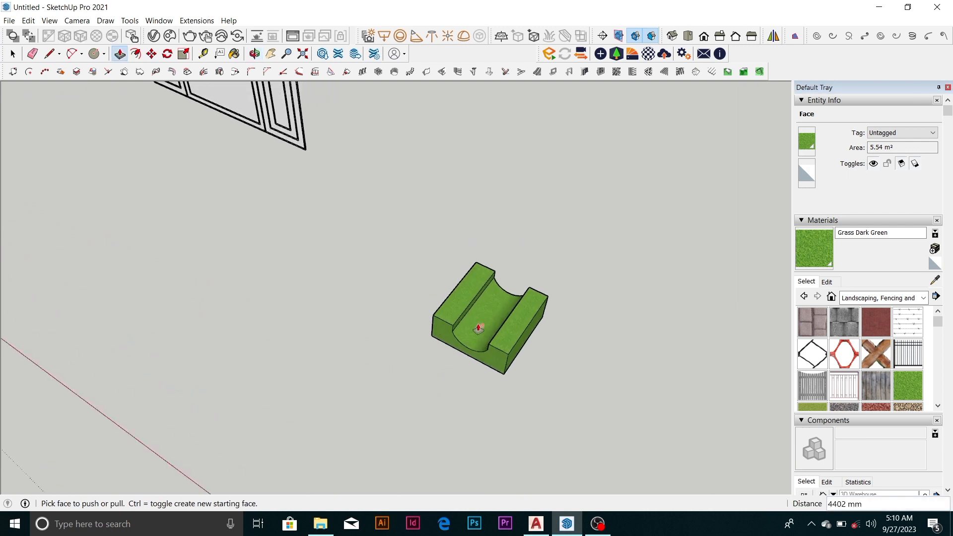
scroll(485, 319, "up", 4)
scroll(450, 282, "down", 4)
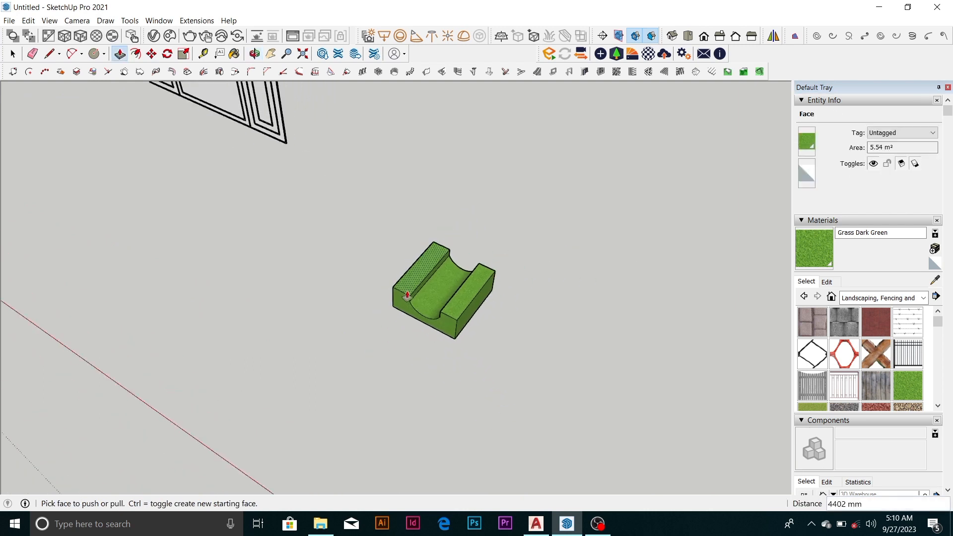
scroll(437, 292, "up", 4)
scroll(439, 290, "down", 5)
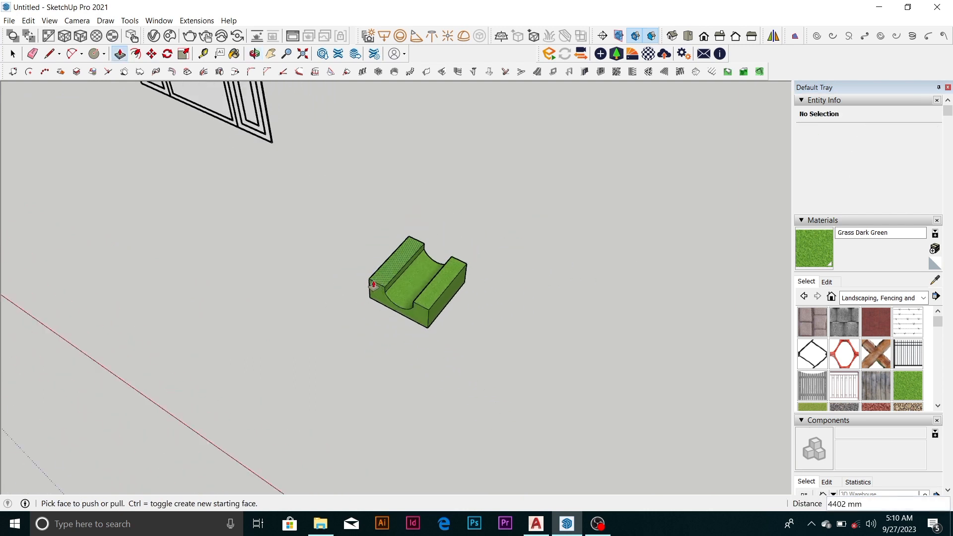
Draw a flat rectangle about 2703 by 1800 mm in the empty area beside the grass block
key("space")
scroll(497, 252, "up", 2)
scroll(501, 273, "up", 2)
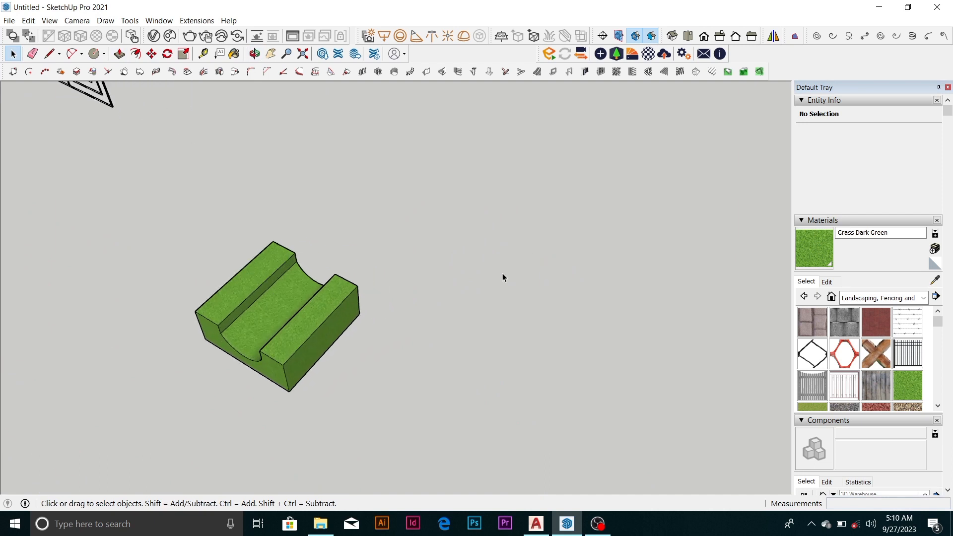
scroll(512, 244, "up", 3)
key("r")
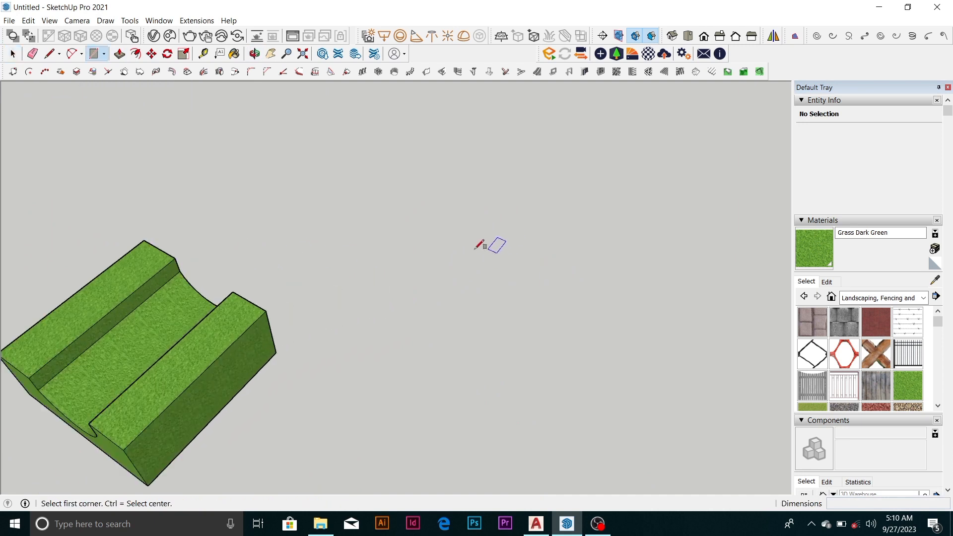
left_click(479, 242)
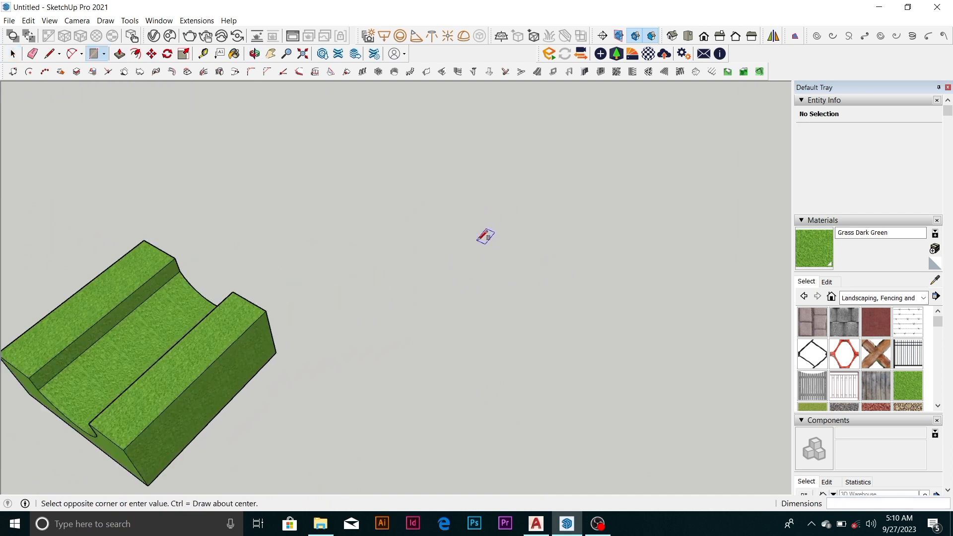
left_click(583, 238)
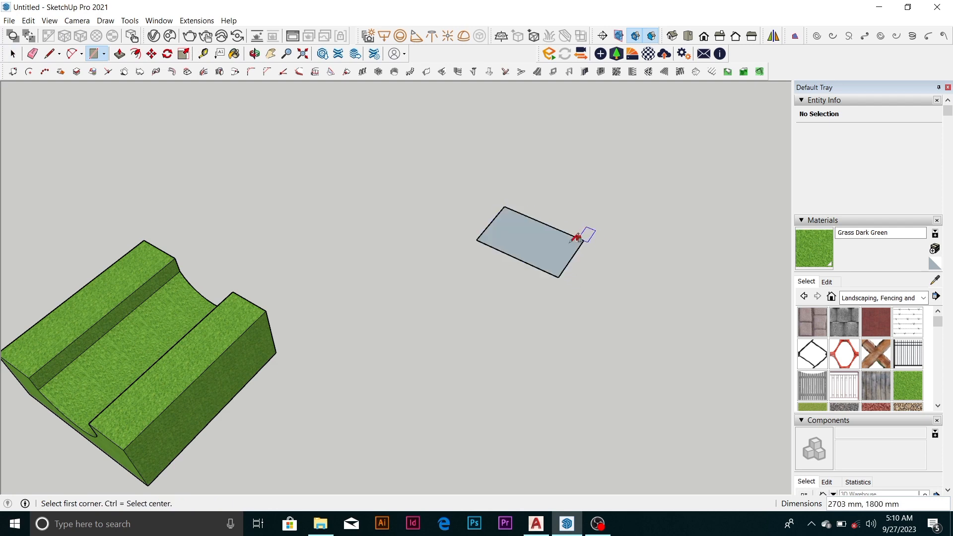
key("space")
Reverse the new rectangle's face so that its front side points up
scroll(556, 244, "up", 2)
scroll(556, 243, "up", 1)
right_click(517, 263)
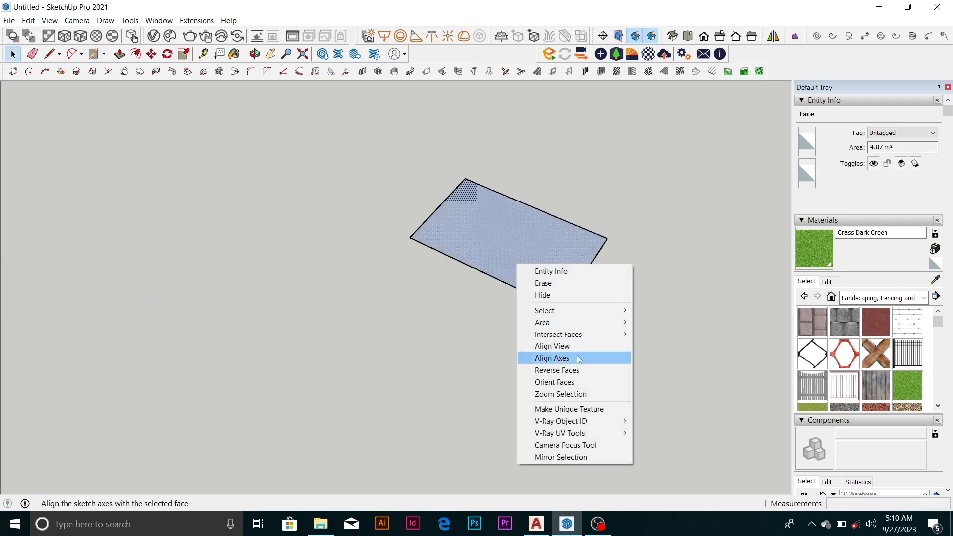
left_click(556, 370)
Offset the rectangle's outline inward by 150 mm to form a border
scroll(536, 247, "up", 3)
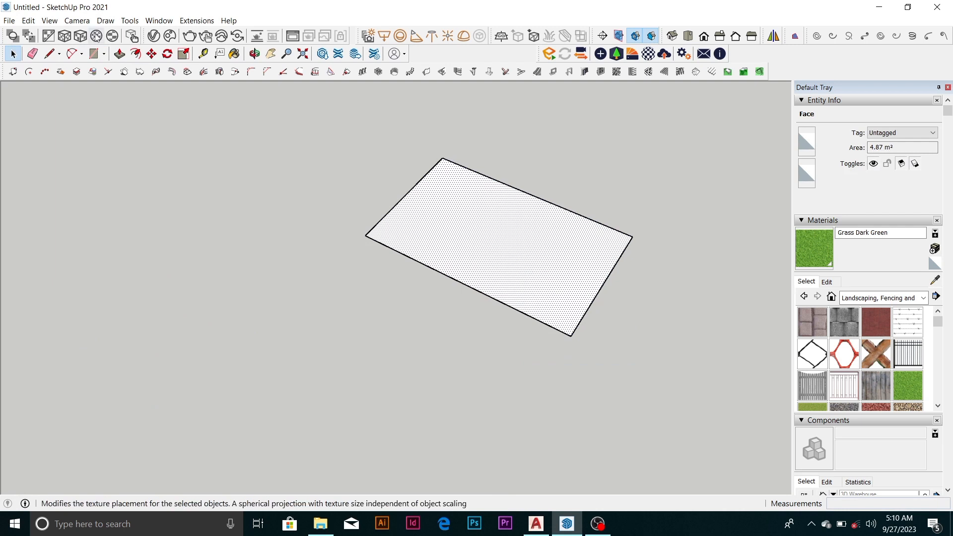
left_click(136, 53)
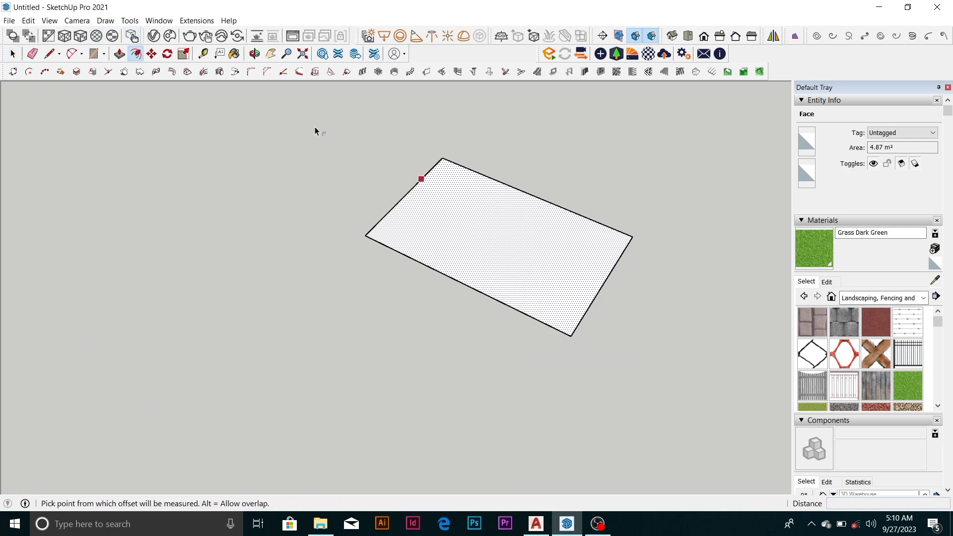
left_click(419, 186)
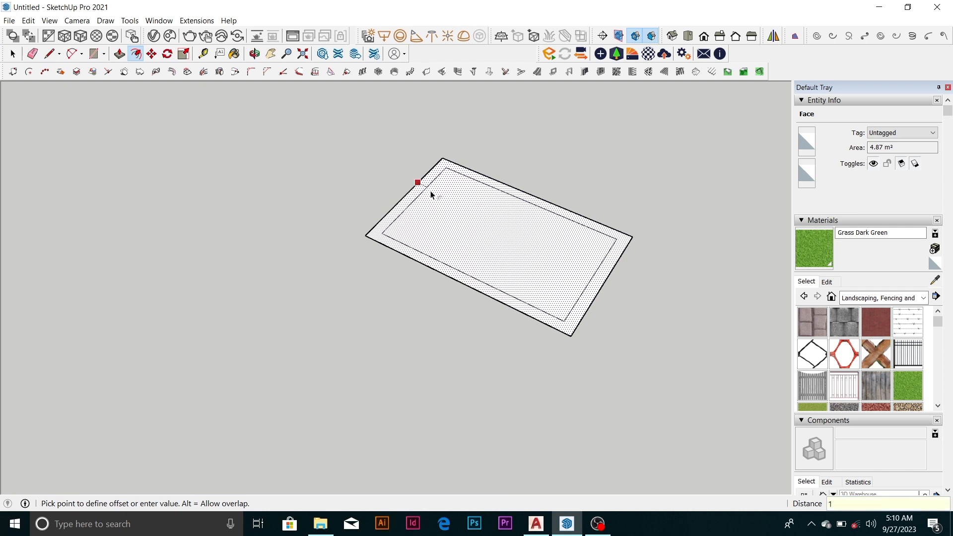
left_click(431, 195)
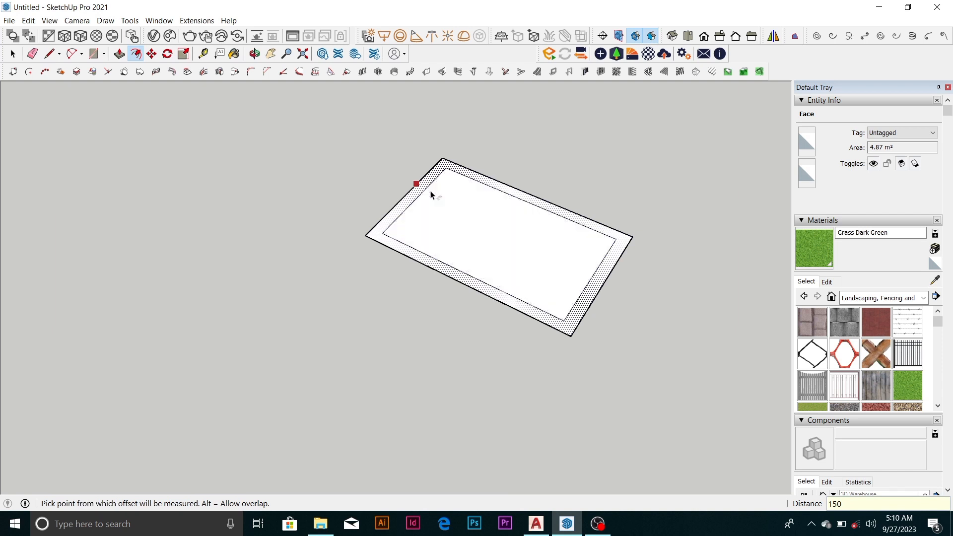
key("space")
Push/Pull the border face up 400 mm to form the walls of an open box
scroll(498, 254, "up", 2)
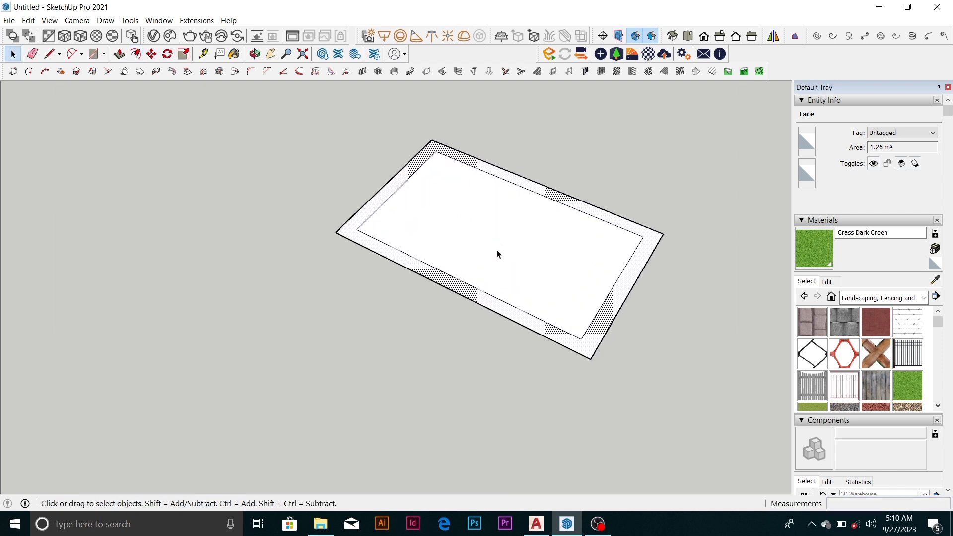
key("p")
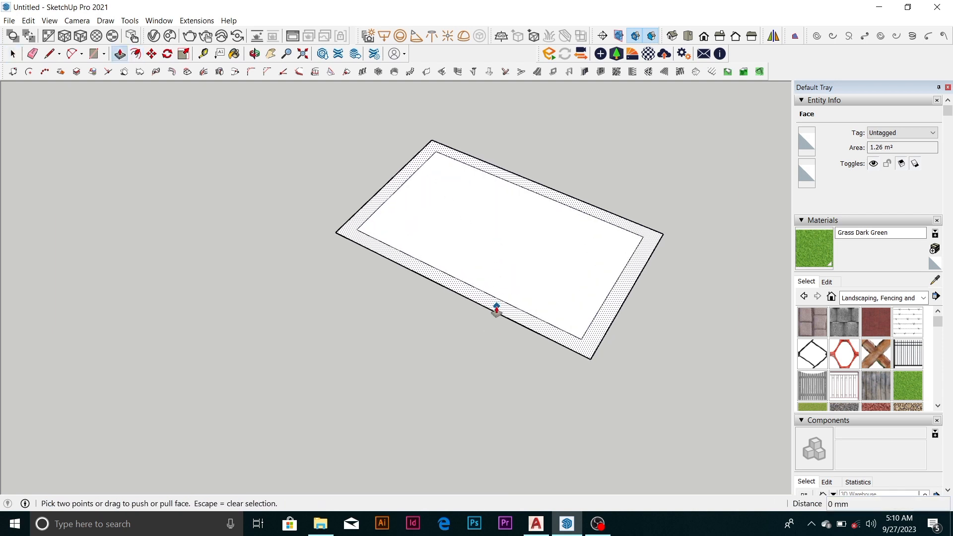
left_click(496, 307)
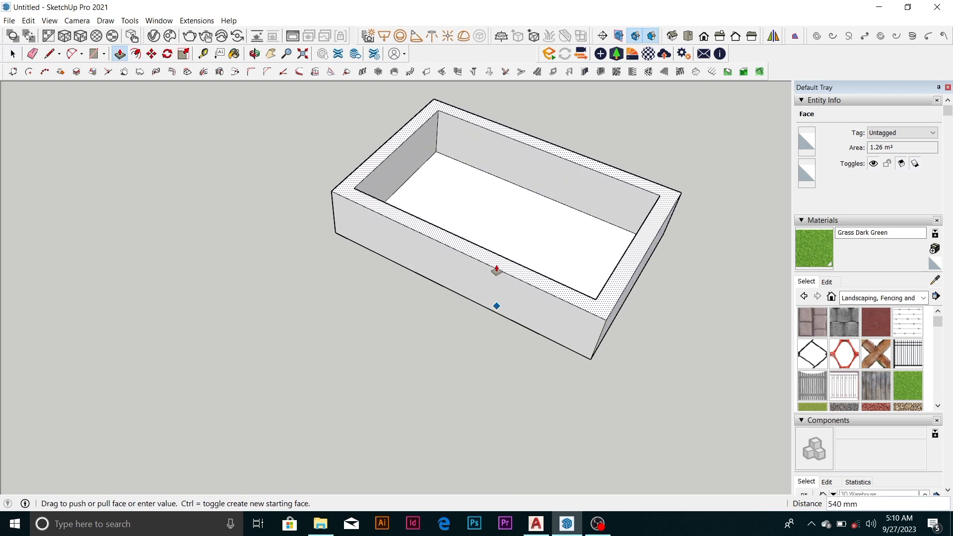
key("Return")
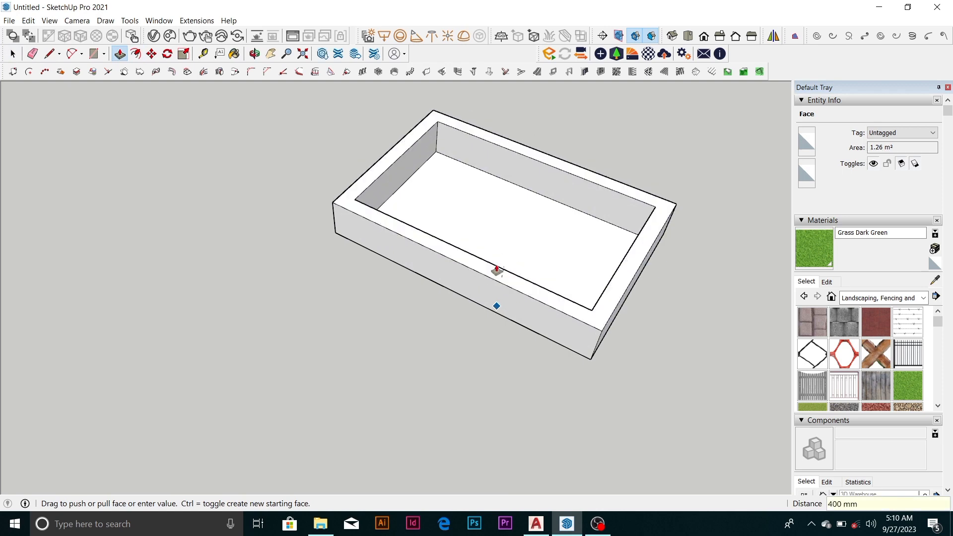
Push/Pull the box's inner floor face up 200 mm
left_click(509, 251)
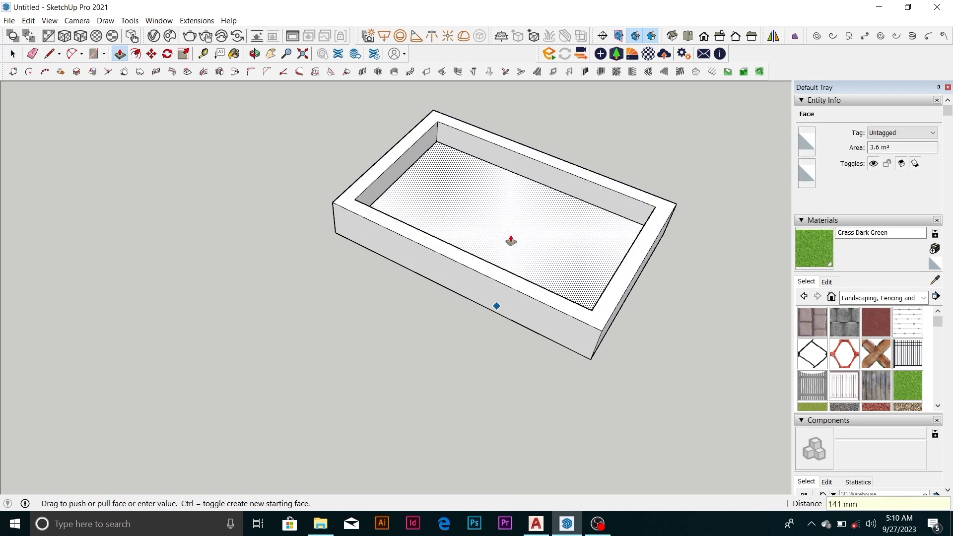
key("Return")
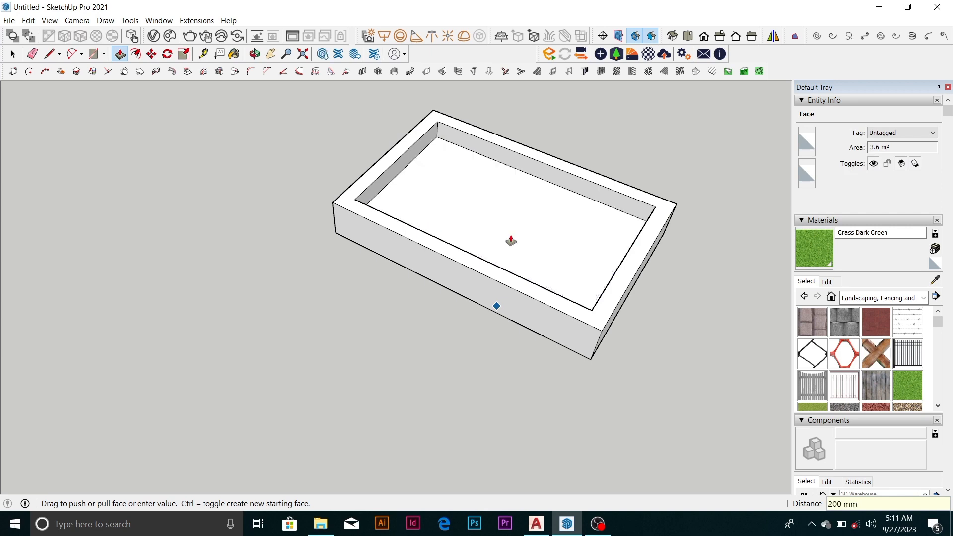
key("space")
Paint the box's inner floor face with the current Grass Dark Green material
left_click(530, 238)
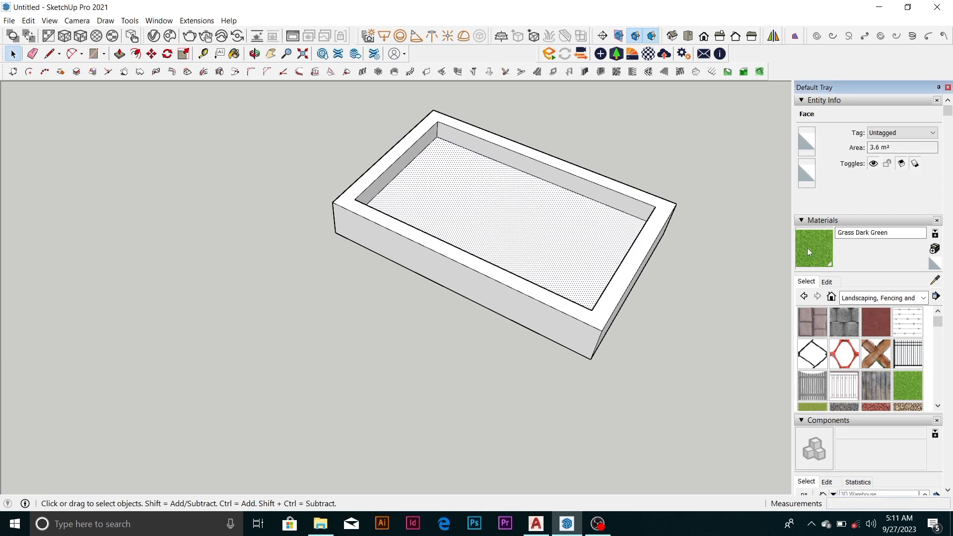
left_click(807, 249)
left_click(570, 251)
Examine the grass-filled box from different angles and distances with nothing selected
scroll(492, 204, "down", 5)
middle_click_drag(443, 178, 600, 365)
scroll(485, 207, "up", 6)
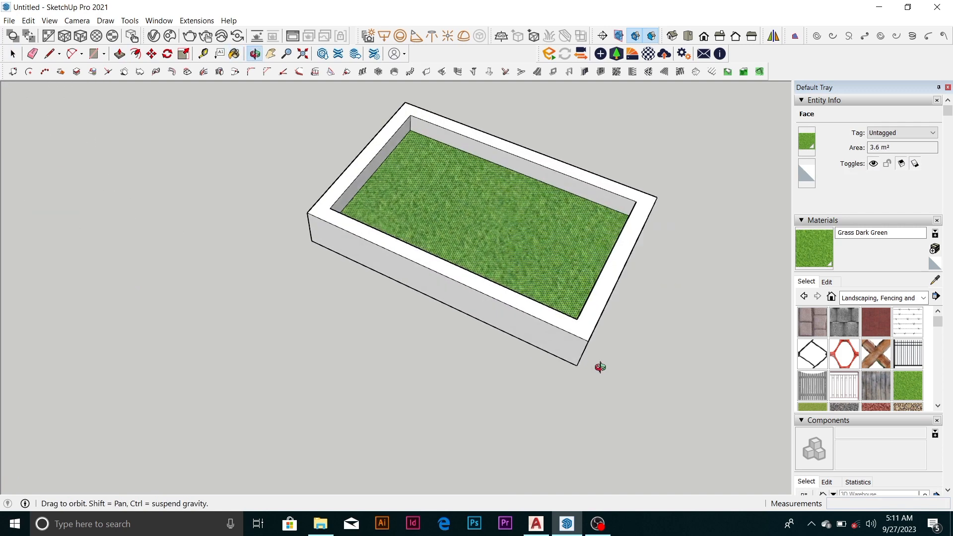
scroll(396, 181, "down", 4)
mouse_move(383, 178)
middle_mouse_down()
mouse_move(414, 219)
mouse_move(461, 232)
middle_mouse_up()
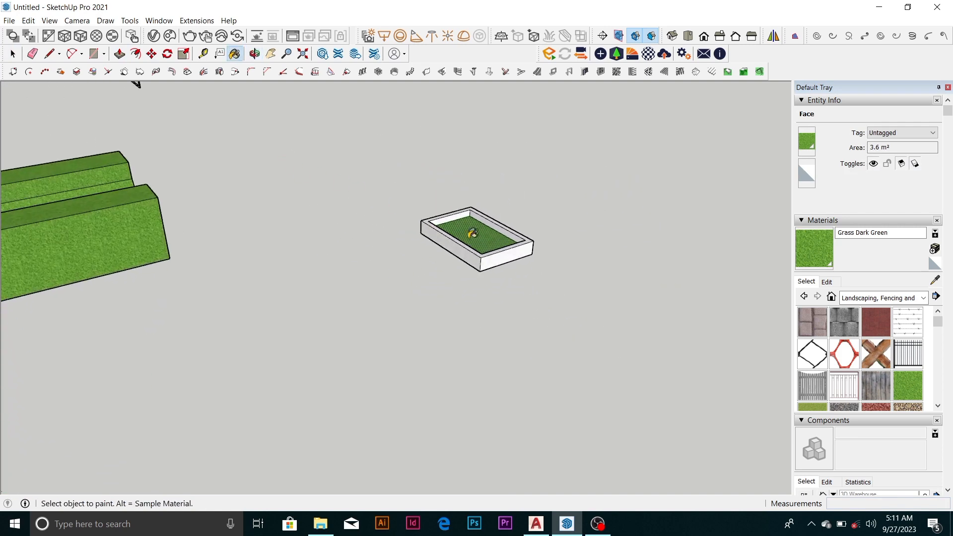
scroll(463, 234, "up", 5)
key("space")
scroll(462, 230, "down", 3)
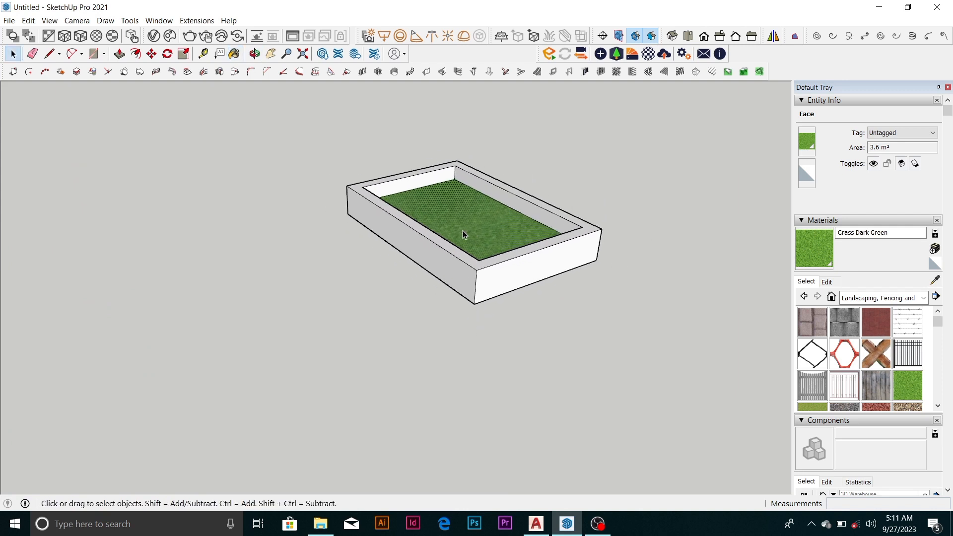
left_click(506, 149)
scroll(491, 221, "up", 3)
scroll(449, 239, "up", 1)
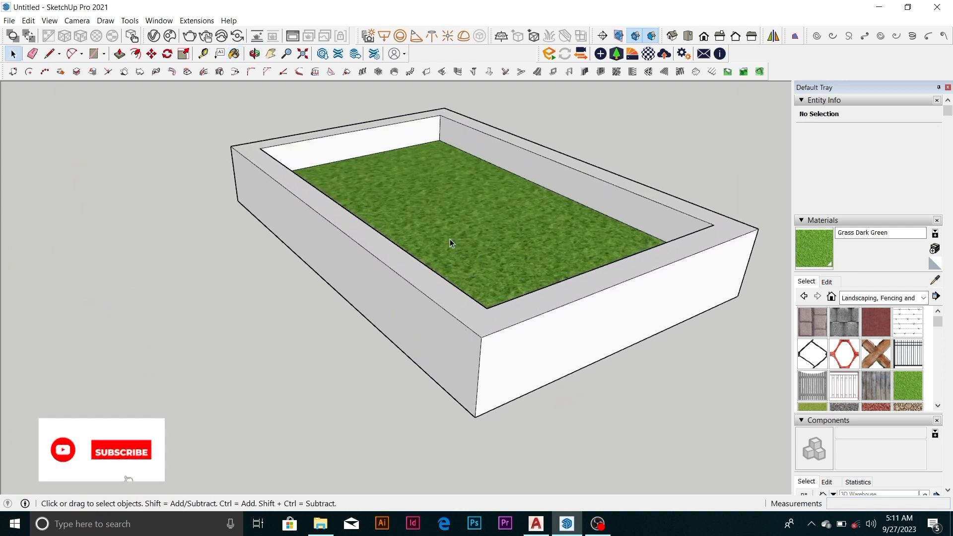
scroll(453, 231, "down", 5)
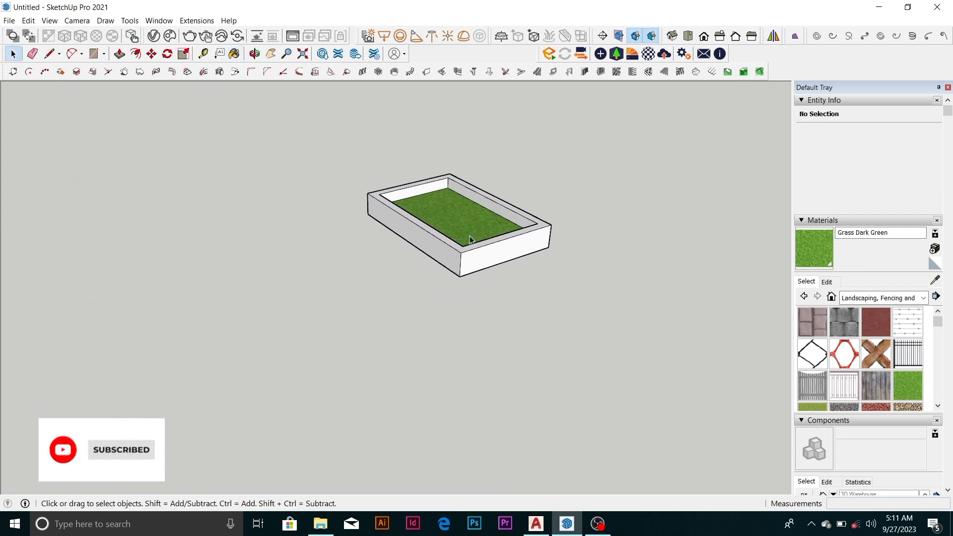
Copy the whole grass-filled planter box about 8 m away along the red axis and clear the selection
left_click_drag(299, 134, 700, 358)
key("m")
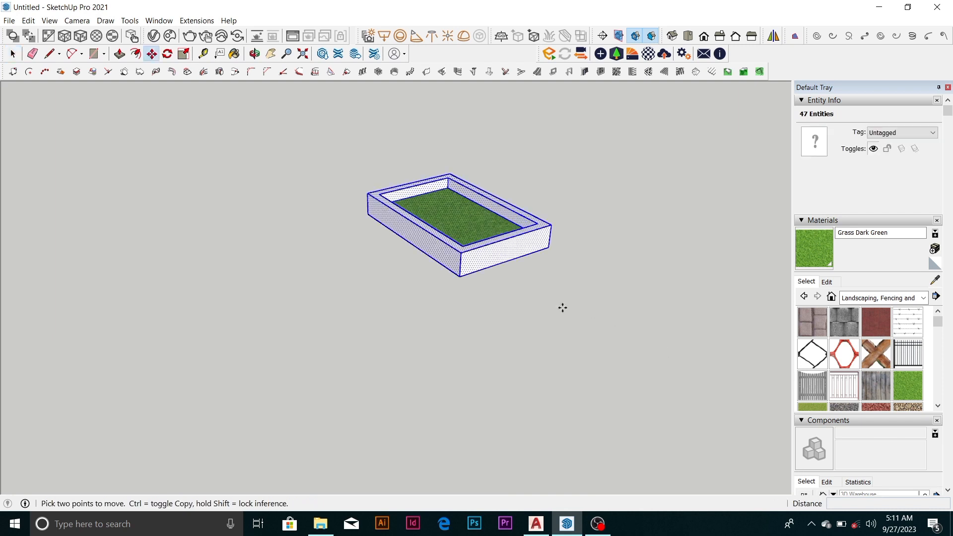
key("ctrl")
left_click(512, 263)
scroll(462, 222, "down", 2)
scroll(474, 236, "down", 2)
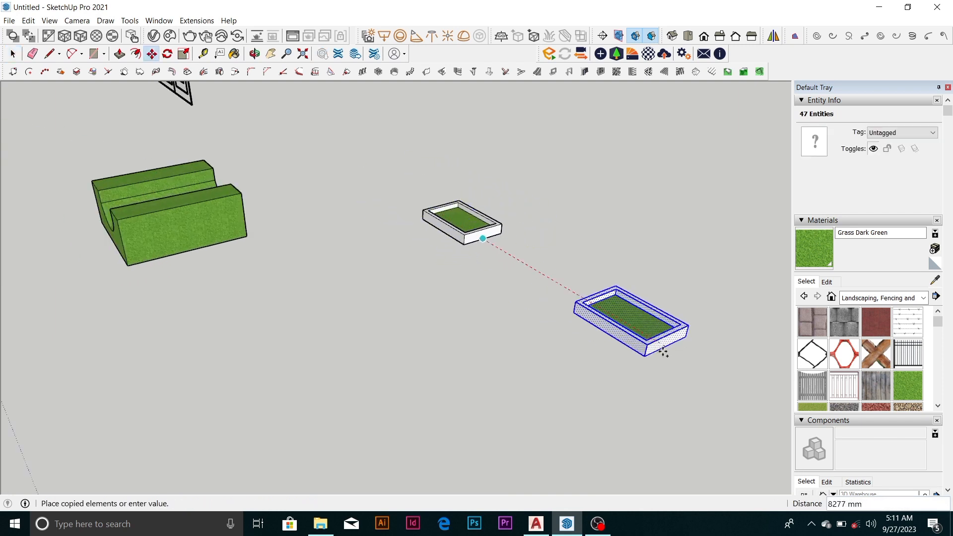
left_click(671, 361)
scroll(383, 202, "down", 3)
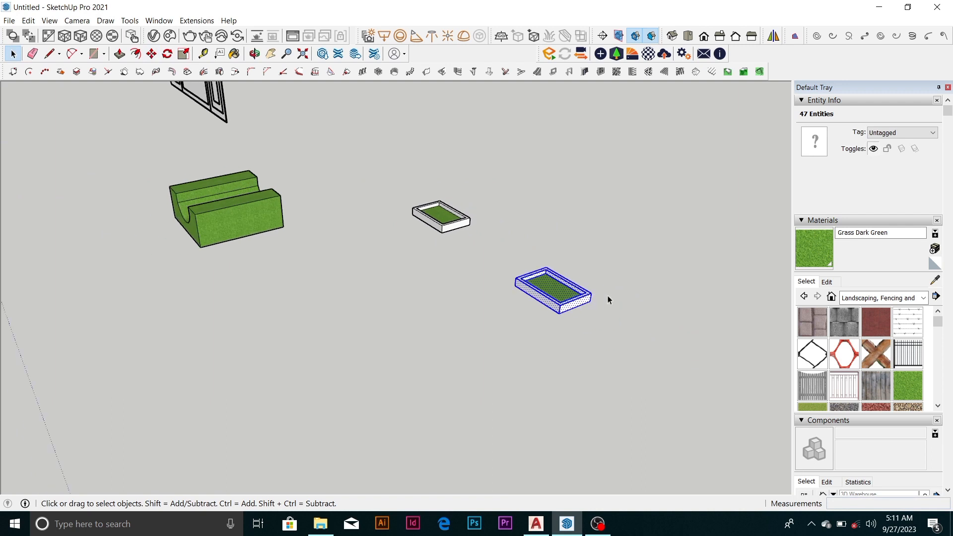
scroll(607, 295, "up", 4)
left_click(635, 276)
scroll(509, 318, "up", 5)
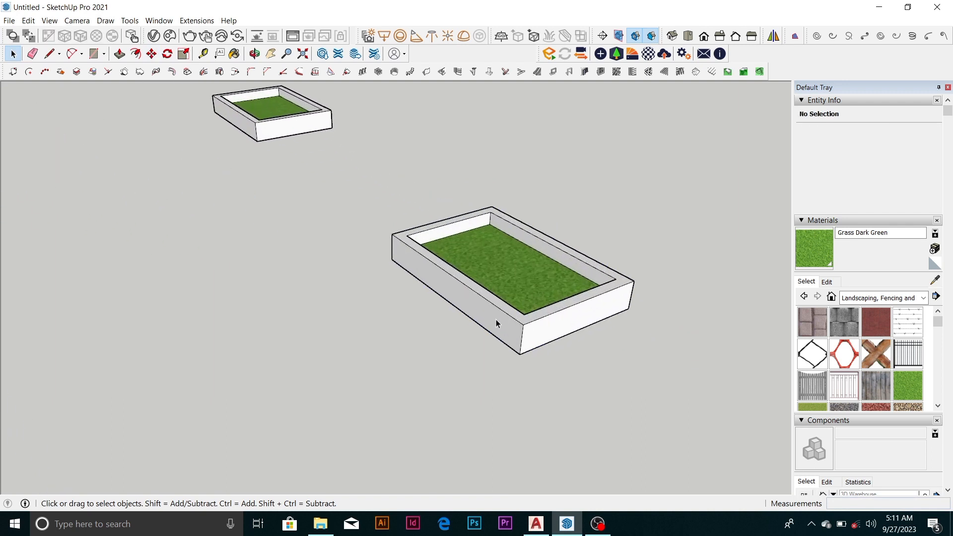
Push/Pull the copied box's long outer side face outward 200 mm
left_click(496, 323)
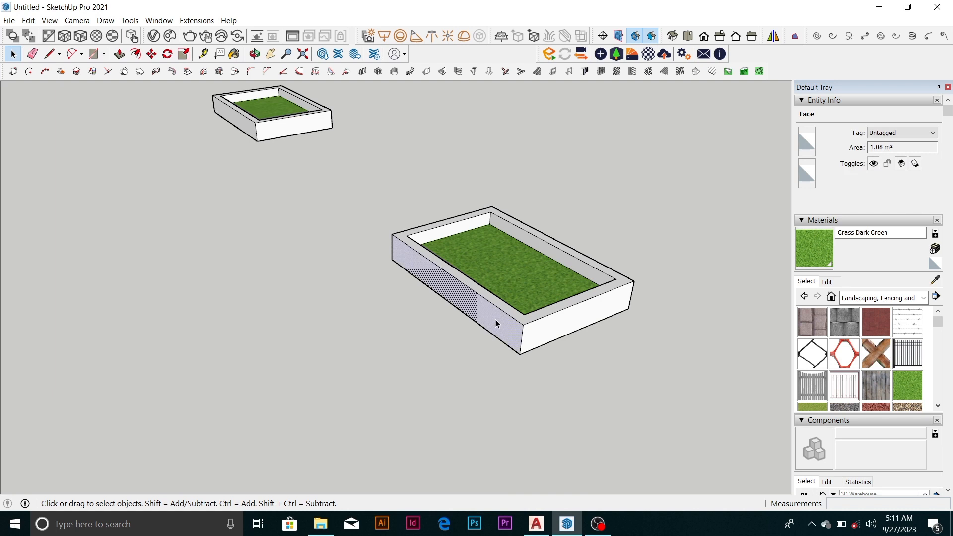
key("p")
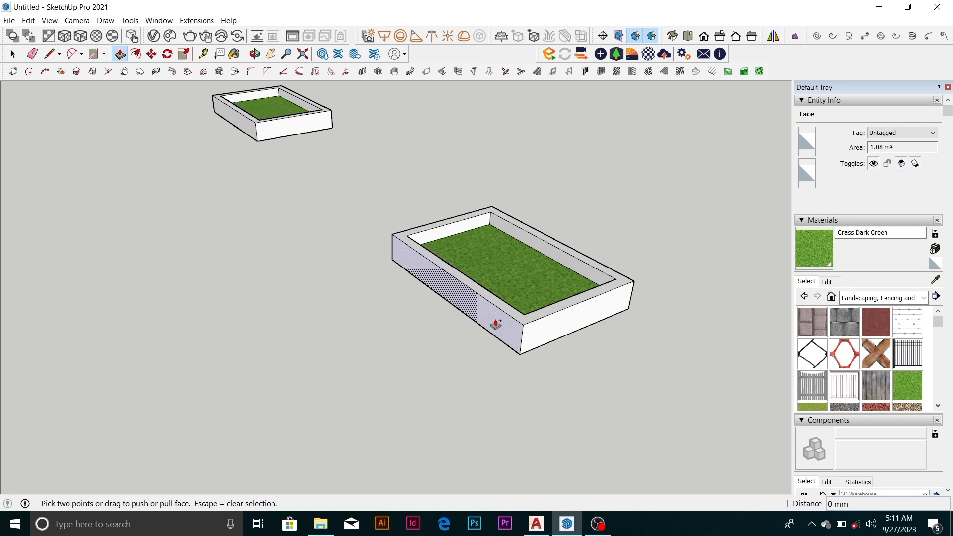
left_click_drag(496, 324, 473, 333)
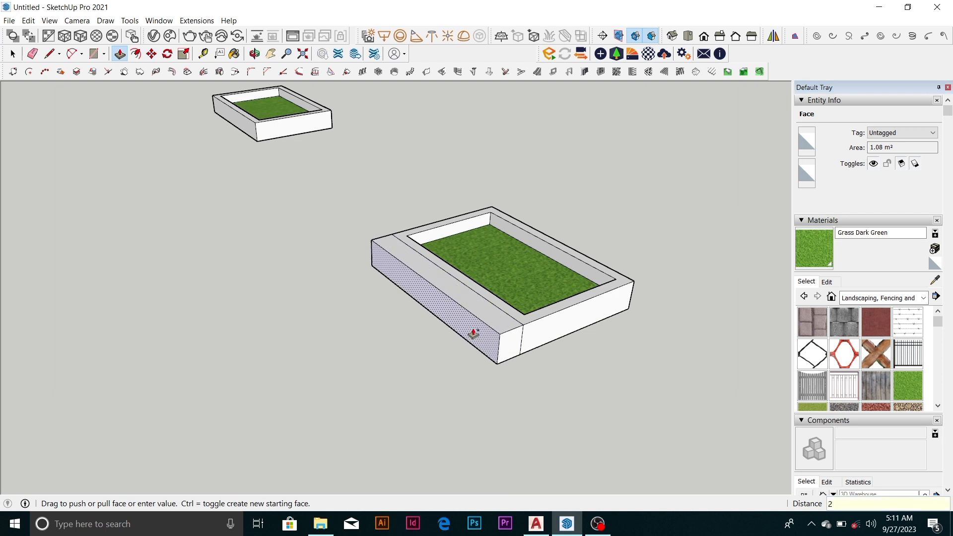
key("Return")
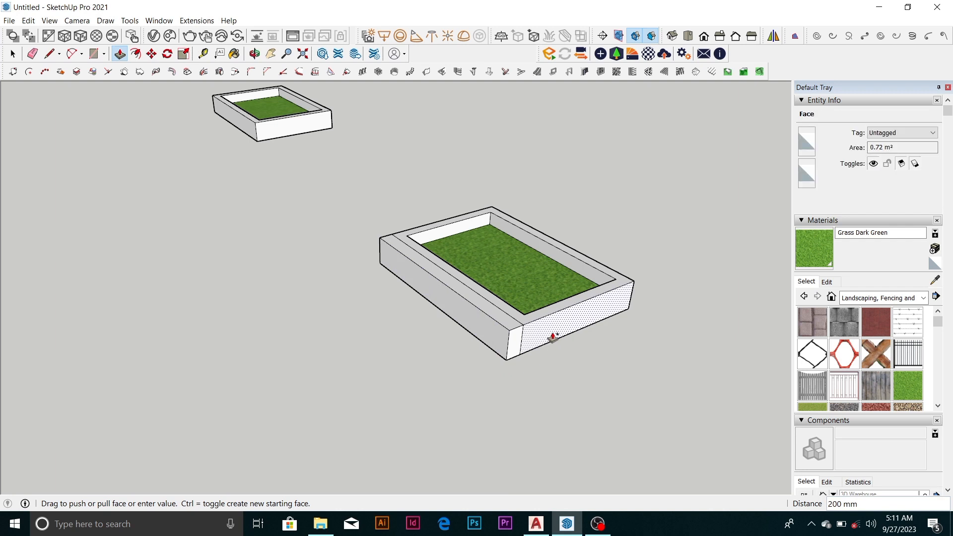
Repeat the 200 mm Push/Pull on the adjoining end face and the opposite long side, filling the corners between them
double_click(552, 337)
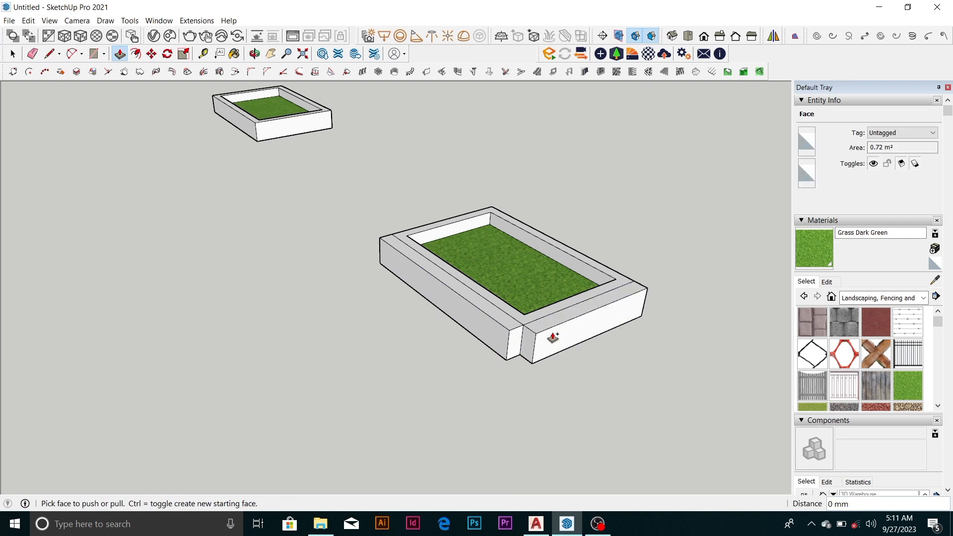
left_click(516, 348)
middle_click_drag(517, 348, 183, 329)
scroll(304, 354, "up", 3)
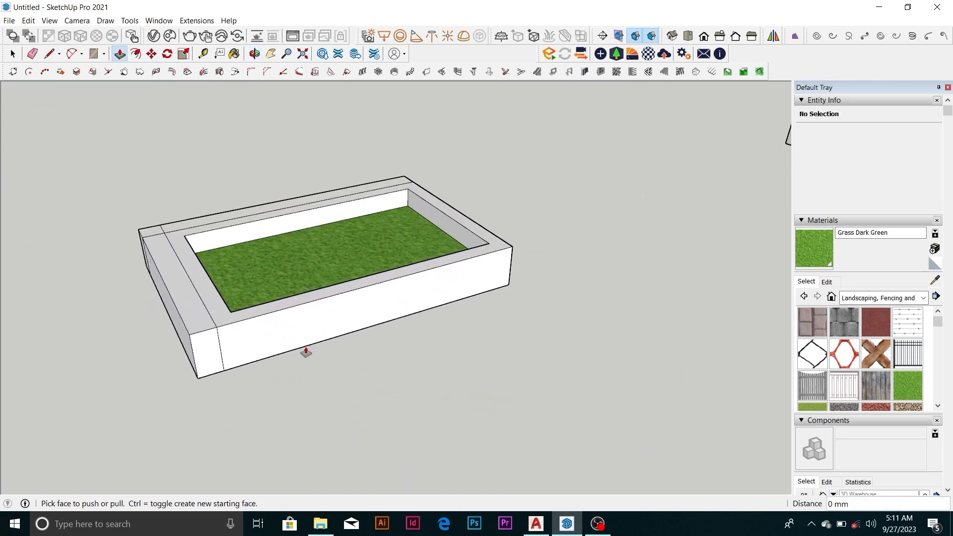
left_click_drag(311, 332, 225, 363)
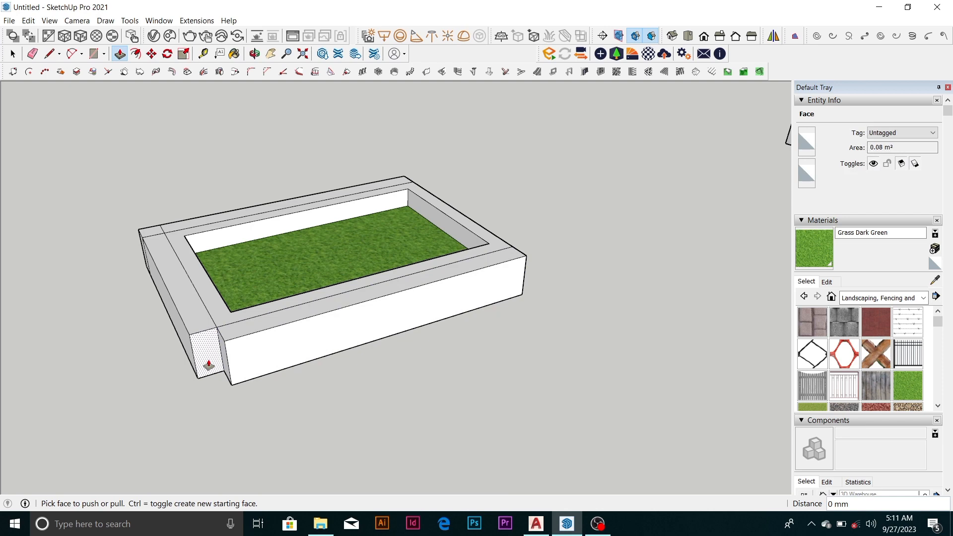
left_click_drag(208, 365, 470, 283)
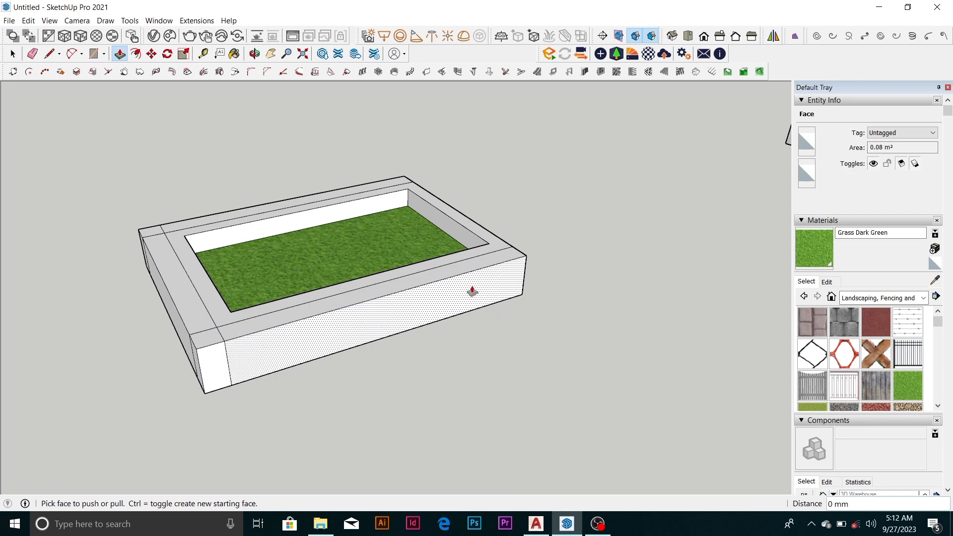
Push/Pull the remaining end face and its two small corner faces outward by the same 200 mm
scroll(494, 297, "down", 3)
middle_click_drag(493, 298, 20, 288)
scroll(418, 314, "up", 2)
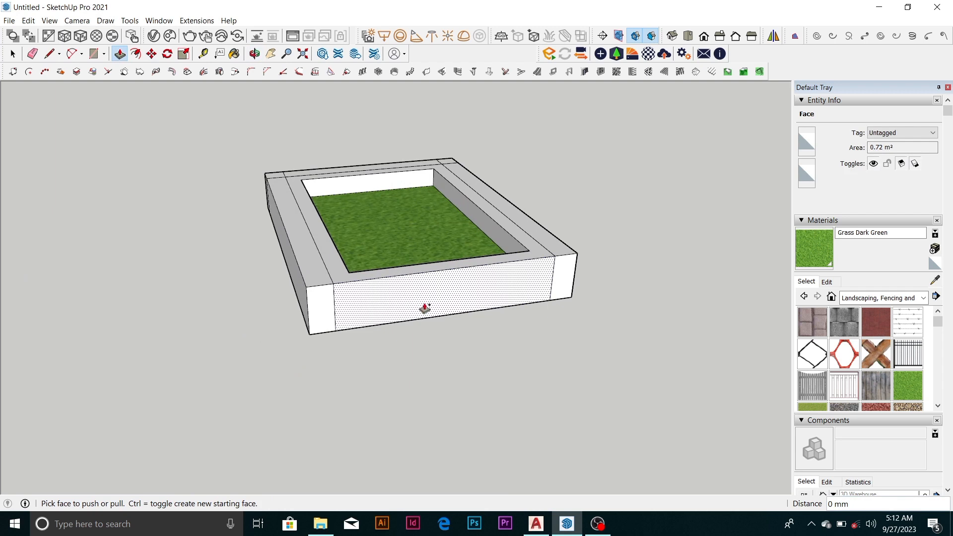
left_click(425, 309)
left_click(411, 308)
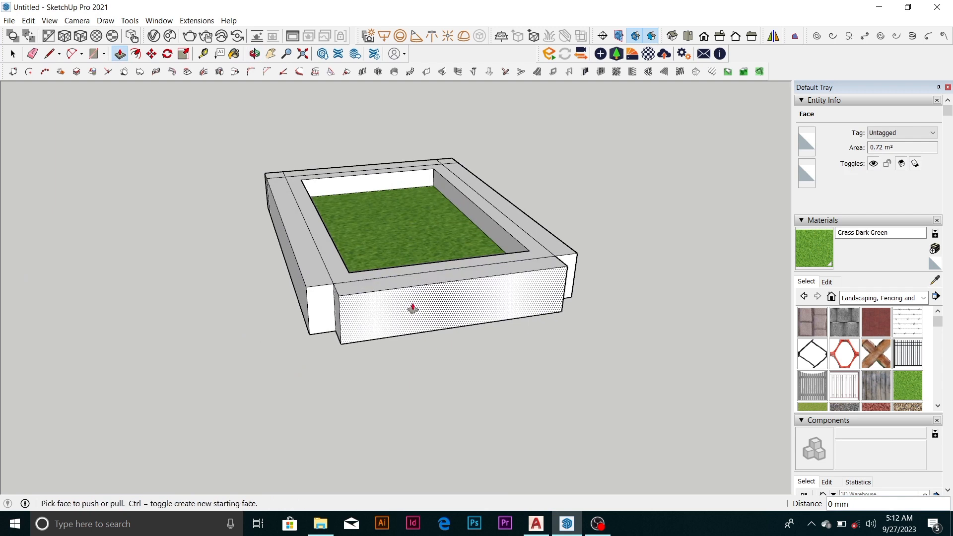
double_click(323, 308)
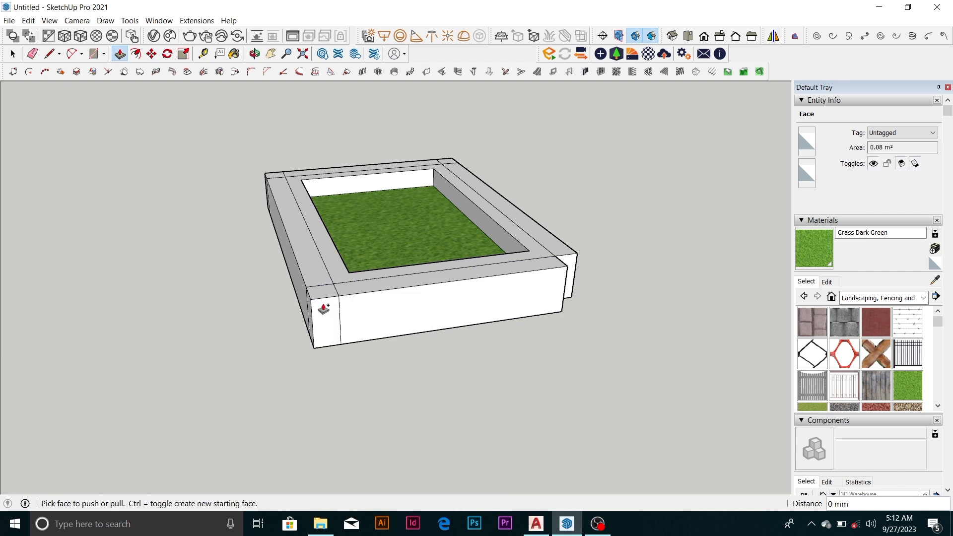
double_click(570, 281)
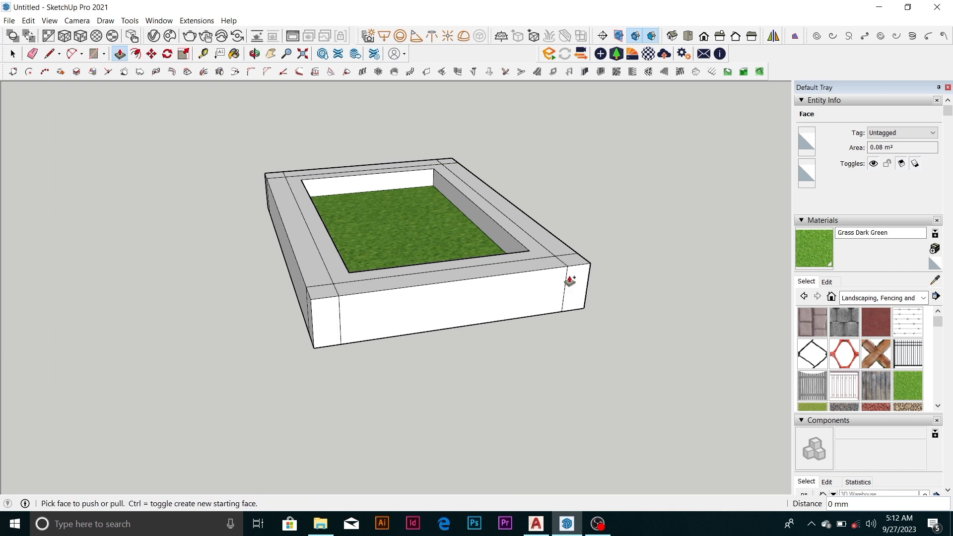
Erase the short corner seam lines on the widened box's top to merge the outer border into one face
middle_click_drag(564, 281, 338, 408)
scroll(421, 320, "up", 3)
scroll(422, 320, "down", 4)
scroll(366, 333, "up", 2)
key("e")
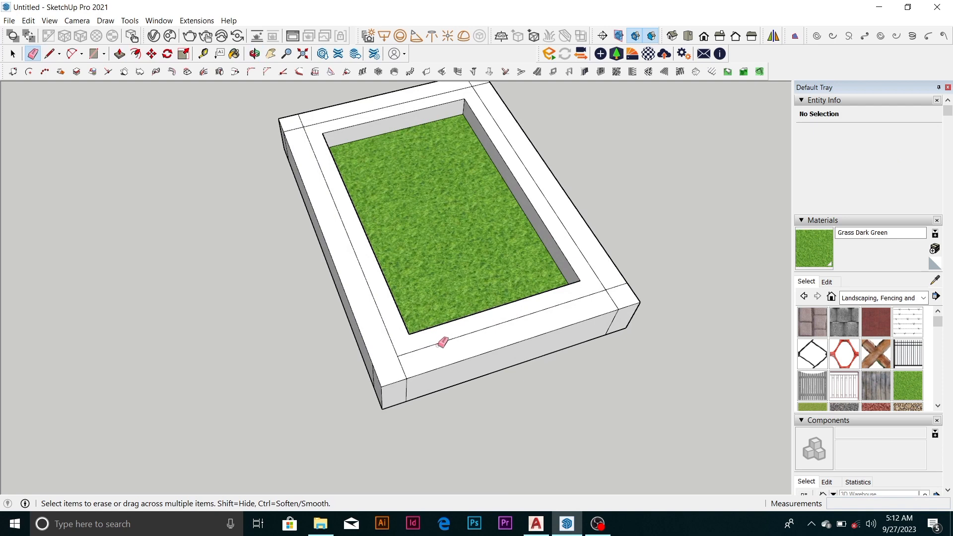
left_click(612, 298)
scroll(334, 107, "up", 2)
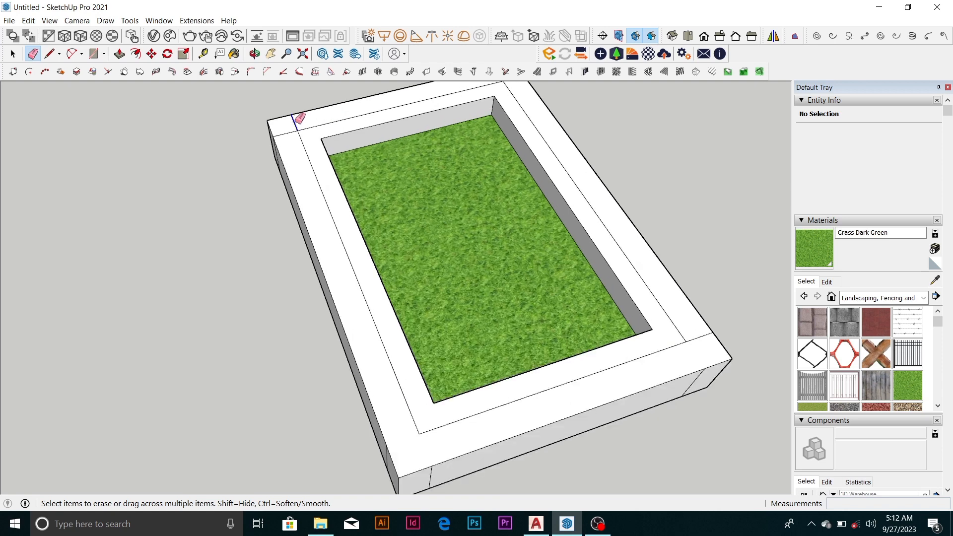
scroll(392, 330, "down", 3)
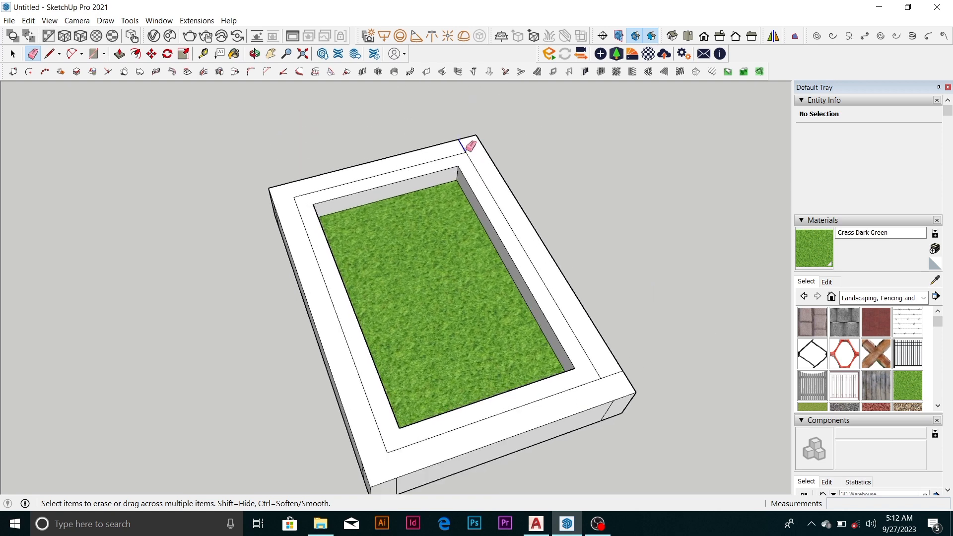
Push/Pull the outer border face of the rim up about 156 mm to form a raised step
key("space")
left_click(491, 172)
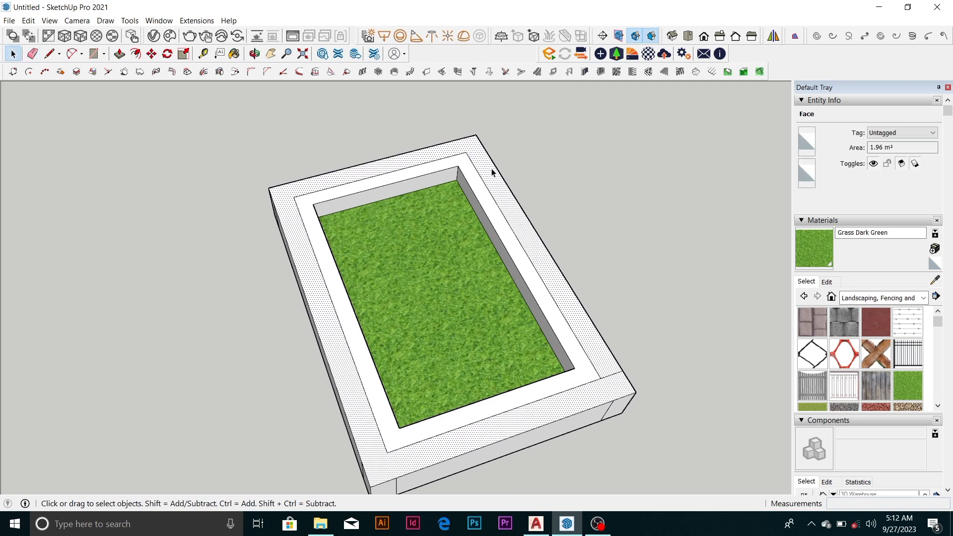
key("p")
left_click(492, 172)
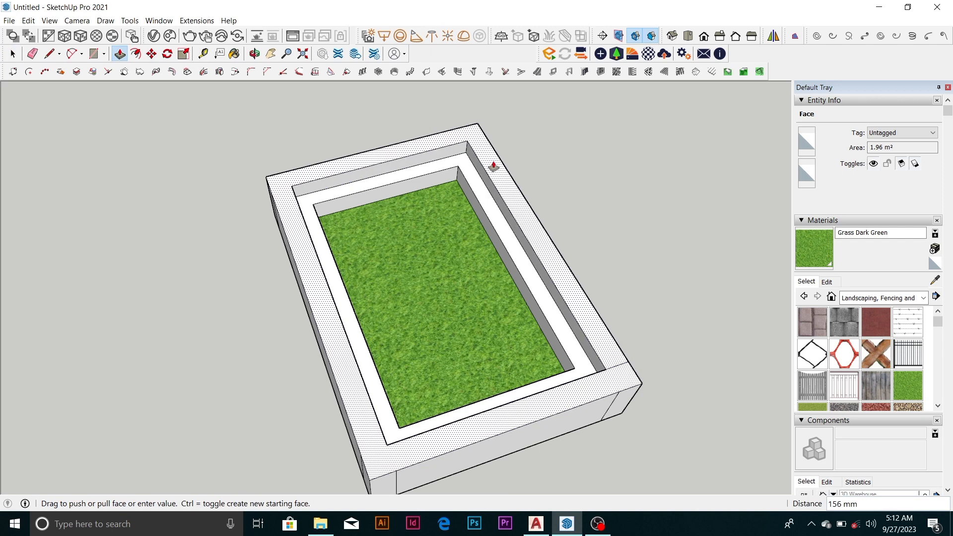
left_click(494, 166)
Measure the width of the narrow corner strip on the stepped box's outer wall and examine the box from several angles
scroll(492, 166, "down", 5)
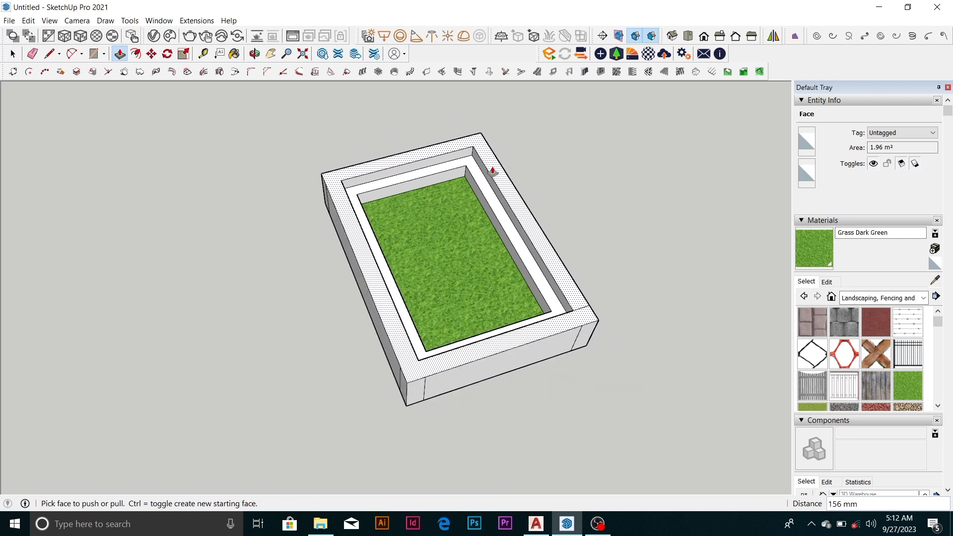
middle_click_drag(493, 166, 428, 217)
scroll(427, 218, "up", 3)
middle_click_drag(459, 246, 593, 242)
scroll(417, 343, "up", 3)
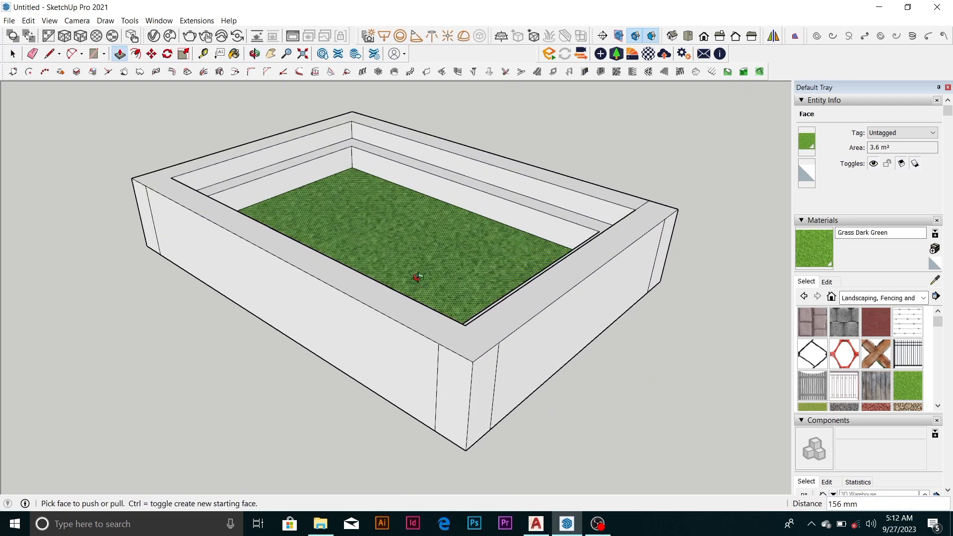
middle_click_drag(417, 342, 492, 284)
scroll(460, 346, "up", 2)
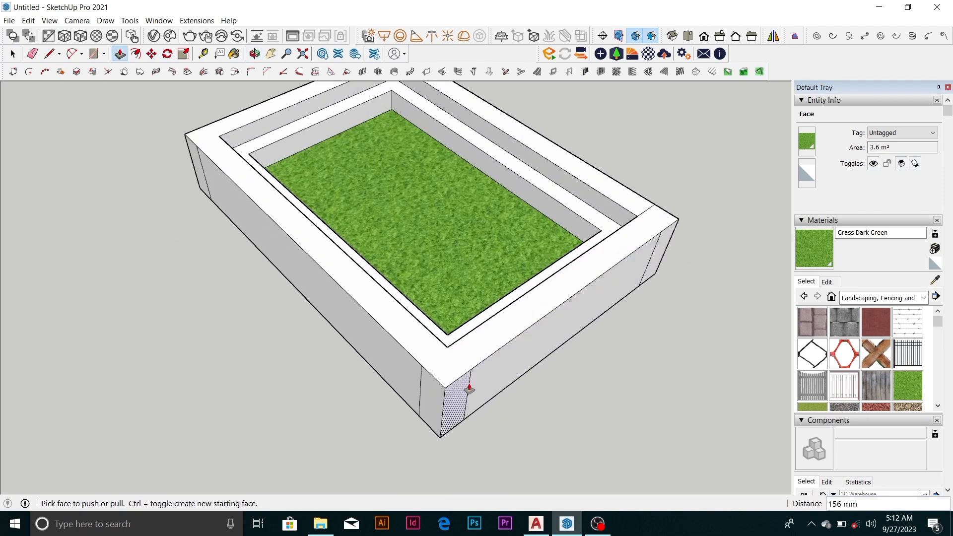
key("t")
left_click(476, 379)
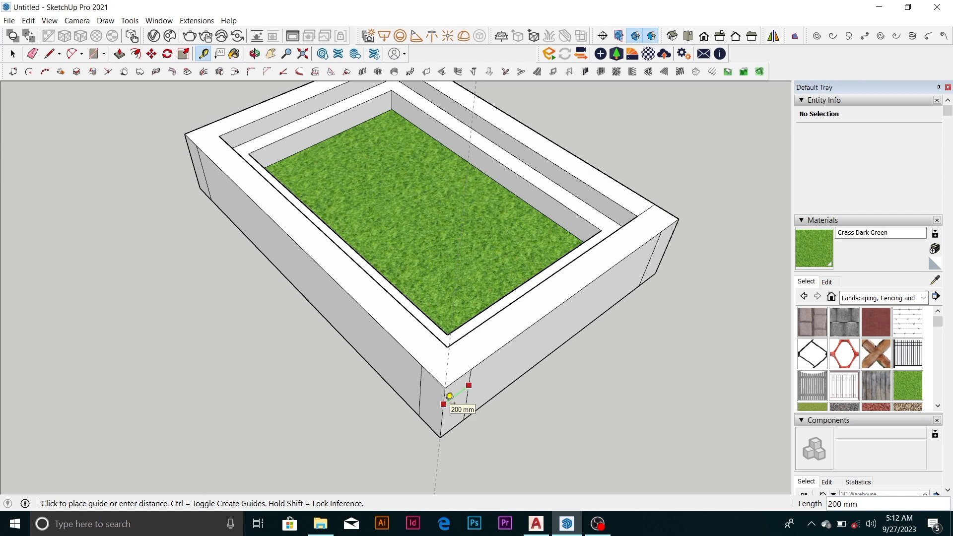
left_click(450, 396)
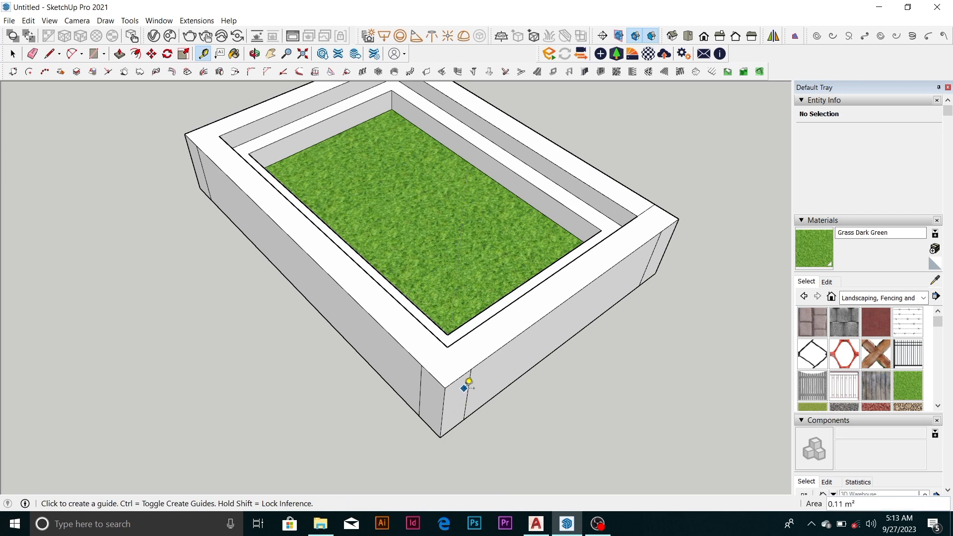
middle_click_drag(466, 392, 348, 264)
scroll(406, 268, "down", 5)
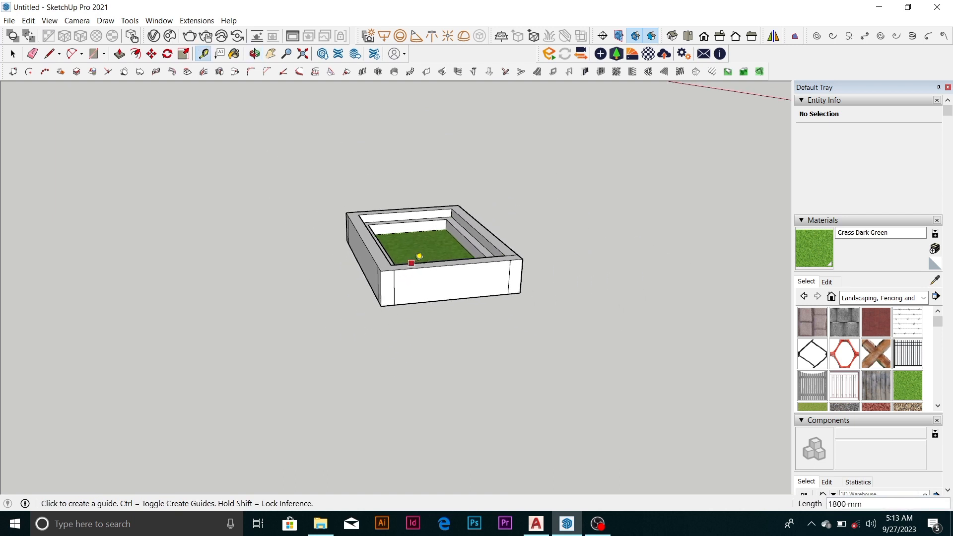
middle_click_drag(419, 258, 446, 189)
scroll(445, 221, "up", 5)
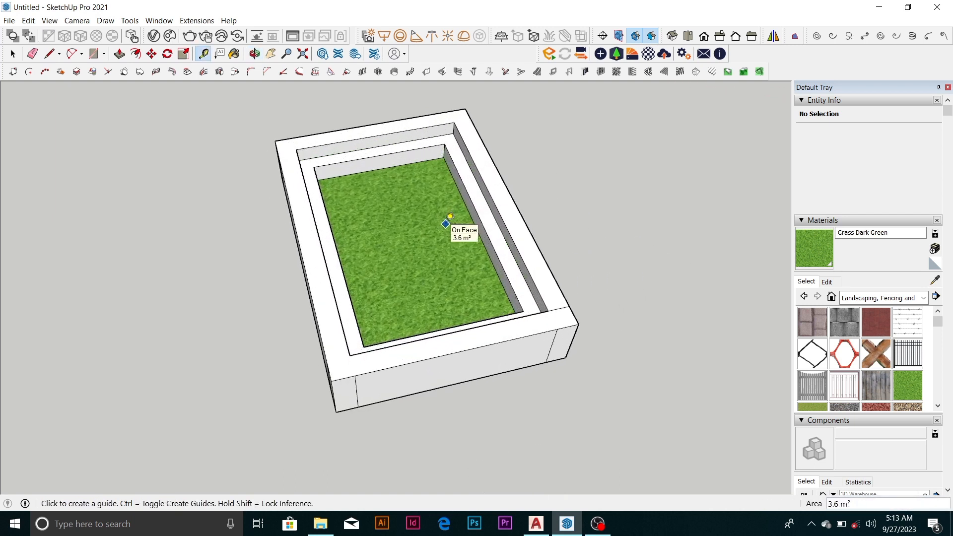
scroll(419, 308, "down", 5)
middle_click_drag(442, 270, 465, 268)
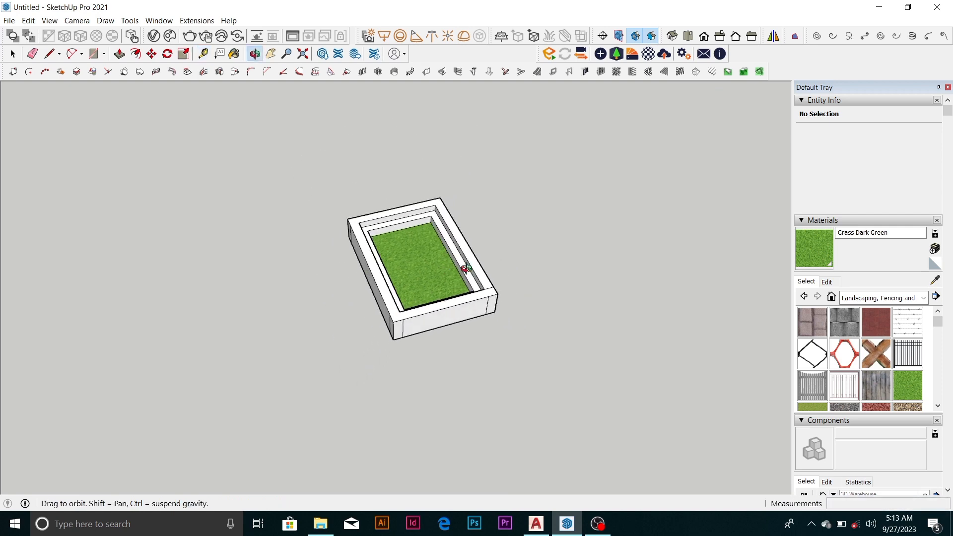
Copy the plain grass-filled planter box about 8 m to an empty area beside the other boxes and clear the selection
scroll(465, 268, "down", 5)
key("space")
left_click_drag(484, 311, 663, 418)
key("m")
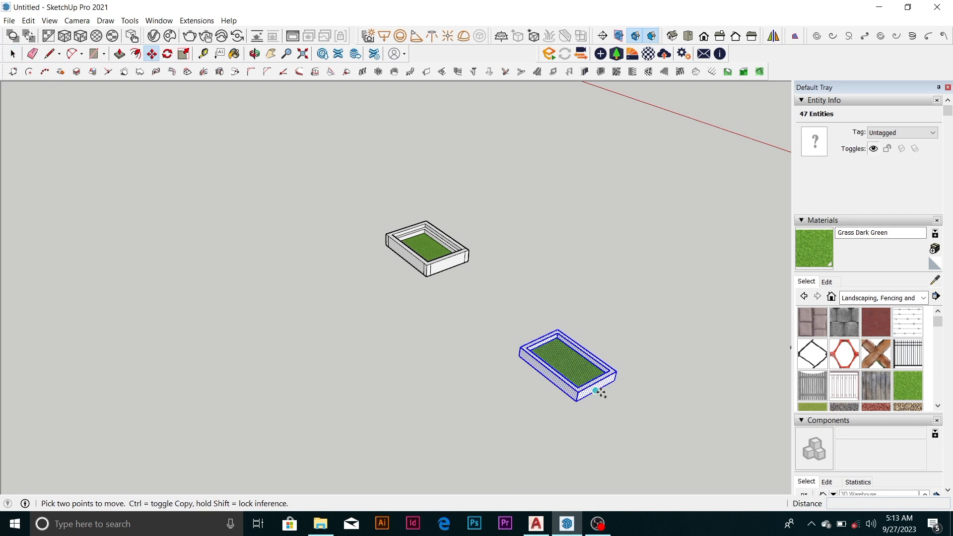
key("ctrl")
left_click(596, 390)
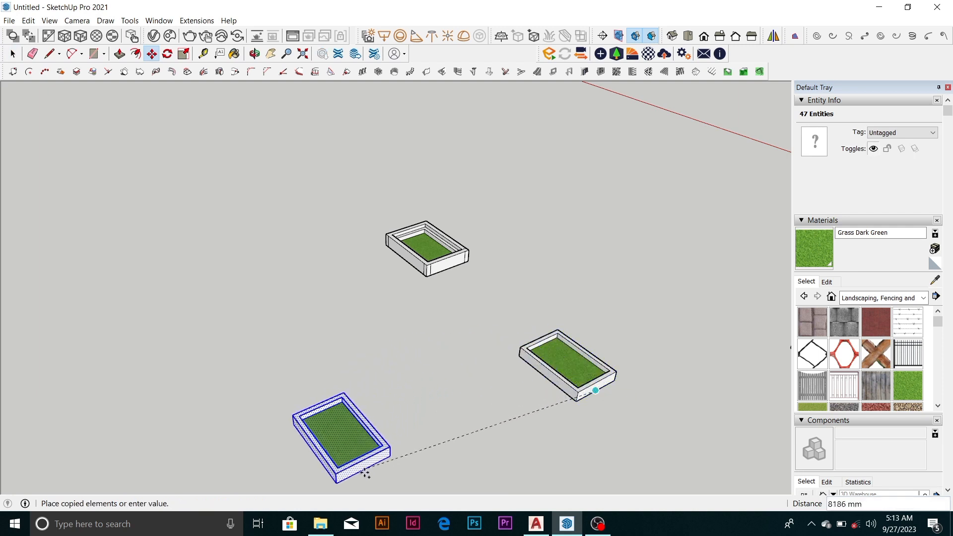
scroll(519, 330, "down", 2)
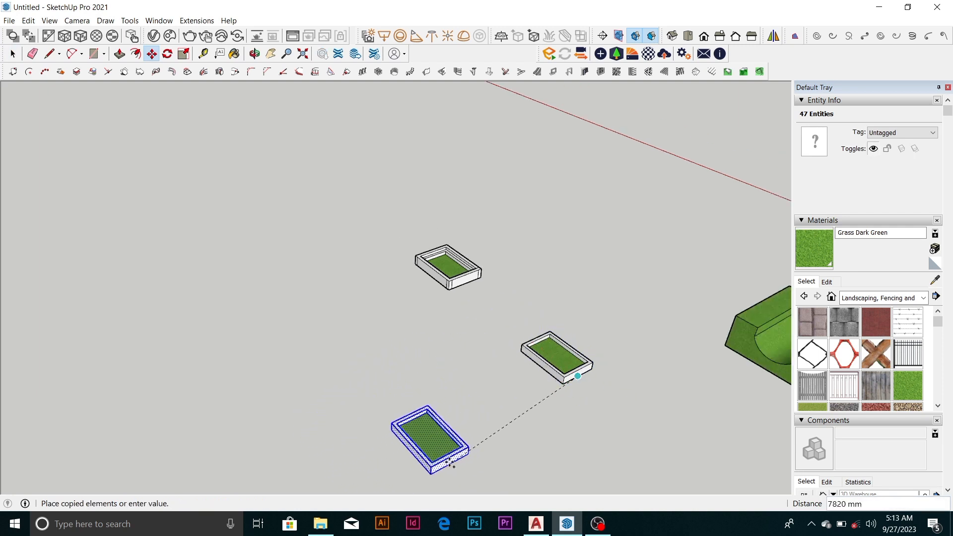
left_click(445, 452)
key("space")
scroll(419, 466, "up", 4)
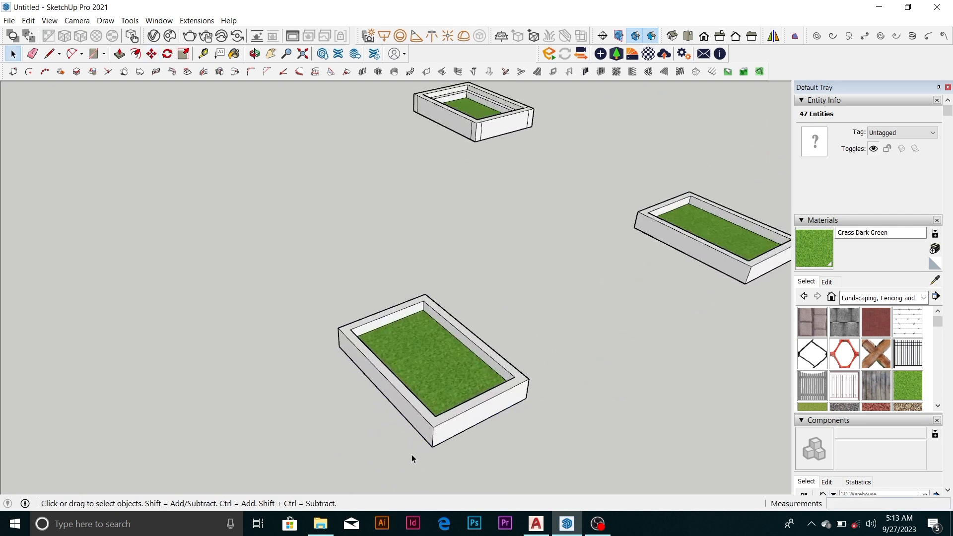
left_click(412, 454)
Place a vertical guide 200 mm outside the copied box's near corner edge with the Tape Measure tool
scroll(460, 439, "up", 3)
key("t")
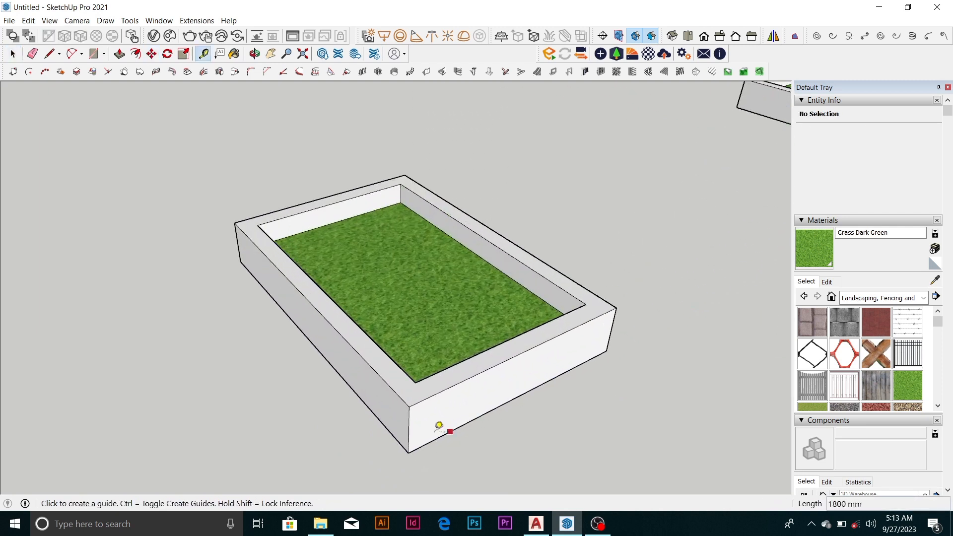
left_click(409, 430)
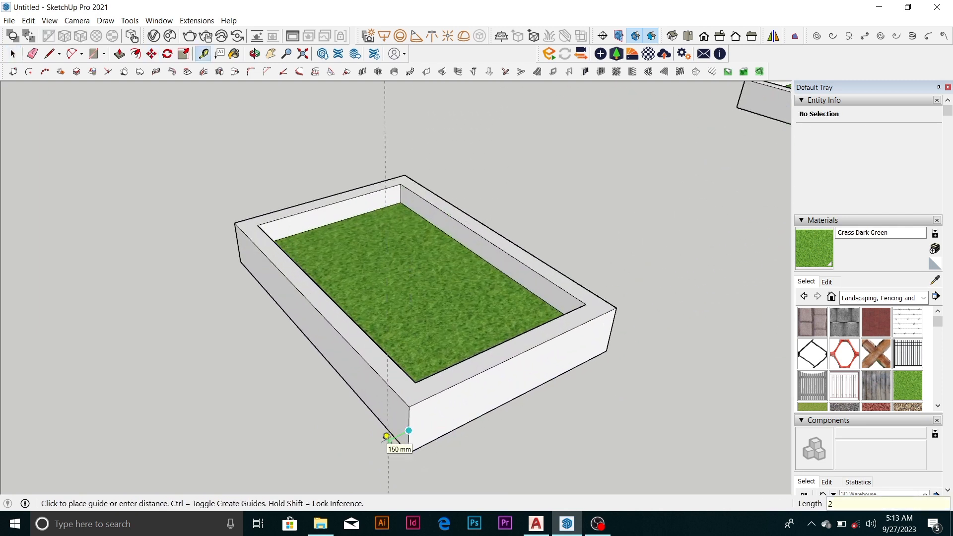
key("Return")
scroll(398, 377, "down", 3)
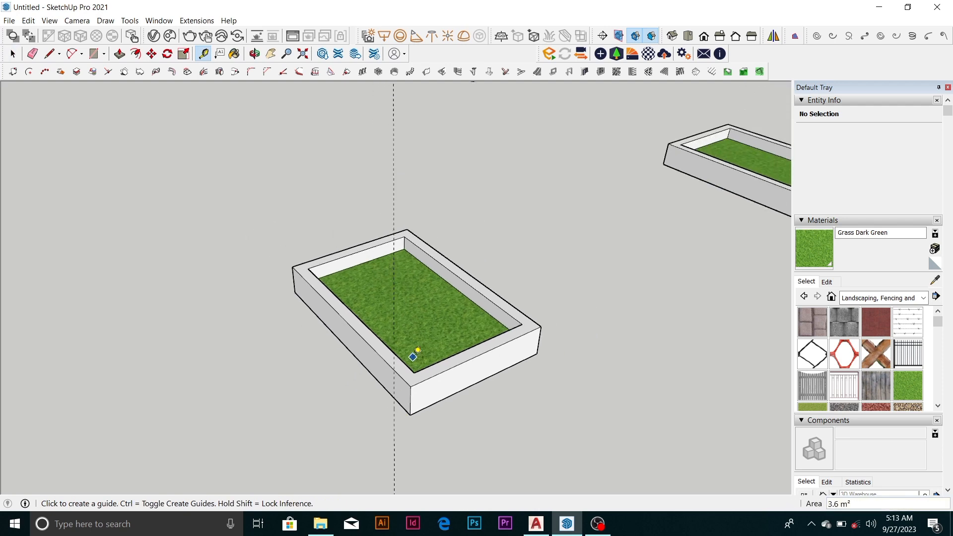
Draw a line from the box's top corner out to the guide and complete a full-height rectangular tab flush with the short wall
scroll(449, 391, "up", 3)
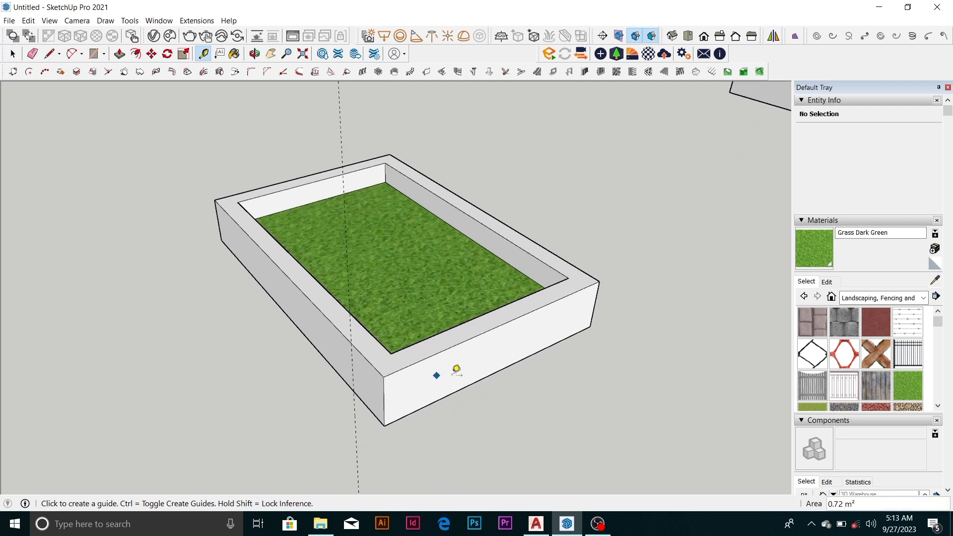
middle_click_drag(472, 340, 629, 334)
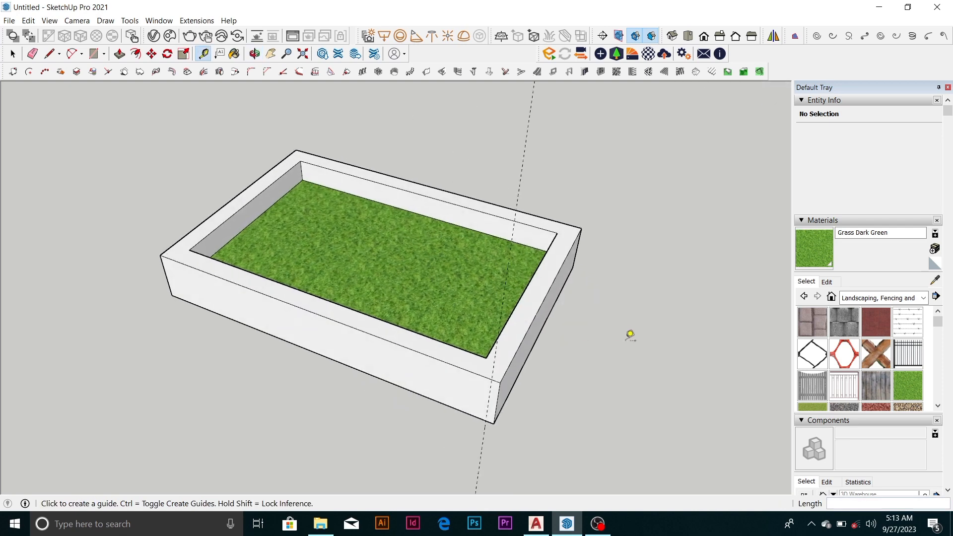
mouse_move(502, 368)
middle_mouse_down()
mouse_move(306, 329)
mouse_move(340, 345)
middle_mouse_up()
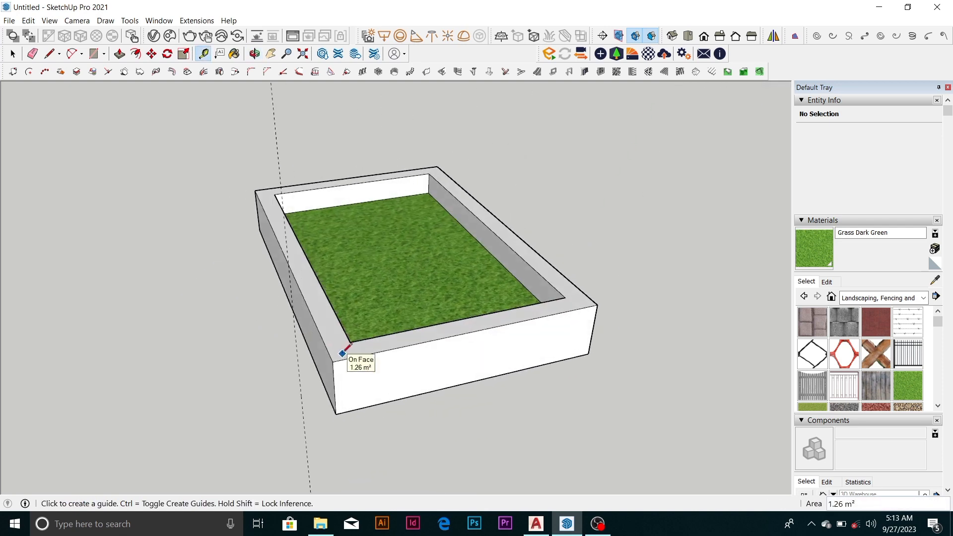
key("l")
left_click(333, 362)
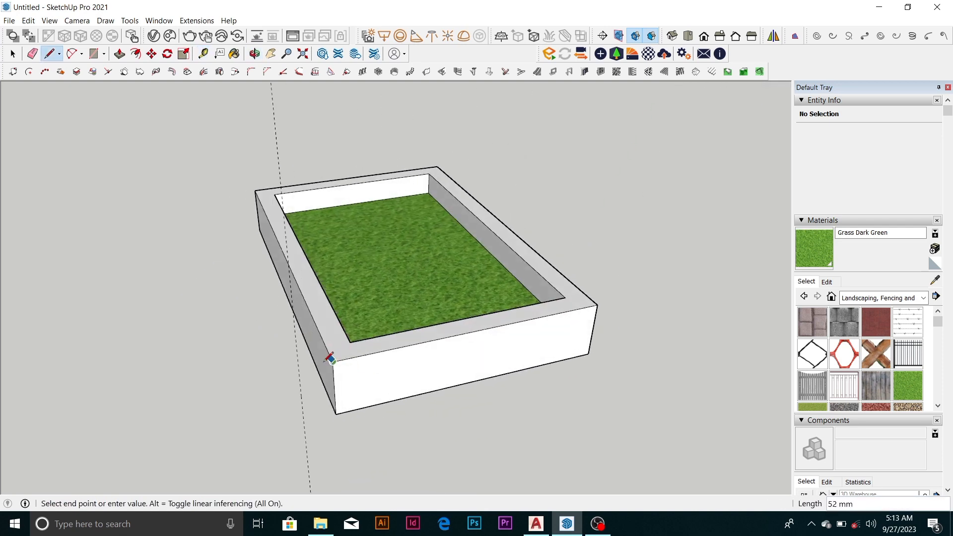
left_click(298, 370)
key("space")
middle_click_drag(384, 368, 397, 376)
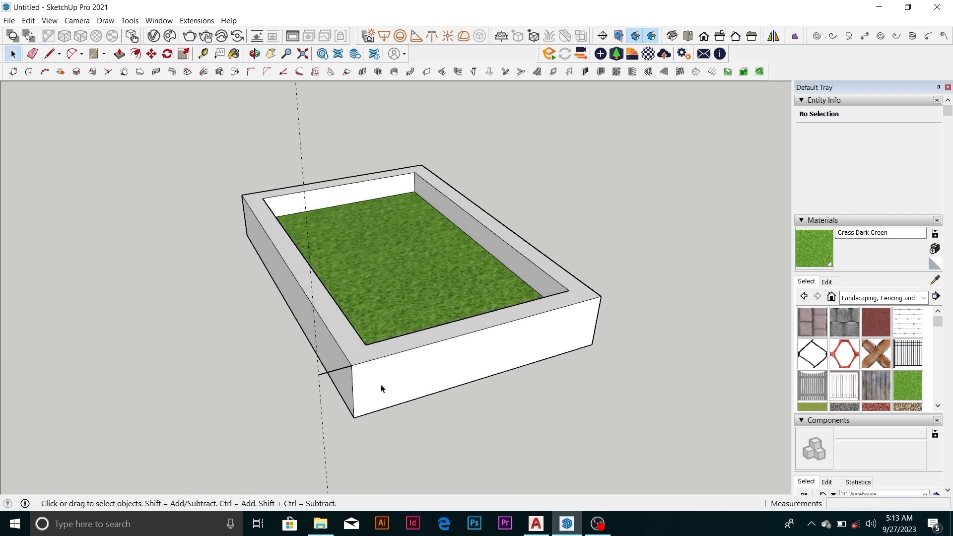
key("r")
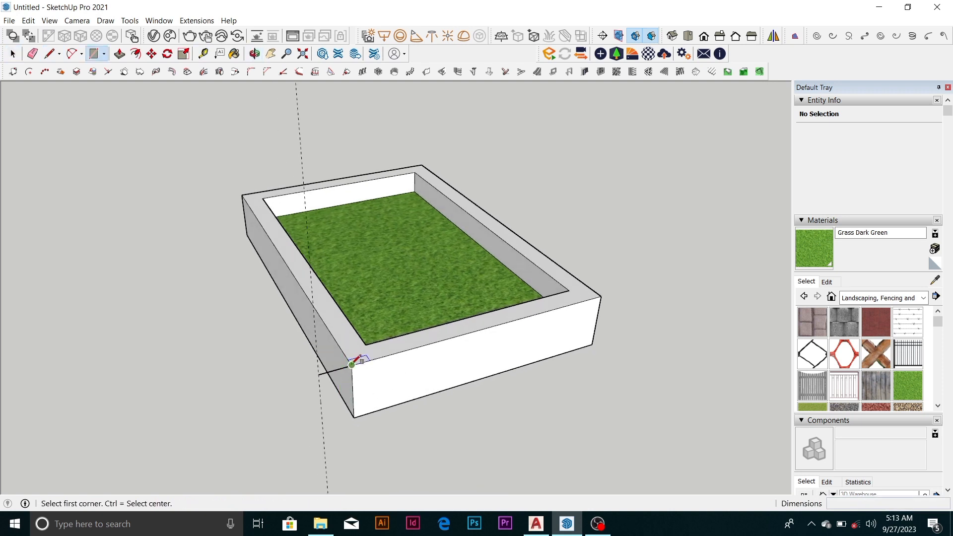
left_click(319, 373)
left_click(354, 418)
key("space")
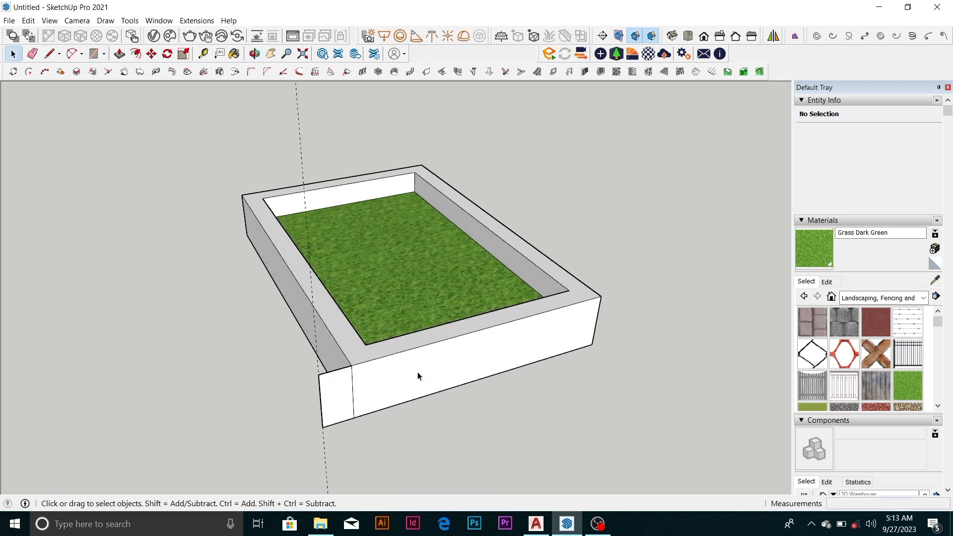
Place a guide 200 mm outside the short wall that carries the new tab, parallel to its top edge
middle_click_drag(417, 376, 529, 391)
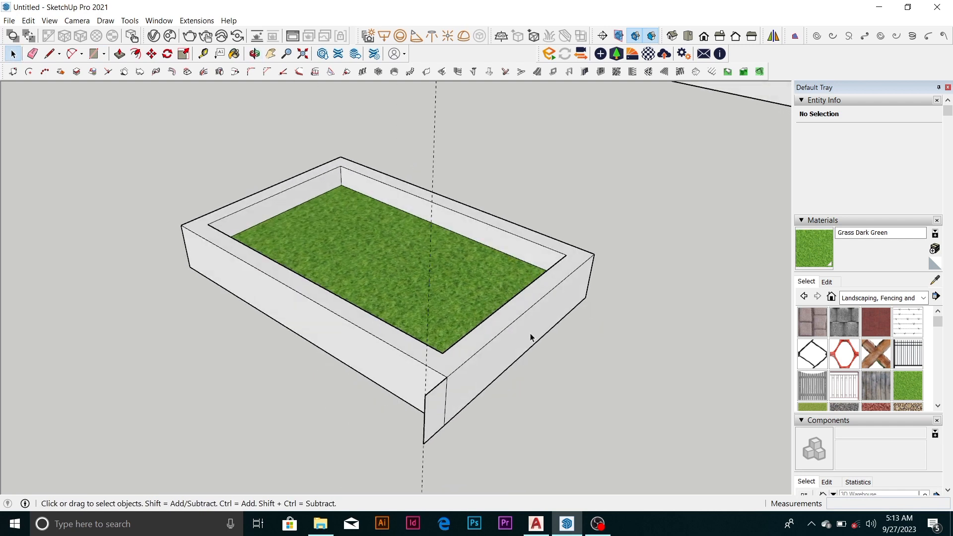
key("t")
left_click(538, 301)
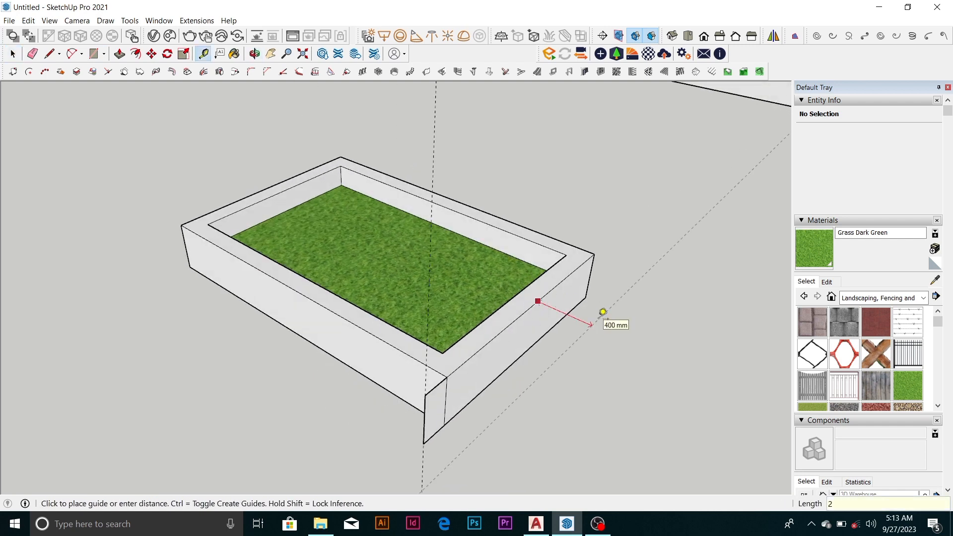
middle_click_drag(585, 315, 624, 300)
key("space")
Draw a second full-height tab, 200 mm wide, from the same corner out to the guide, flush with the long wall
key("l")
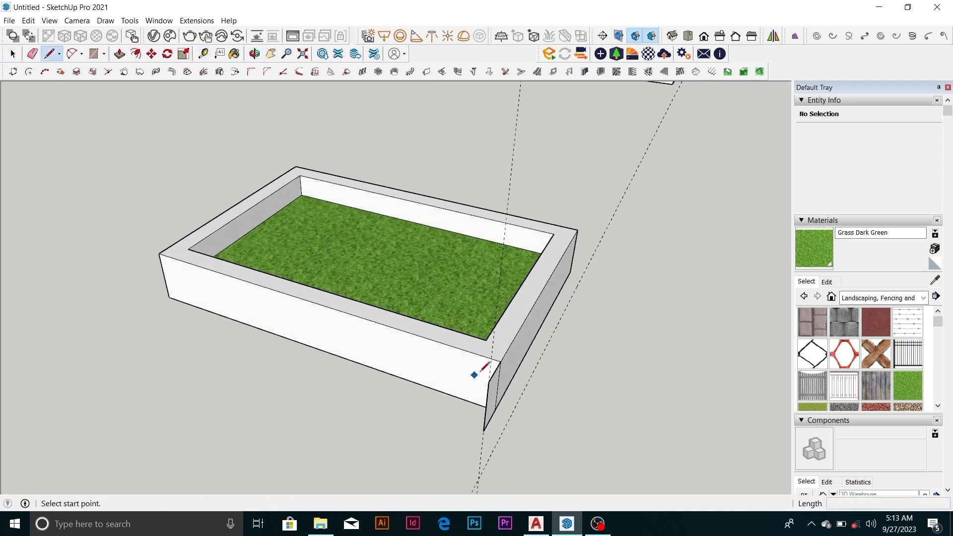
left_click(501, 361)
left_click(533, 371)
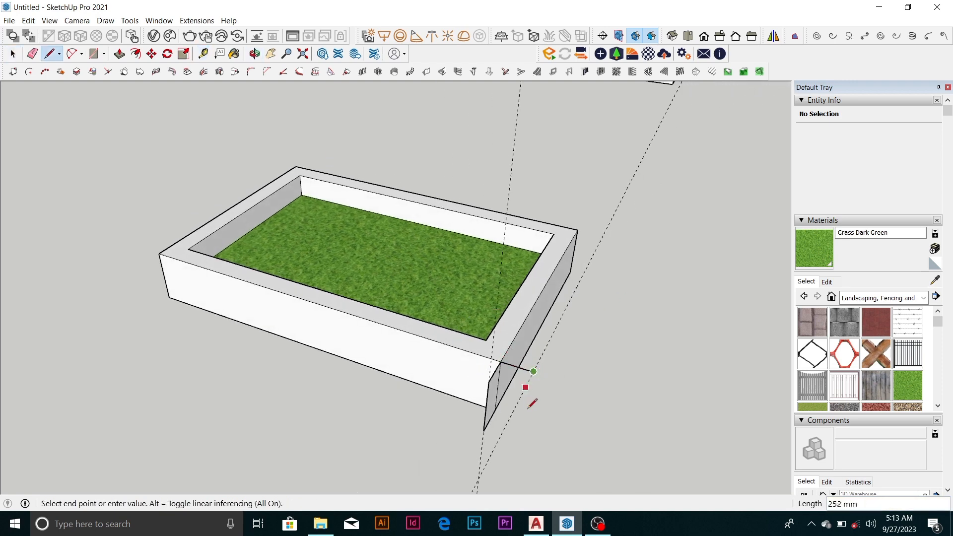
left_click(526, 420)
left_click(495, 410)
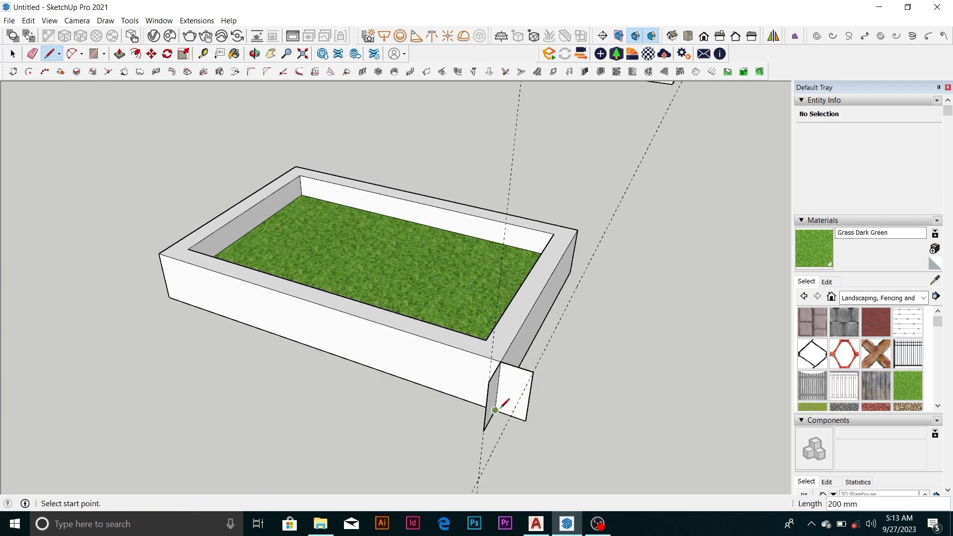
Place a guide 200 mm outside the opposite long wall, parallel to its top edge
middle_click_drag(506, 382, 617, 366)
key("t")
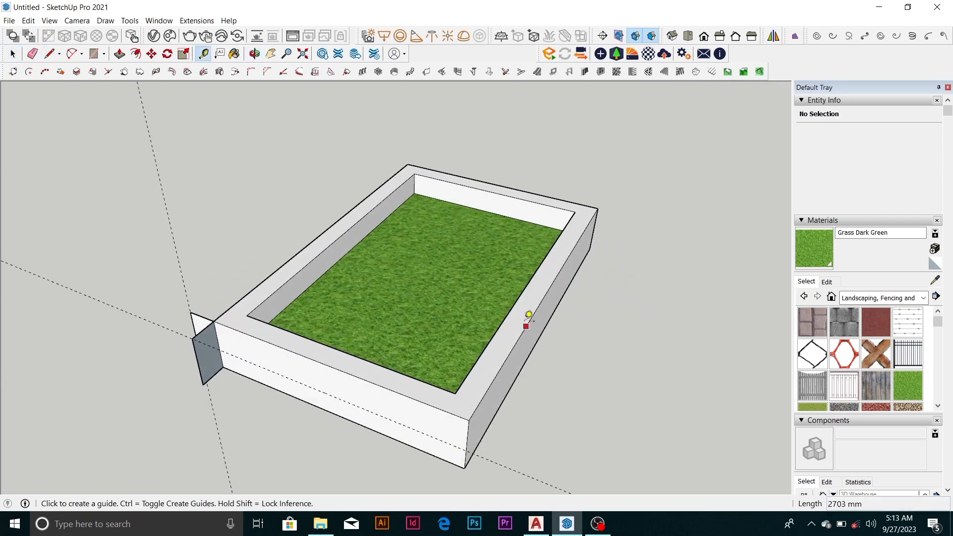
left_click(530, 317)
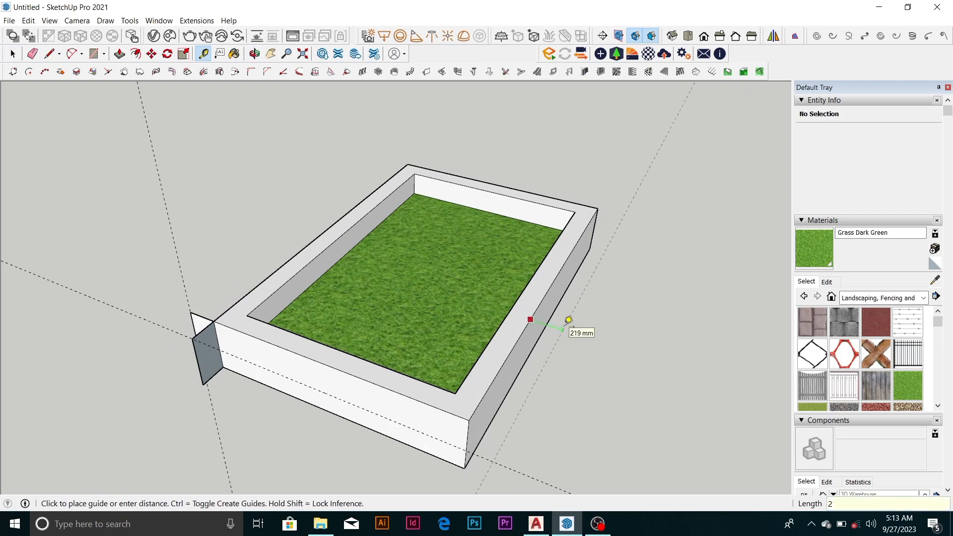
type("200")
key("Return")
Place a guide 200 mm outside the far short wall, parallel to its top edge
middle_click_drag(568, 319, 669, 326)
left_click(596, 339)
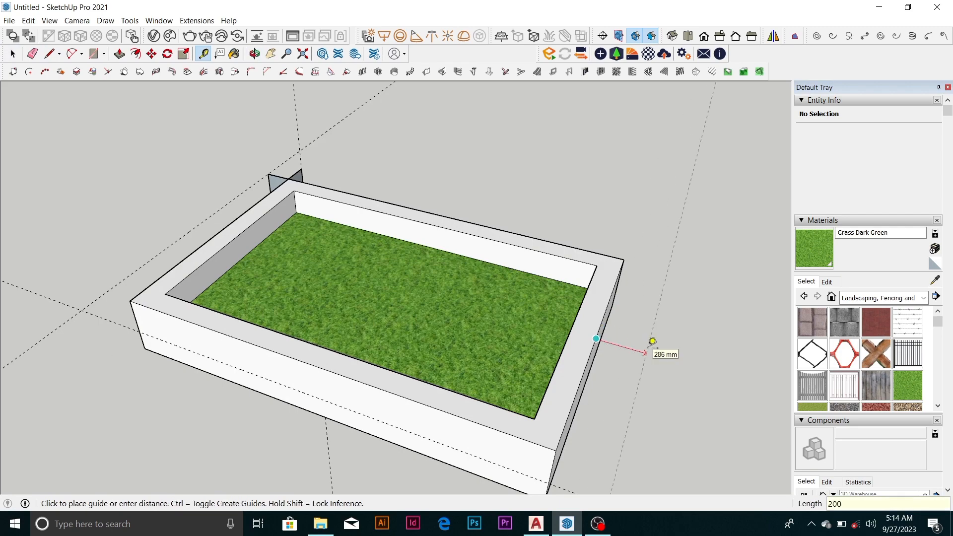
left_click(652, 342)
mouse_move(655, 341)
middle_mouse_down()
mouse_move(602, 272)
mouse_move(578, 323)
mouse_move(402, 349)
mouse_move(642, 317)
mouse_move(504, 311)
mouse_move(709, 330)
mouse_move(414, 326)
mouse_move(511, 341)
middle_mouse_up()
key("space")
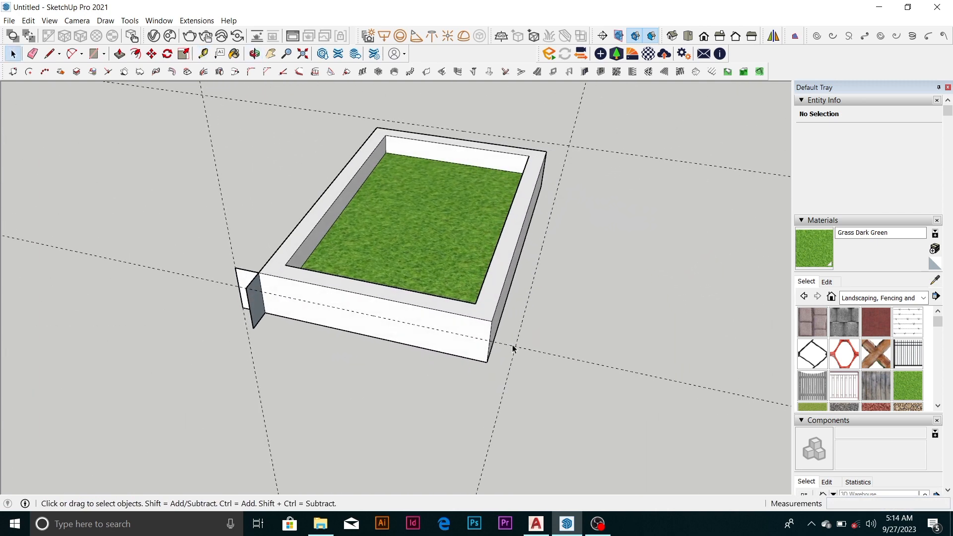
Draw a full-height tab, 200 mm wide, at the short wall's other corner, extending the wall out to the long-side guide
key("l")
scroll(496, 323, "up", 1)
left_click(491, 320)
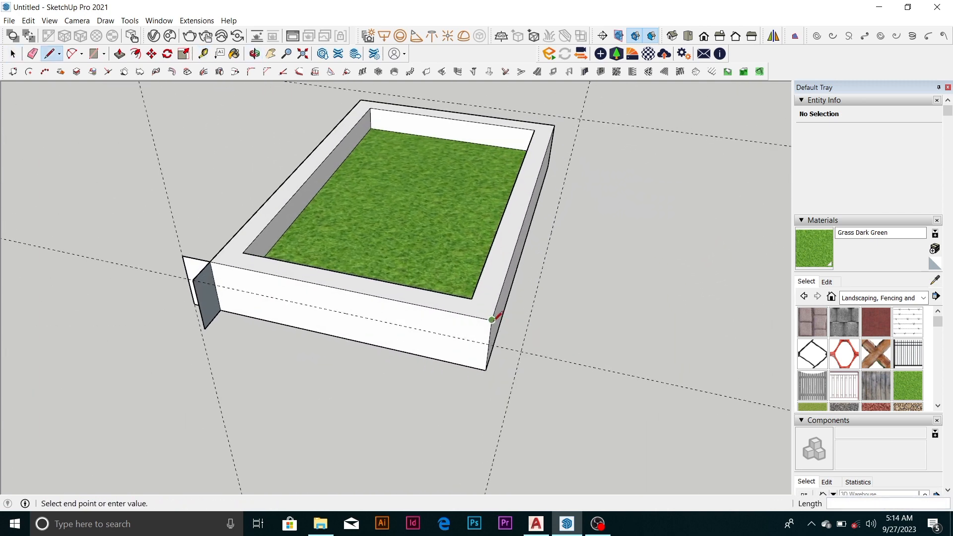
left_click(527, 327)
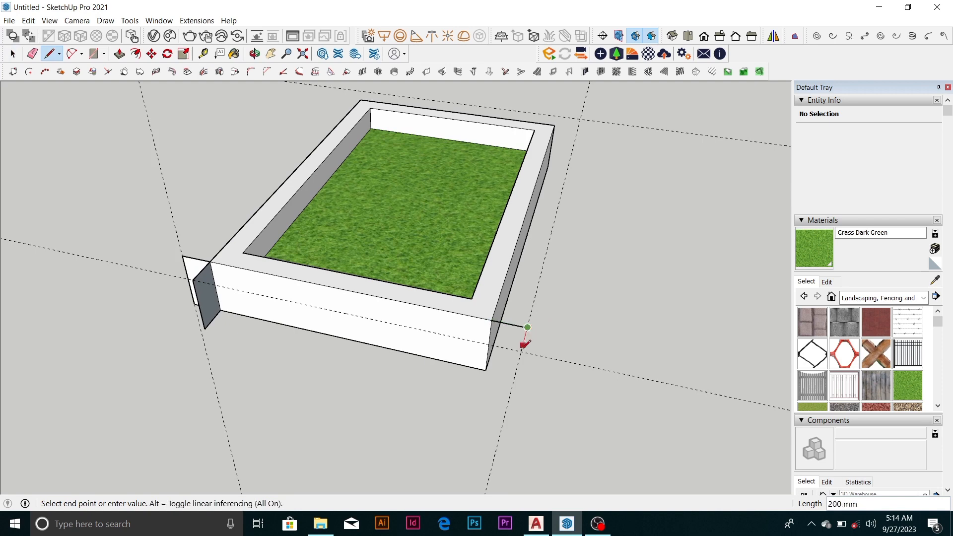
left_click(520, 377)
left_click(486, 370)
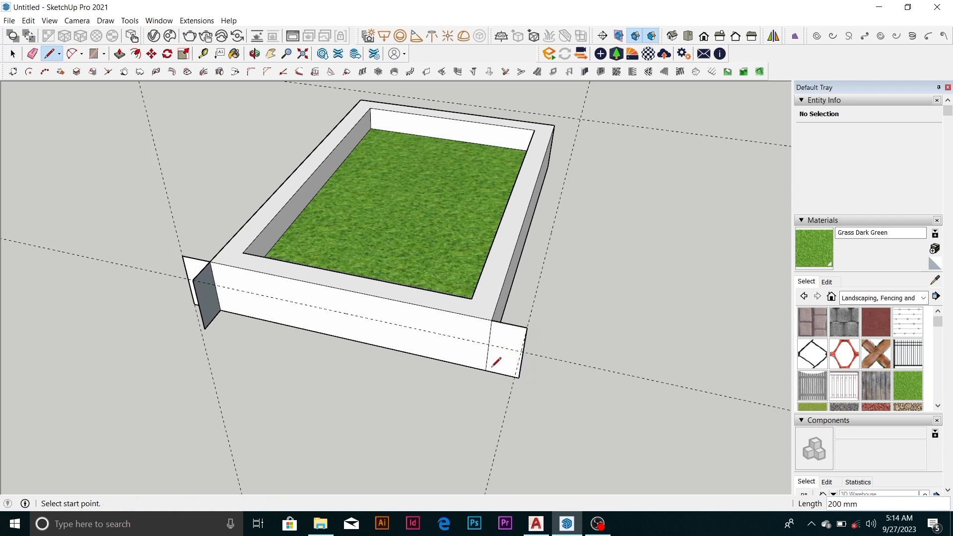
key("space")
Try to push/pull the short wall's outer face between the tabs, and undo the change
left_click(422, 350)
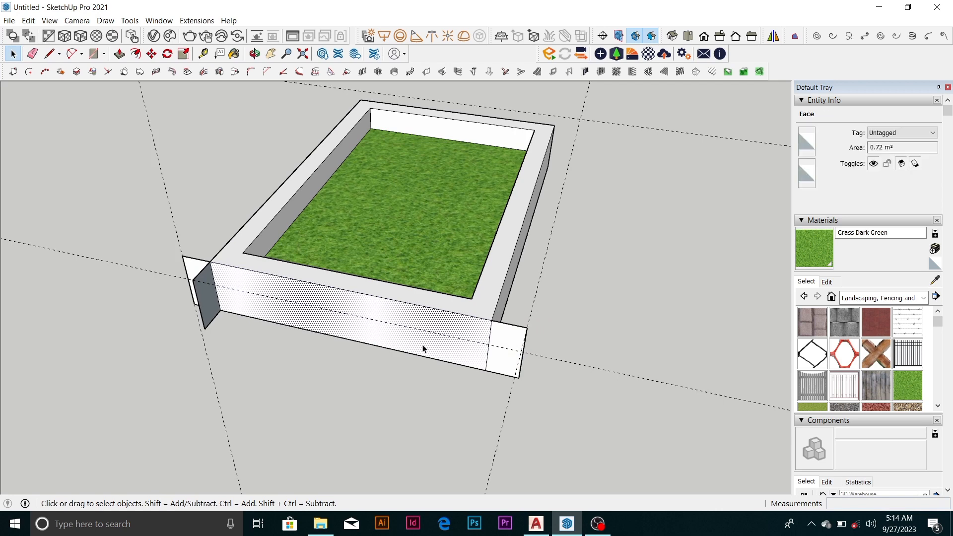
key("p")
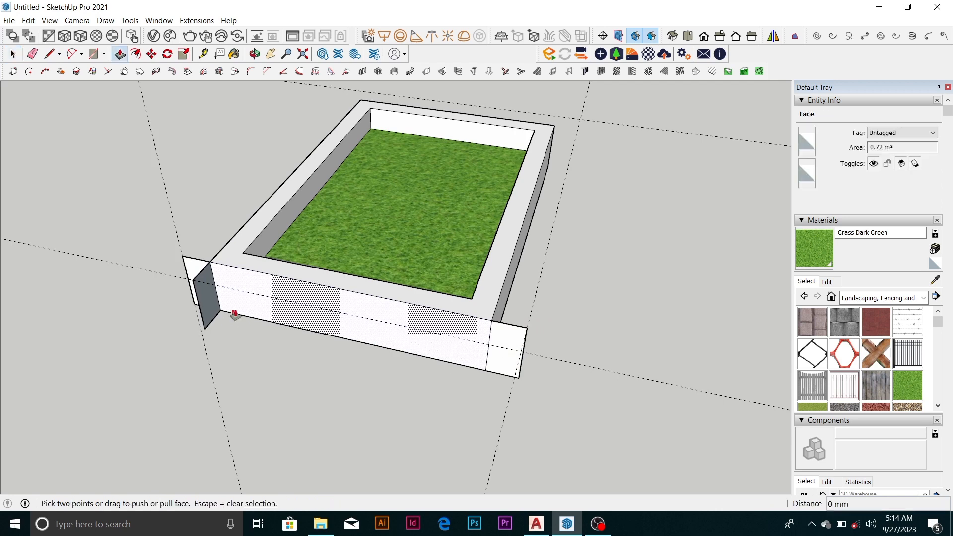
left_click(485, 370)
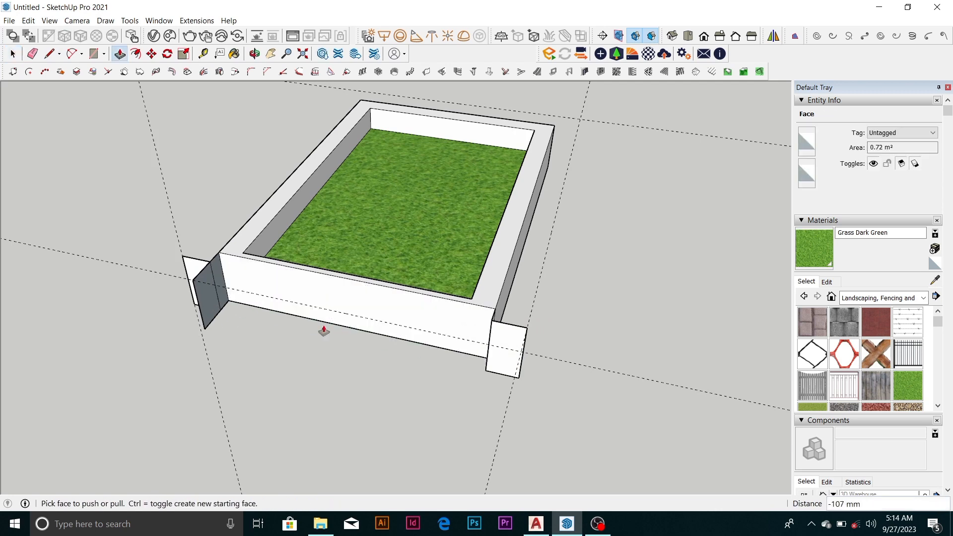
key("ctrl+z")
Push/Pull the corner tab 2000 mm along the short wall, and the resulting strip's side face 2703 mm along the adjoining long wall
left_click(209, 305)
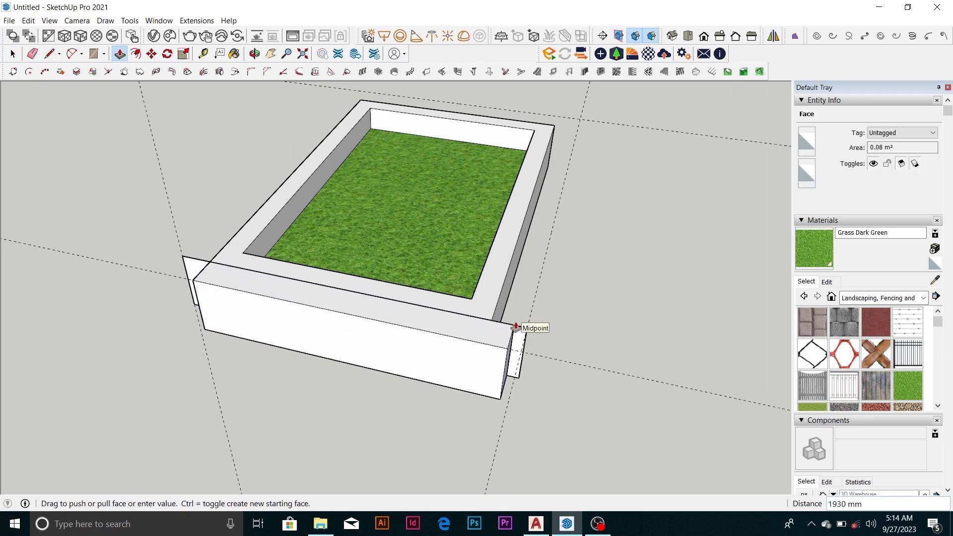
left_click(528, 328)
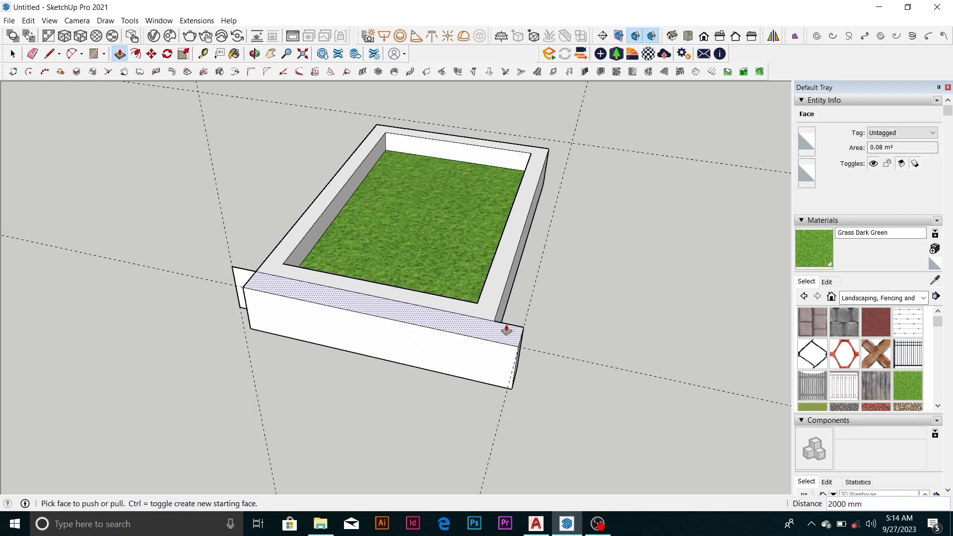
middle_click_drag(501, 332, 297, 357)
left_click(258, 327)
scroll(258, 326, "down", 4)
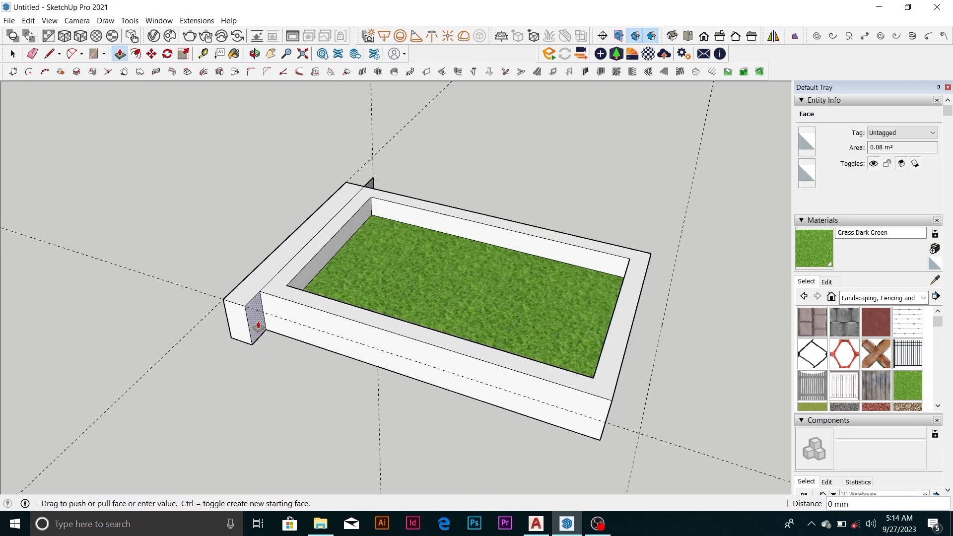
scroll(414, 368, "up", 2)
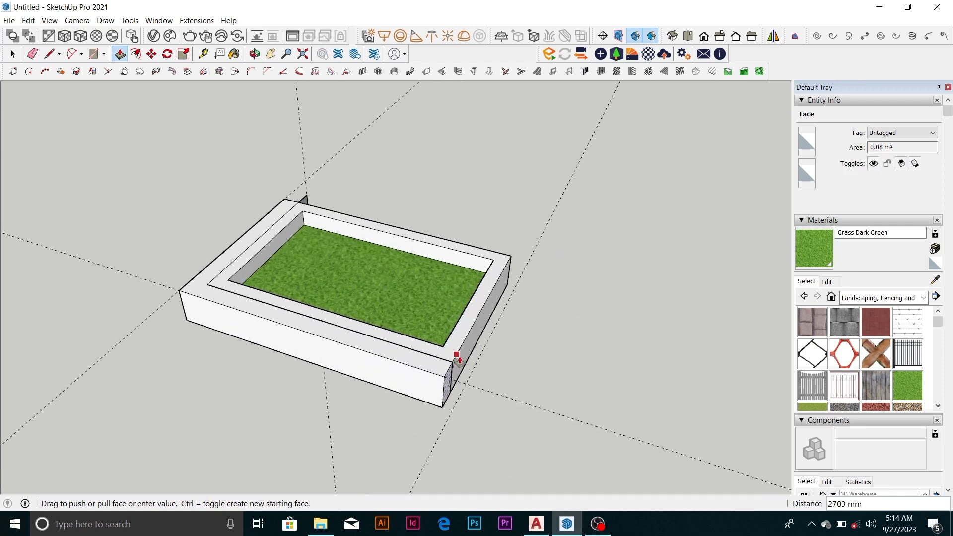
left_click(455, 360)
Extend the long strip's end face 200 mm past the far corner and push/pull its side face 1800 mm along the far short wall
scroll(455, 366, "up", 3)
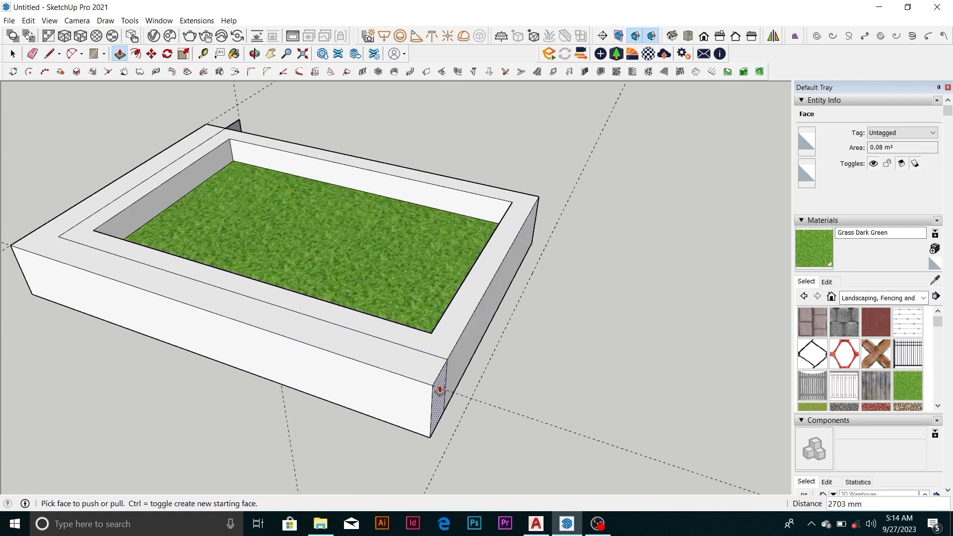
left_click(440, 389)
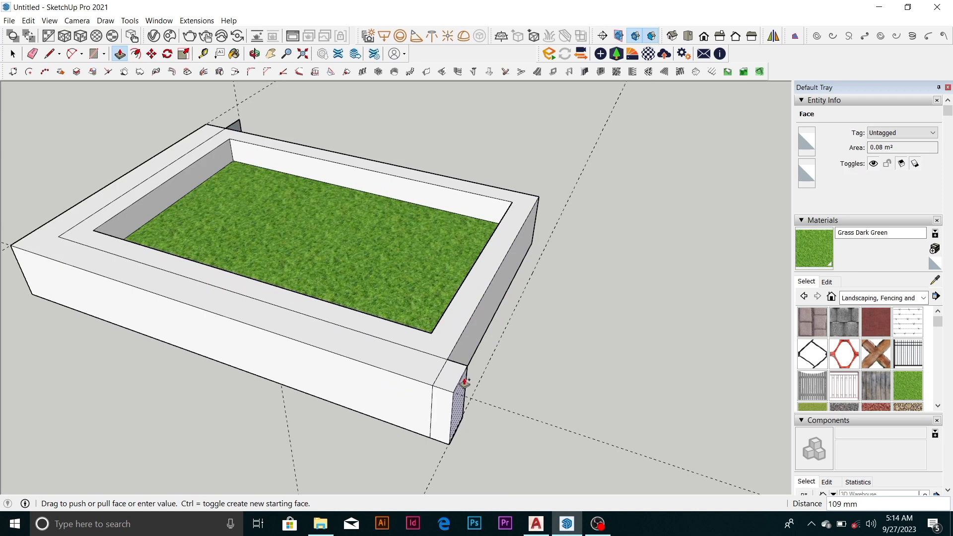
key("Escape")
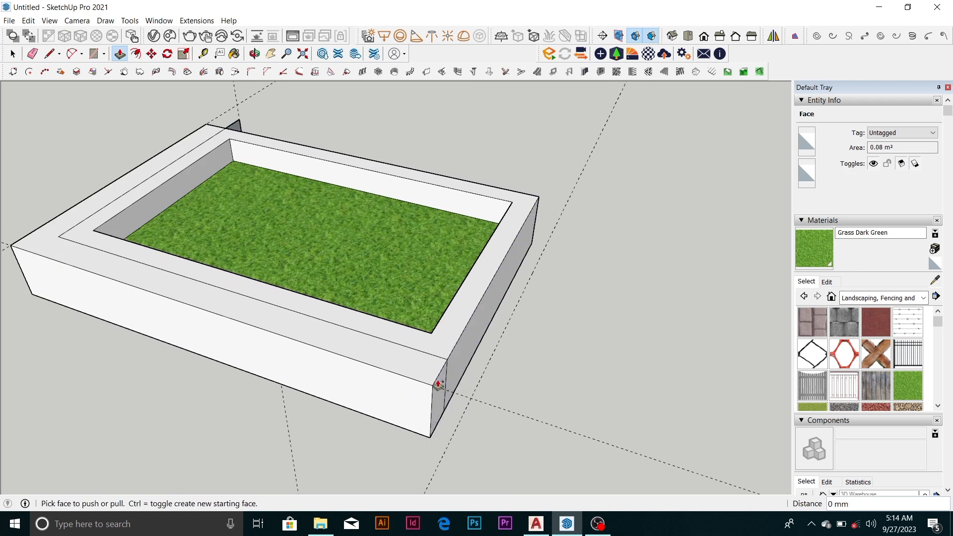
key("space")
key("p")
left_click(439, 392)
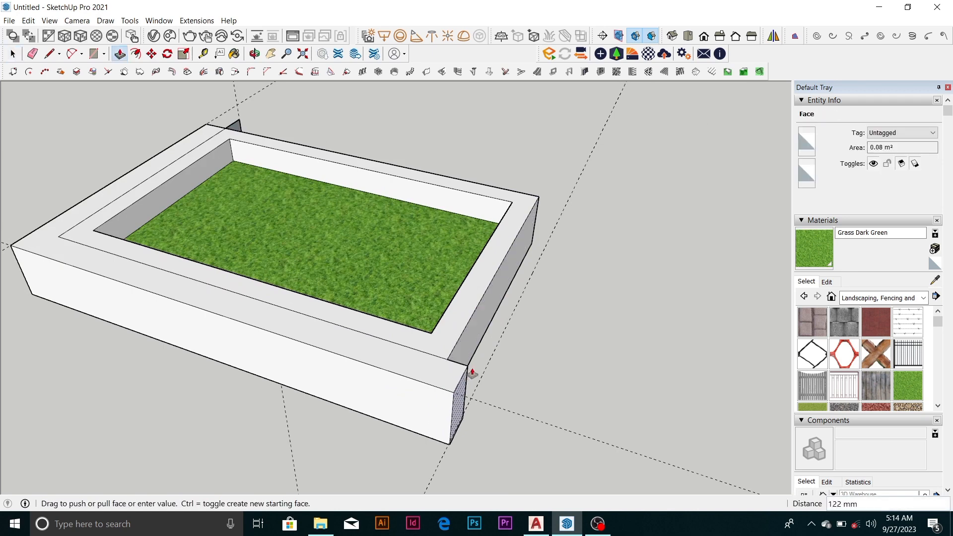
left_click(498, 344)
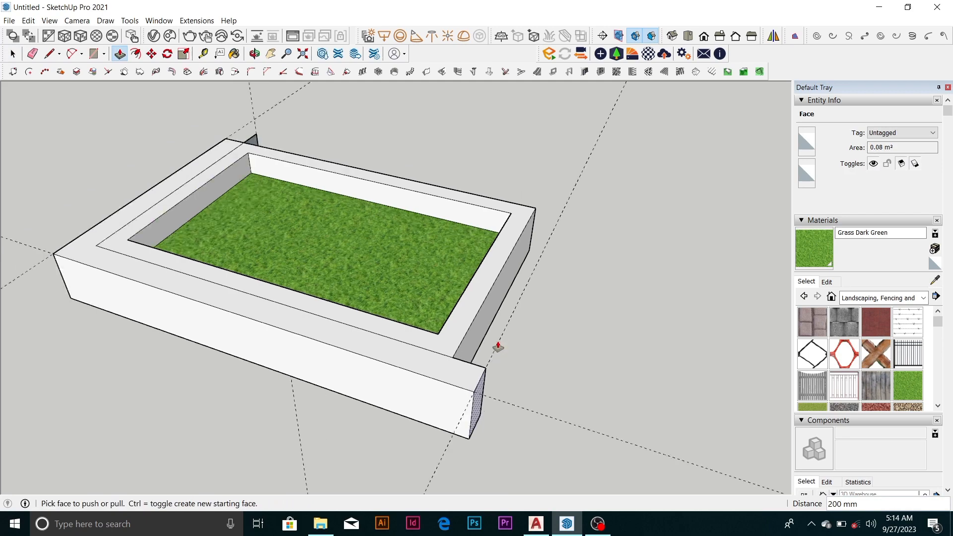
middle_click_drag(496, 347, 219, 309)
left_click_drag(260, 296, 451, 366)
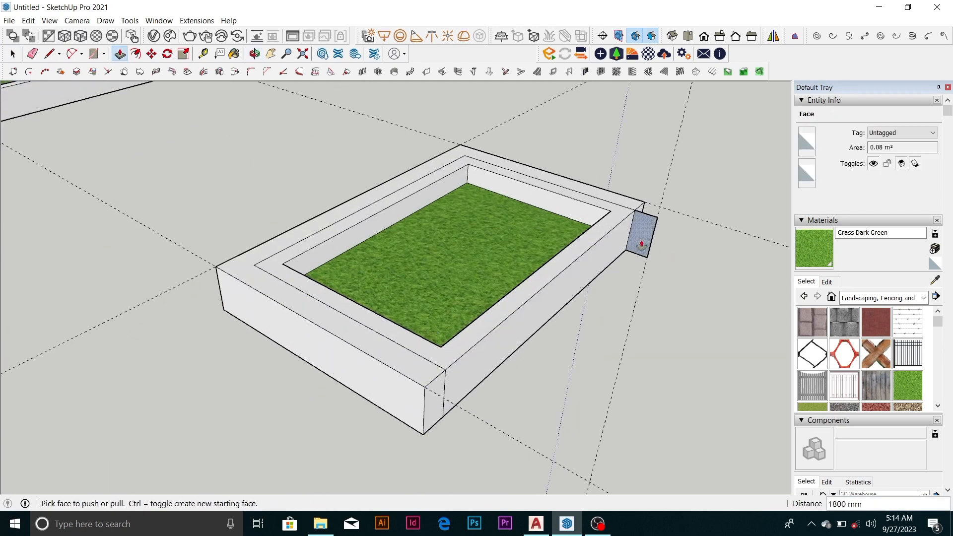
Push/Pull the remaining tab 2903 mm along the other long wall, and extend the neighbouring strip's end face 200 mm to complete the corner
left_click_drag(639, 239, 436, 382)
scroll(435, 380, "down", 4)
middle_click_drag(443, 349, 362, 351)
scroll(388, 383, "up", 5)
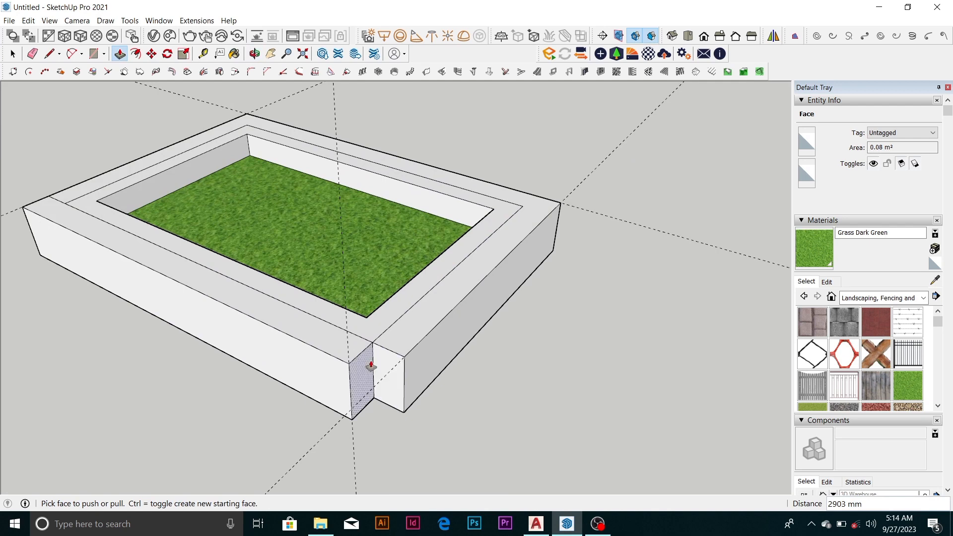
left_click_drag(374, 372, 410, 357)
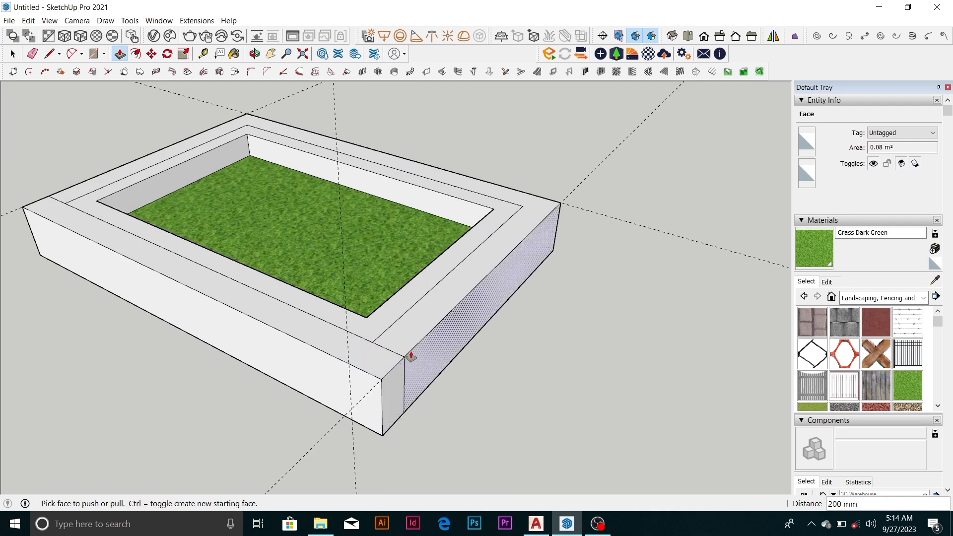
scroll(412, 353, "down", 3)
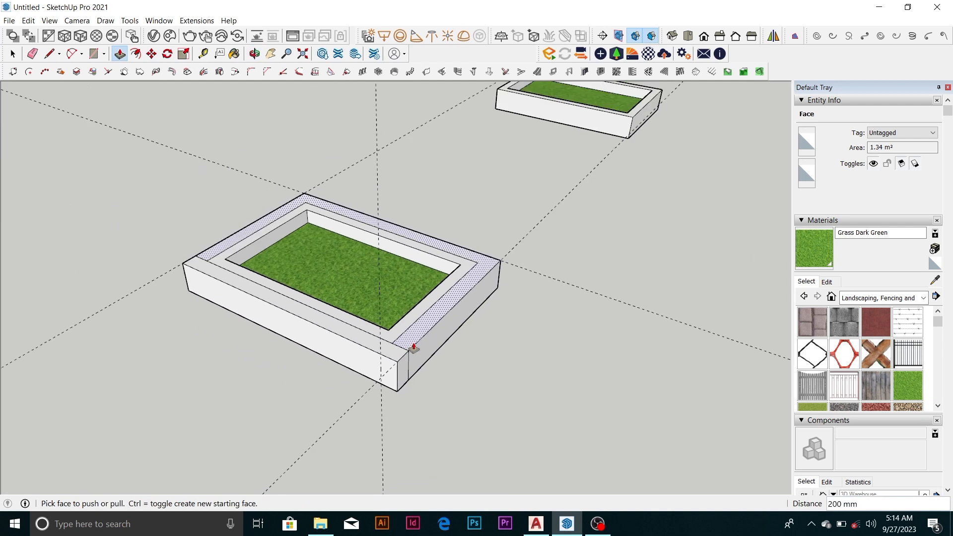
scroll(232, 377, "down", 5)
scroll(305, 348, "up", 2)
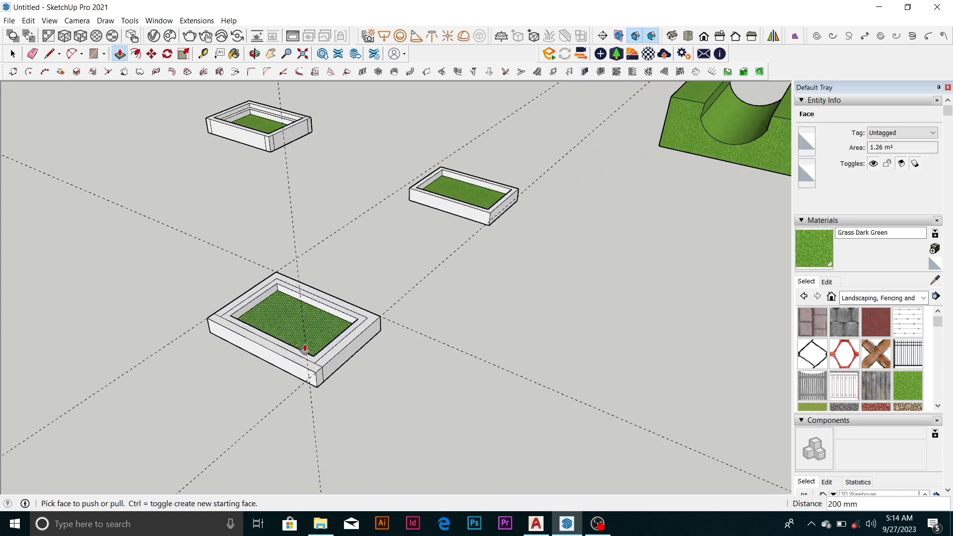
Erase the guide lines running around and across the widened planter
key("e")
left_click(296, 255)
left_click(296, 259)
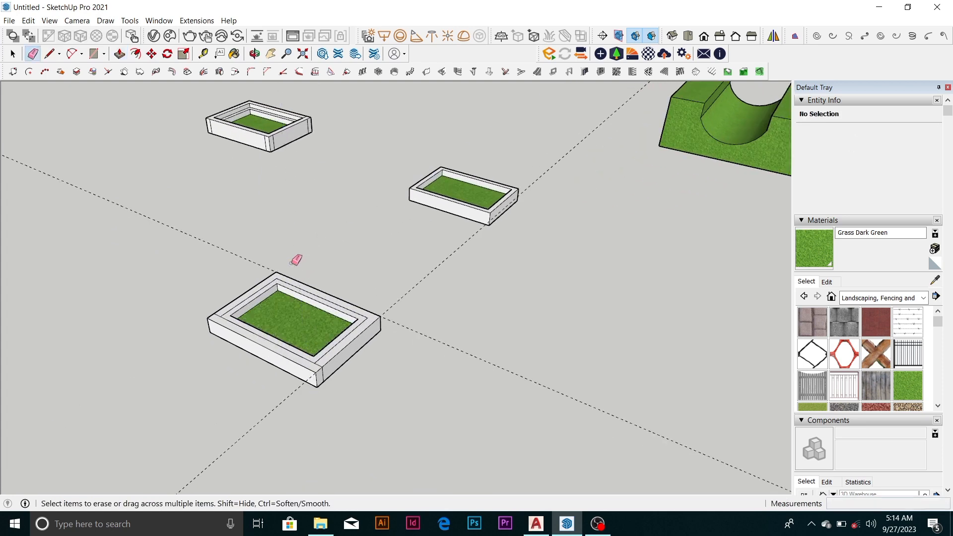
left_click(273, 269)
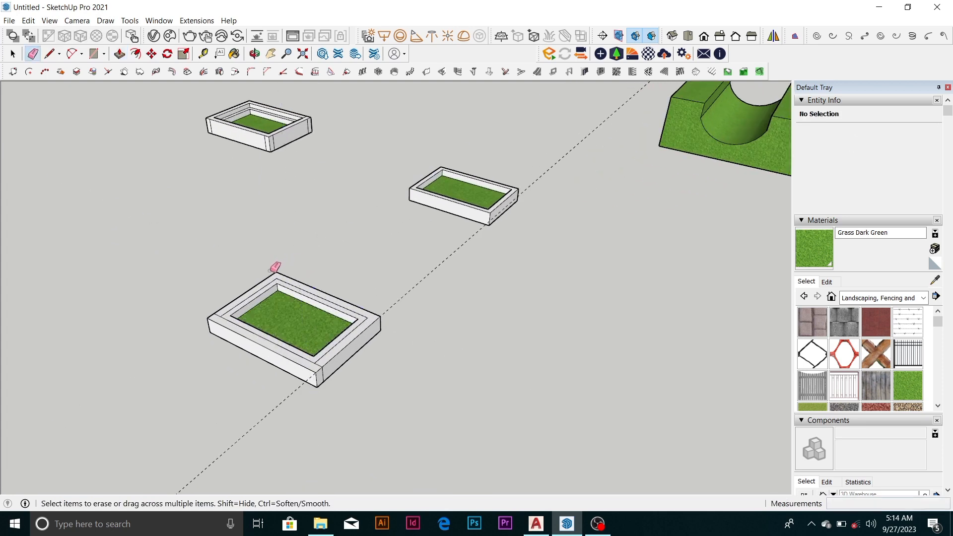
left_click(422, 281)
scroll(451, 350, "down", 3)
scroll(389, 328, "up", 2)
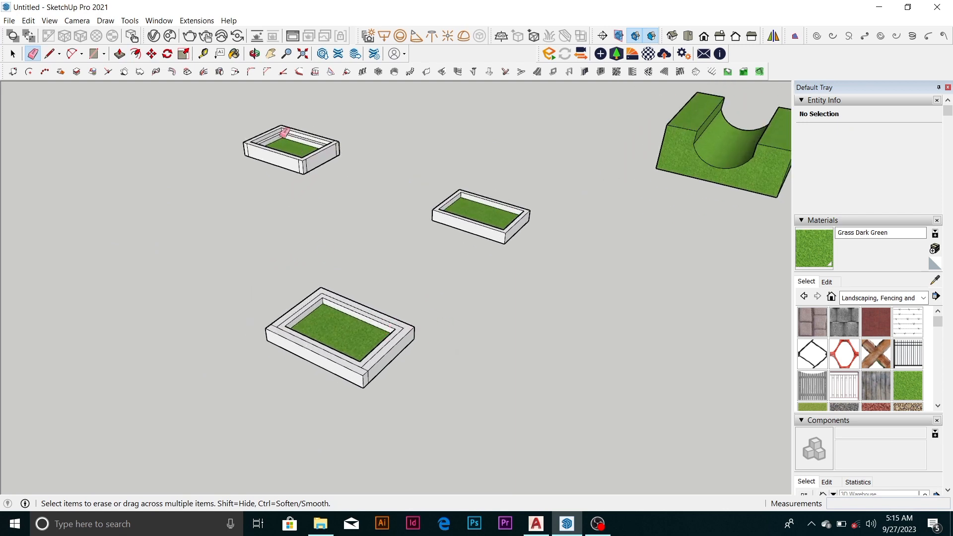
Offset the top rim face of the stepped planter outward by 75 mm
scroll(284, 132, "up", 6)
scroll(373, 213, "down", 1)
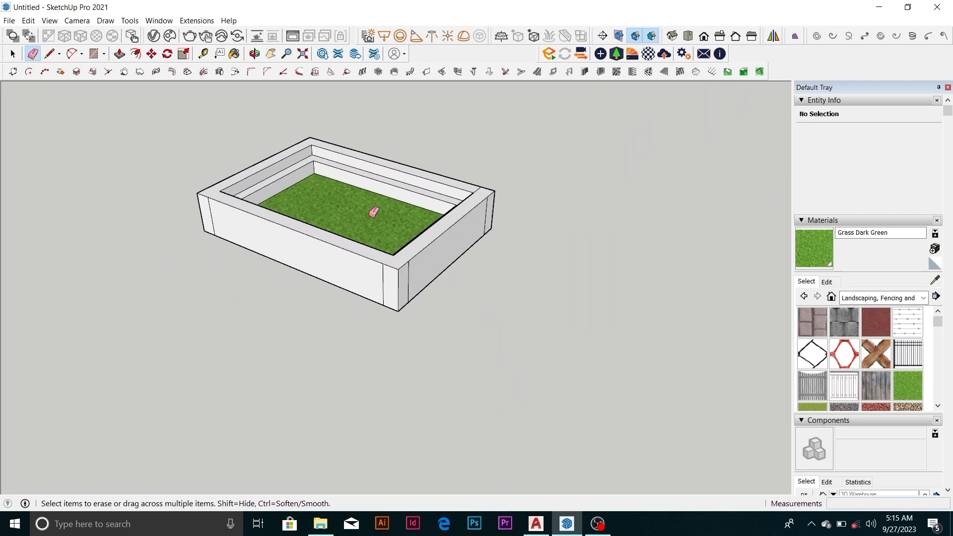
scroll(375, 213, "up", 1)
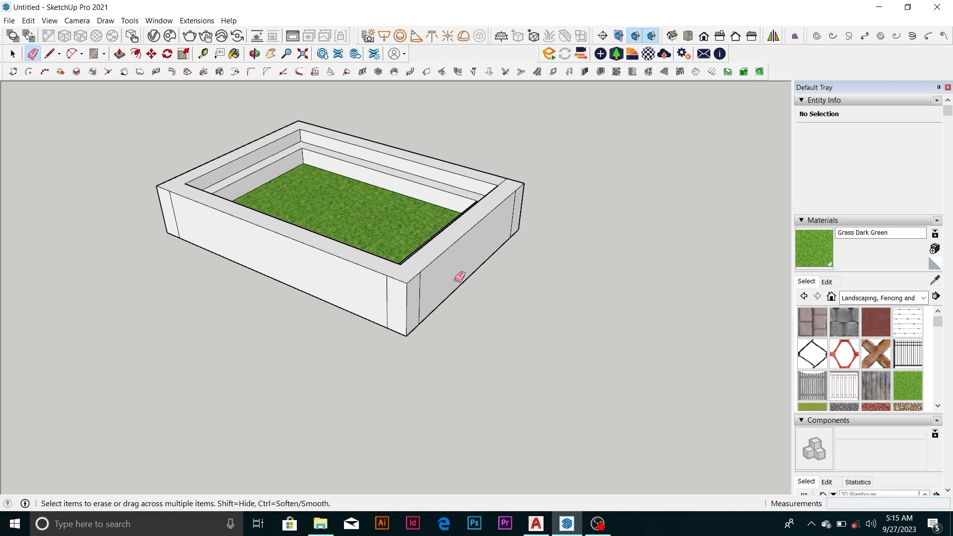
scroll(434, 268, "down", 3)
middle_click_drag(432, 272, 296, 278)
scroll(353, 229, "up", 4)
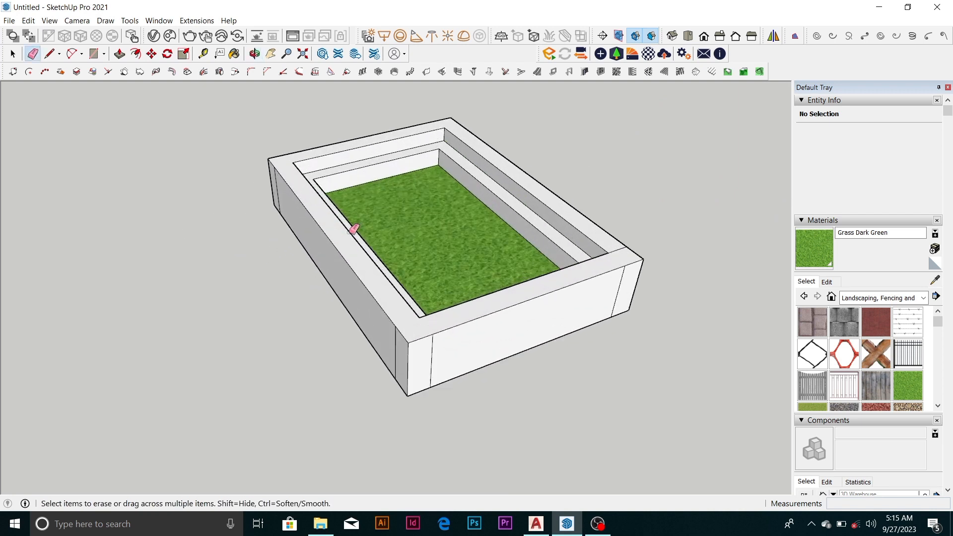
key("space")
left_click(357, 260)
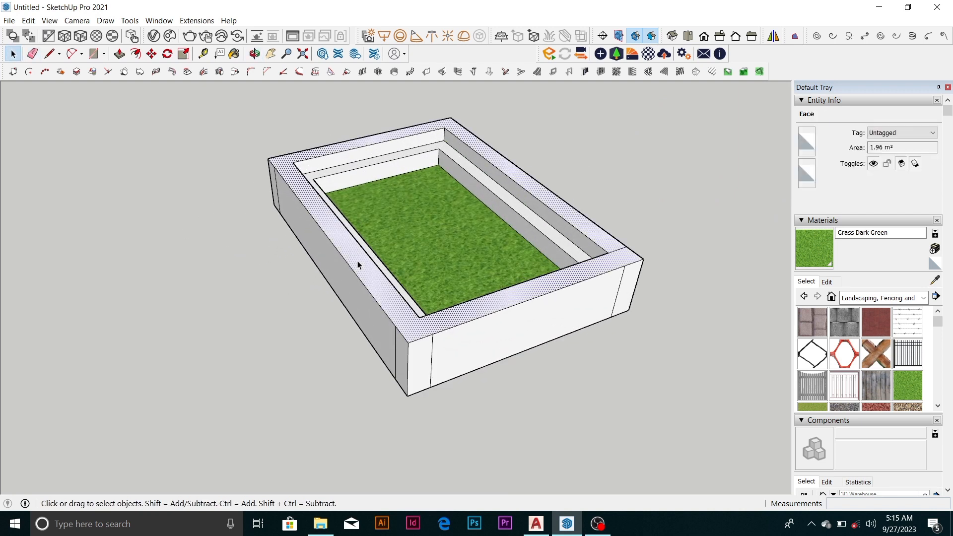
left_click(148, 54)
left_click(135, 54)
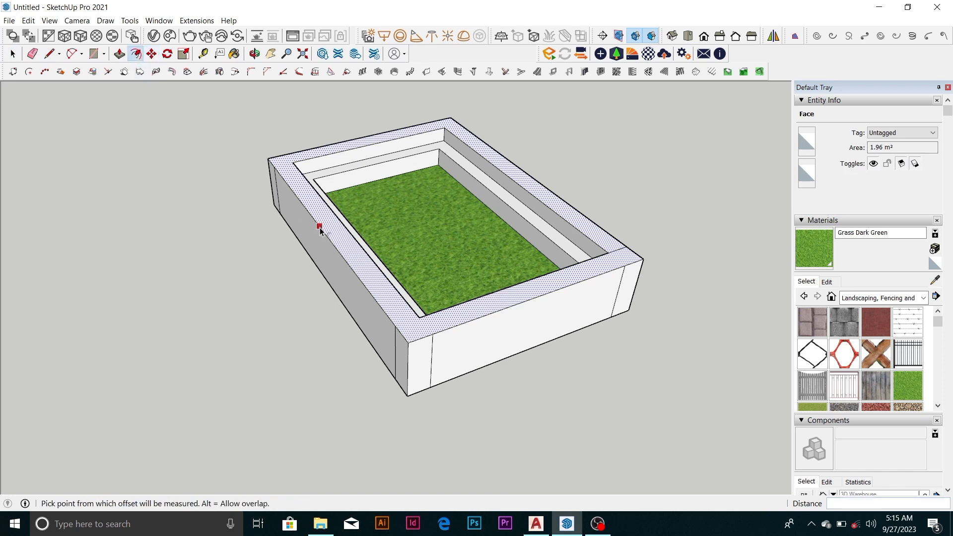
left_click(320, 228)
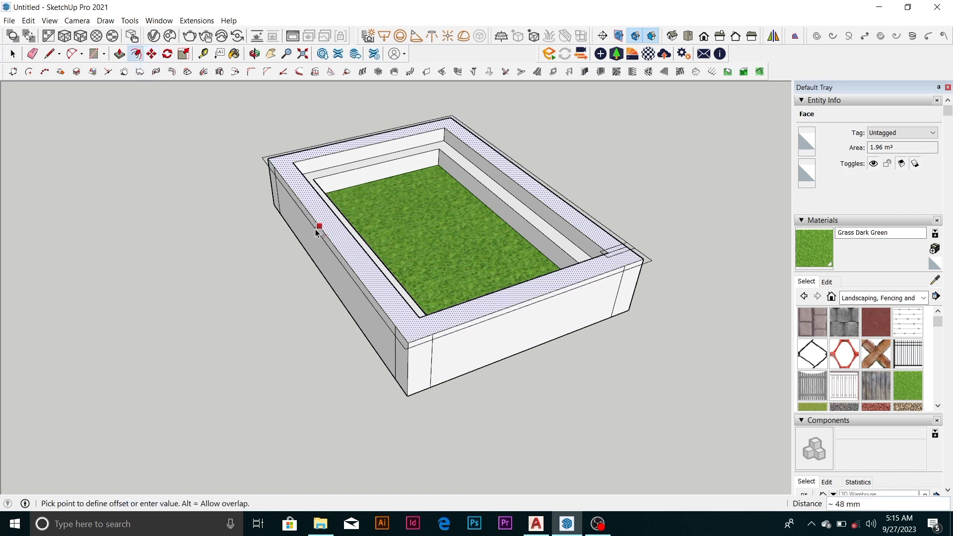
type("75")
key("Return")
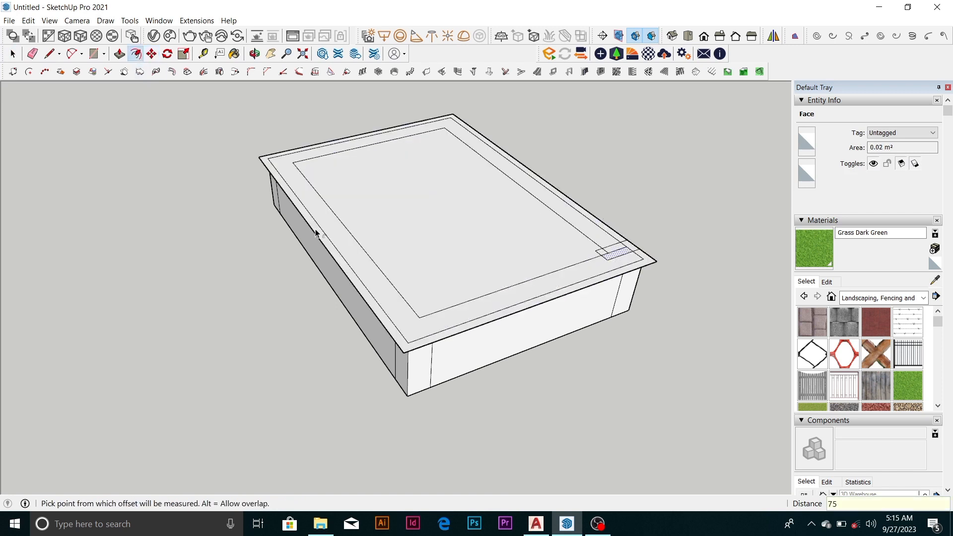
Try deleting both the rim face and the face covering the planter's opening, and undo the two deletions
key("space")
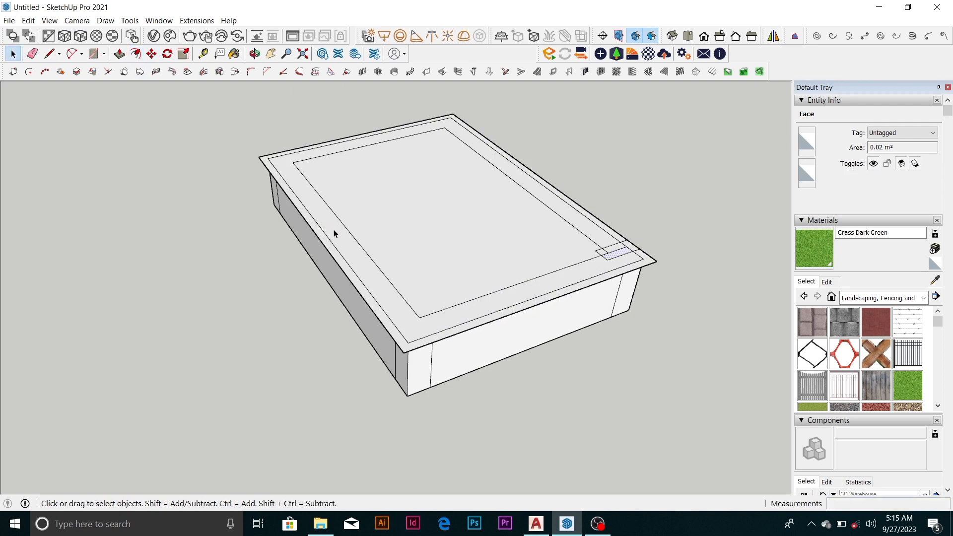
left_click(352, 242)
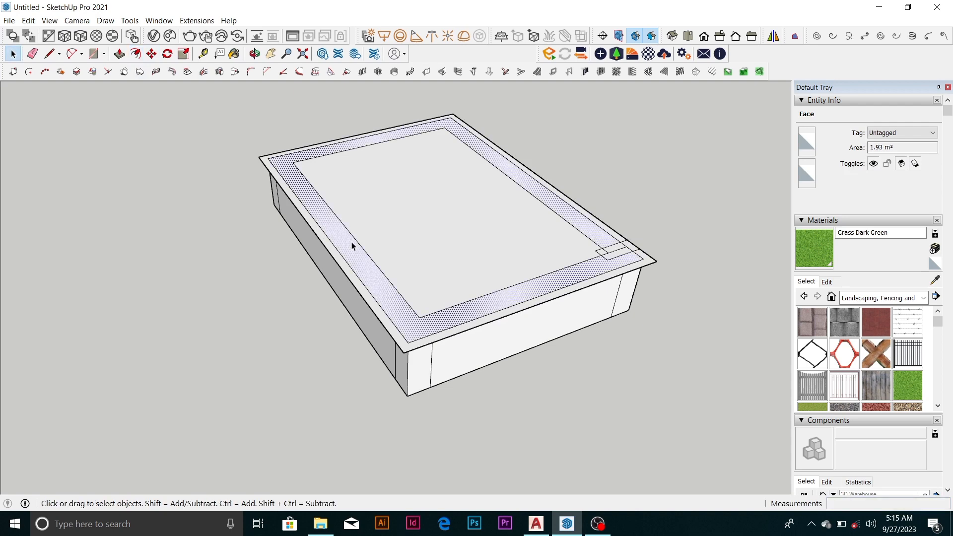
key("Delete")
left_click(388, 247)
key("Delete")
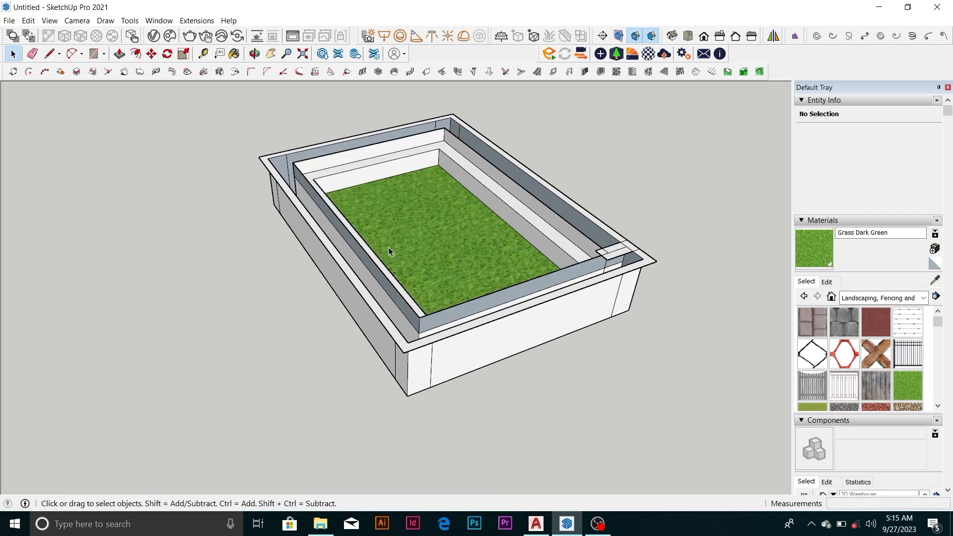
key("ctrl+z")
key("ctrl+z")
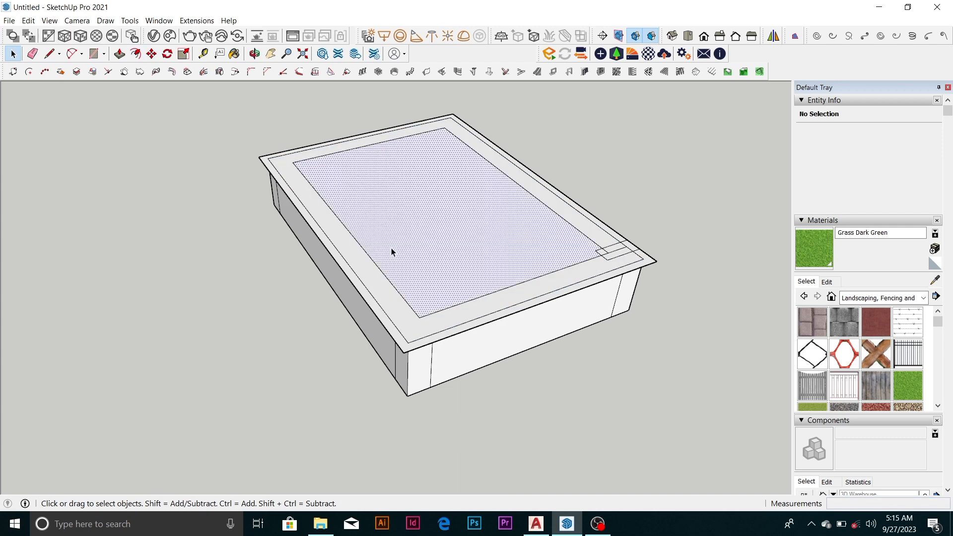
Delete only the face covering the planter's opening, keeping the rim face
key("Delete")
scroll(390, 250, "down", 1)
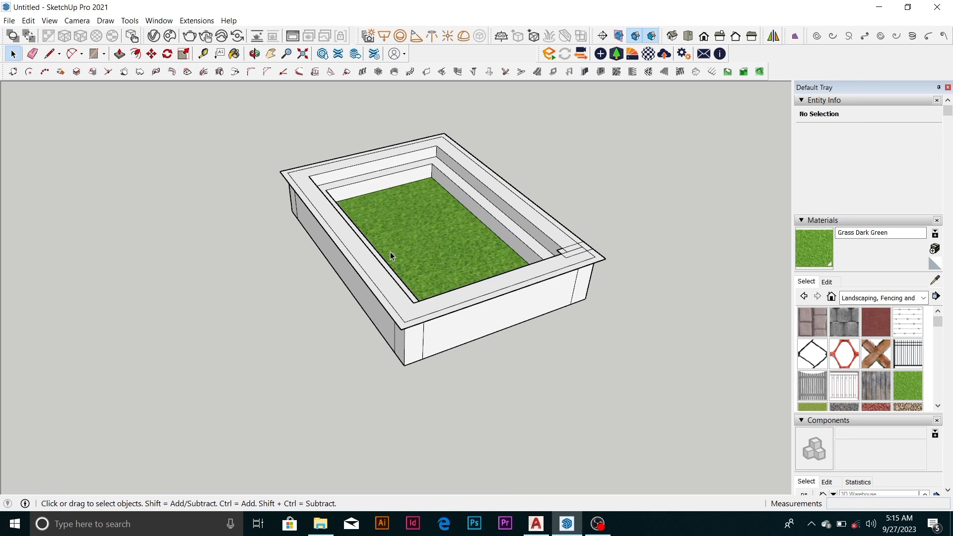
scroll(396, 321, "up", 3)
Paint the offset outer border face with 0134_DimGray from the Colors-Named collection
left_click(397, 321)
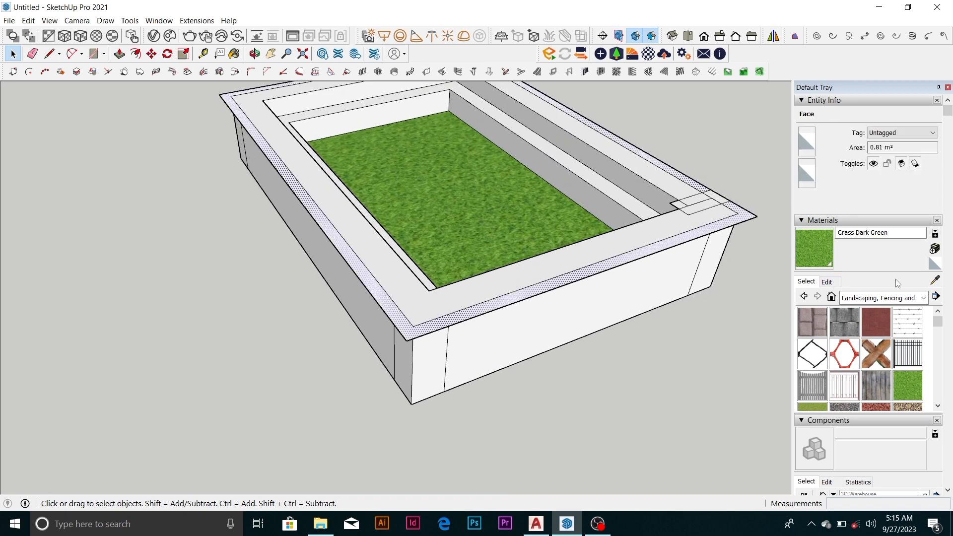
left_click(922, 298)
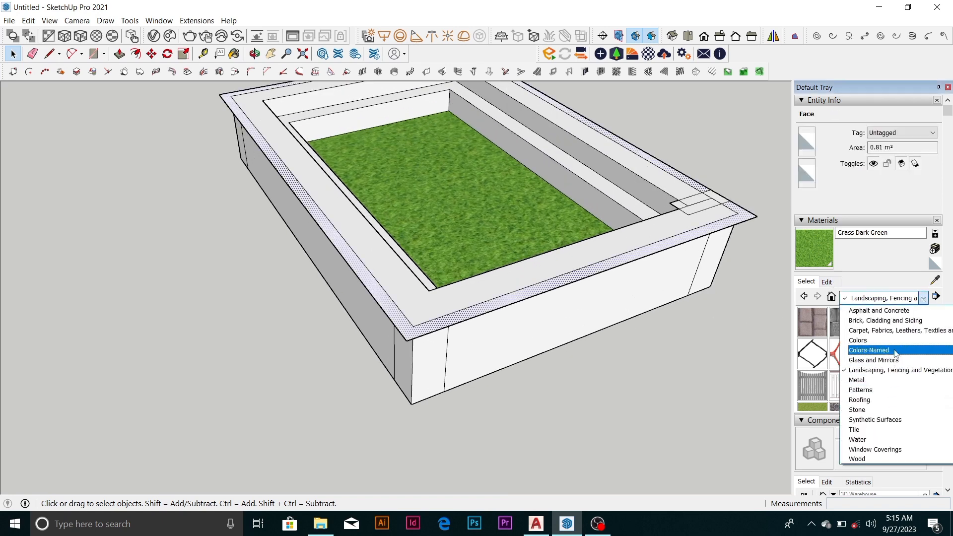
left_click(896, 351)
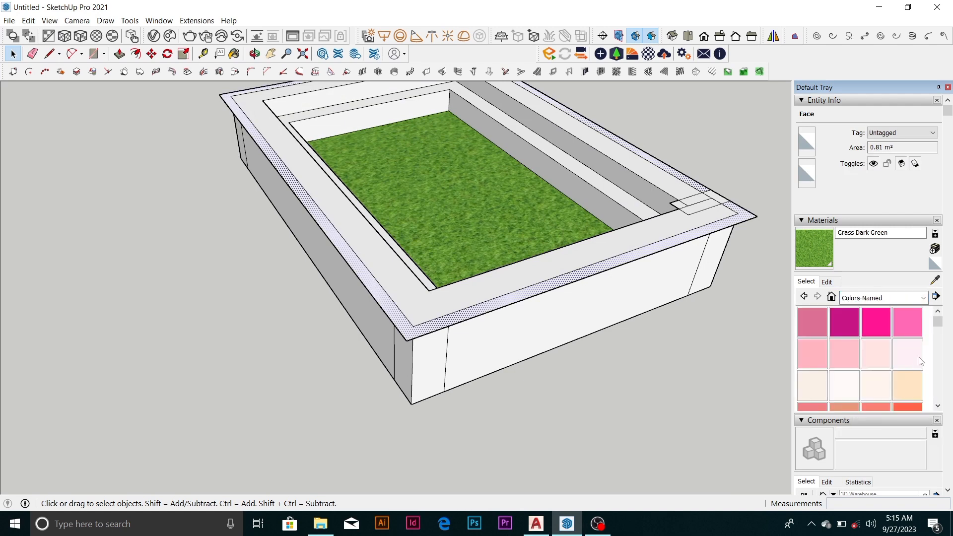
left_click_drag(937, 323, 937, 382)
scroll(863, 396, "down", 1)
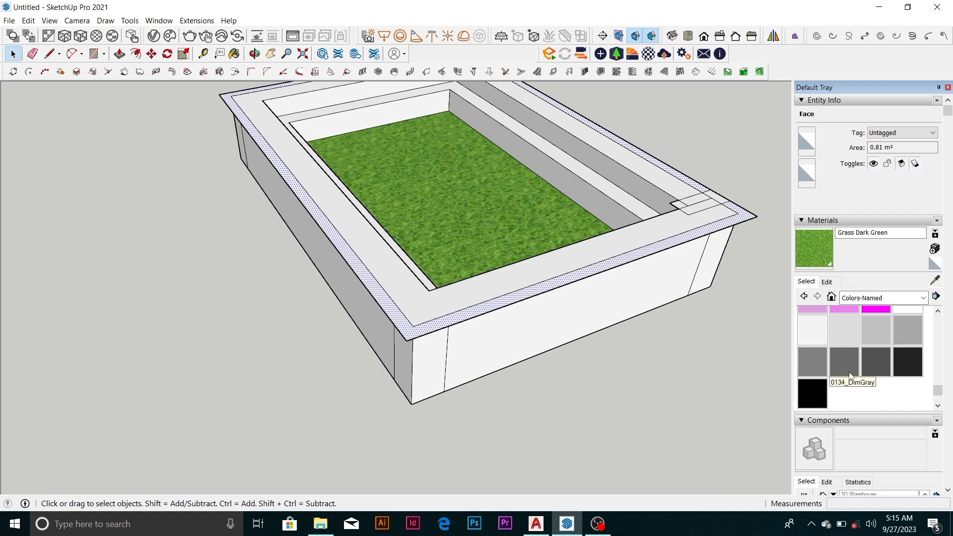
left_click(850, 376)
left_click(397, 309)
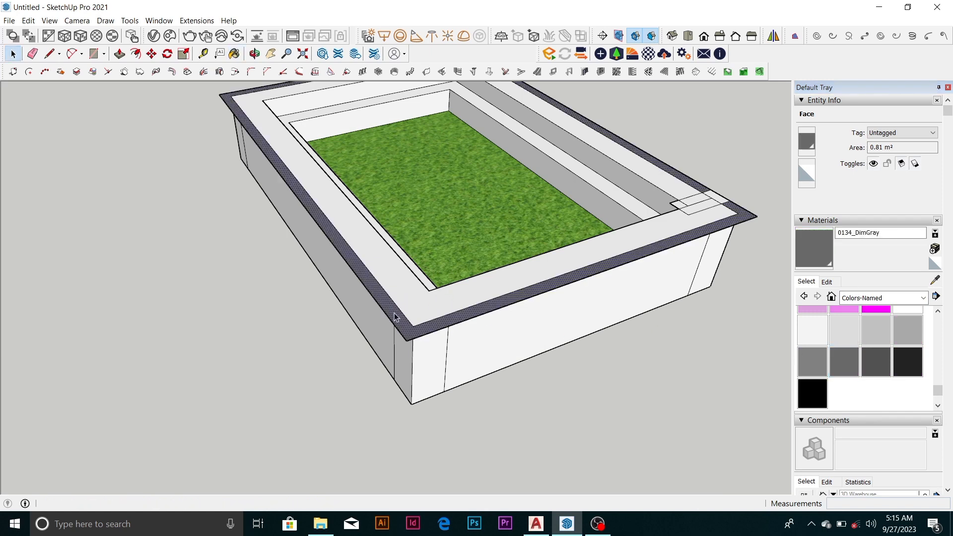
Push/Pull the dark gray border face up 75 mm
key("p")
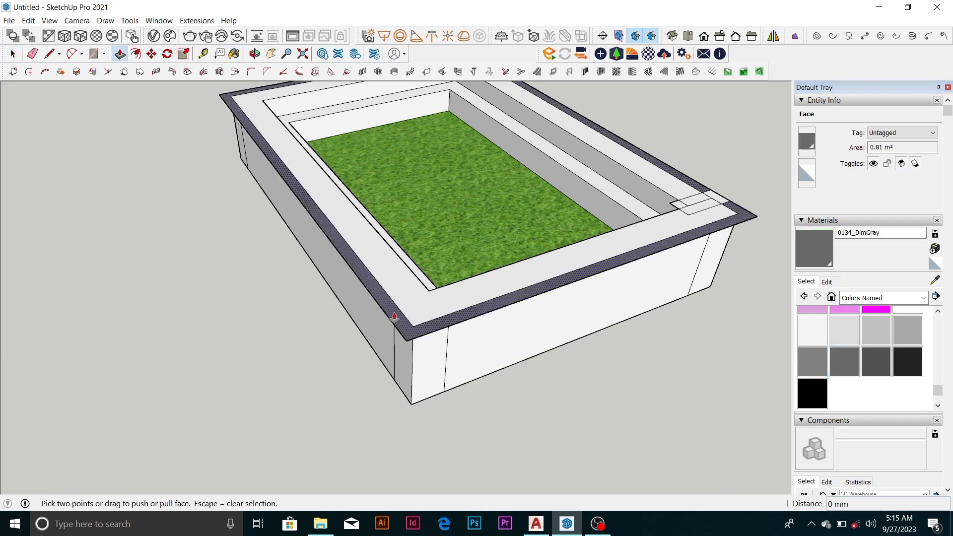
left_click(394, 316)
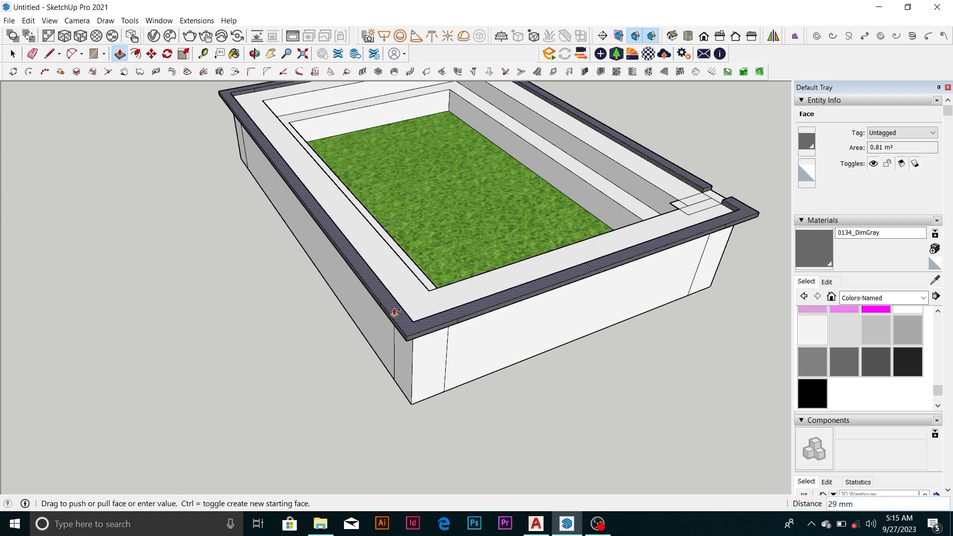
type("75")
key("Return")
Close the gap in the dark gray border near the corner by extending its end face 150 mm
scroll(395, 314, "down", 3)
middle_click_drag(505, 282, 40, 284)
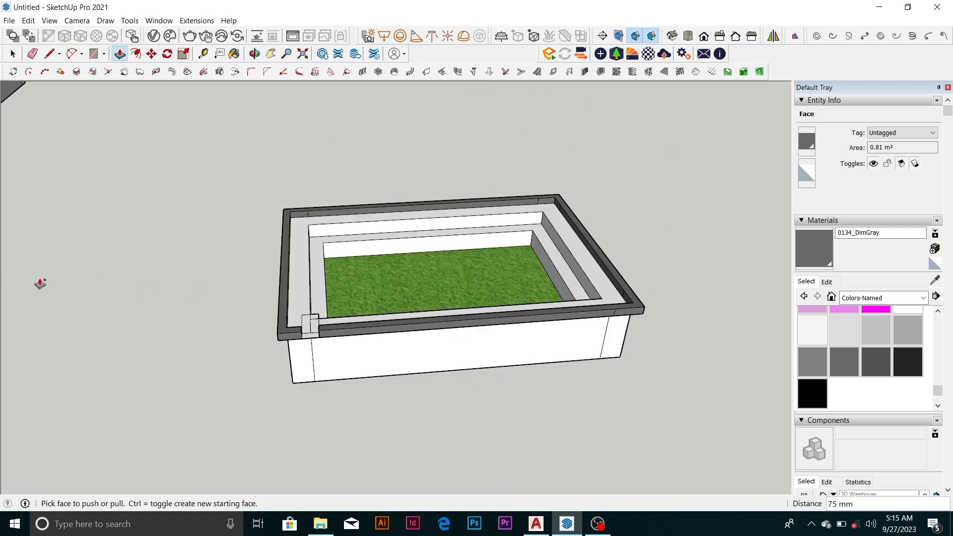
scroll(283, 329, "up", 6)
key("space")
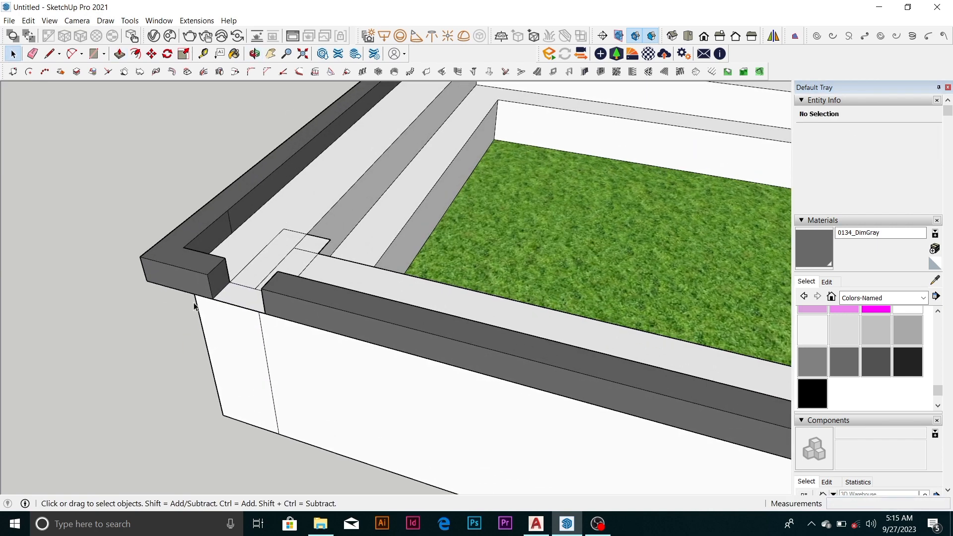
key("p")
left_click(217, 281)
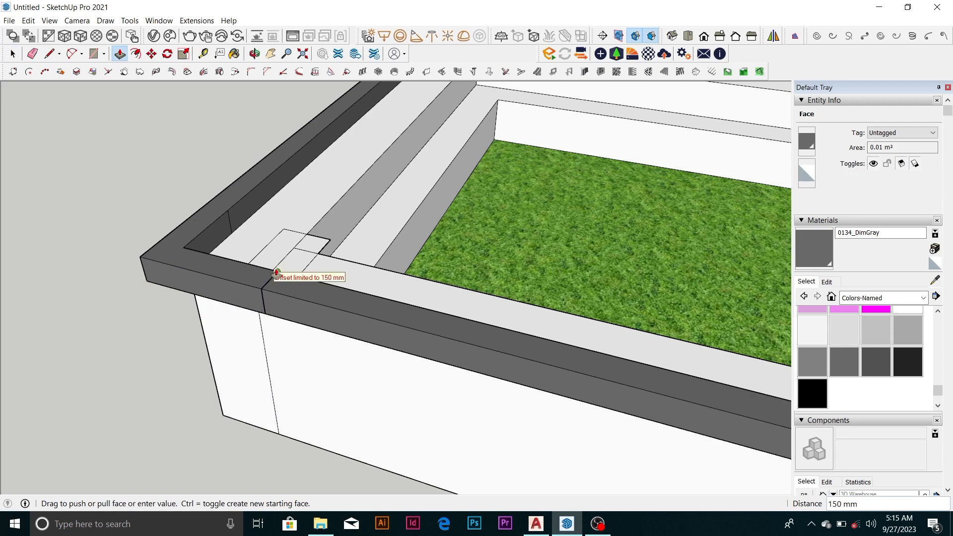
left_click(276, 273)
Examine the planter with the dark gray border from several sides and compare it with the other two planters
scroll(276, 272, "down", 6)
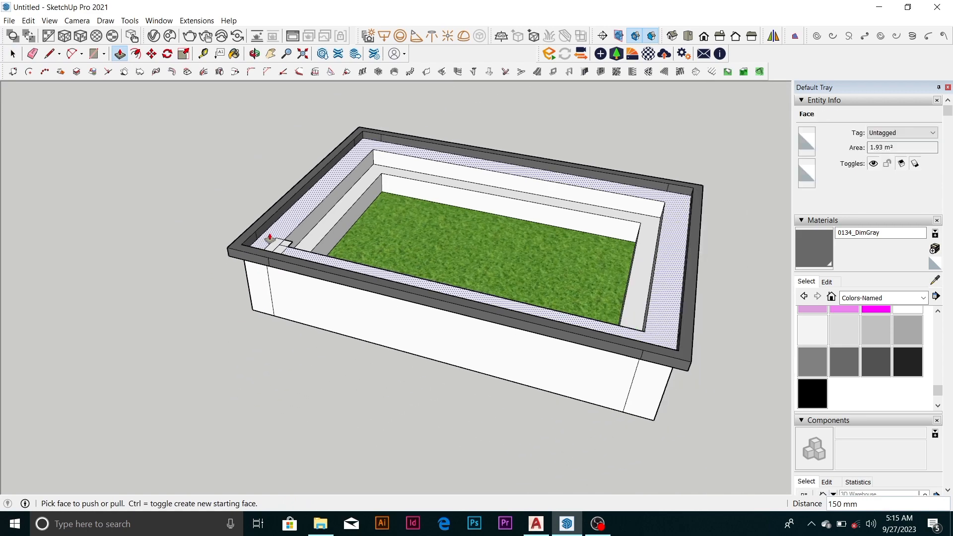
scroll(269, 237, "down", 3)
middle_click_drag(267, 235, 774, 278)
middle_click_drag(333, 332, 391, 256)
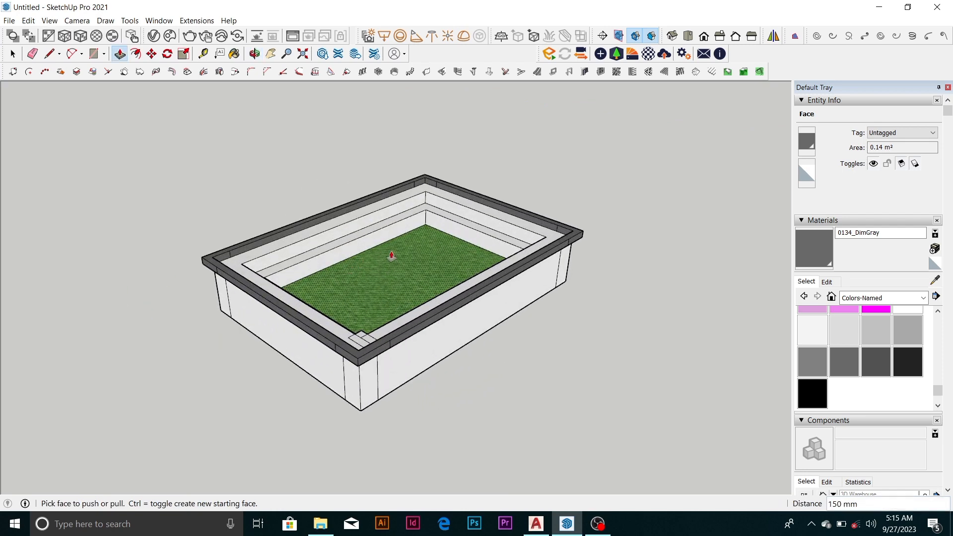
scroll(422, 198, "up", 3)
scroll(425, 192, "down", 3)
middle_click_drag(425, 192, 498, 196)
scroll(481, 198, "down", 5)
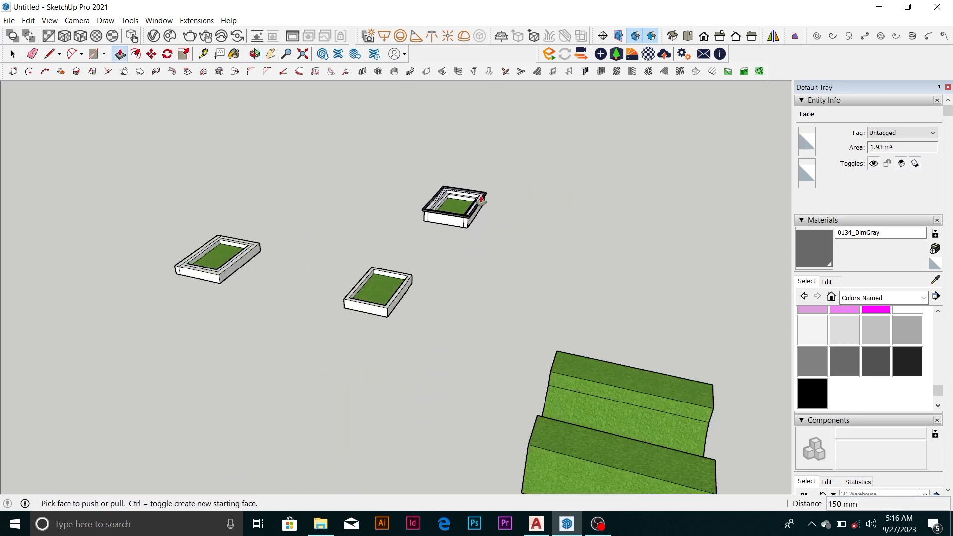
scroll(482, 200, "down", 2)
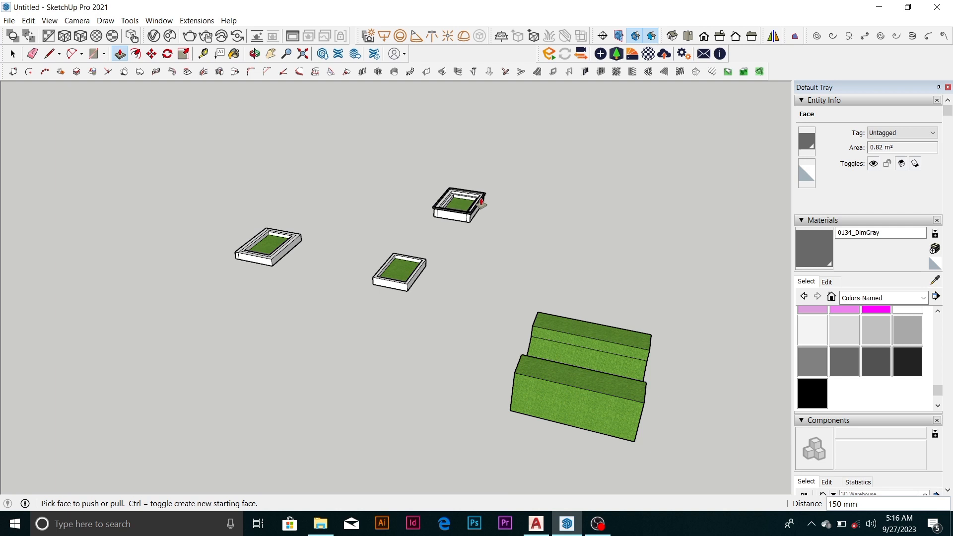
left_click(458, 191)
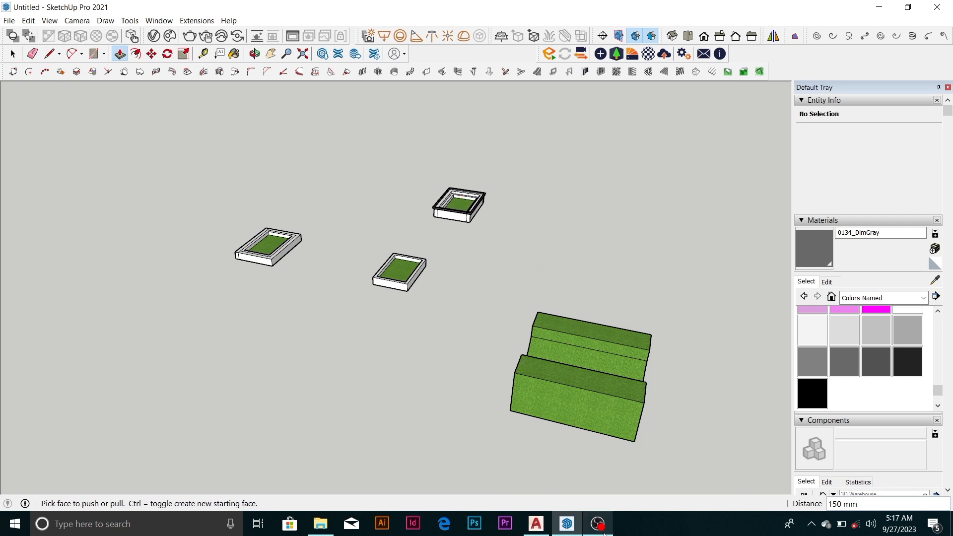
mouse_move(598, 523)
left_click(614, 494)
left_click(838, 389)
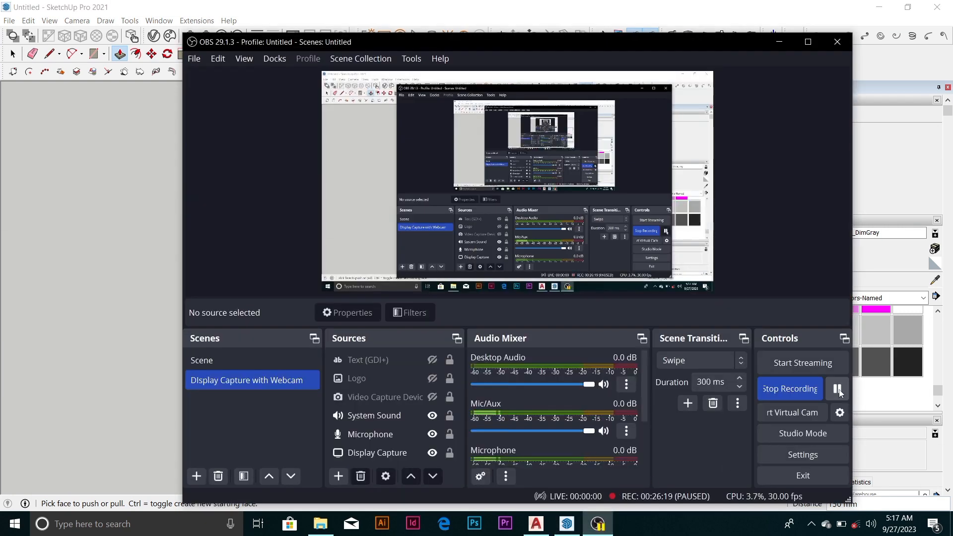
left_click(838, 389)
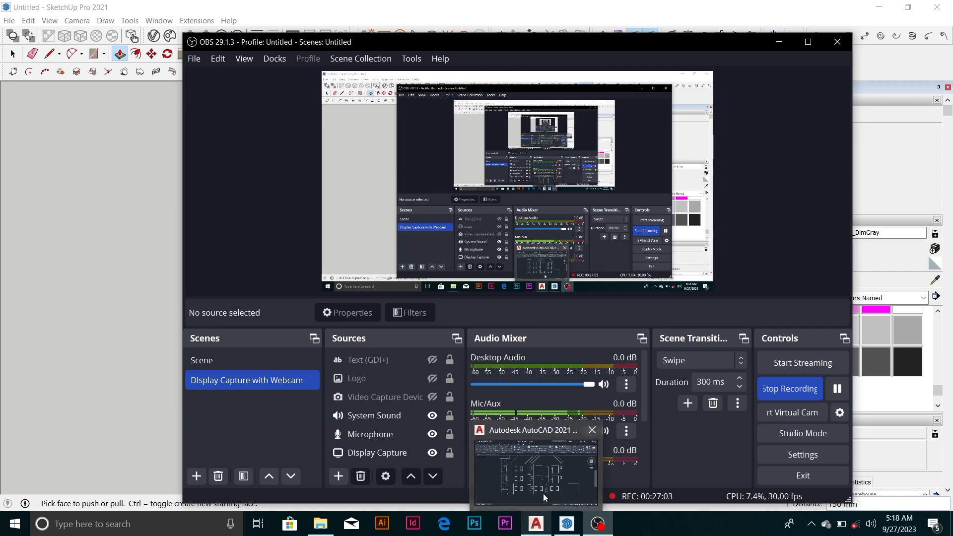
Switch back to SketchUp and bring the plain planter box into close view
left_click(543, 493)
scroll(381, 234, "up", 6)
scroll(408, 288, "up", 3)
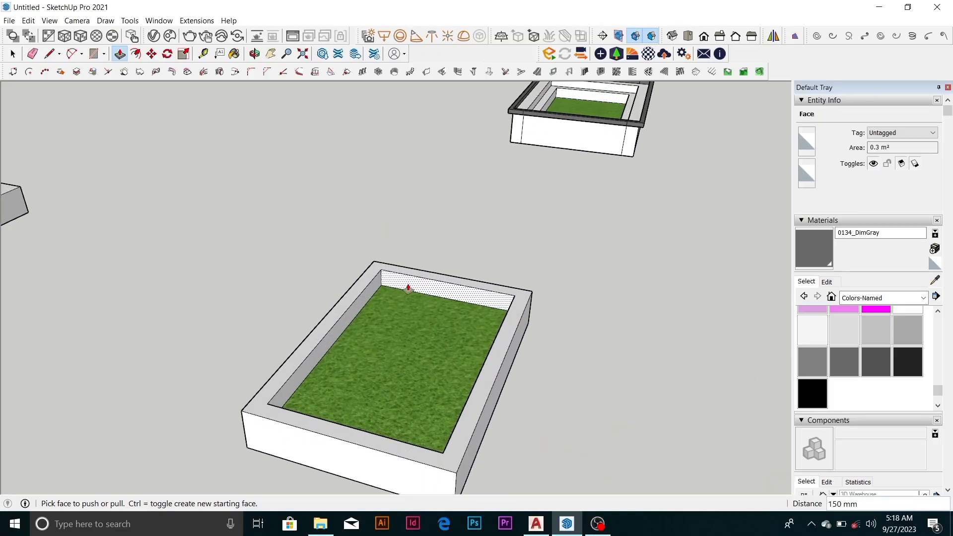